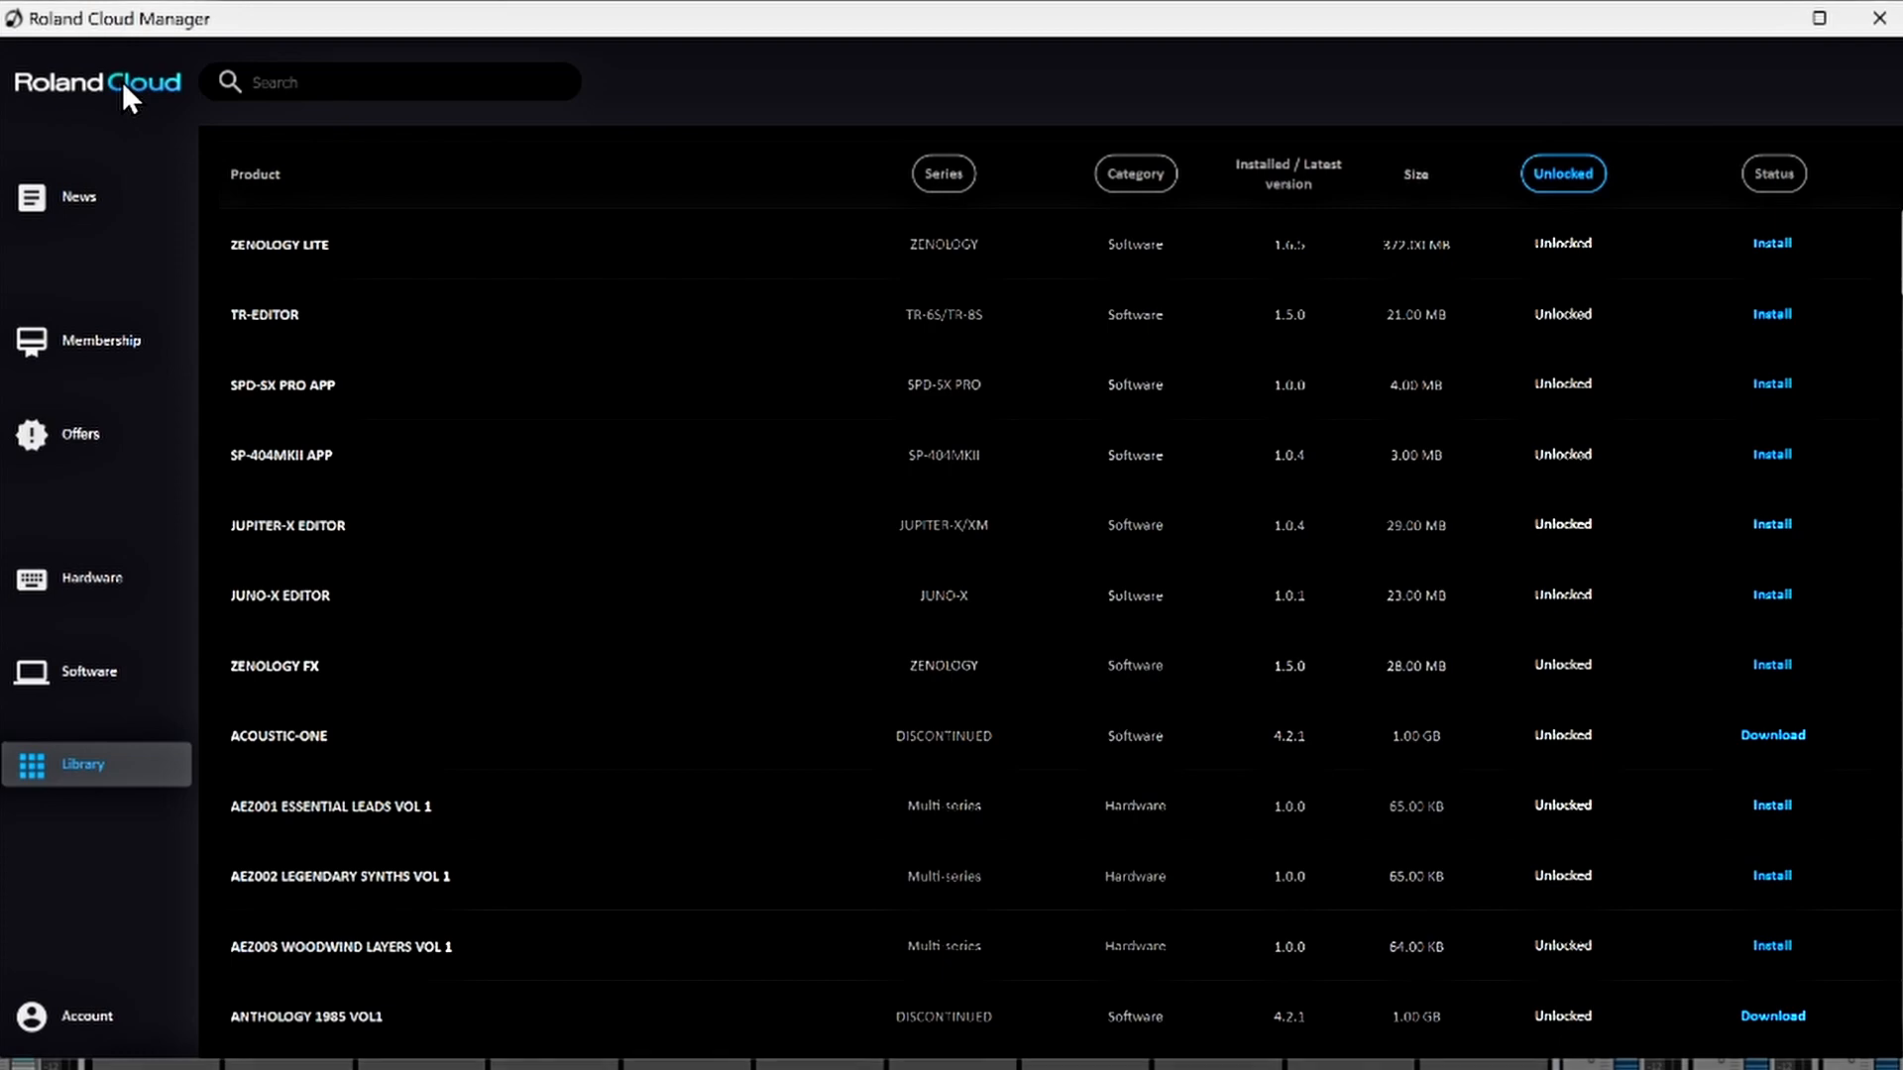
- Look at the news page, return to the product library, and filter it to the DISCONTINUED series
{"action": "left_click", "coordinate": [80, 208]}
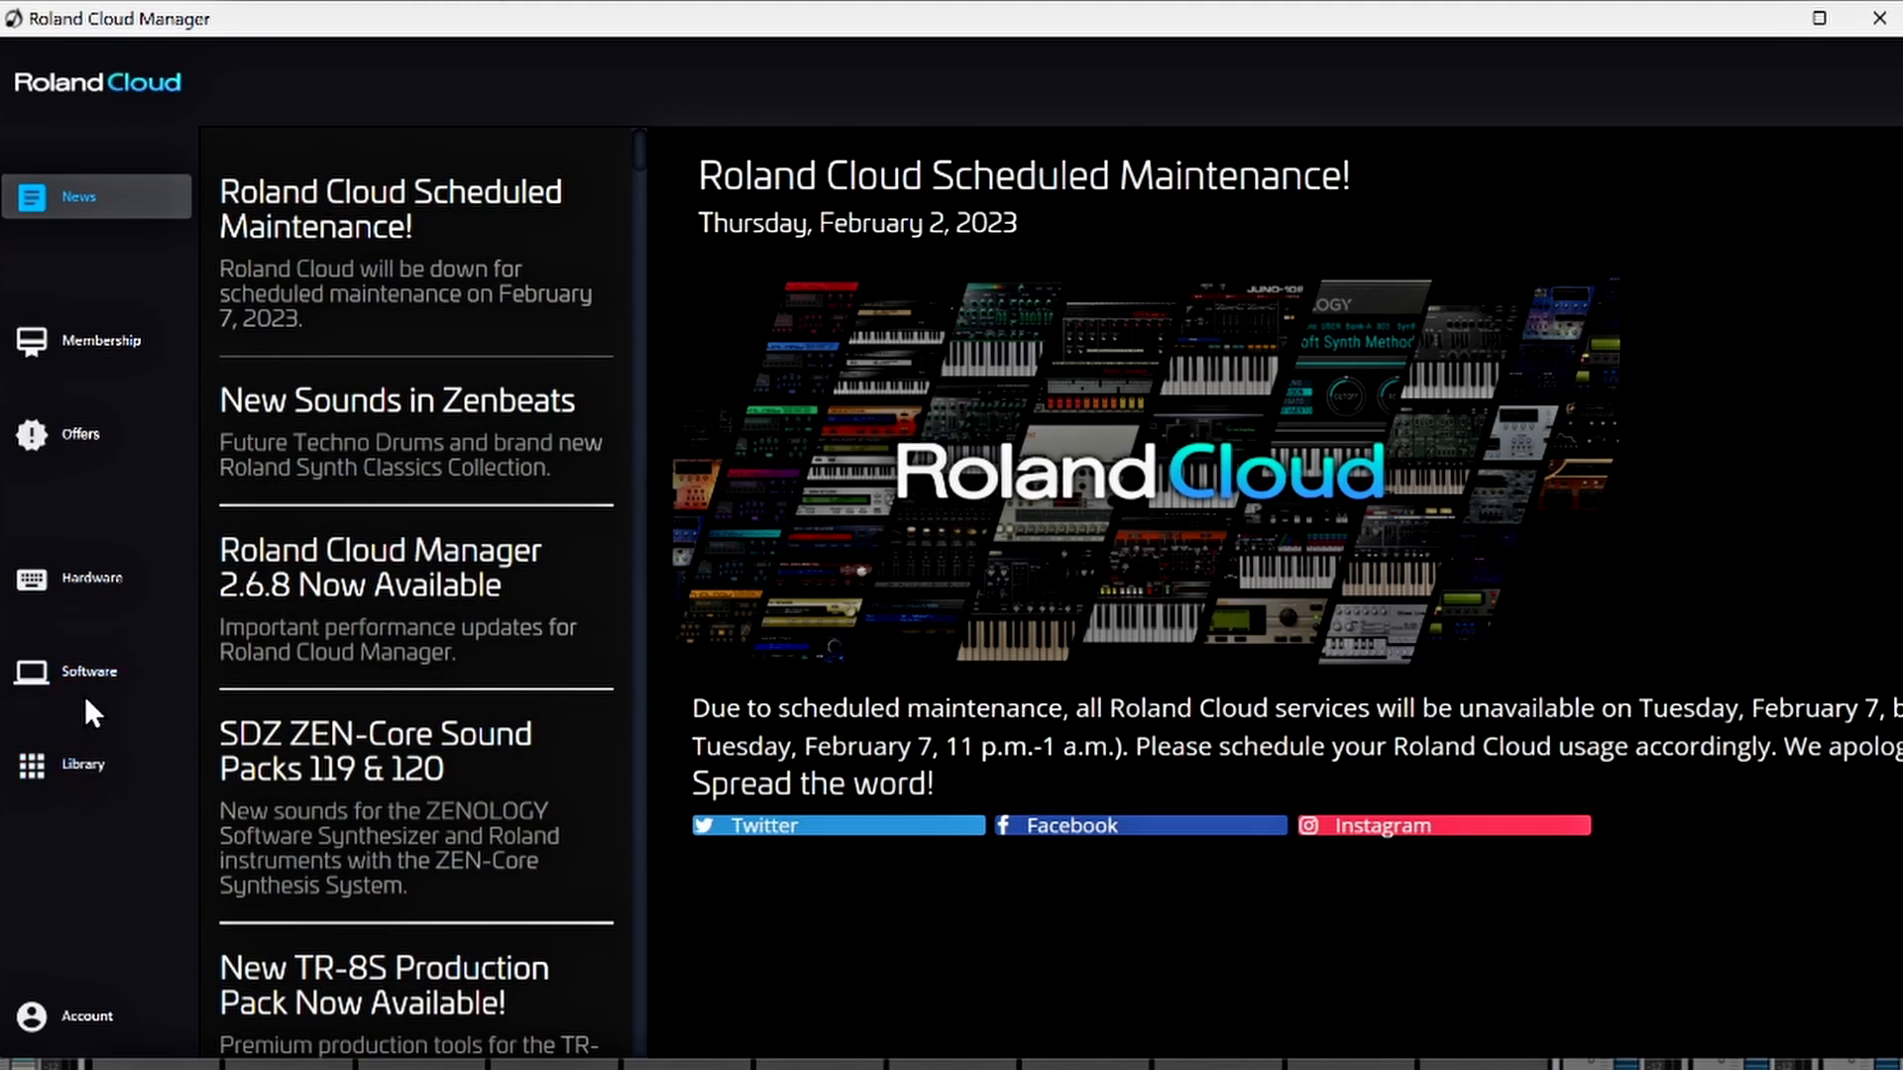
{"action": "left_click", "coordinate": [75, 773]}
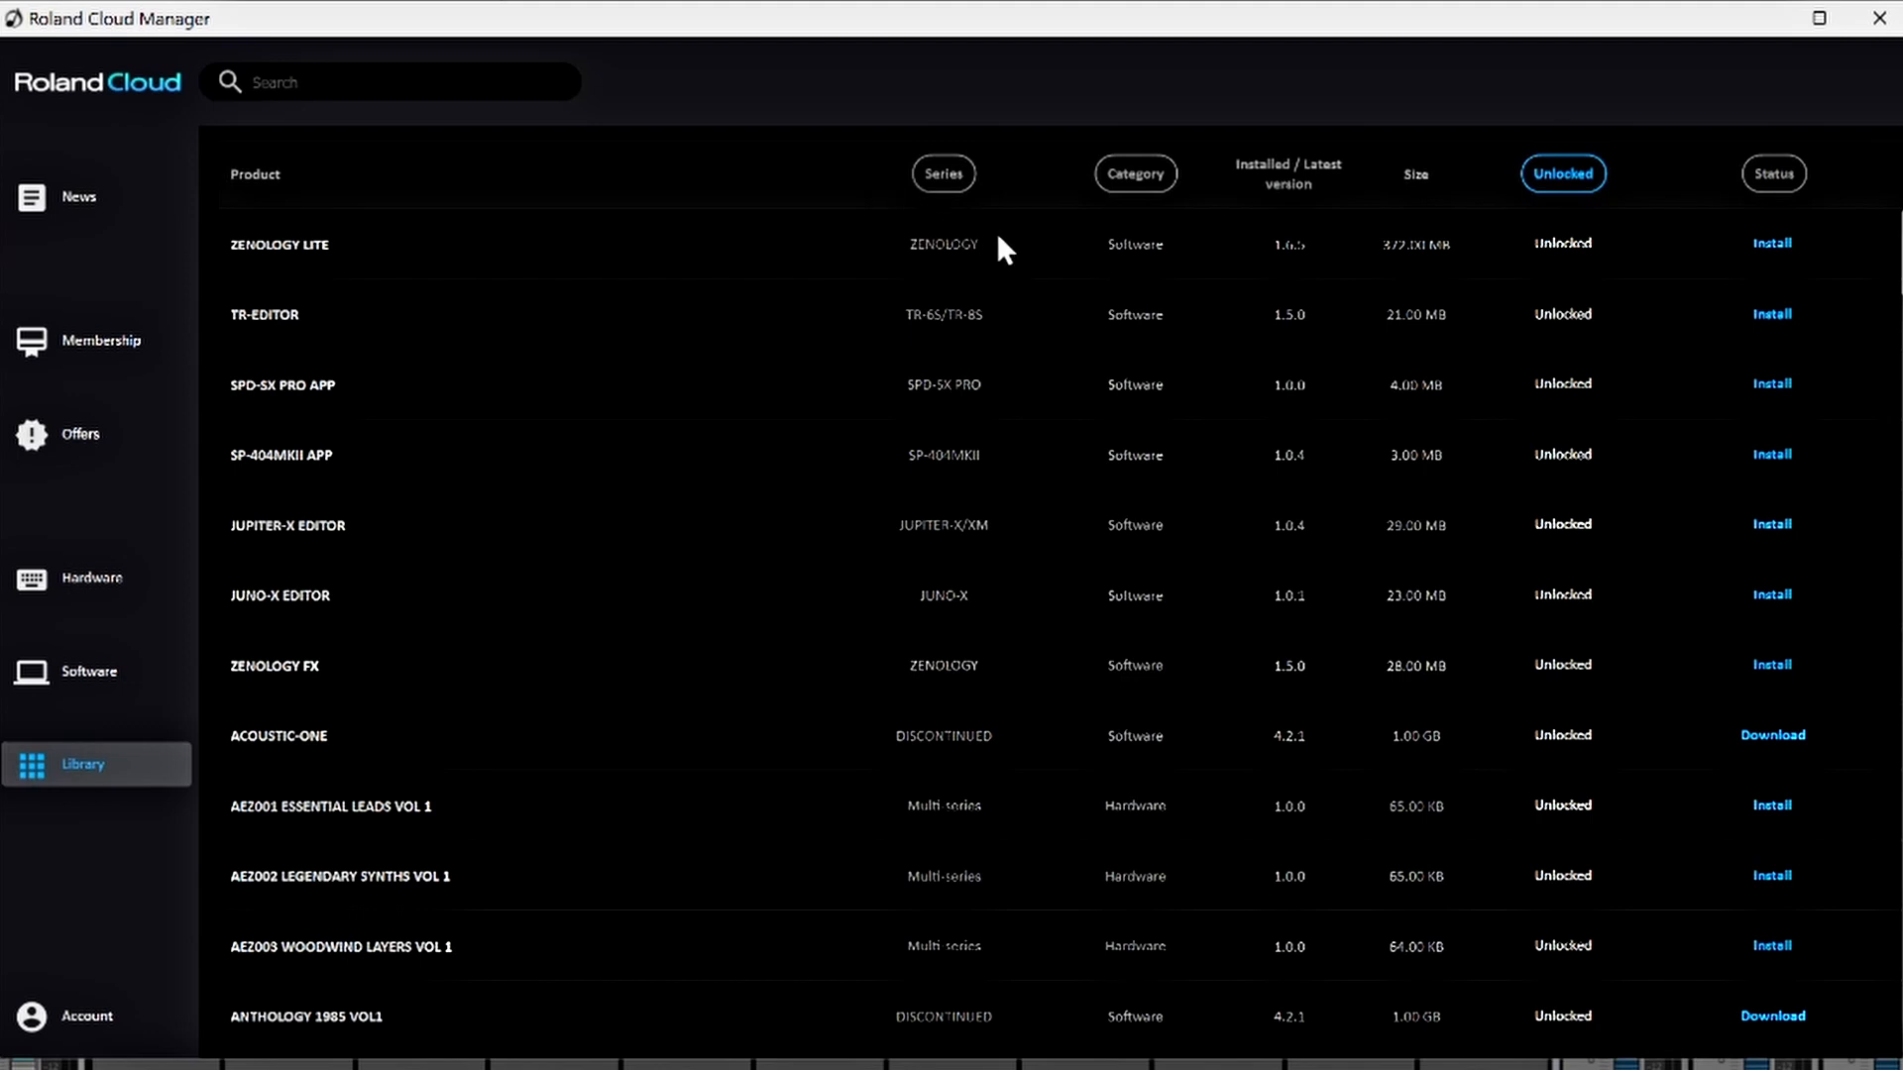
{"action": "left_click", "coordinate": [955, 179]}
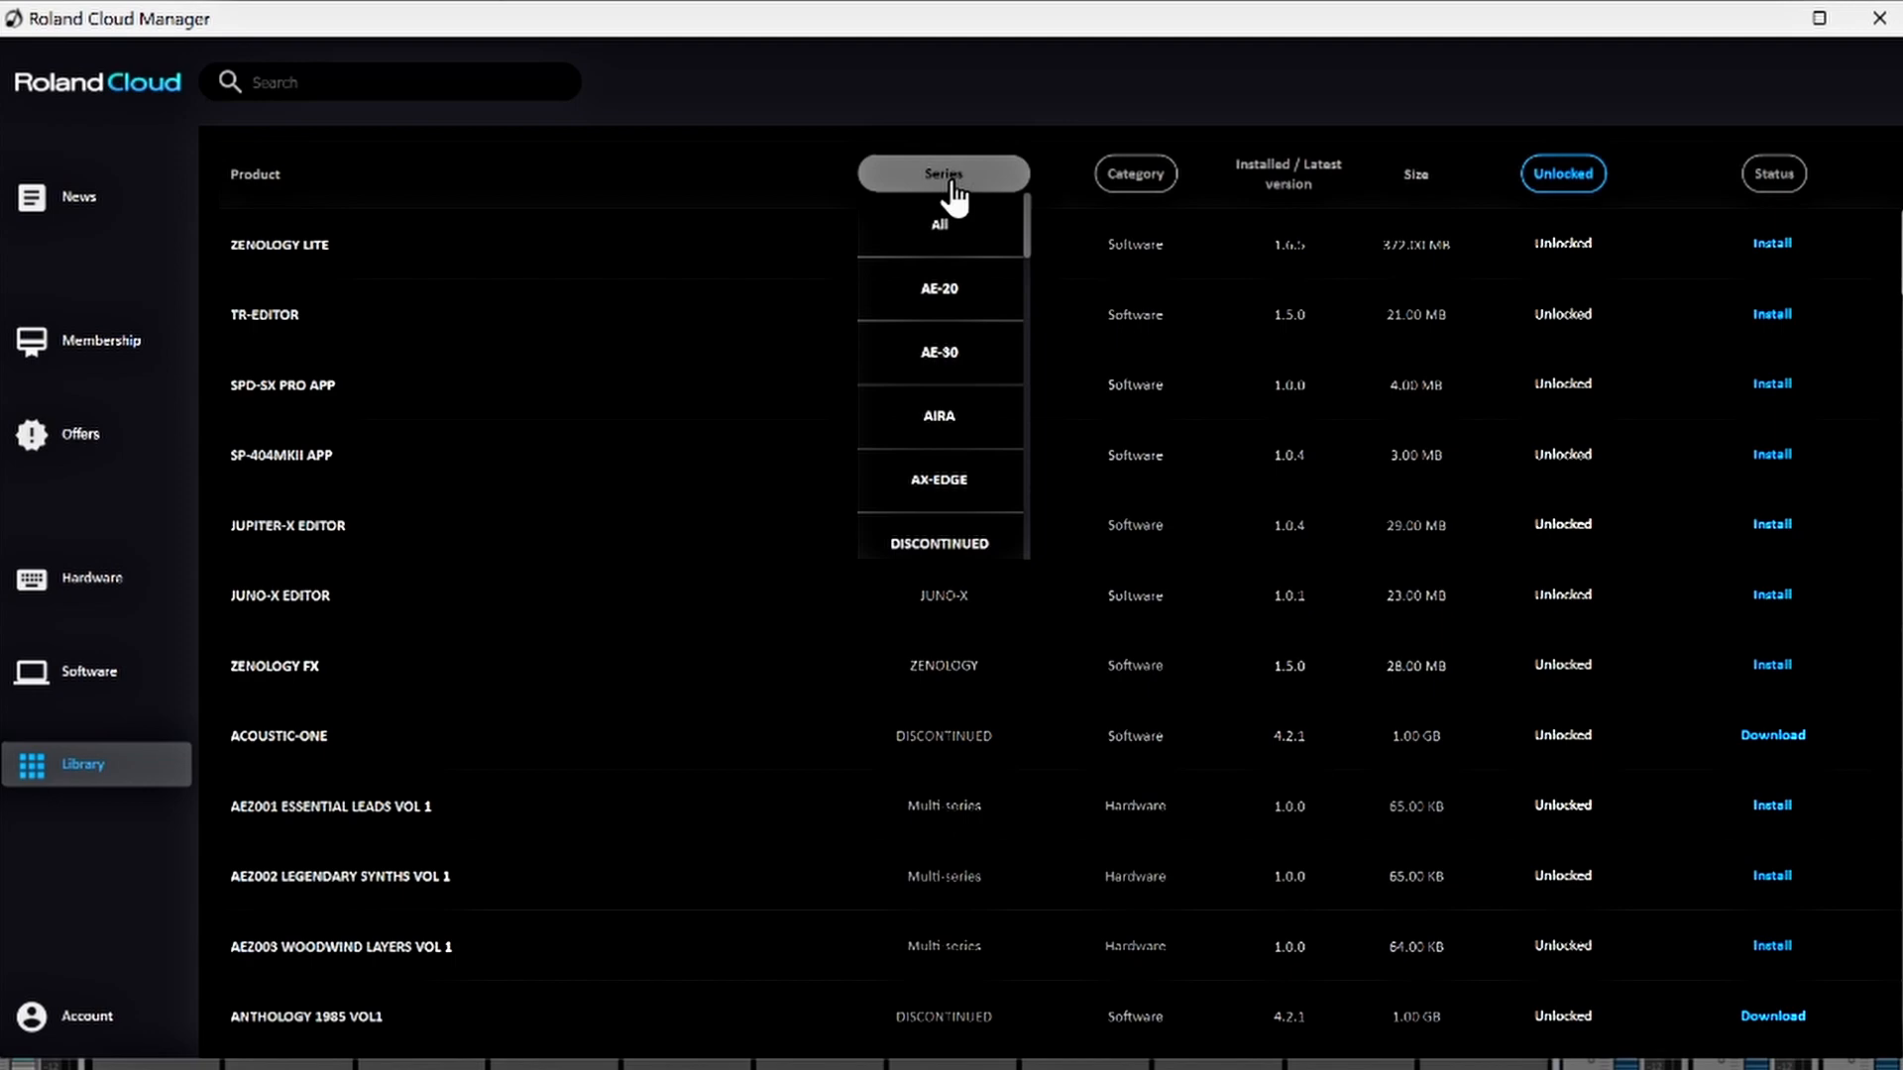
{"action": "left_click", "coordinate": [922, 545]}
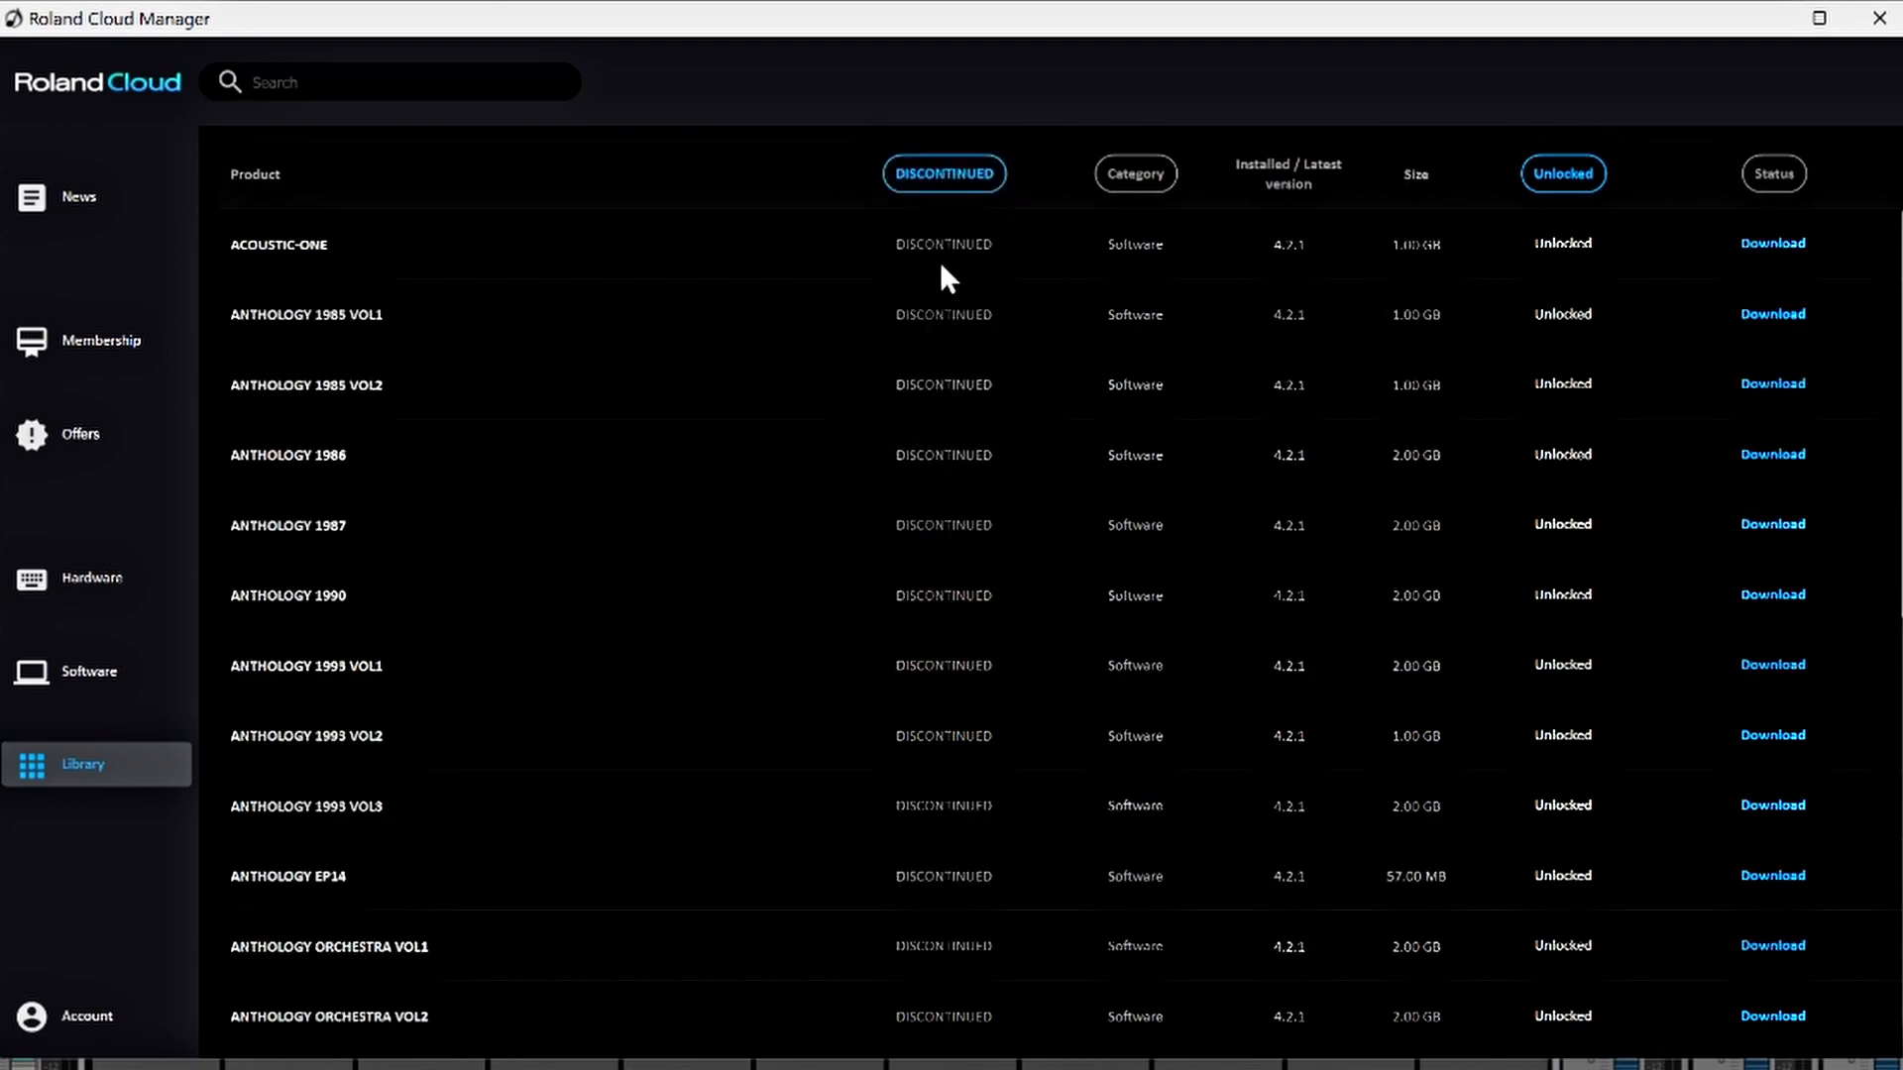
- Look through the full list of unlocked discontinued products, from ACOUSTIC-ONE down to the end and back
{"action": "scroll", "coordinate": [911, 441], "scroll_direction": "down", "scroll_amount": 8}
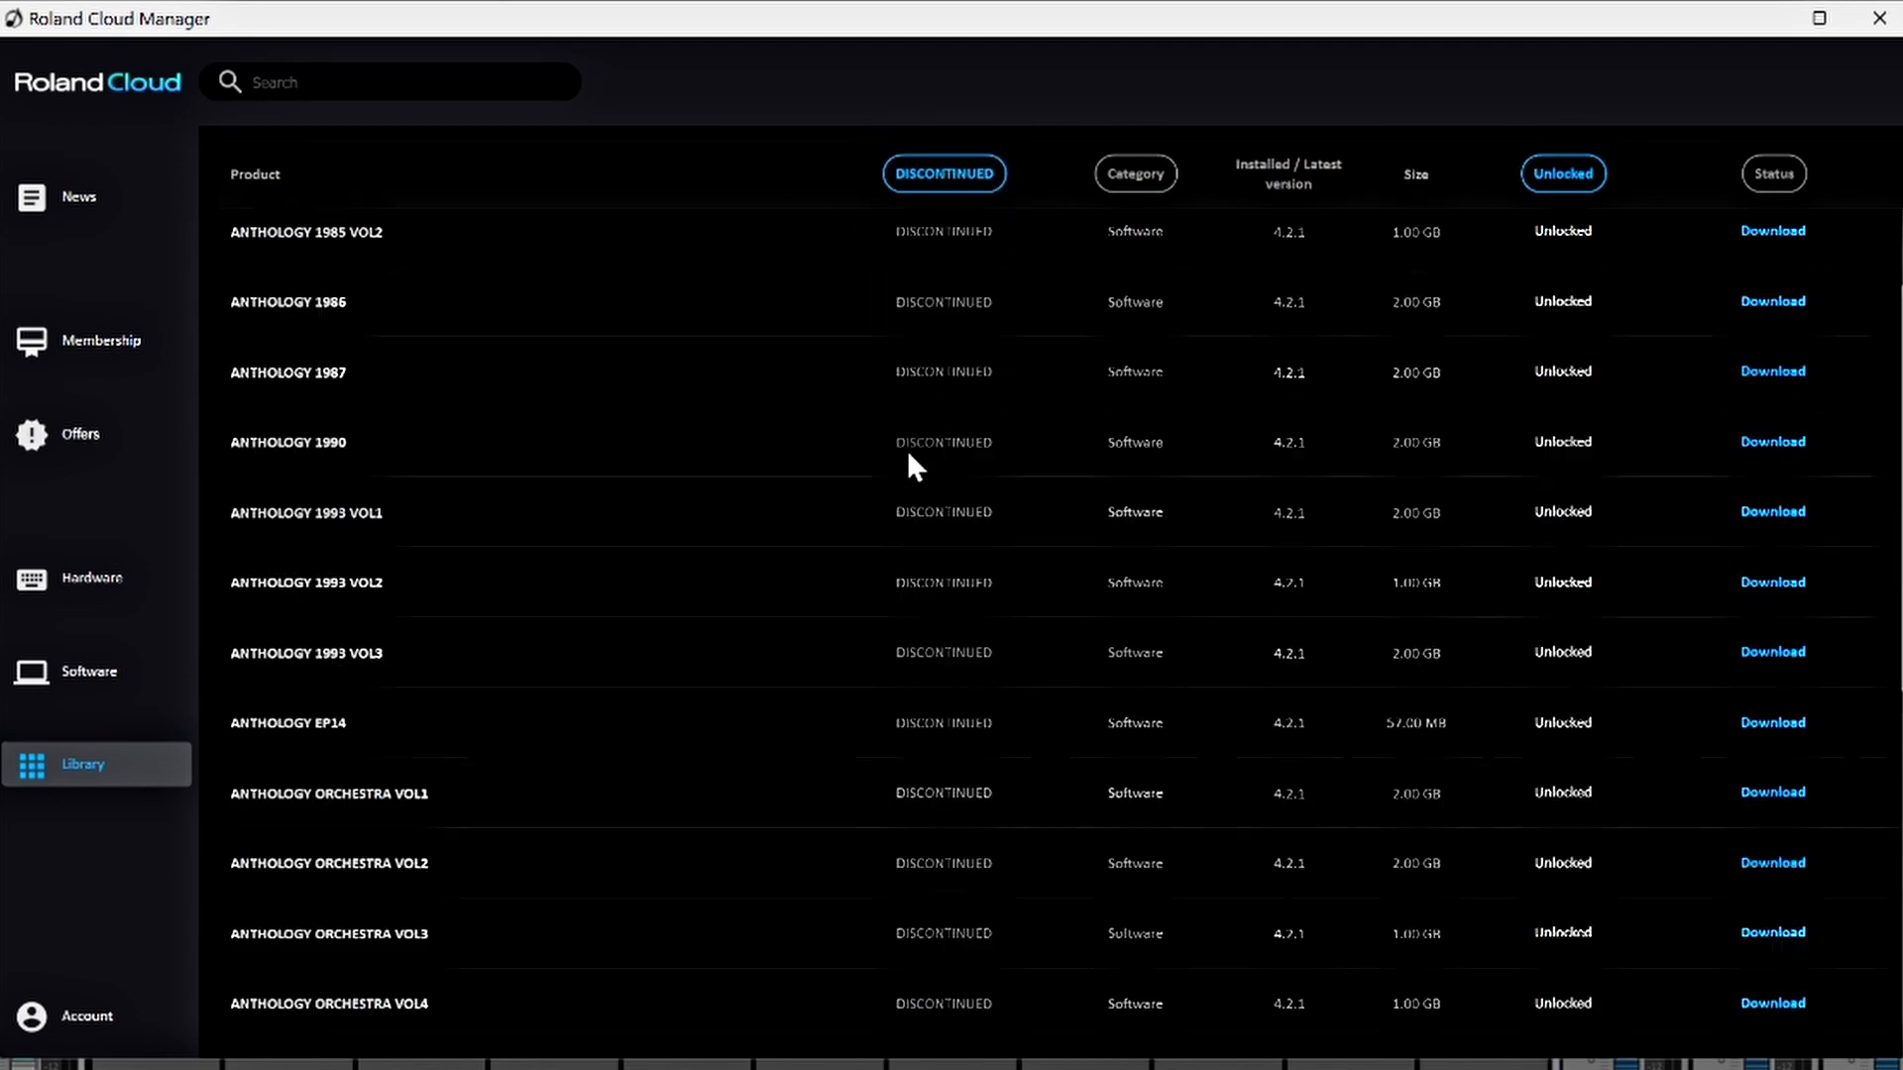
{"action": "scroll", "coordinate": [909, 461], "scroll_direction": "down", "scroll_amount": 4}
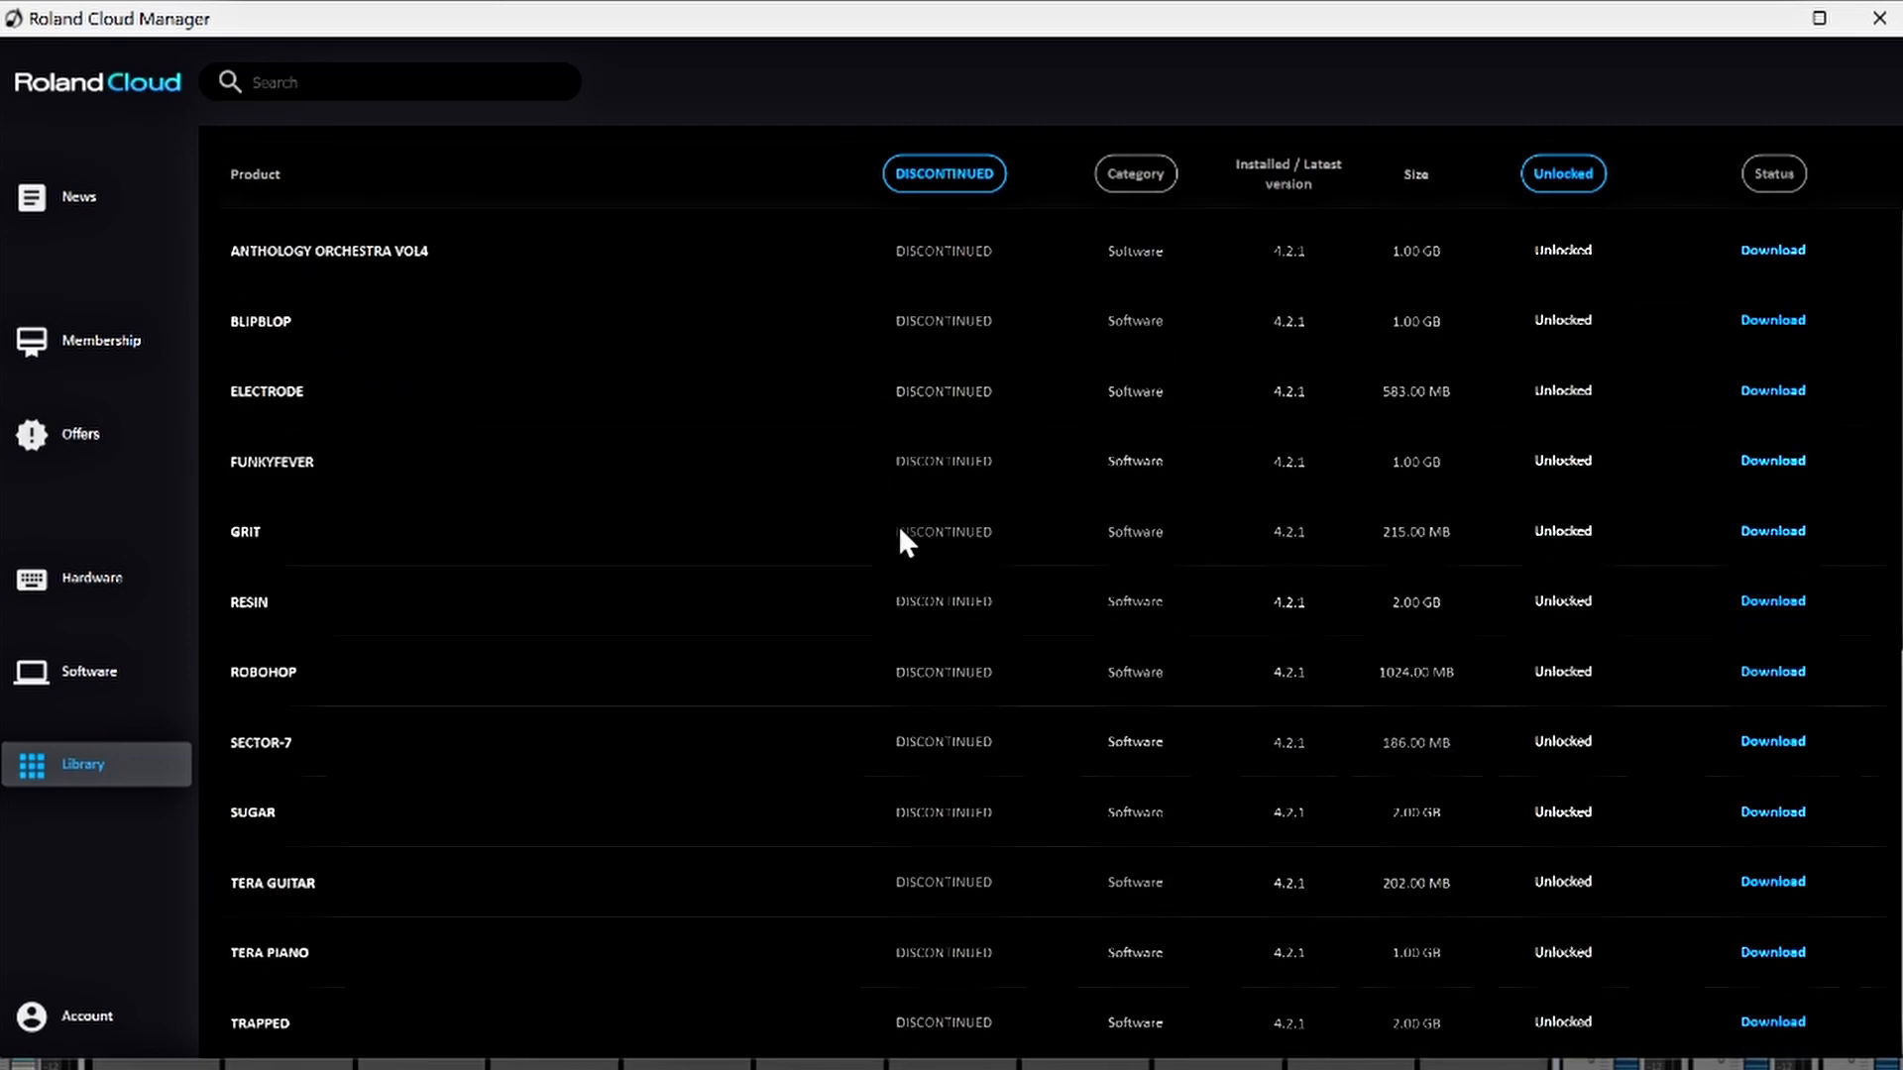
{"action": "scroll", "coordinate": [424, 920], "scroll_direction": "up", "scroll_amount": 7}
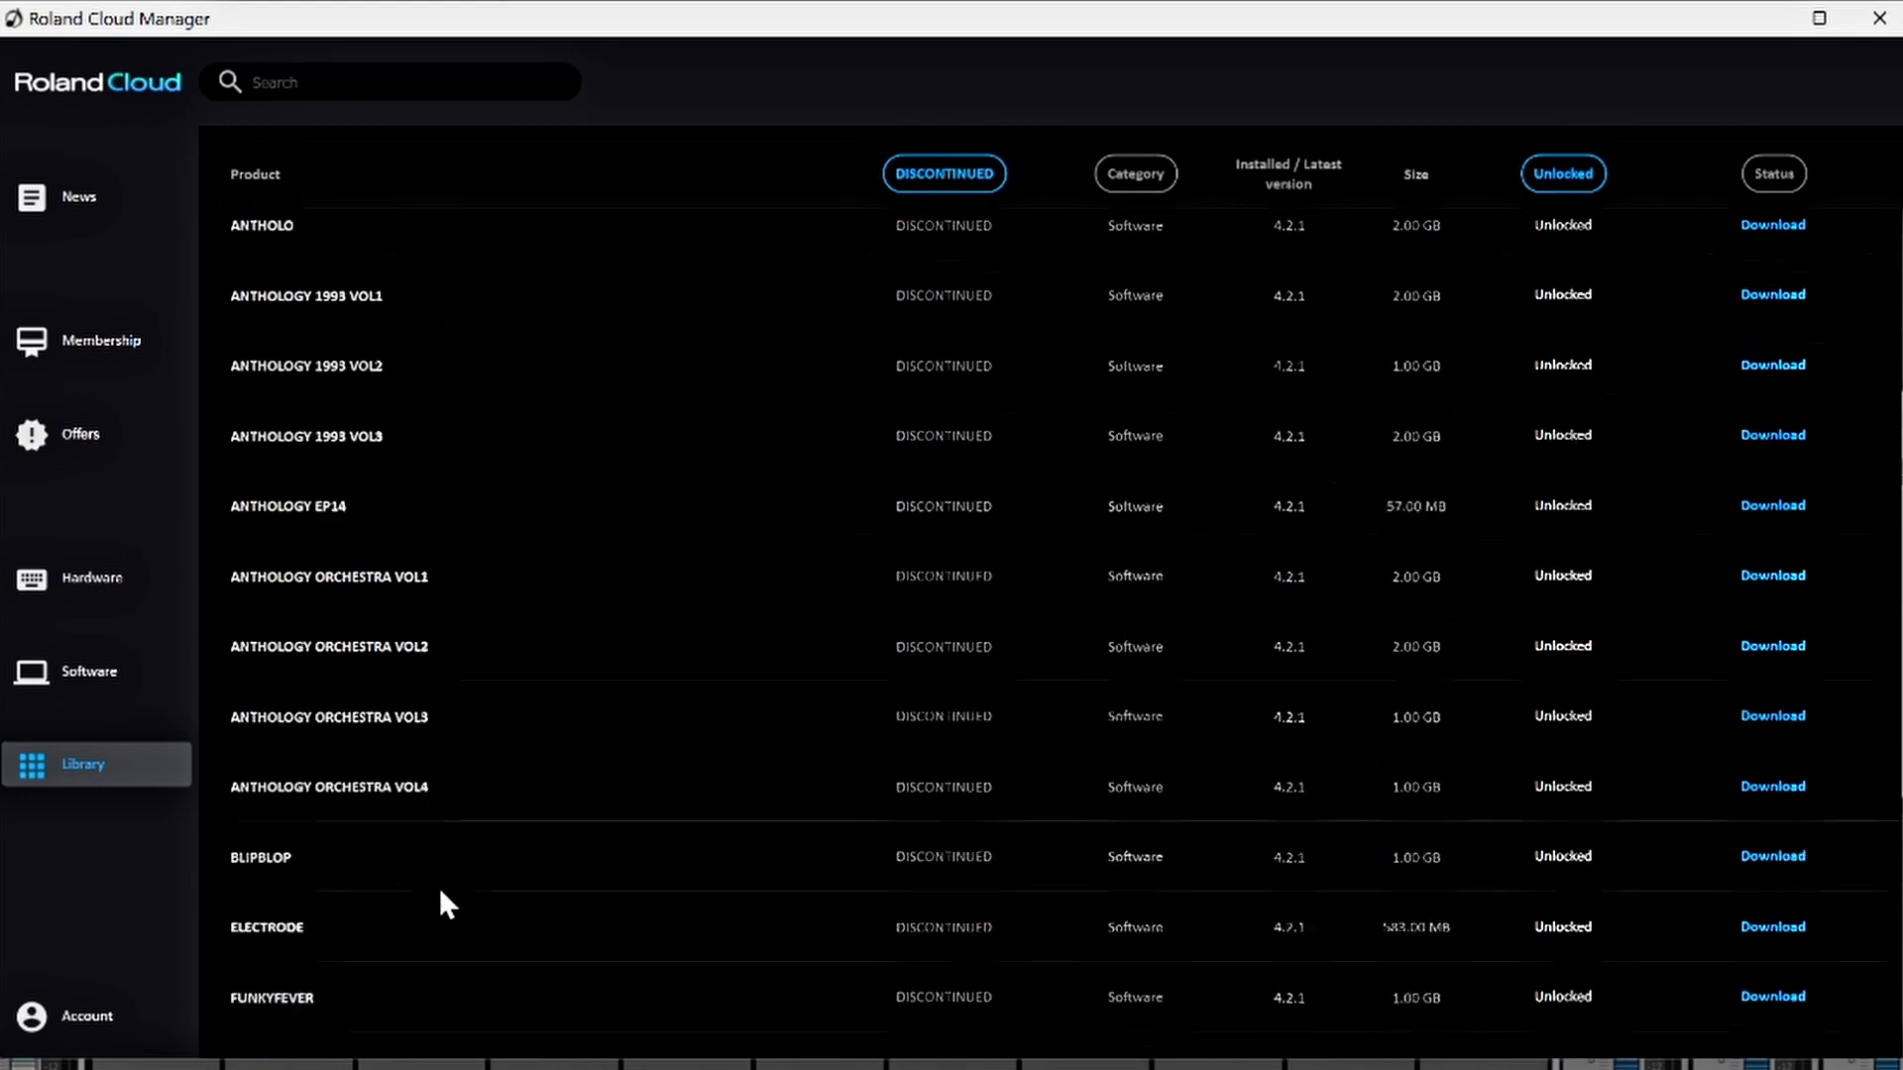
{"action": "scroll", "coordinate": [441, 882], "scroll_direction": "up", "scroll_amount": 6}
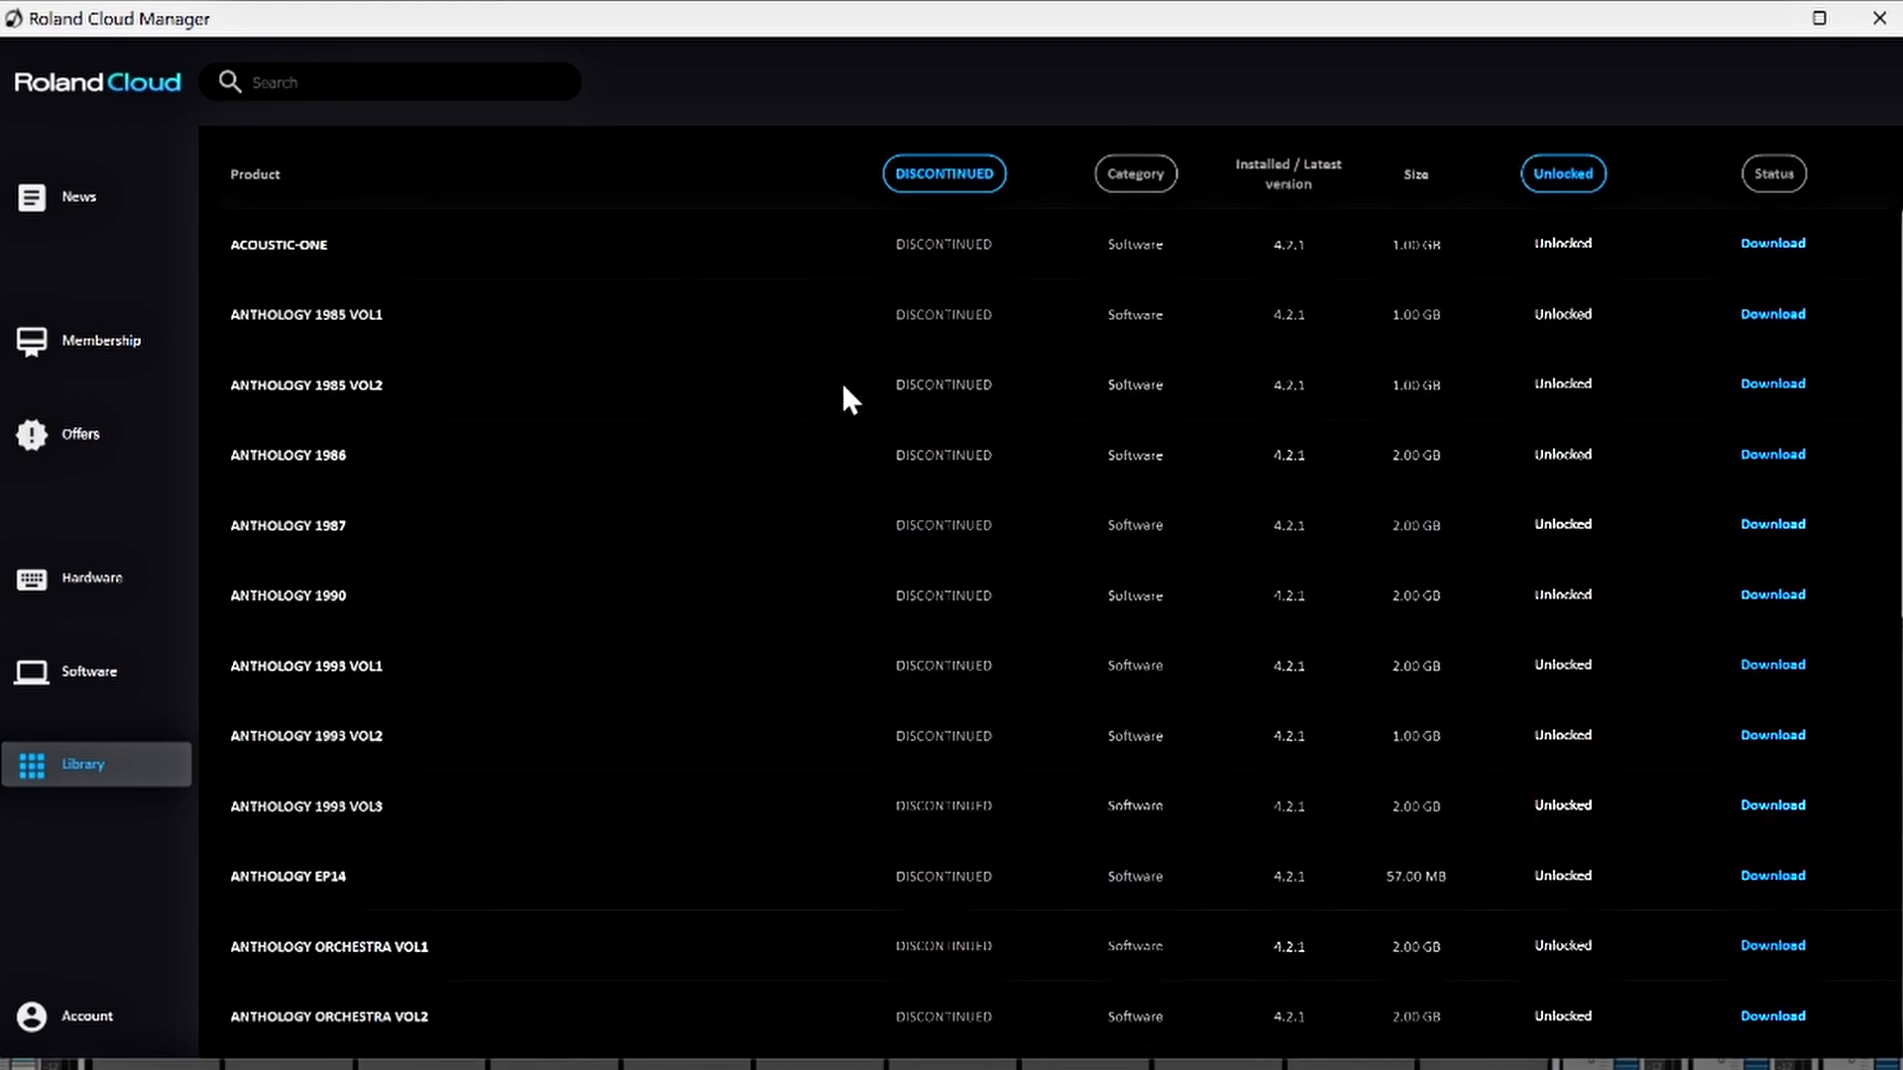
{"action": "scroll", "coordinate": [828, 406], "scroll_direction": "down", "scroll_amount": 3}
{"action": "scroll", "coordinate": [826, 429], "scroll_direction": "down", "scroll_amount": 1}
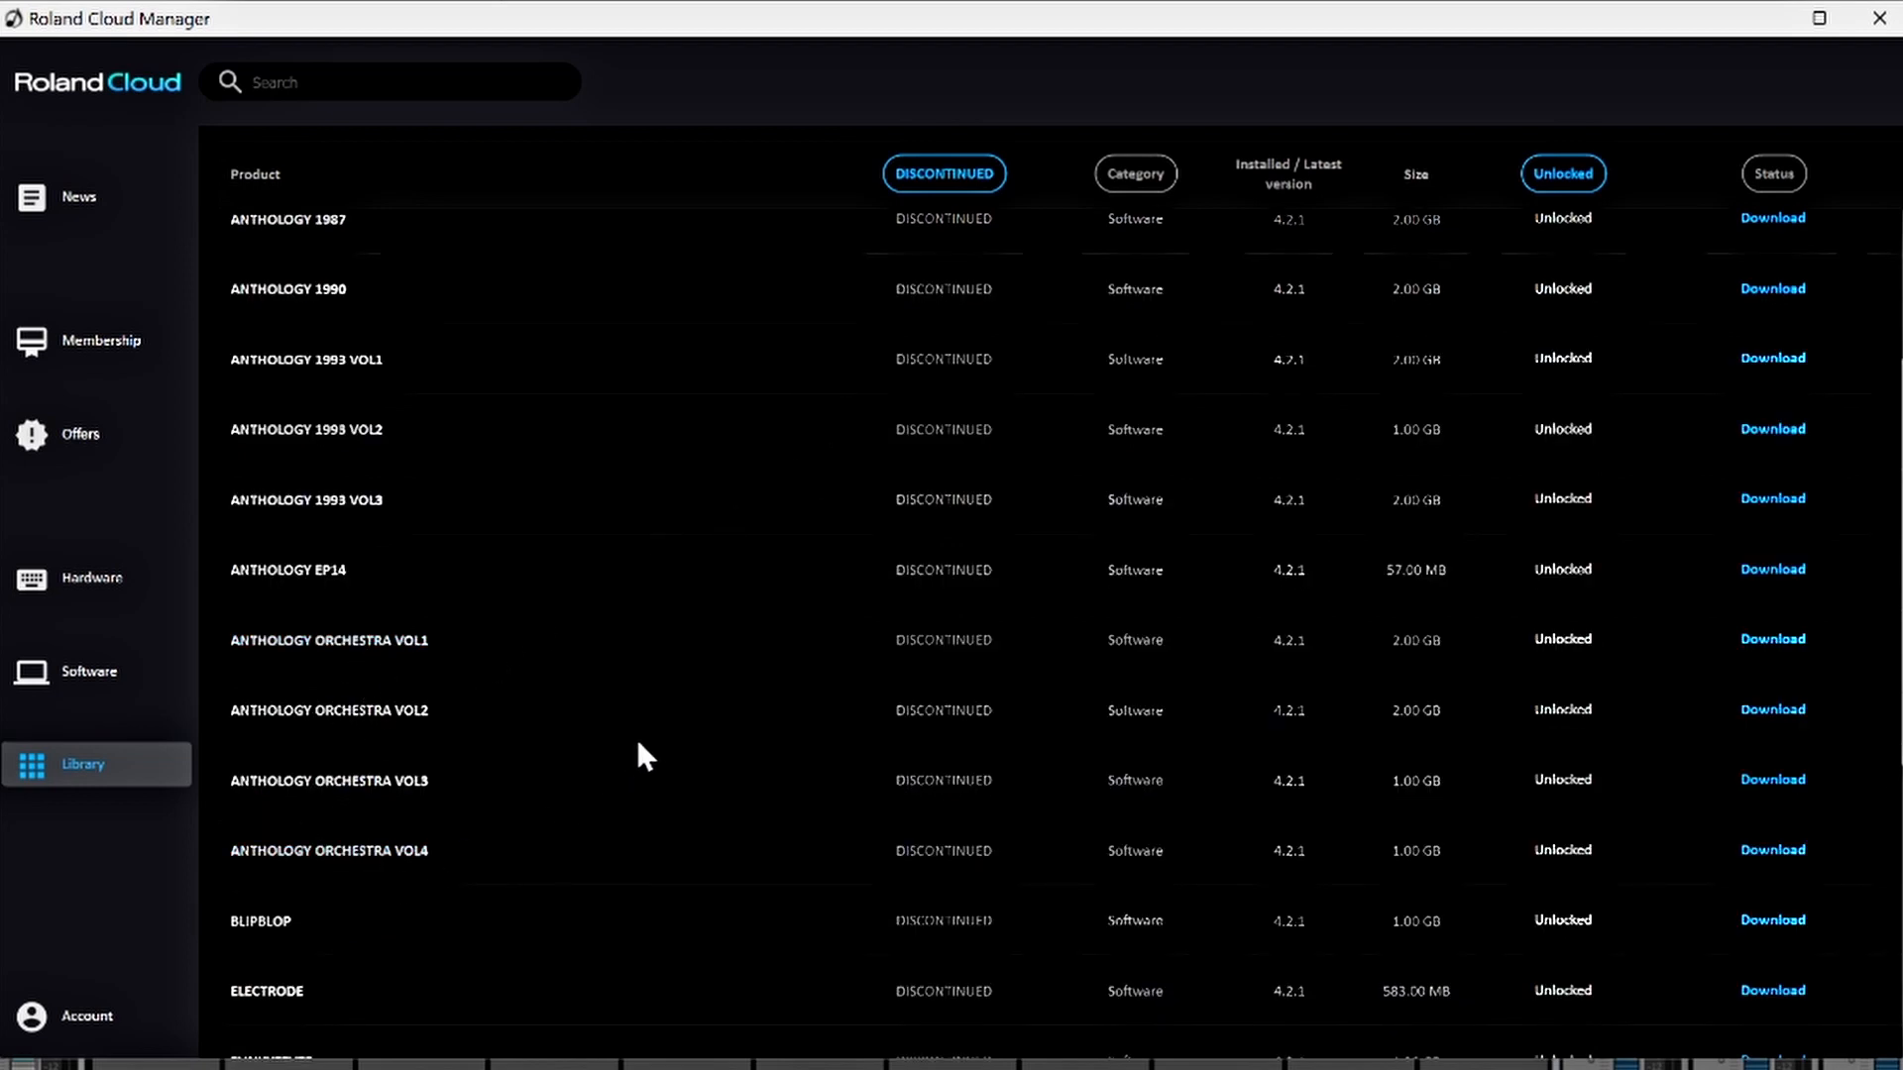
{"action": "scroll", "coordinate": [753, 719], "scroll_direction": "down", "scroll_amount": 5}
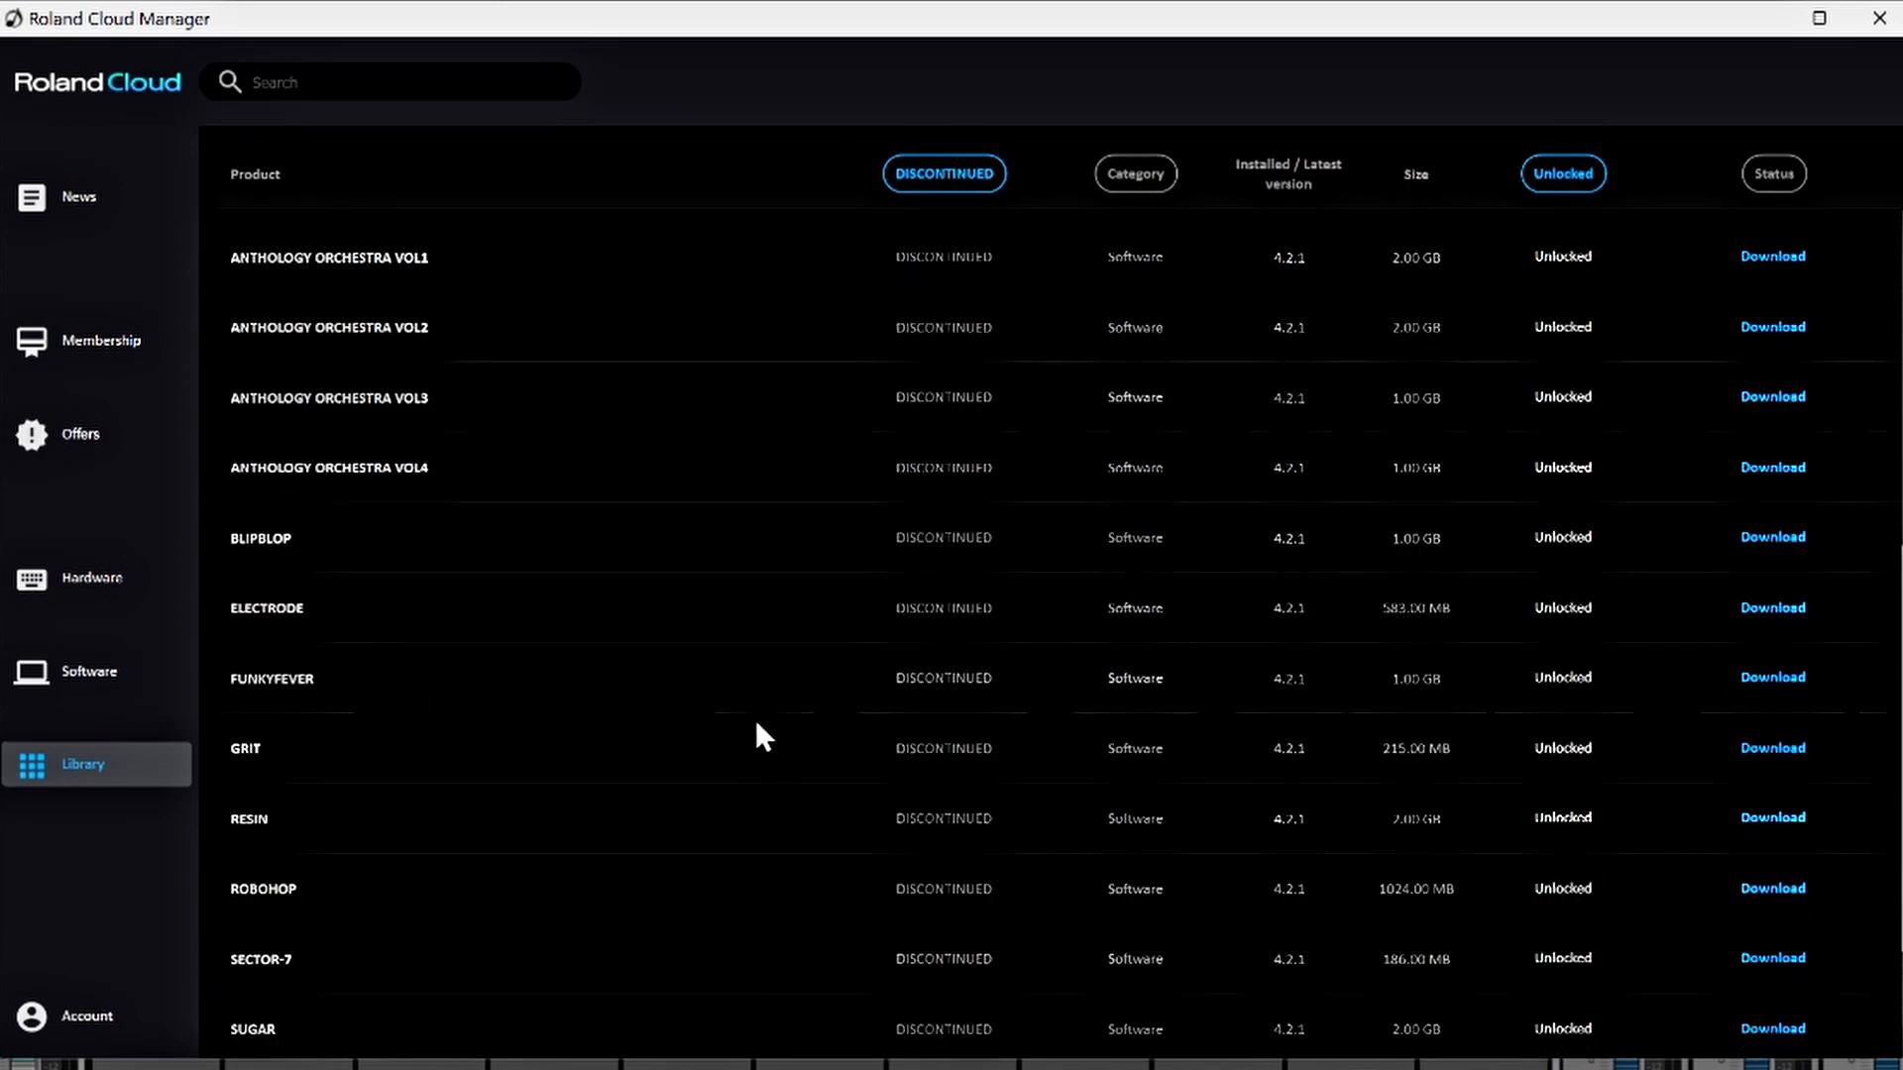
{"action": "scroll", "coordinate": [757, 723], "scroll_direction": "down", "scroll_amount": 3}
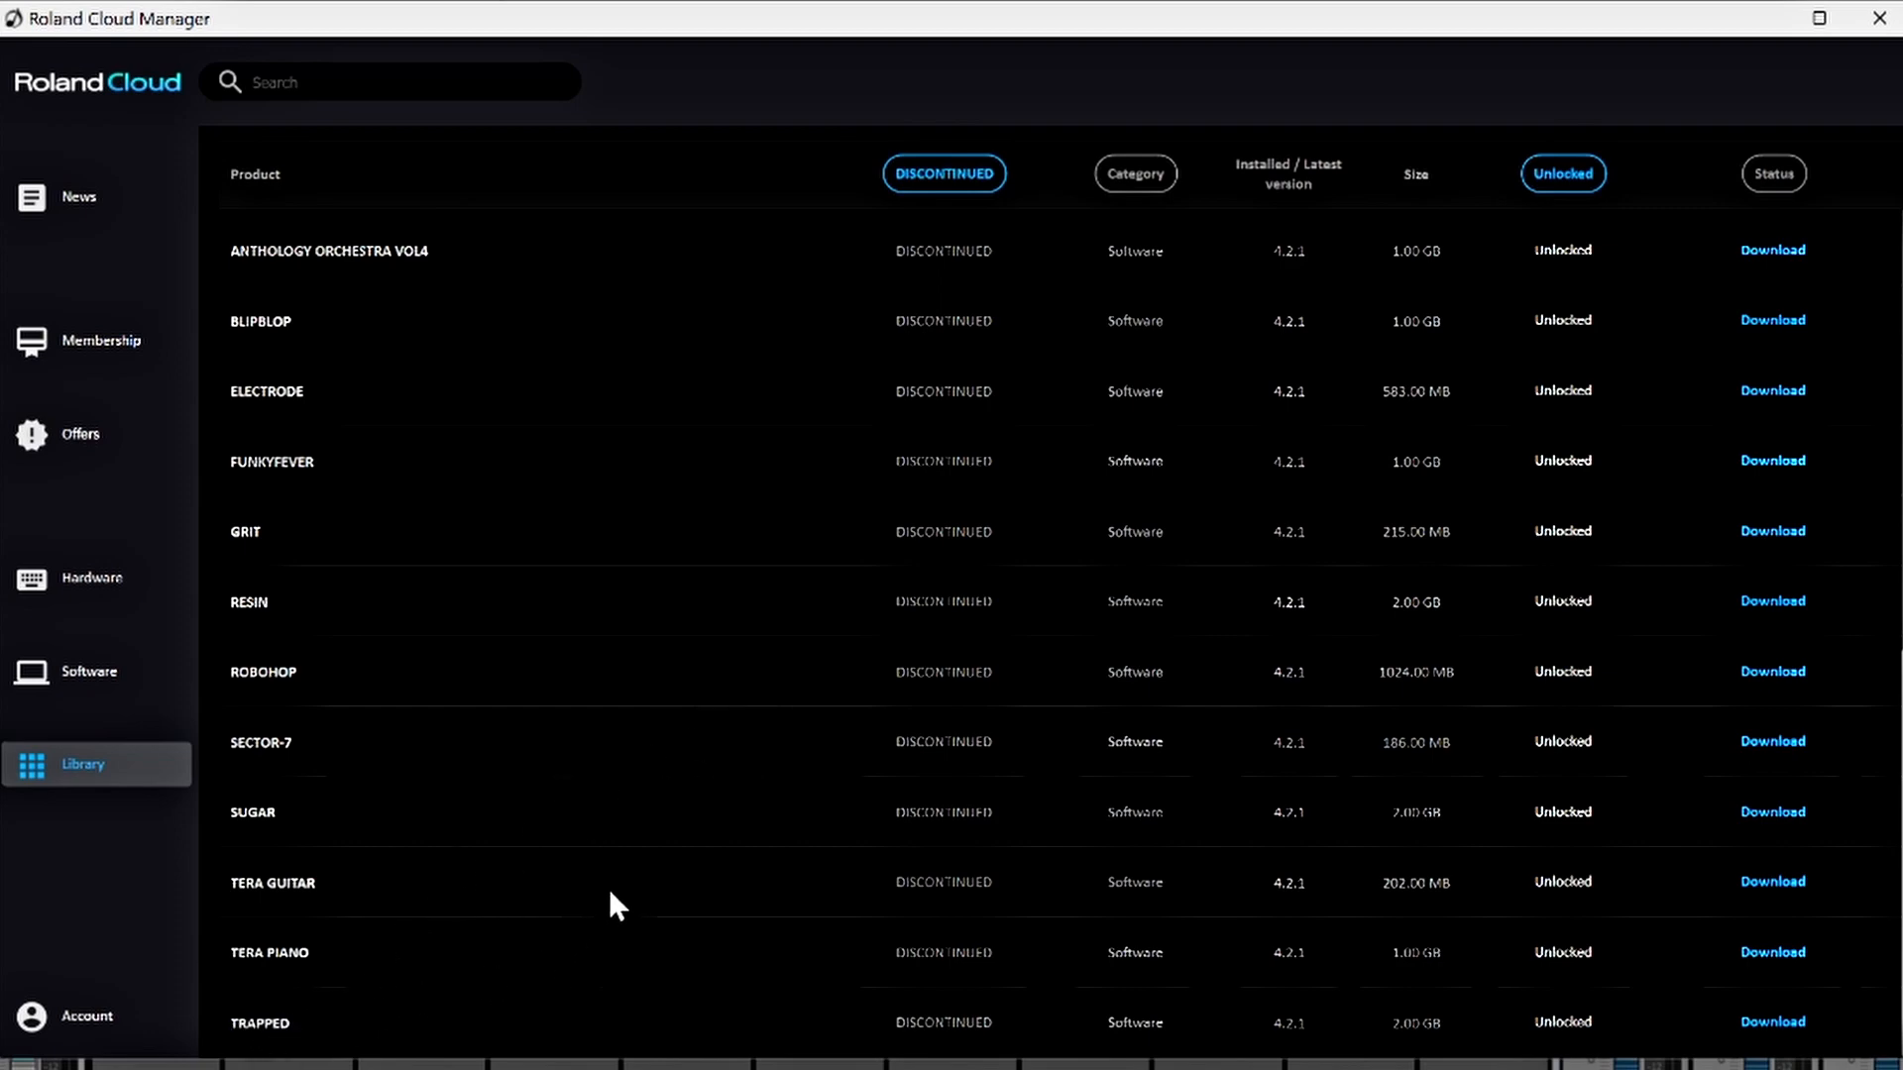
{"action": "scroll", "coordinate": [640, 831], "scroll_direction": "up", "scroll_amount": 13}
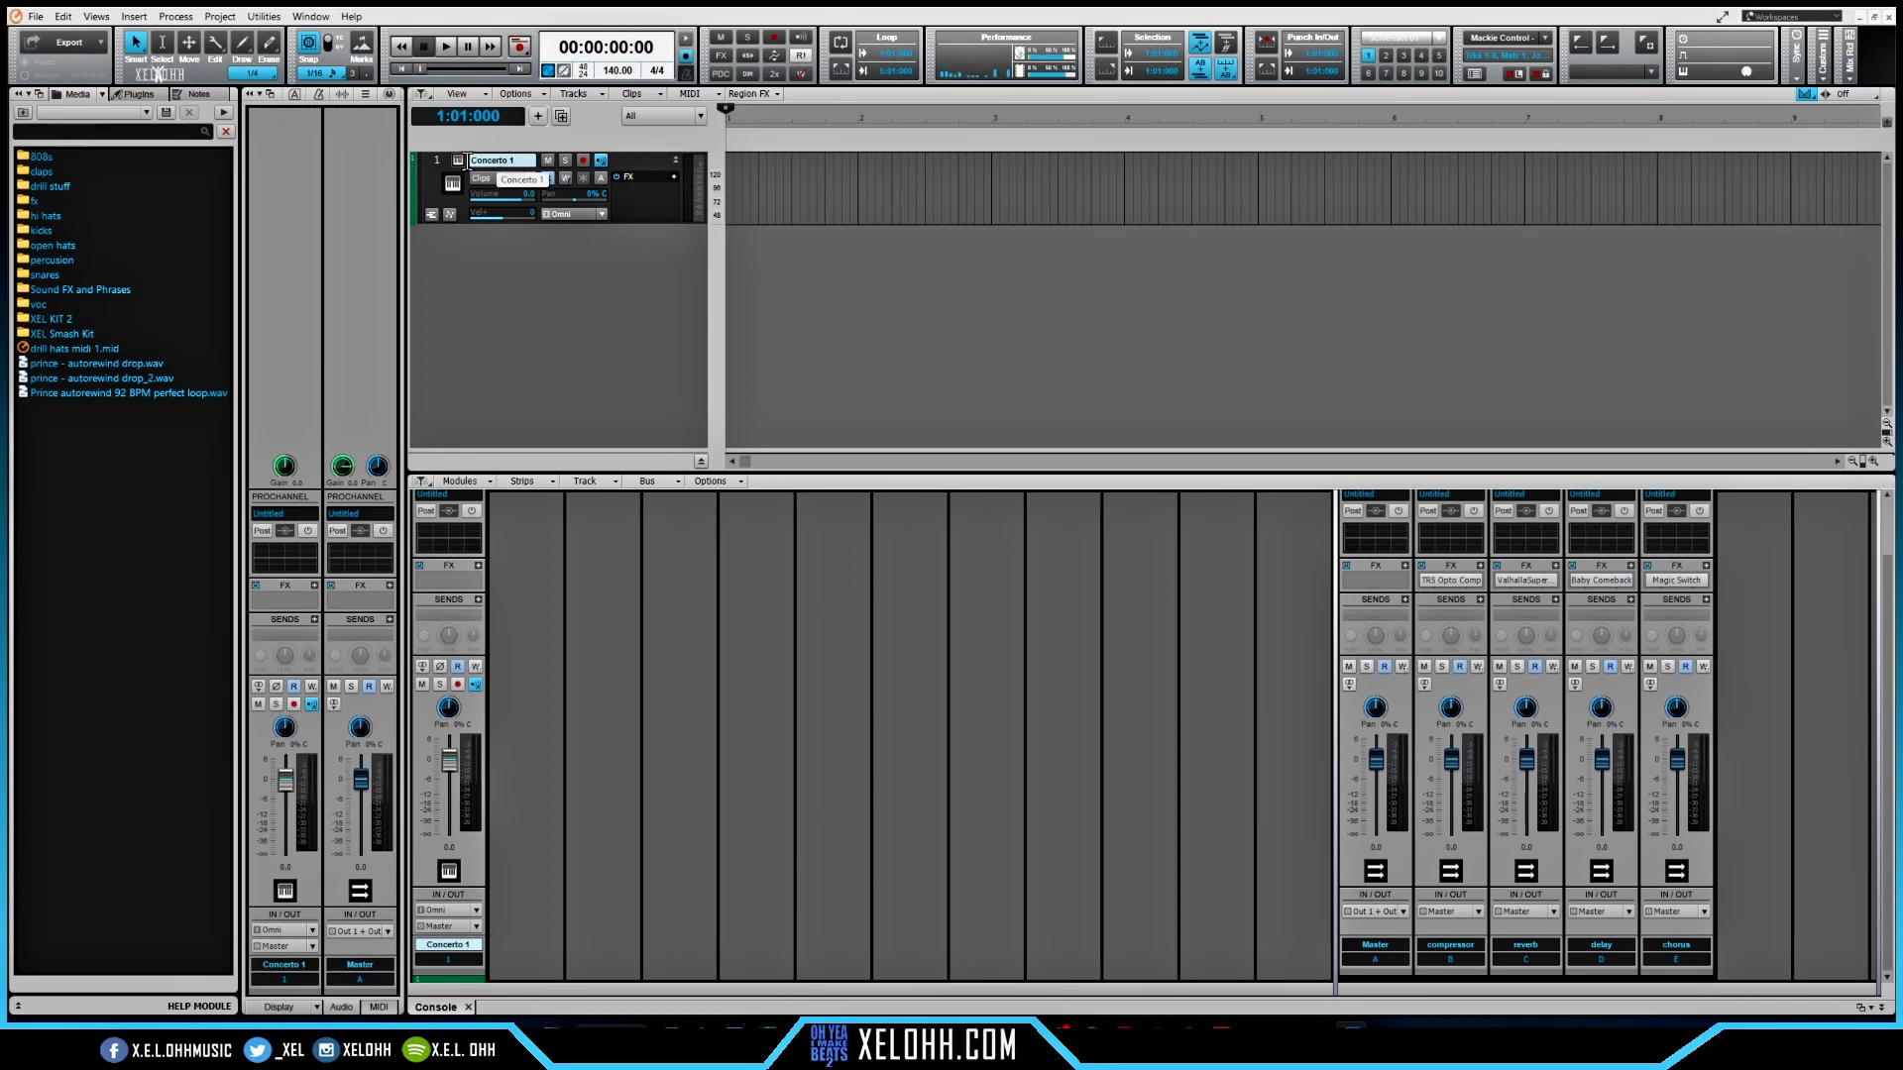
- Switch to Cakewalk, open the Concerto 1 track's instrument, and load Anthology Orchestra-Vol1 from the Cloud Instrument Library
{"action": "left_click", "coordinate": [458, 161]}
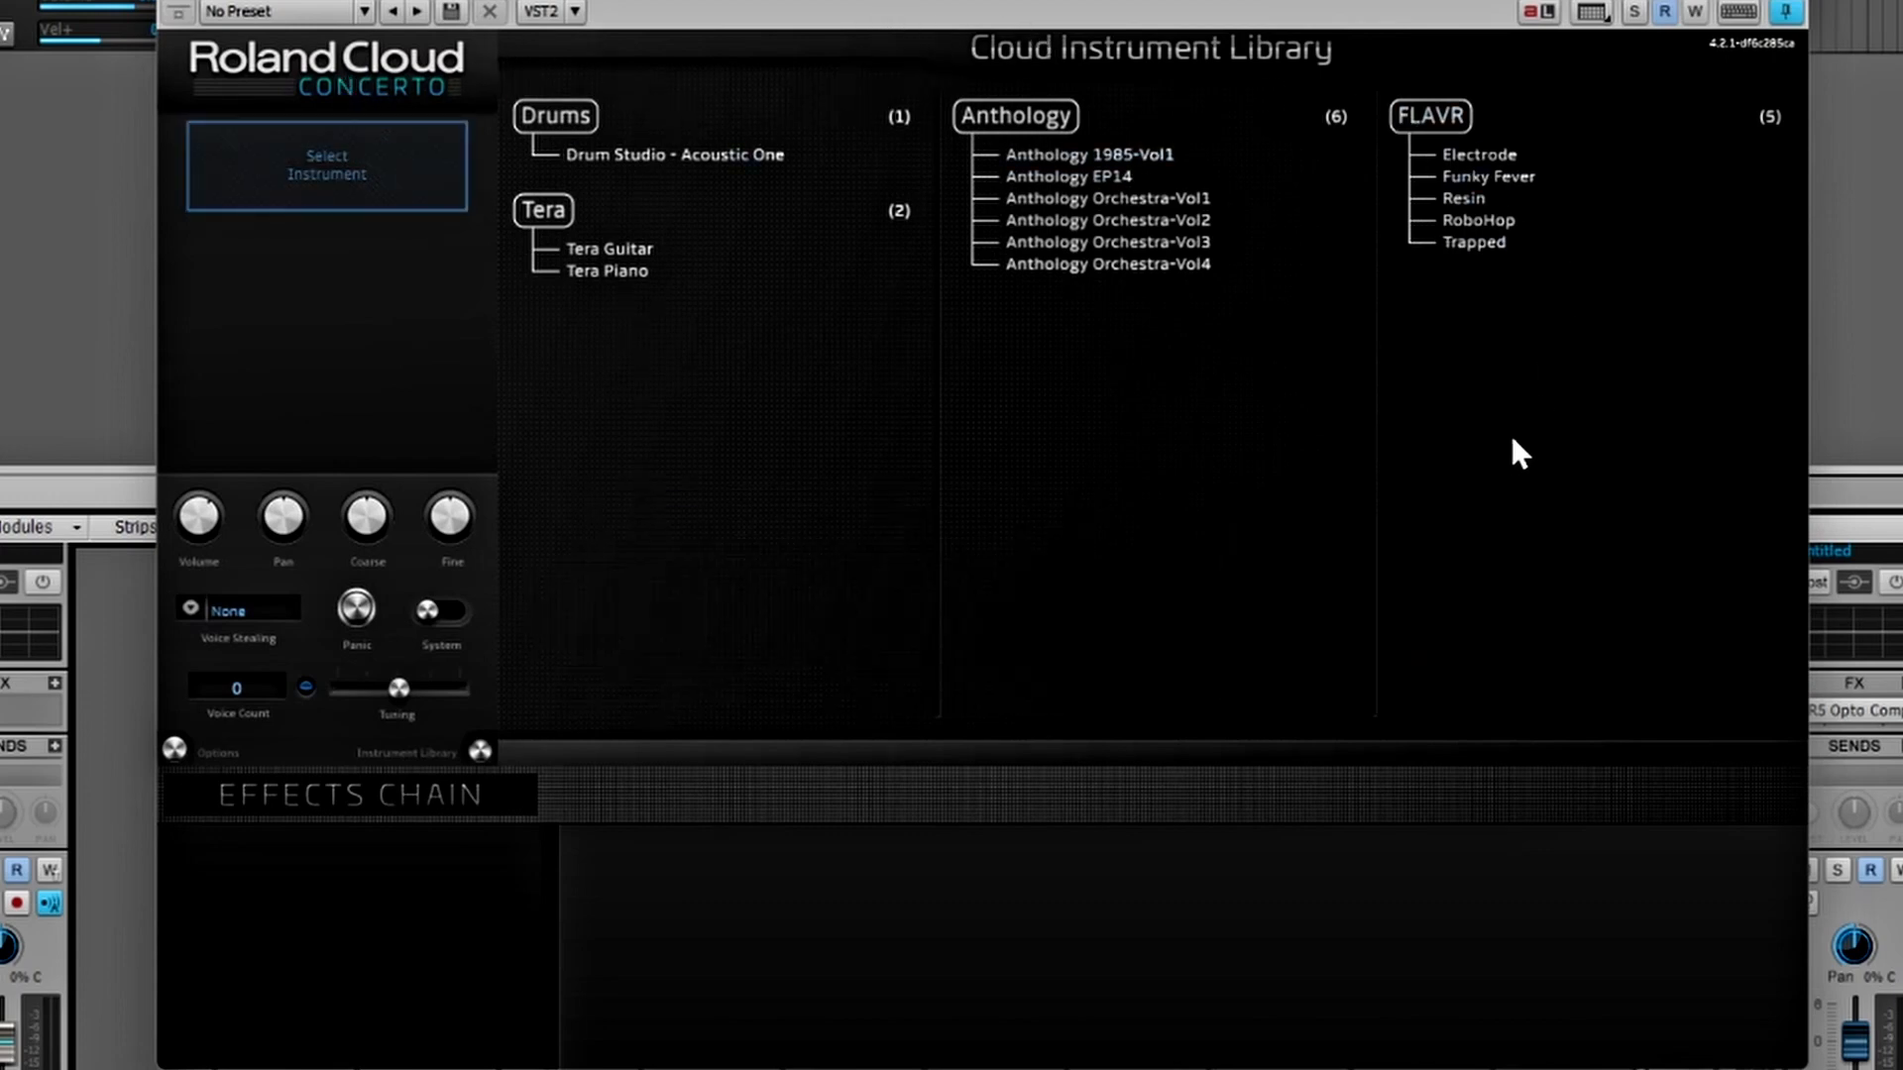
{"action": "mouse_move", "coordinate": [664, 174]}
{"action": "mouse_move", "coordinate": [634, 248]}
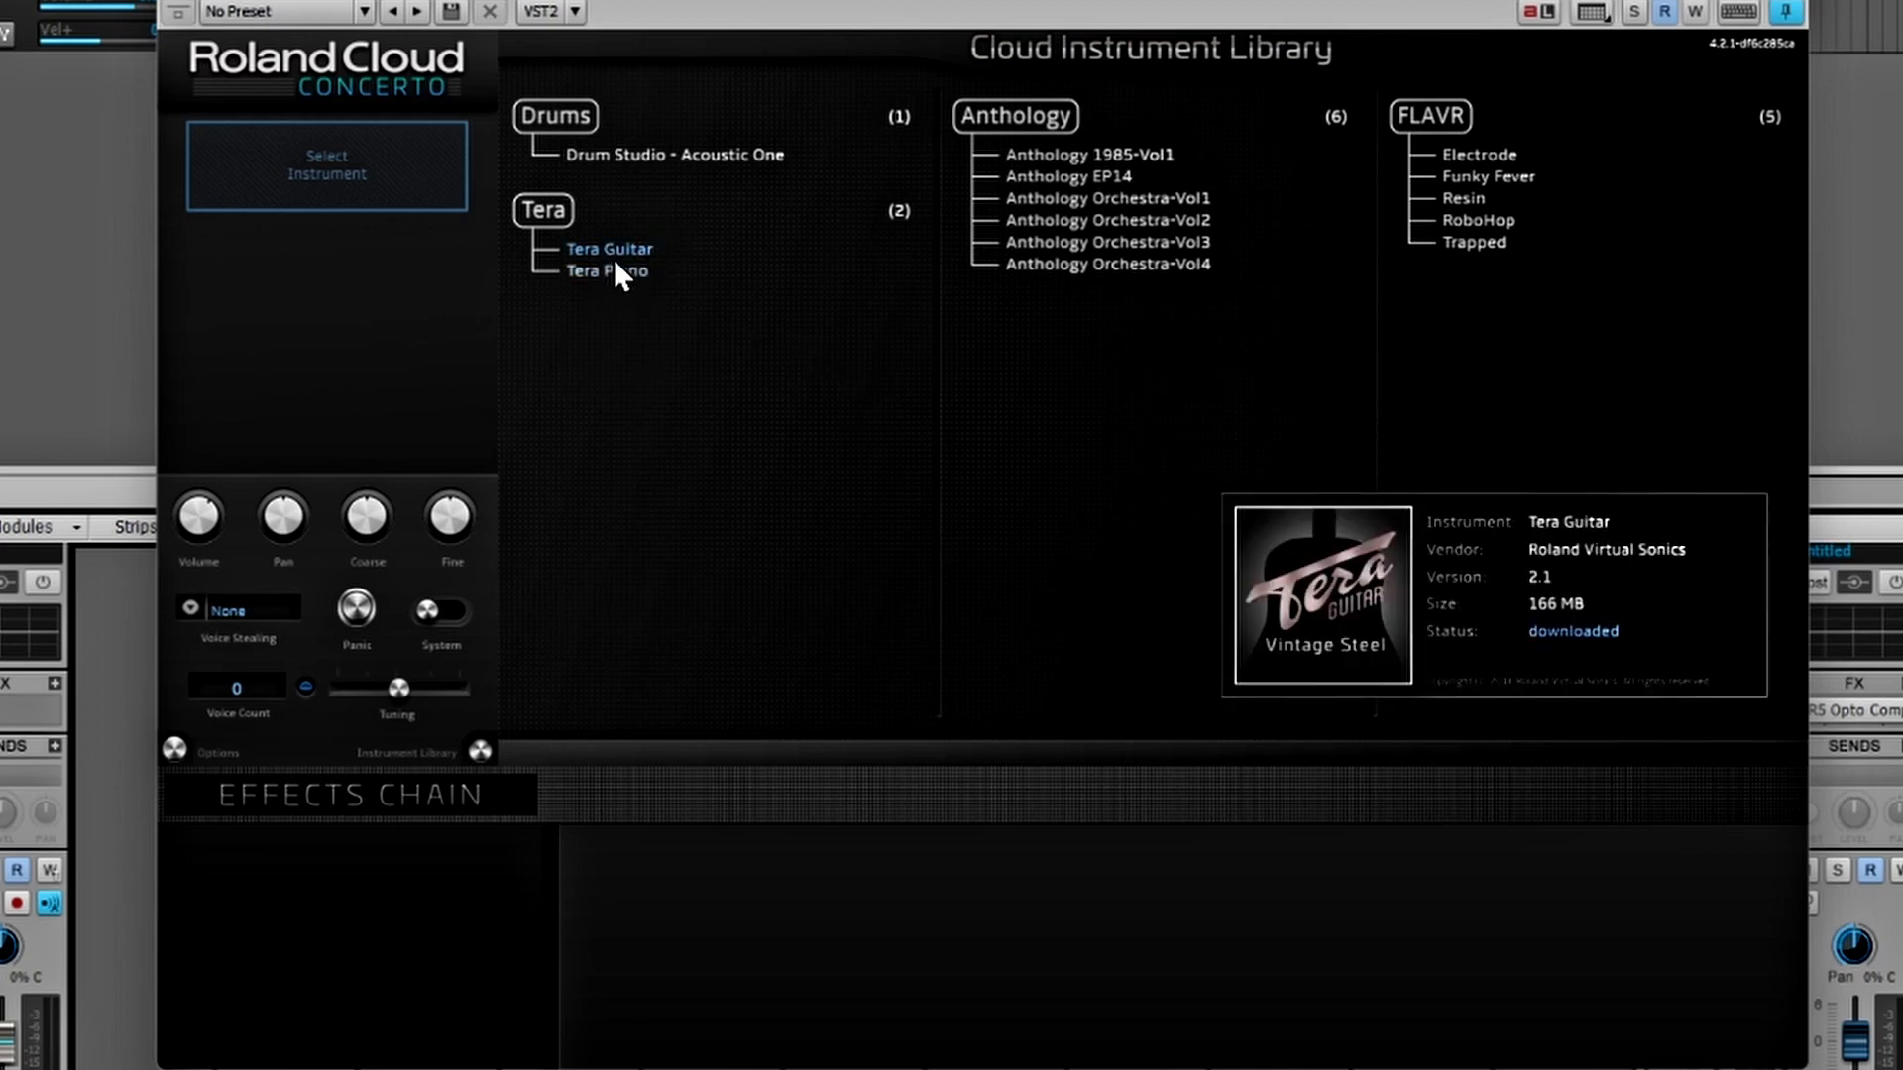
{"action": "mouse_move", "coordinate": [957, 158]}
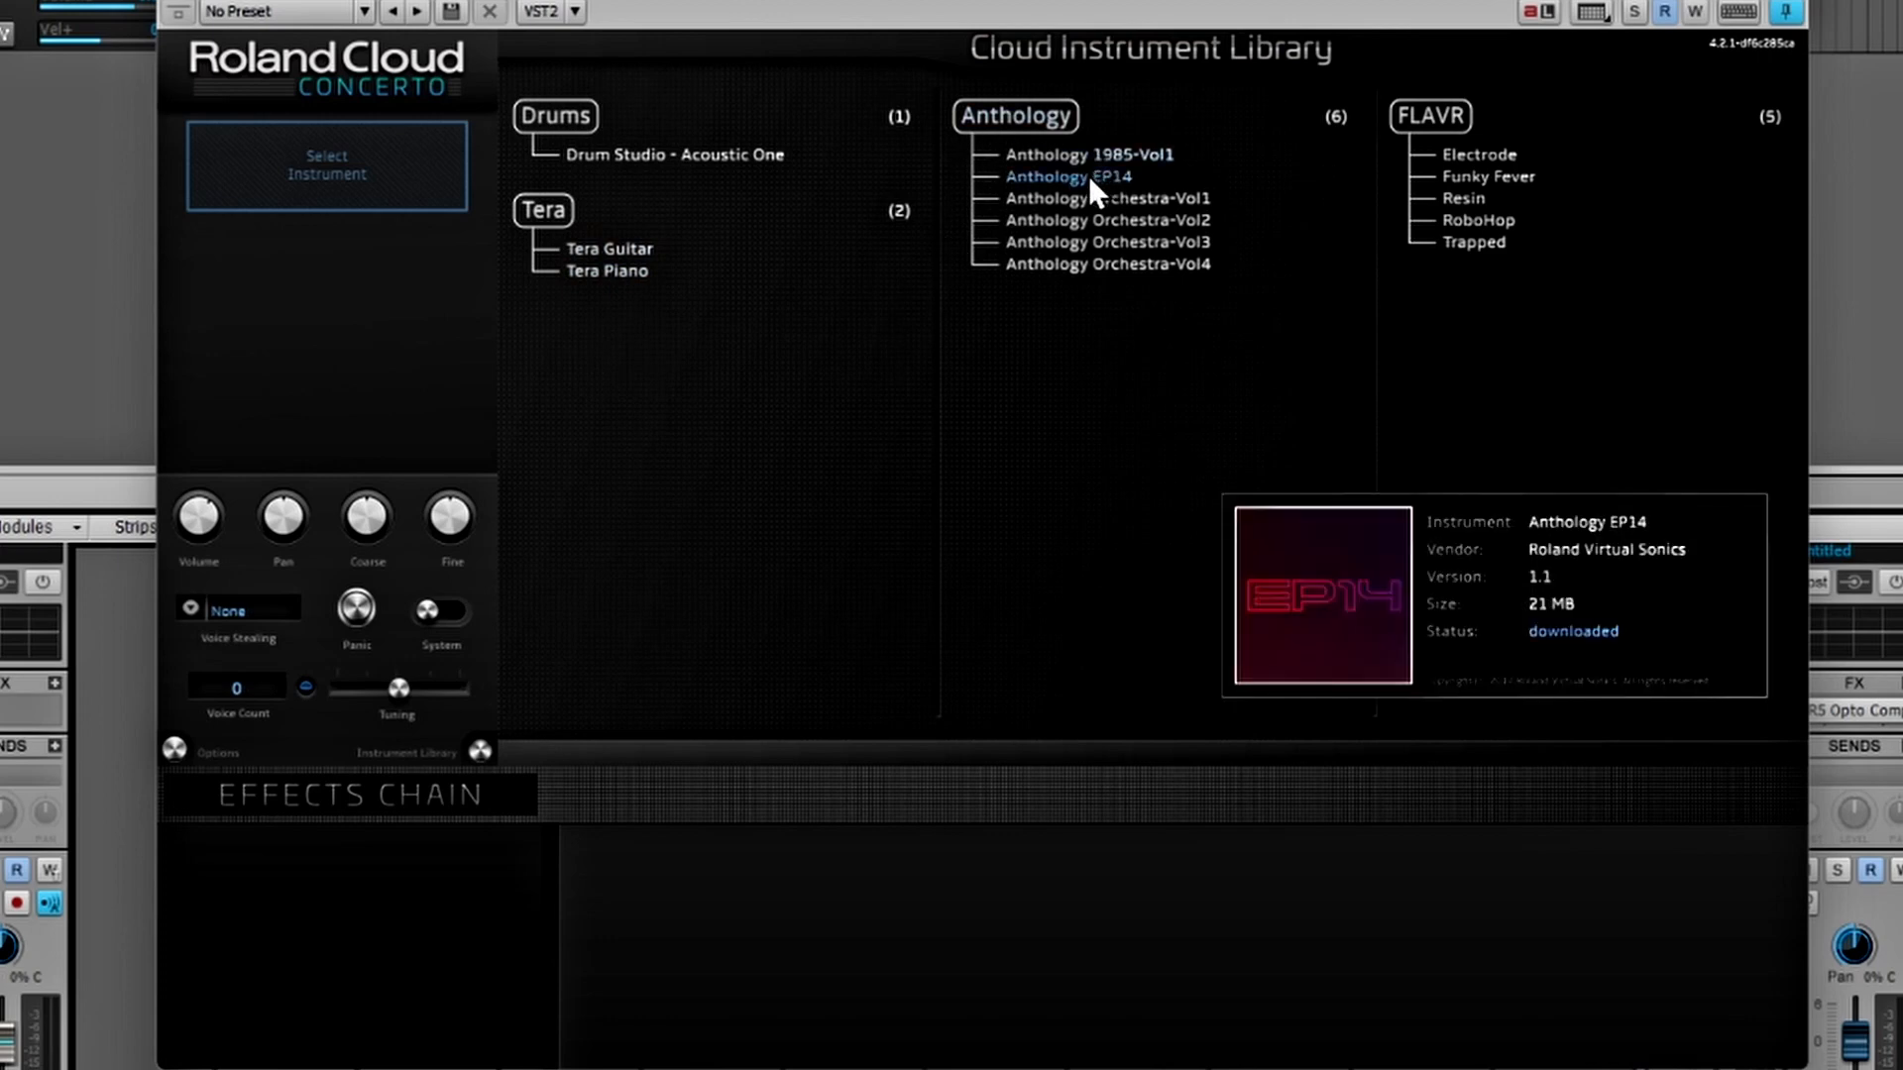
{"action": "left_click", "coordinate": [1073, 196]}
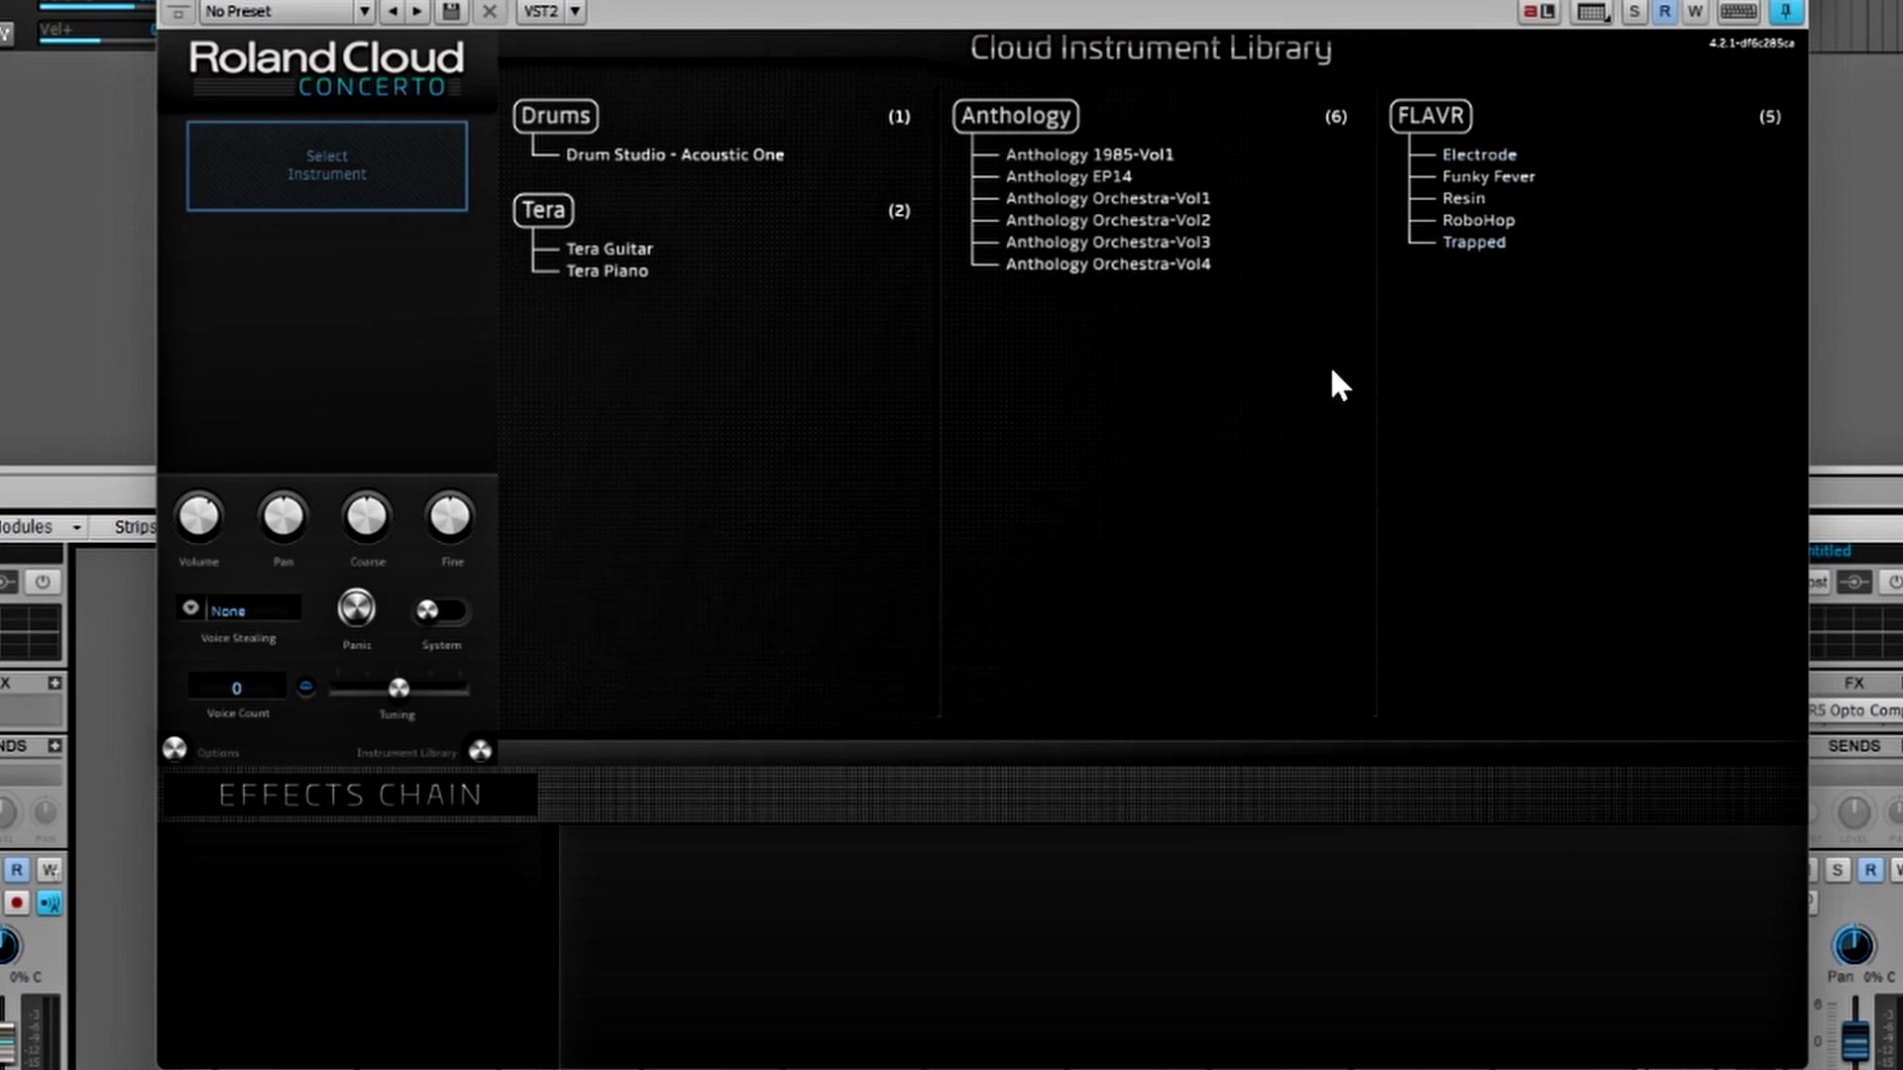
{"action": "double_click", "coordinate": [1120, 196]}
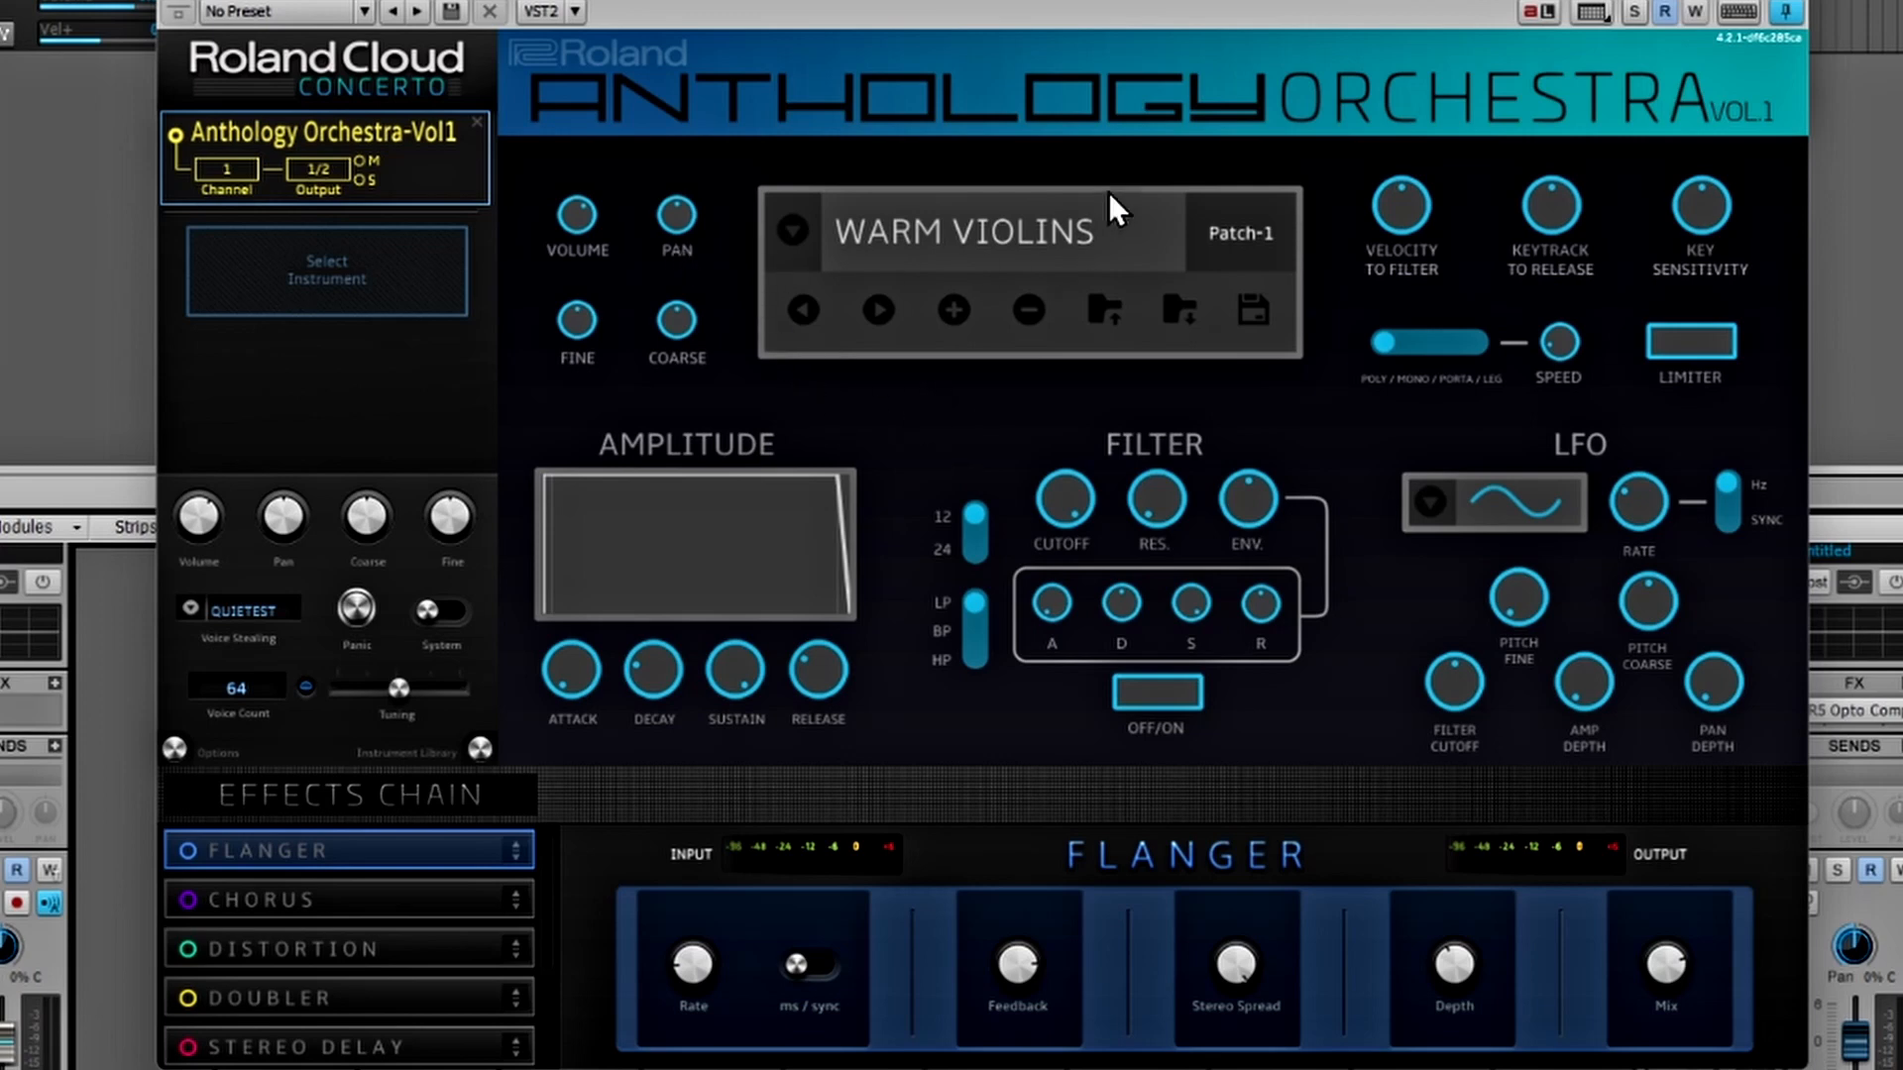
- Browse the patch list of Anthology Orchestra-Vol1 and close it without changing the WARM VIOLINS patch
{"action": "left_click", "coordinate": [918, 230]}
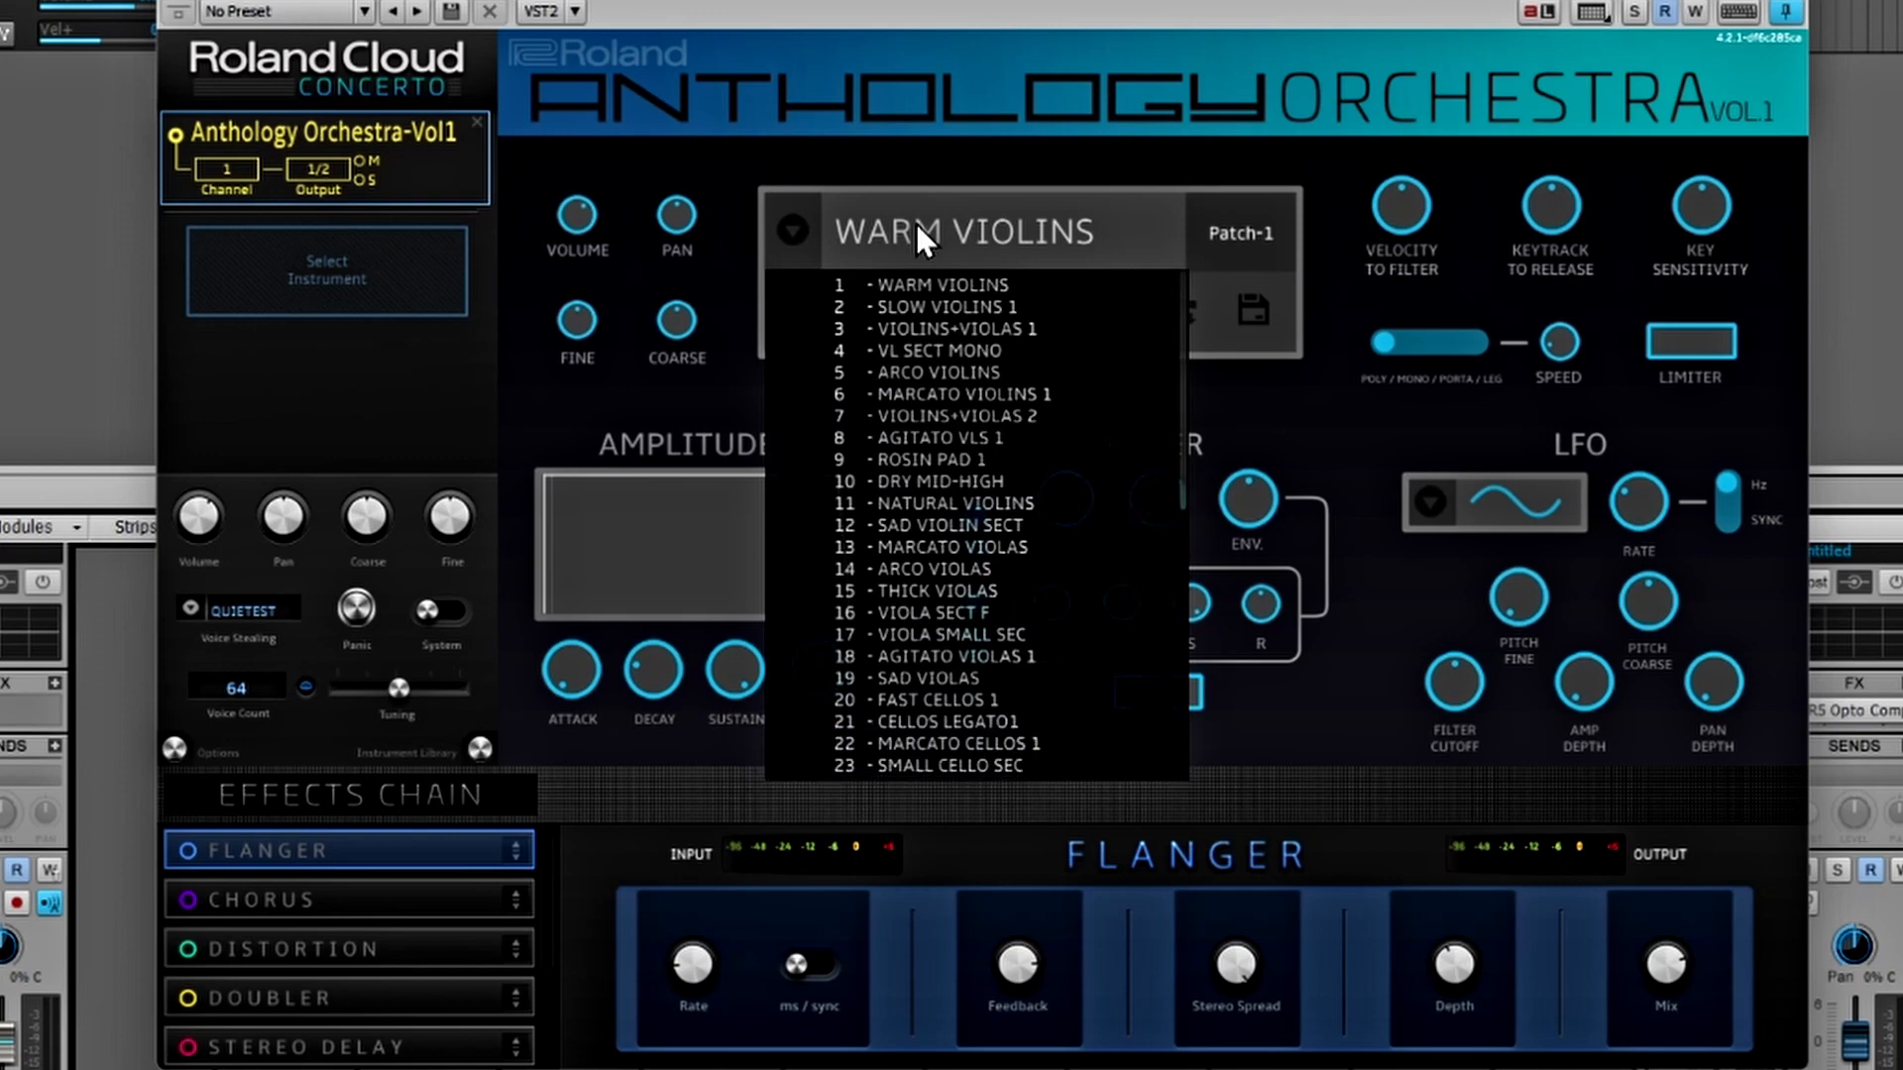
{"action": "scroll", "coordinate": [926, 367], "scroll_direction": "down", "scroll_amount": 8}
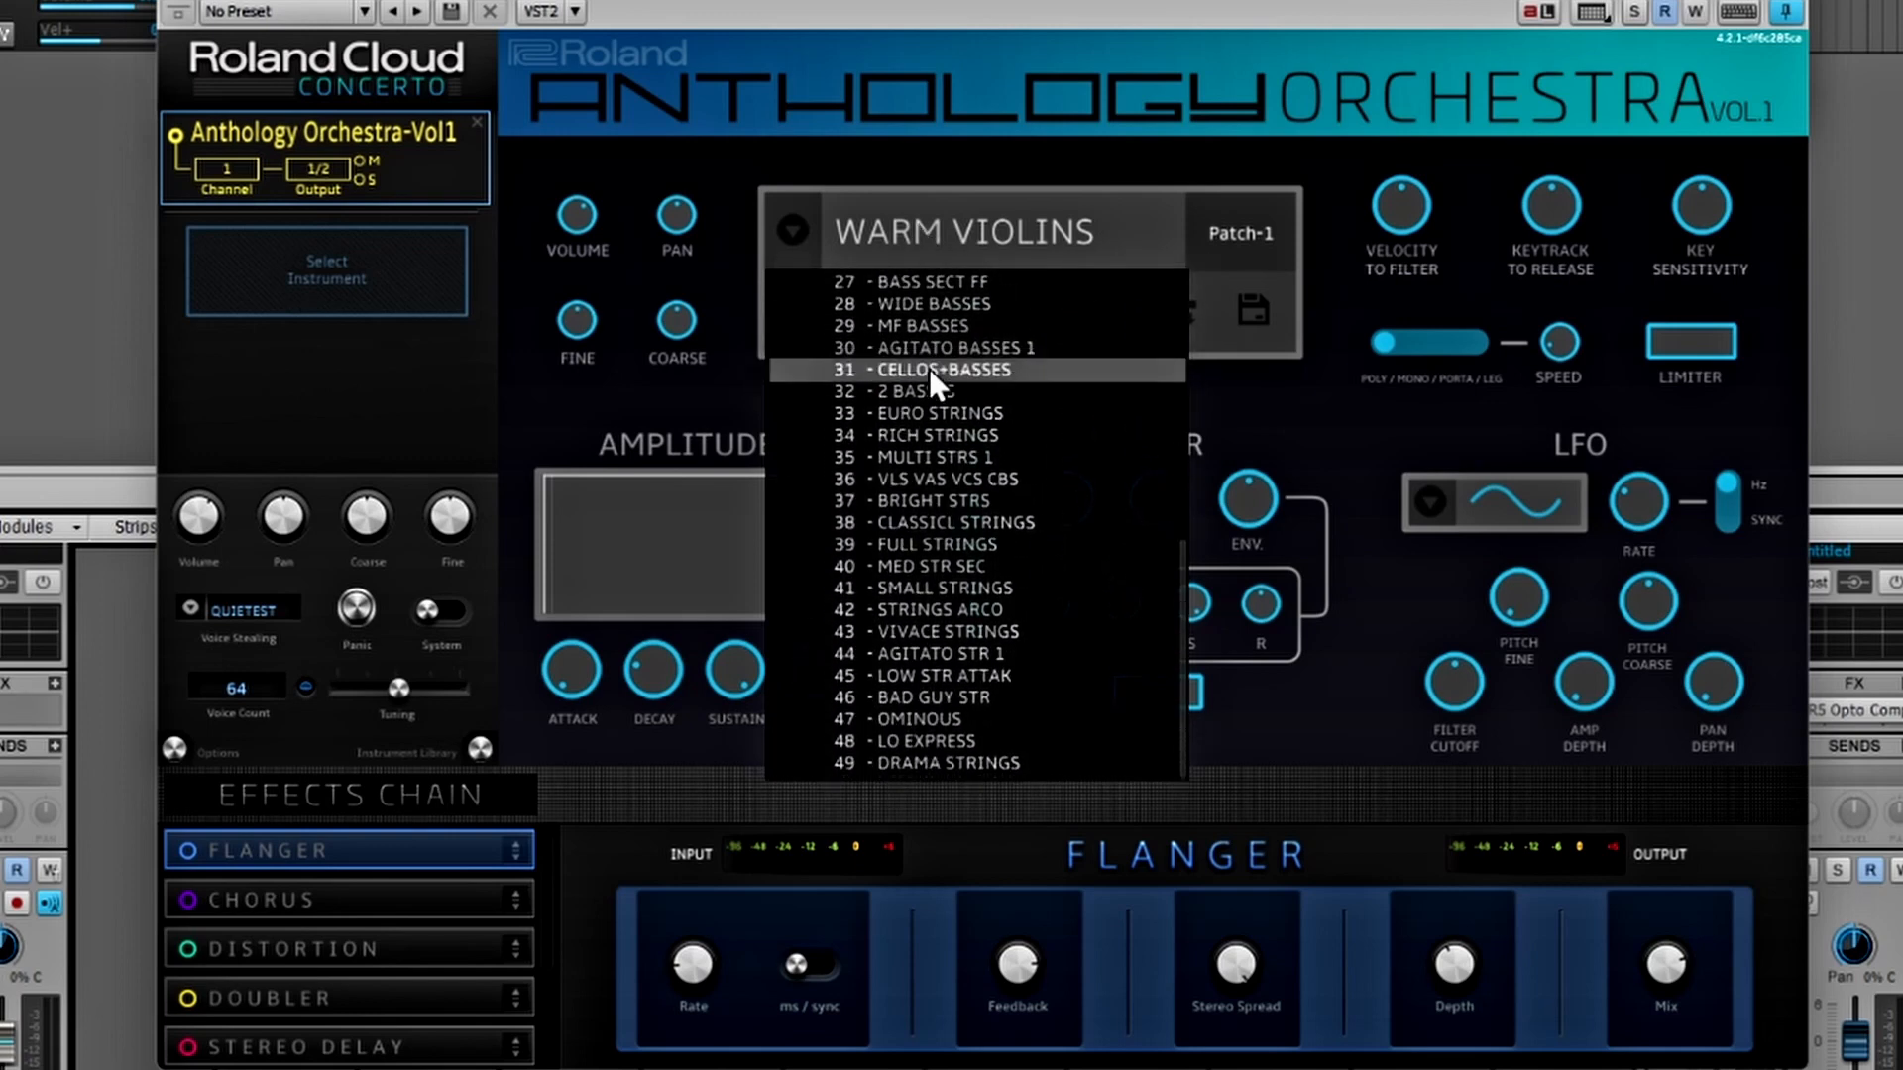
{"action": "scroll", "coordinate": [1063, 467], "scroll_direction": "up", "scroll_amount": 8}
{"action": "left_click", "coordinate": [1281, 173]}
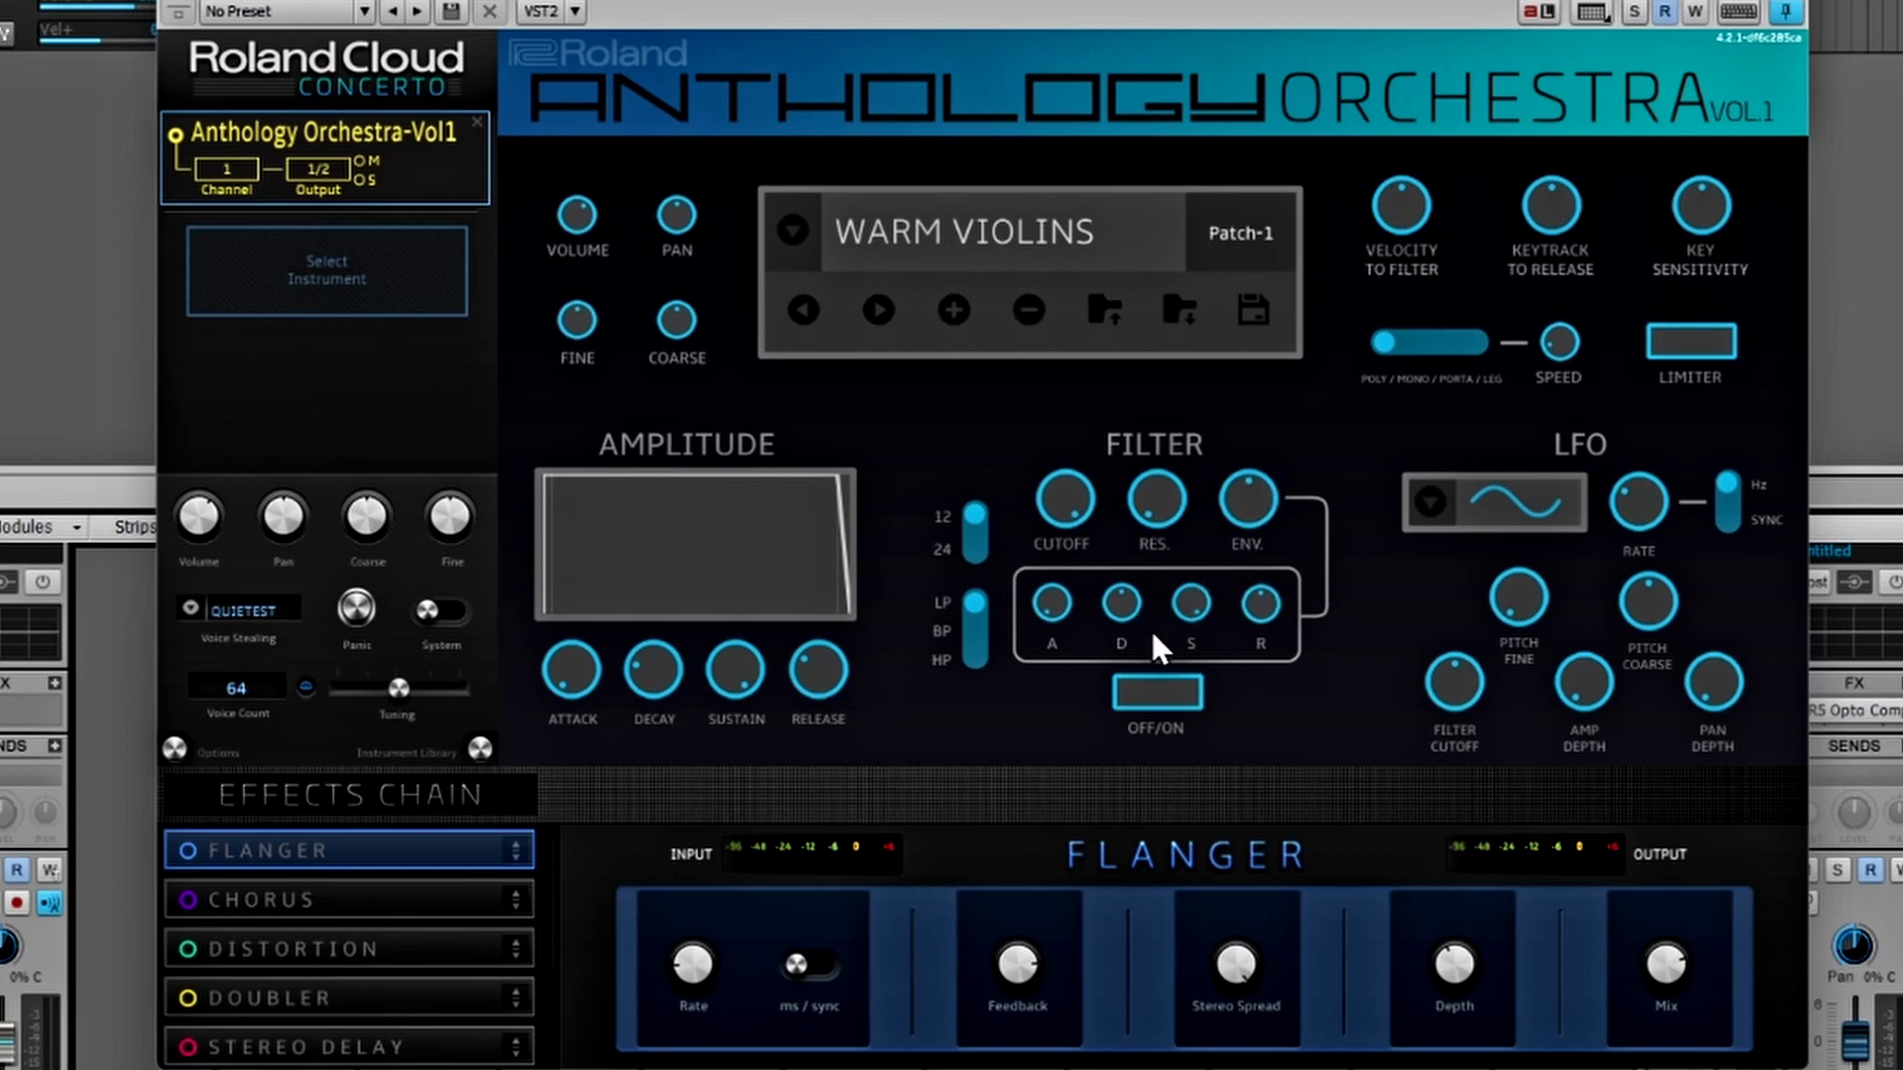
- Inspect the filter's on/off switch, the voice stealing choices and the advanced player options in Concerto
{"action": "left_click", "coordinate": [1166, 702]}
{"action": "left_click", "coordinate": [1164, 706]}
{"action": "left_click", "coordinate": [269, 610]}
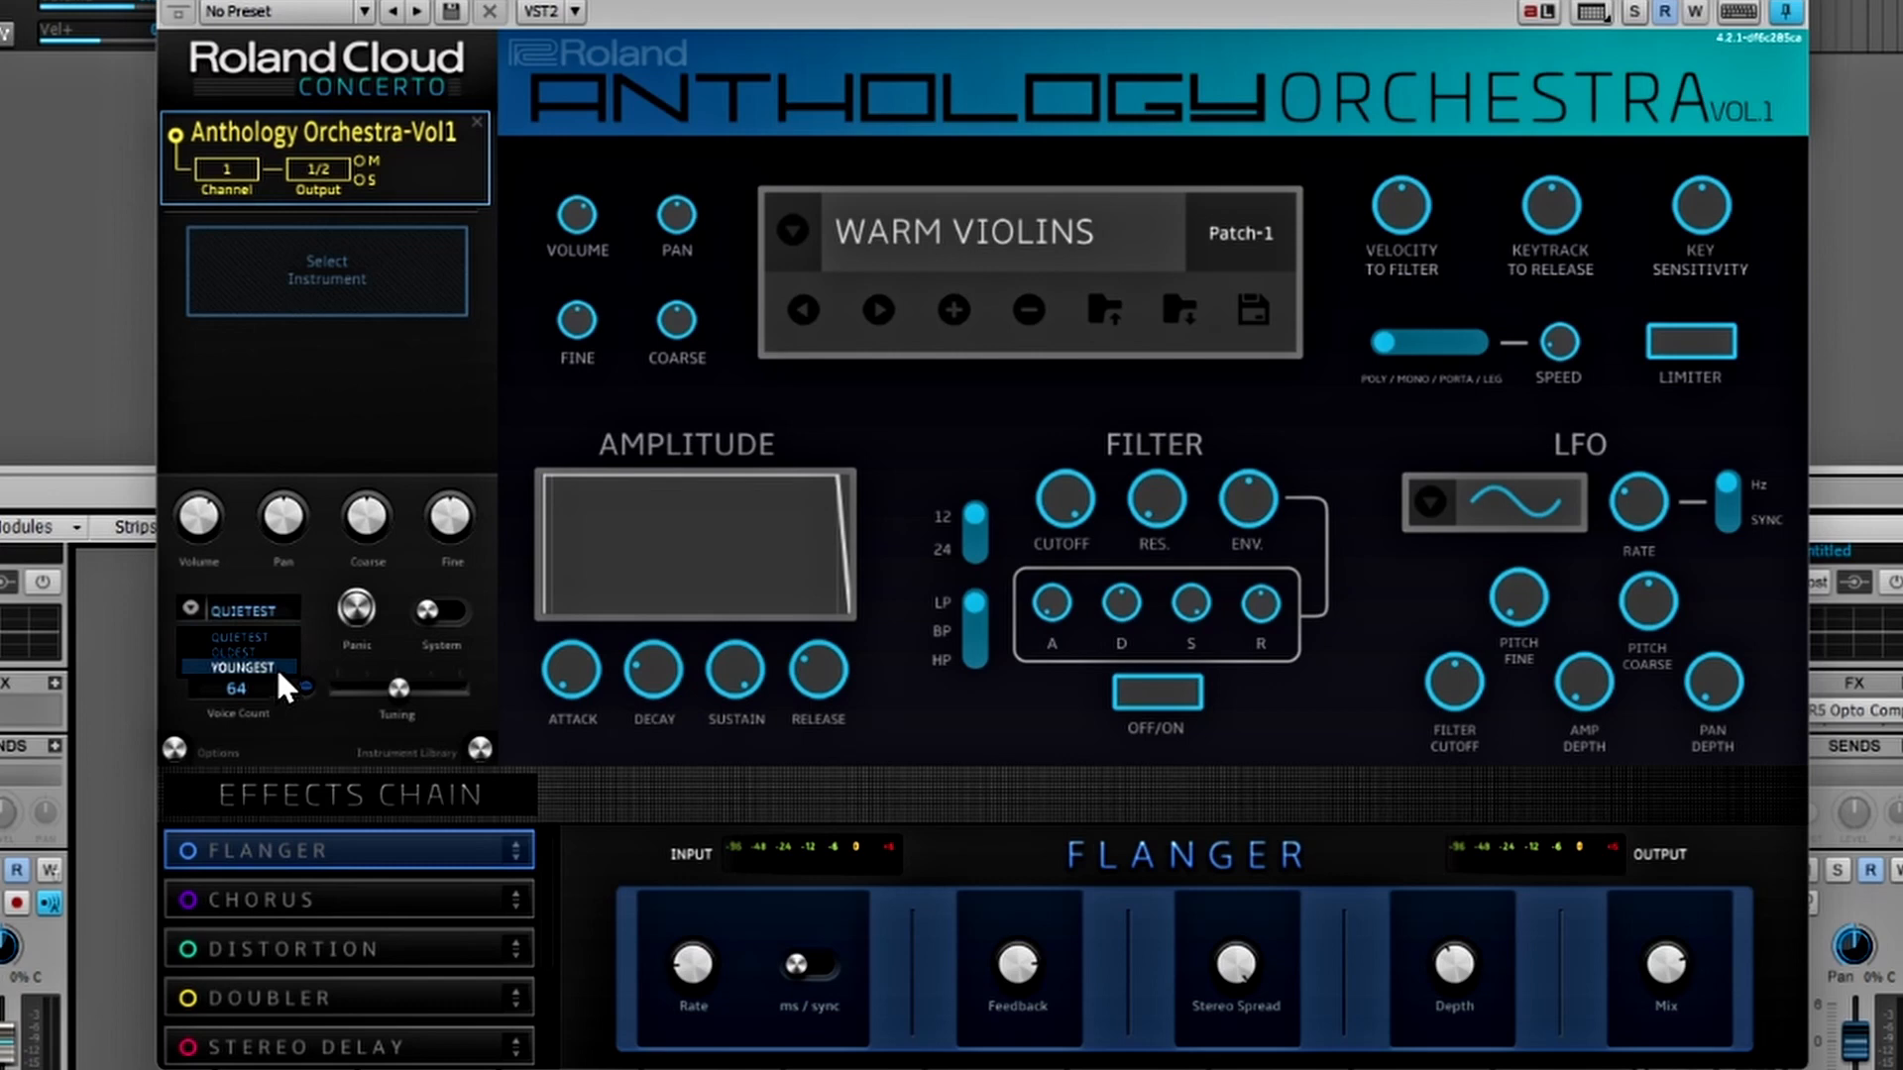
{"action": "left_click", "coordinate": [174, 750]}
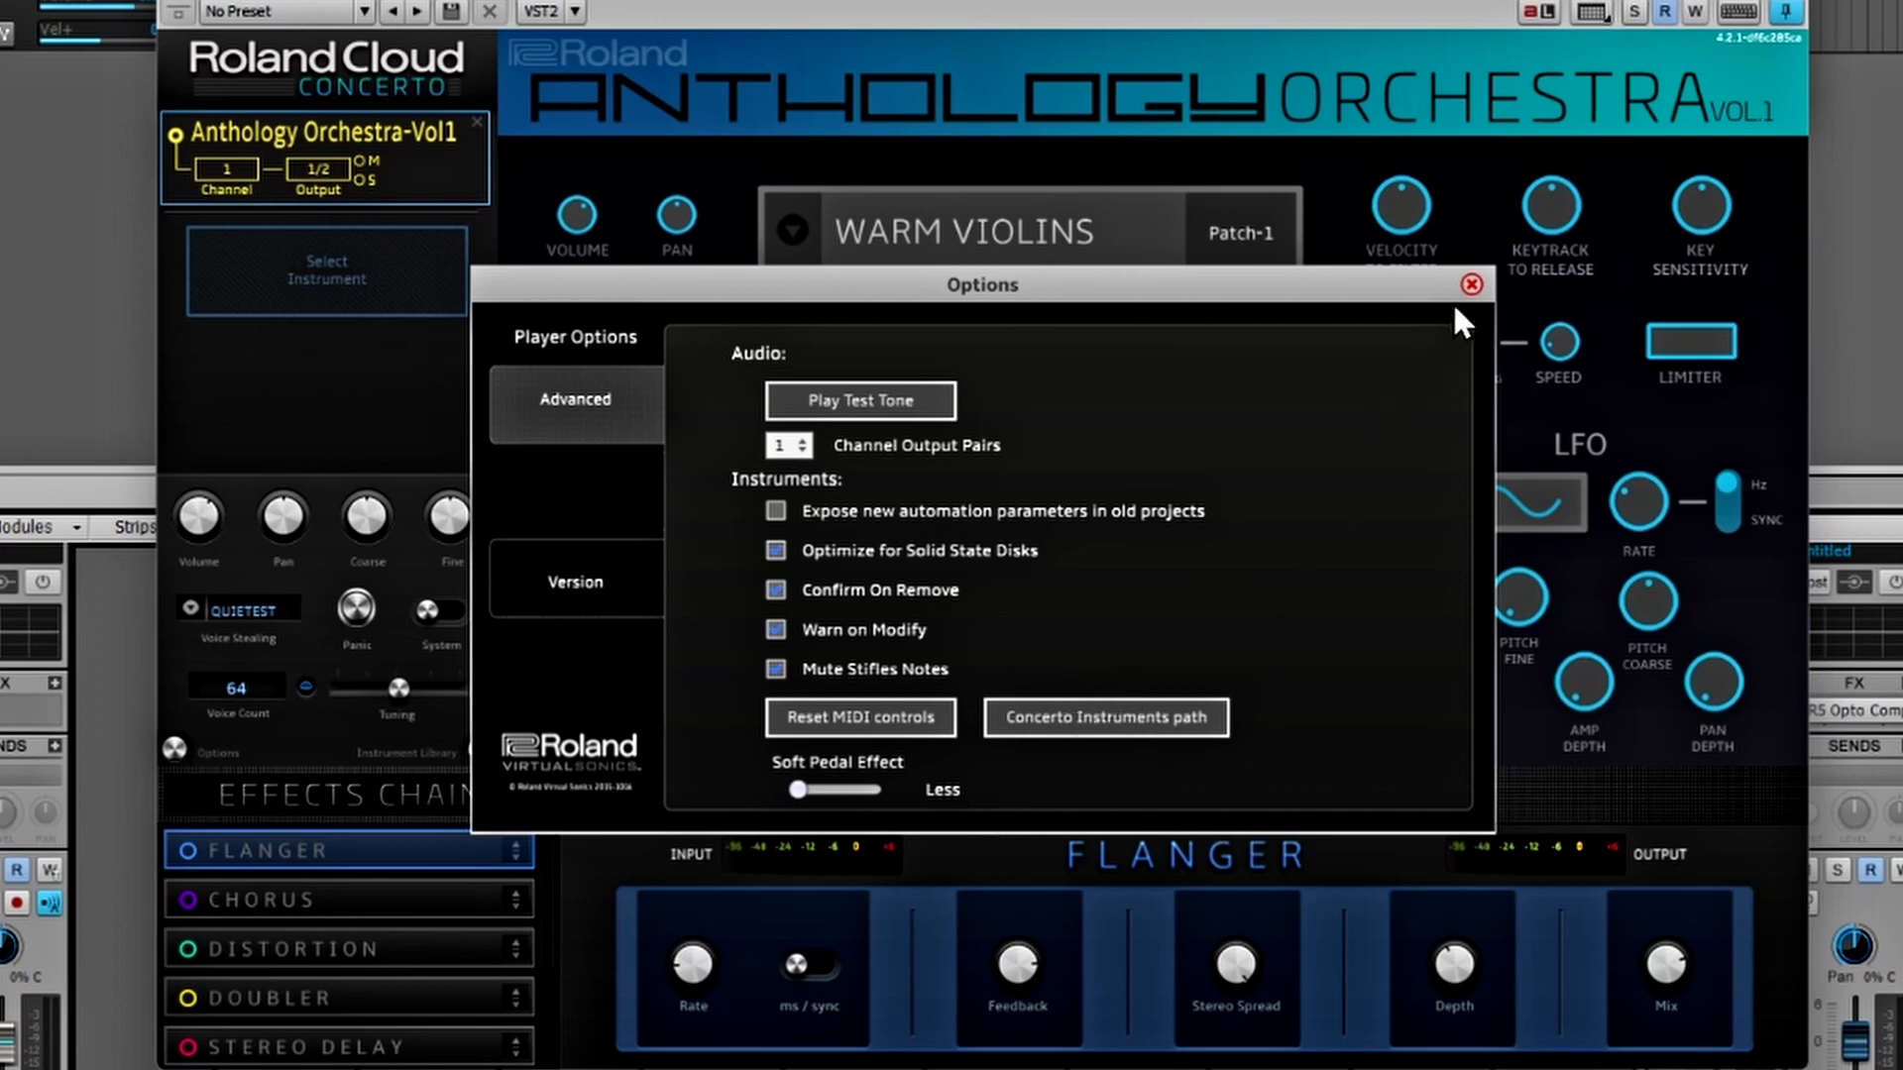
{"action": "left_click", "coordinate": [1472, 285]}
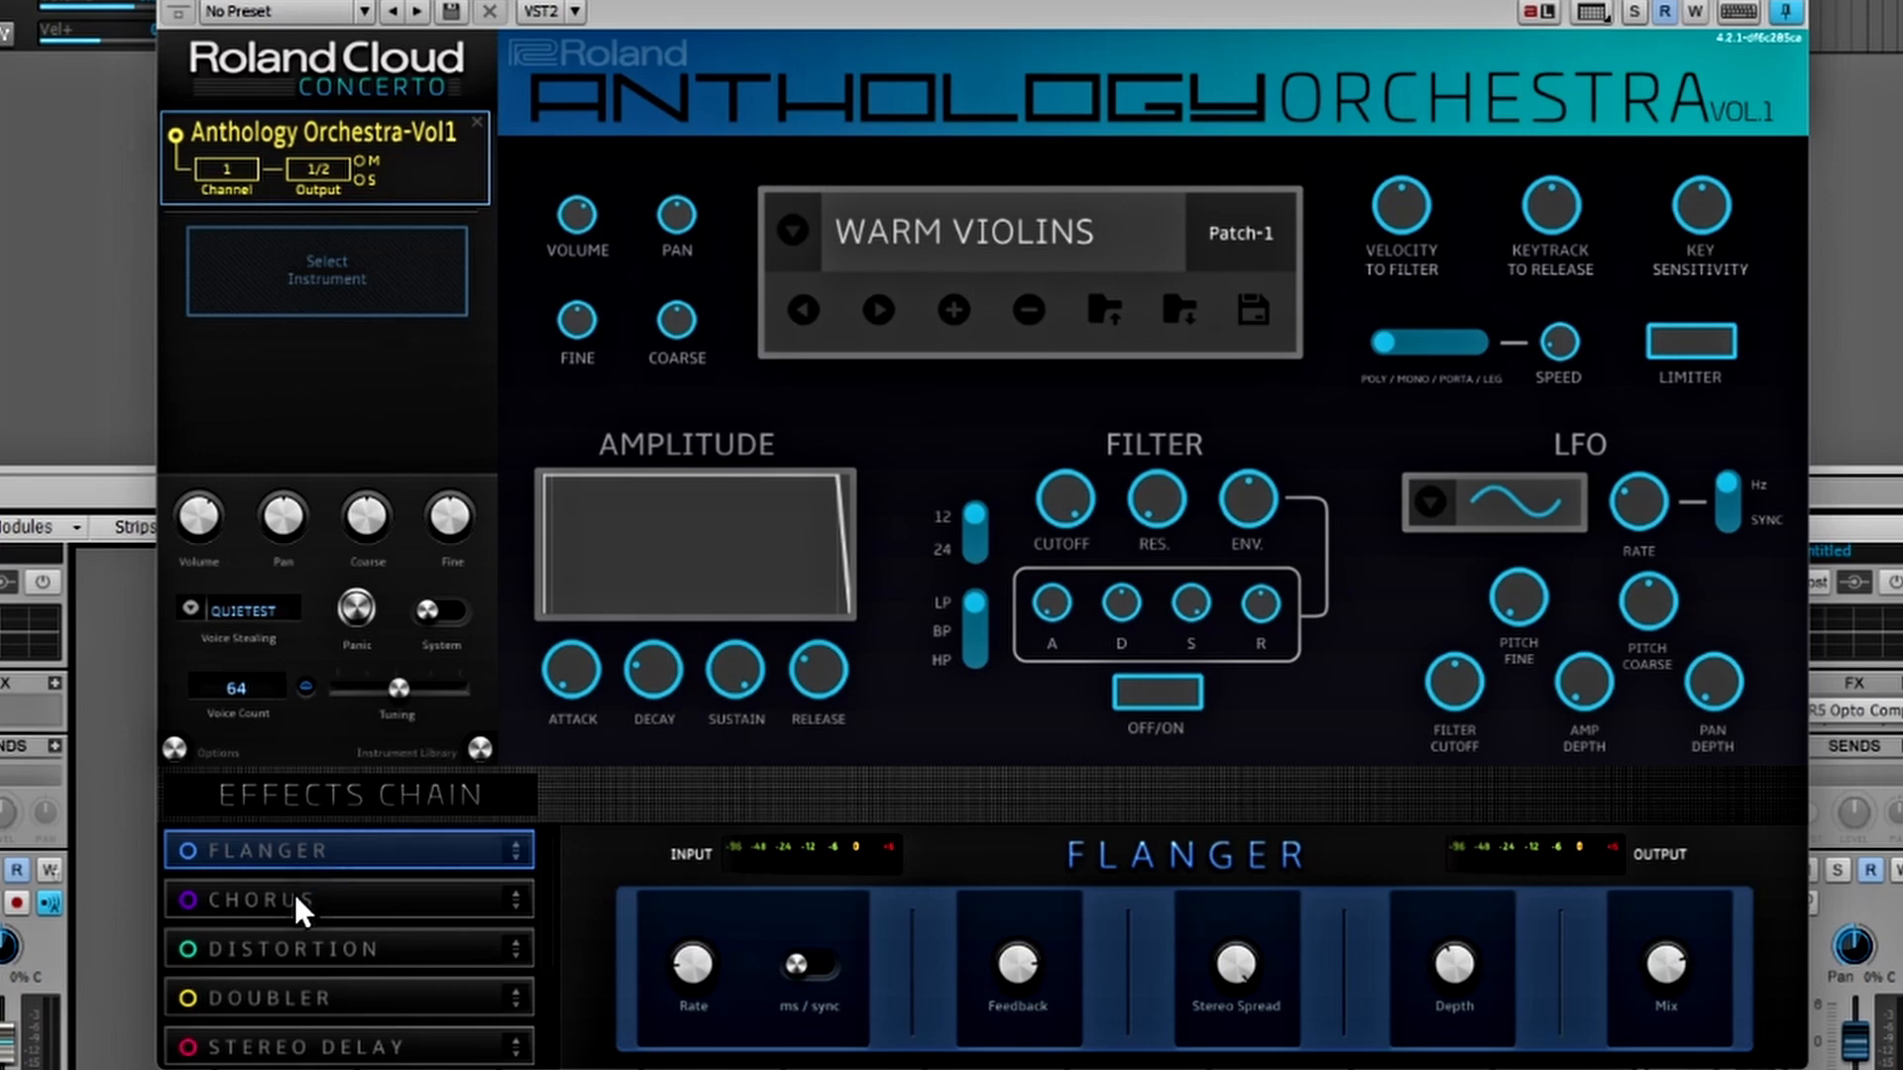
- View the chorus, distortion, doubler, stereo delay and flanger controls in the effects chain, toggling the flanger on and off
{"action": "left_click", "coordinate": [367, 905]}
{"action": "left_click", "coordinate": [362, 957]}
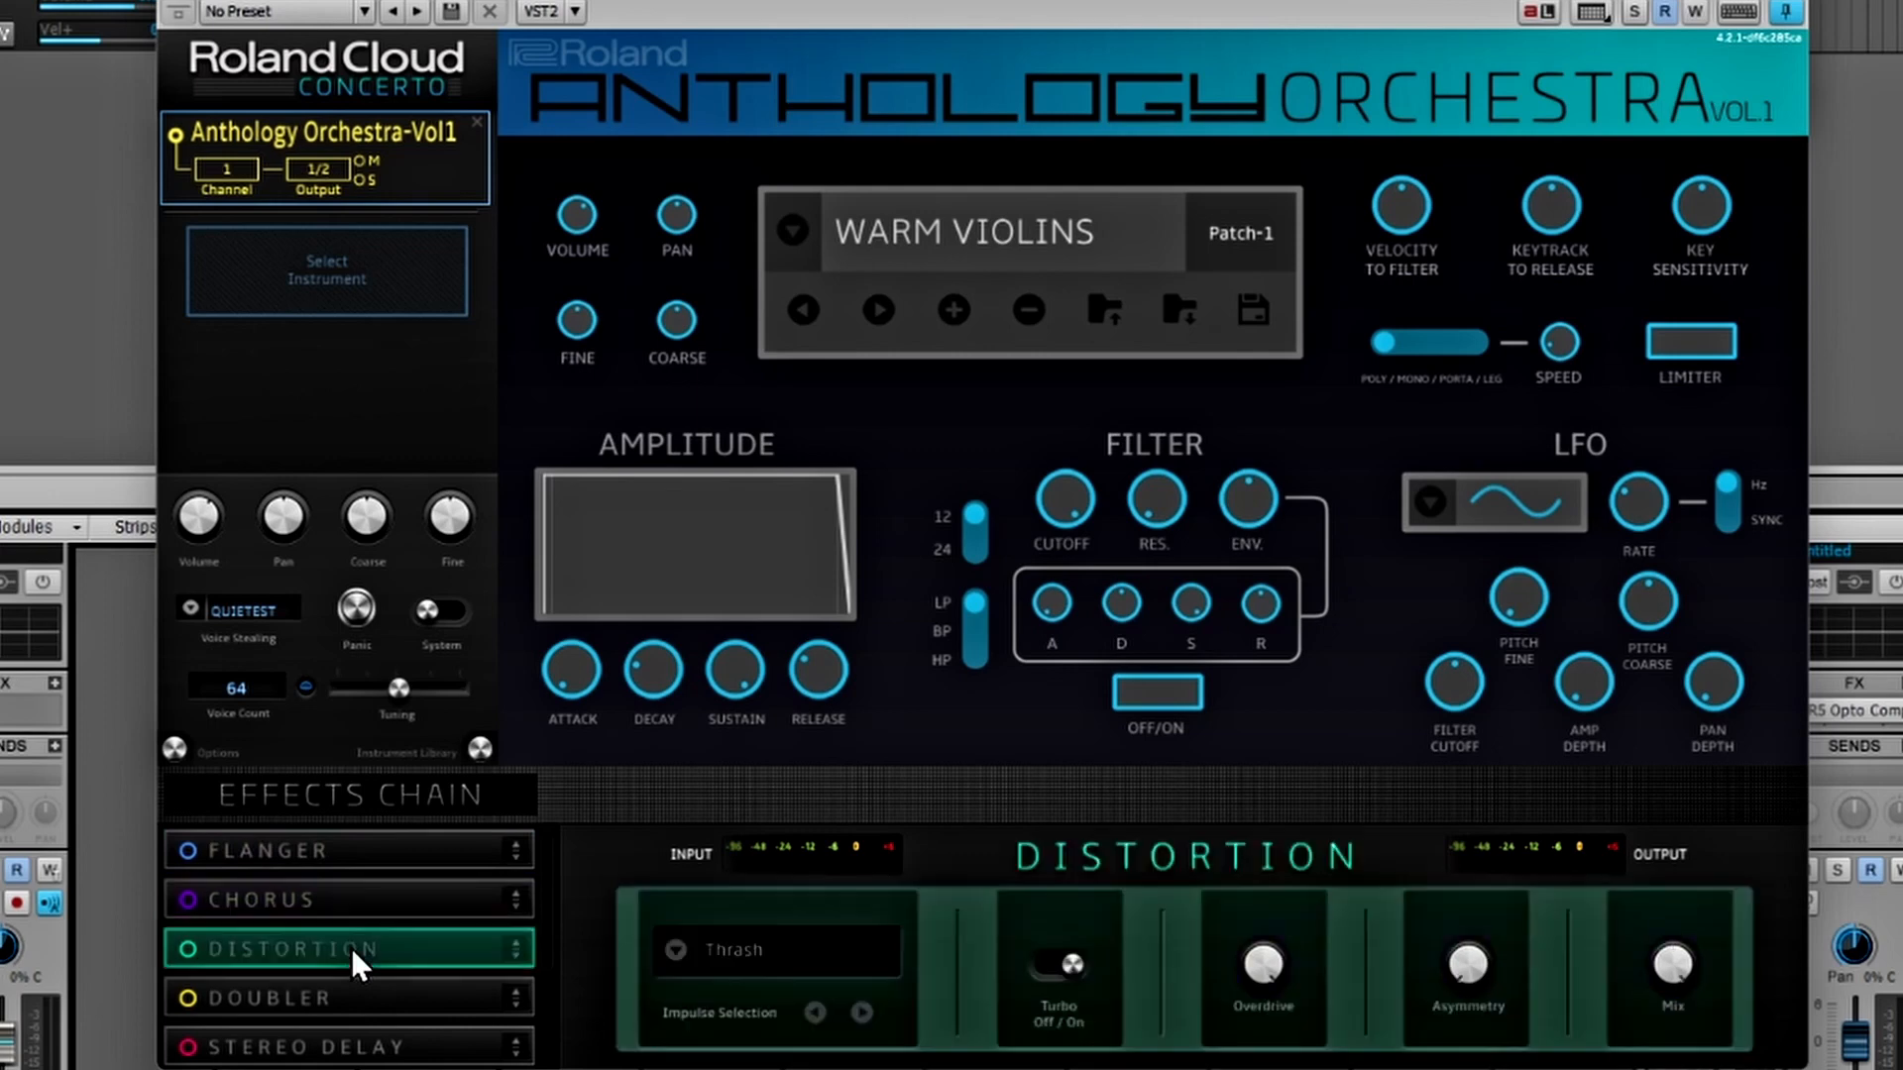
{"action": "left_click", "coordinate": [359, 1001]}
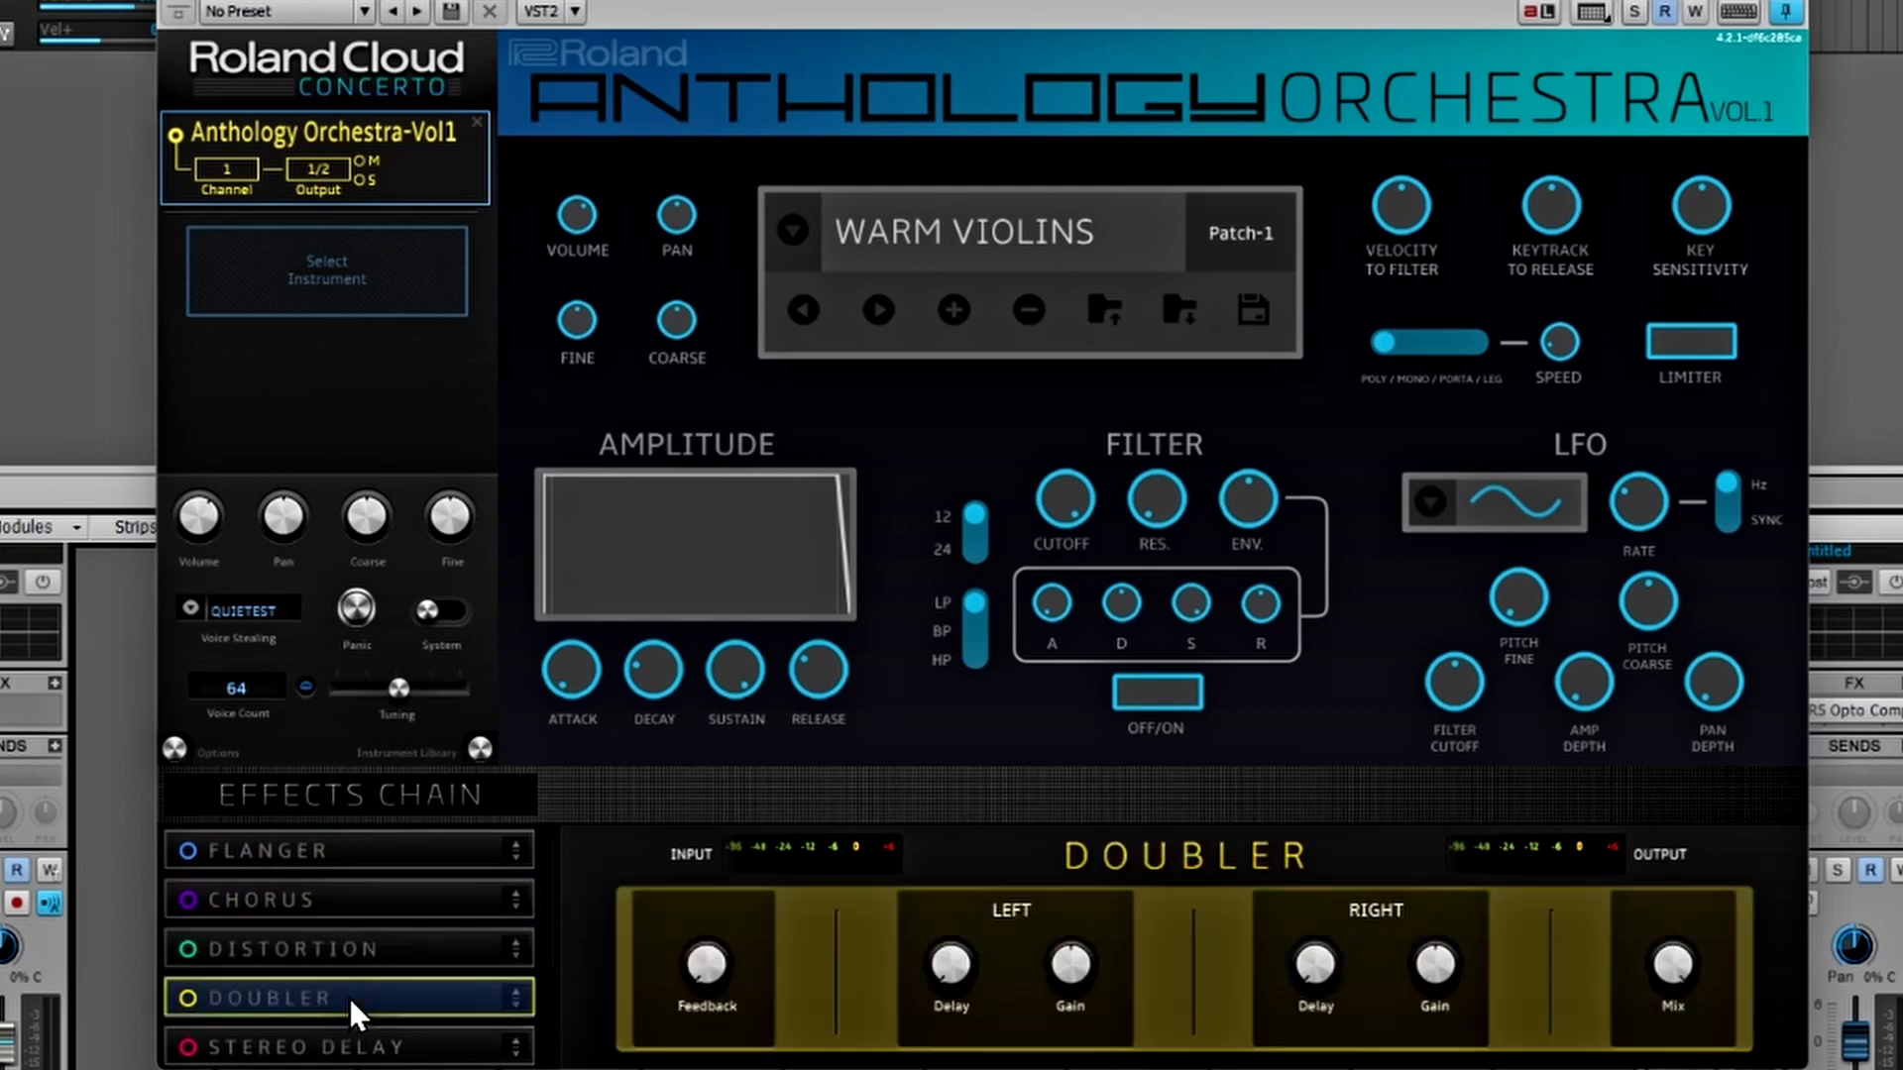
{"action": "left_click", "coordinate": [349, 1051]}
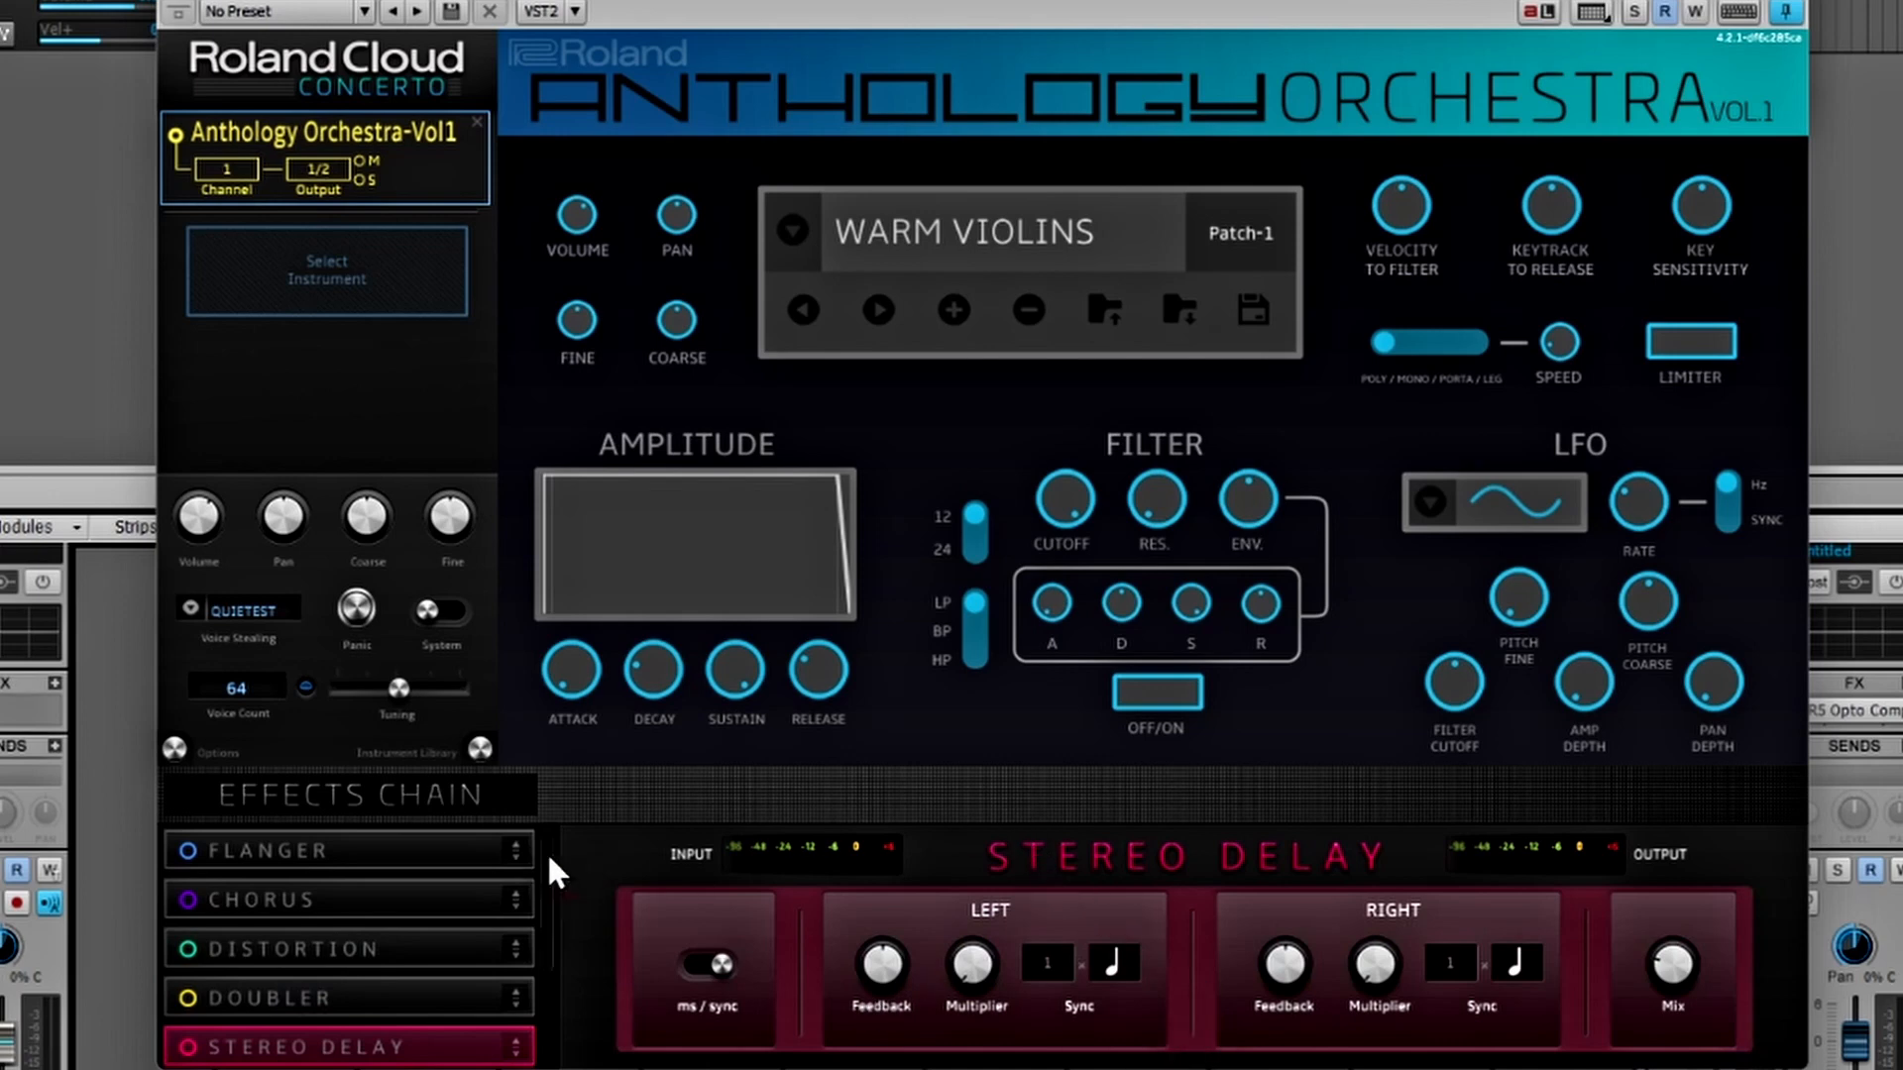
{"action": "left_click", "coordinate": [287, 872]}
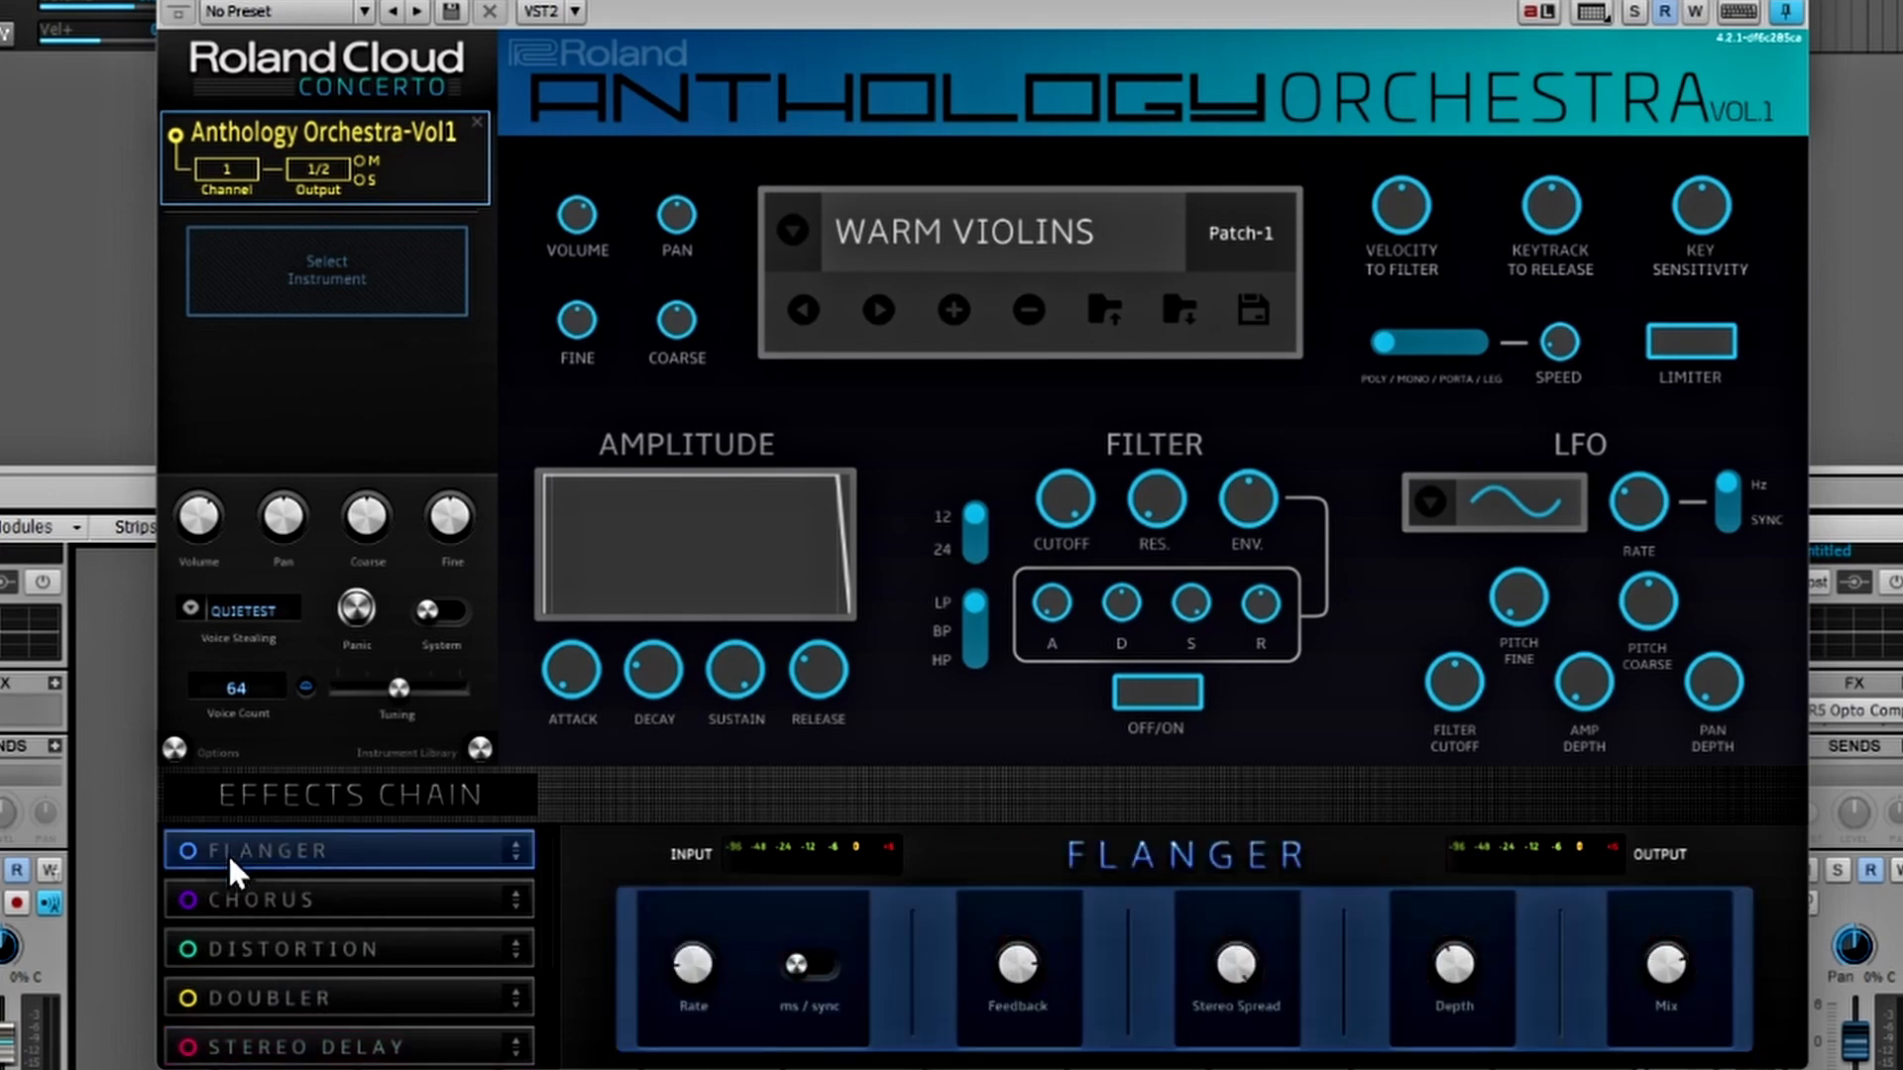
{"action": "left_click", "coordinate": [190, 855]}
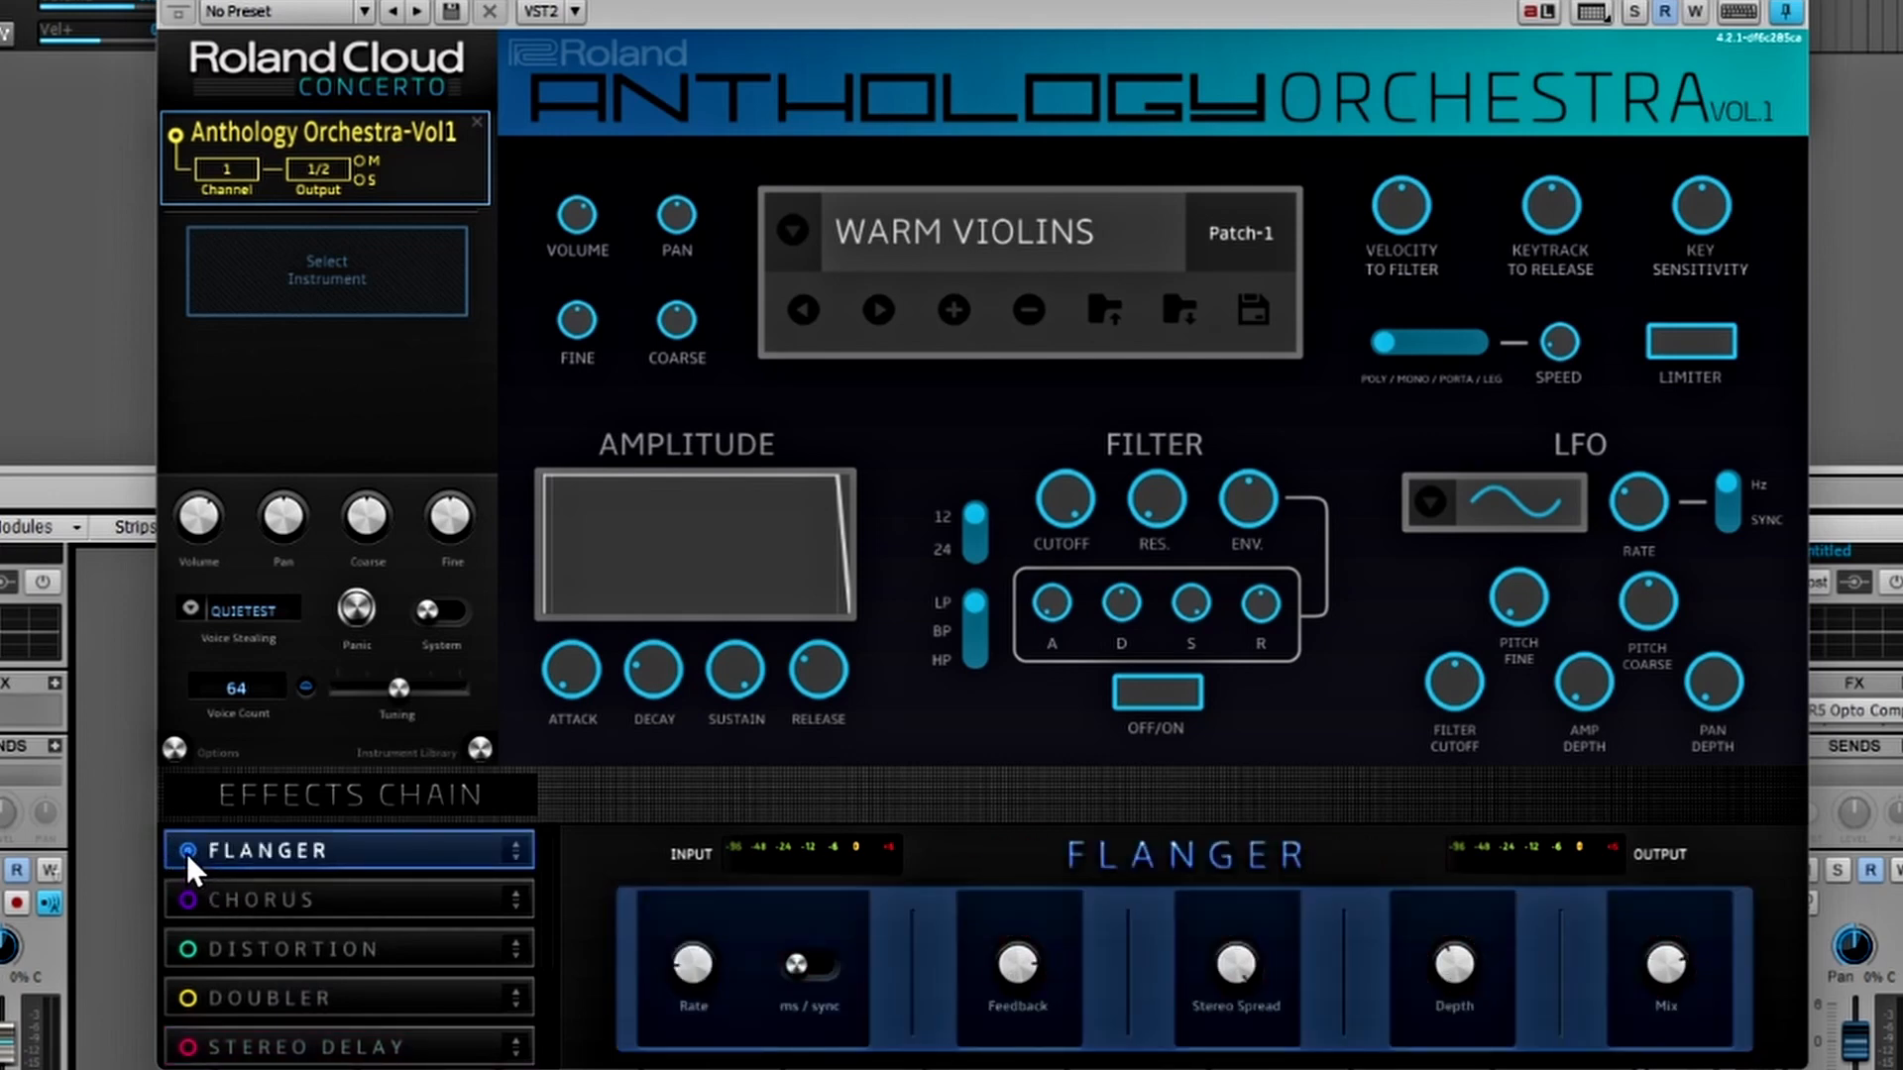
{"action": "left_click", "coordinate": [190, 851]}
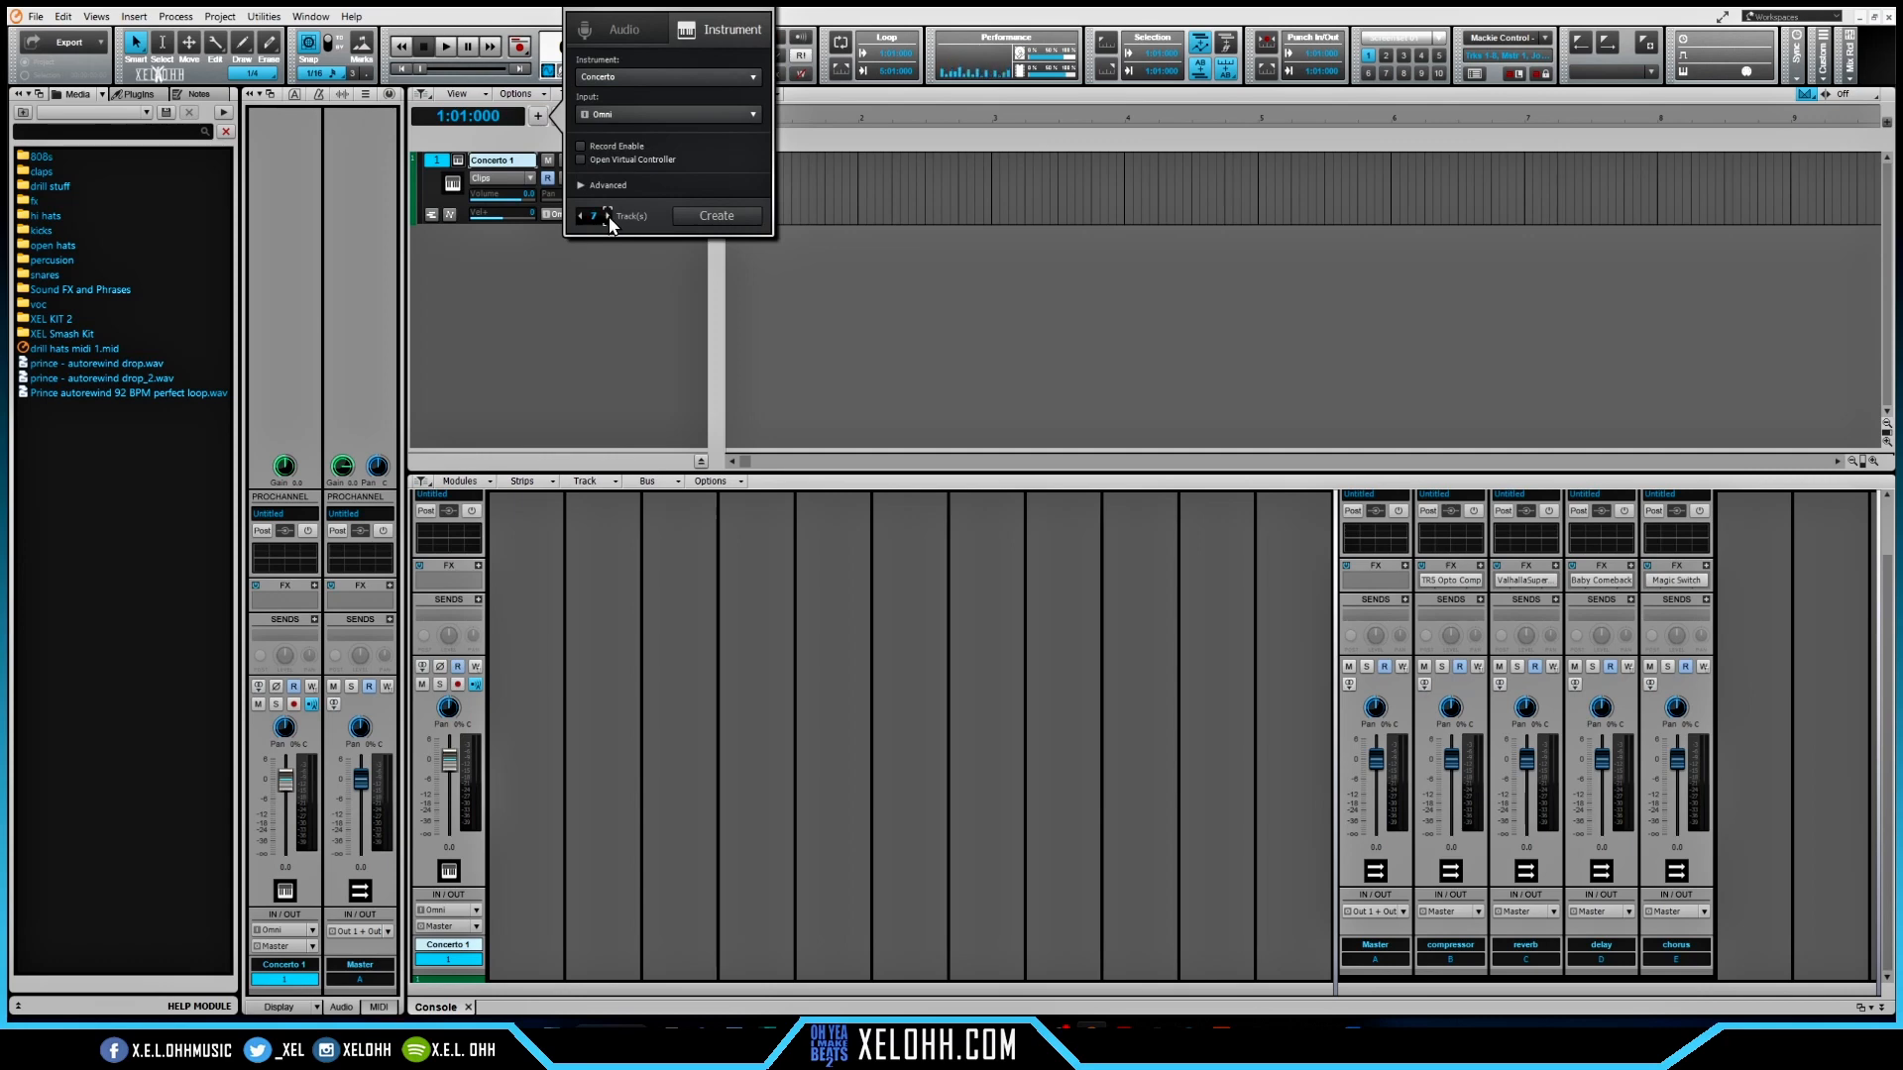
- Create seven more Concerto instrument tracks and close the Concerto 1 instrument window
{"action": "left_click", "coordinate": [727, 217]}
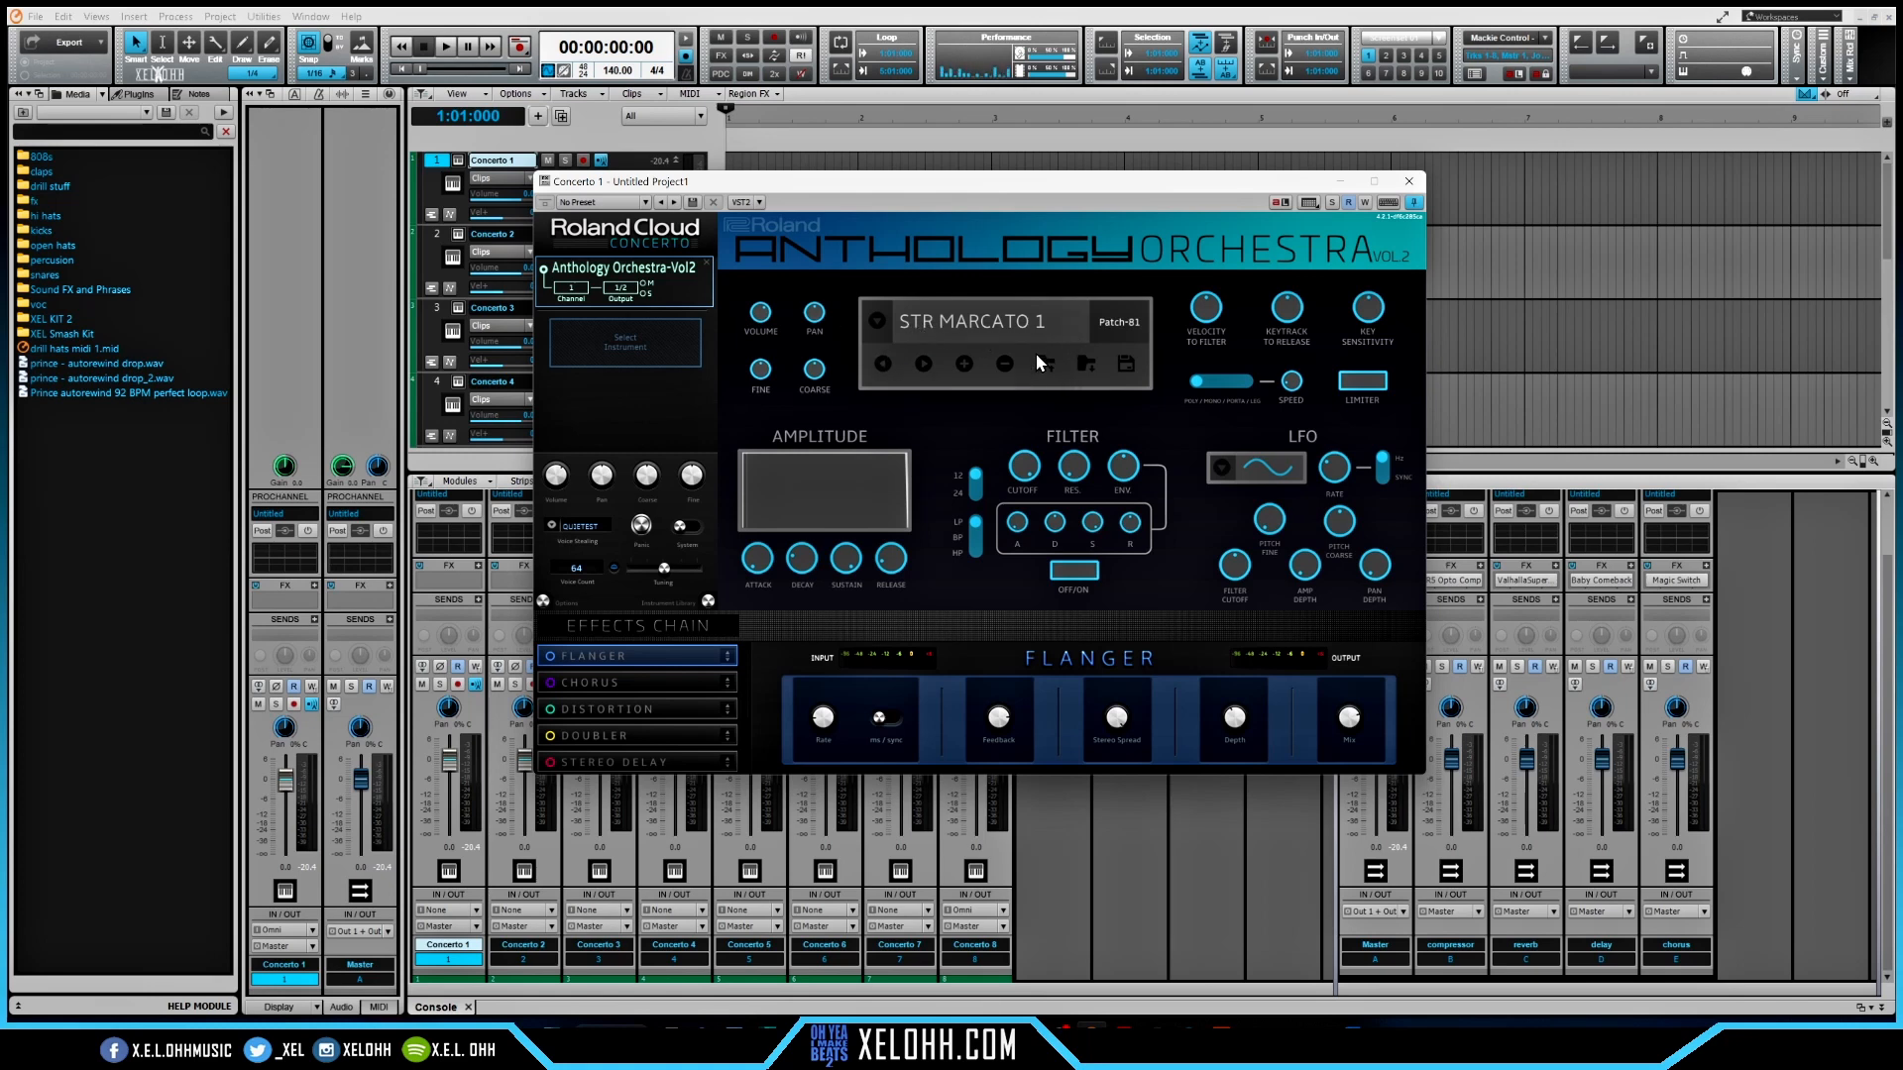
{"action": "left_click", "coordinate": [1409, 181]}
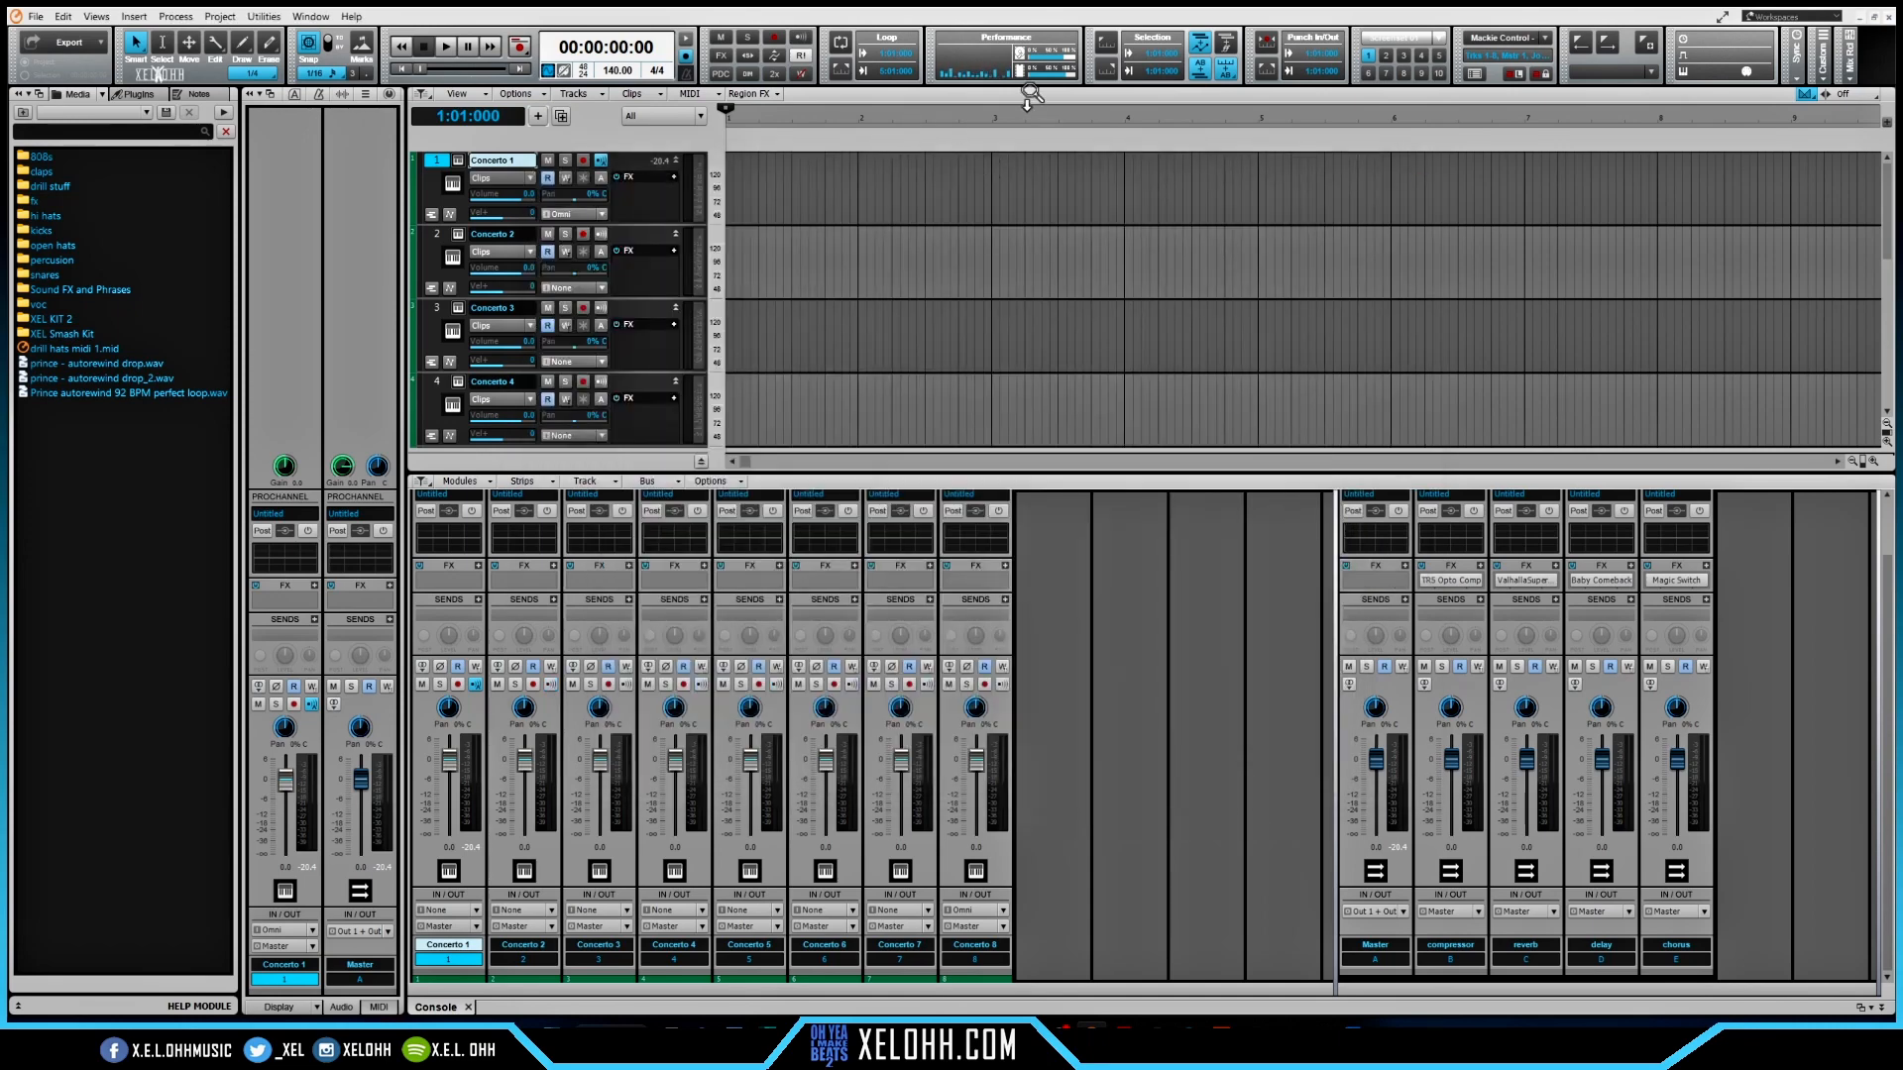
- Turn on loop playback and open the Concerto 1 track in the piano roll
{"action": "left_click", "coordinate": [841, 43]}
{"action": "double_click", "coordinate": [730, 196]}
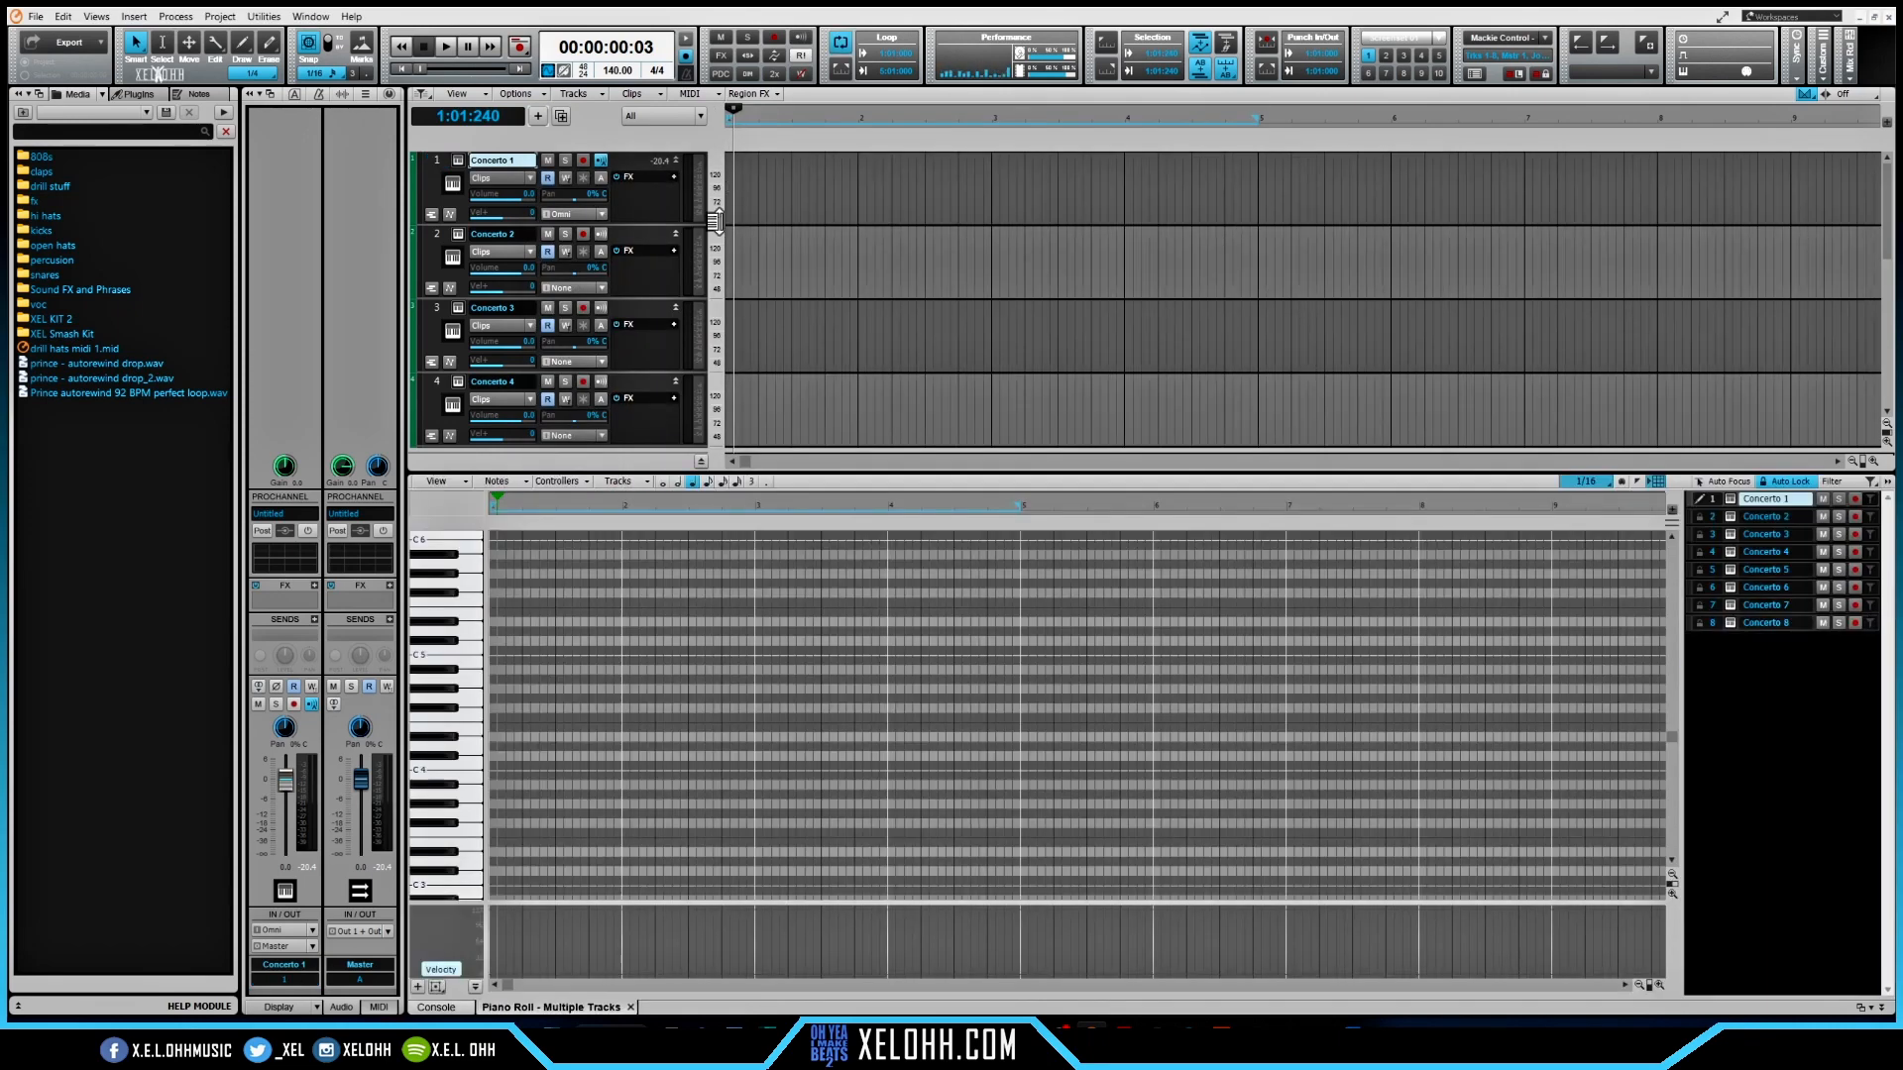
{"action": "left_click", "coordinate": [474, 754]}
- Record a MIDI melody of about four measures on the Concerto 1 track, and play the take back
{"action": "left_click", "coordinate": [518, 47]}
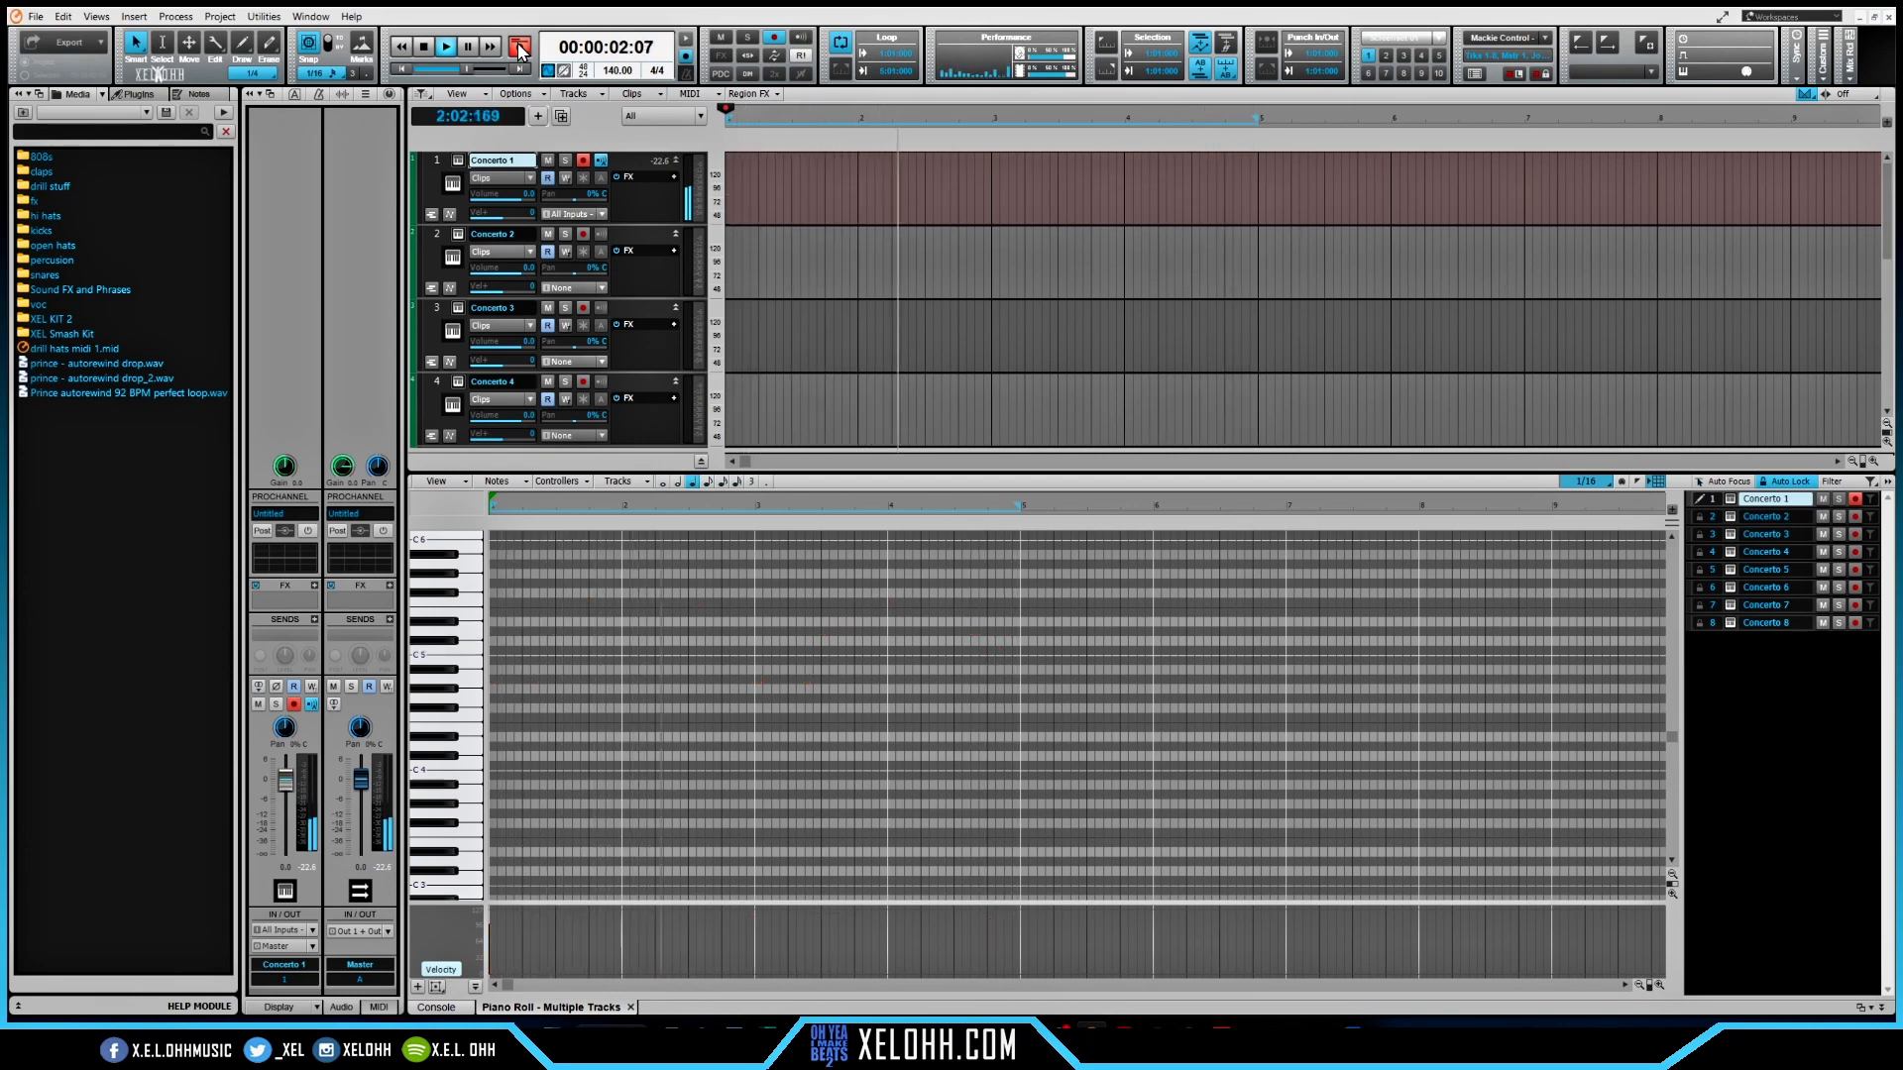
{"action": "left_click", "coordinate": [518, 48]}
{"action": "left_click", "coordinate": [446, 47]}
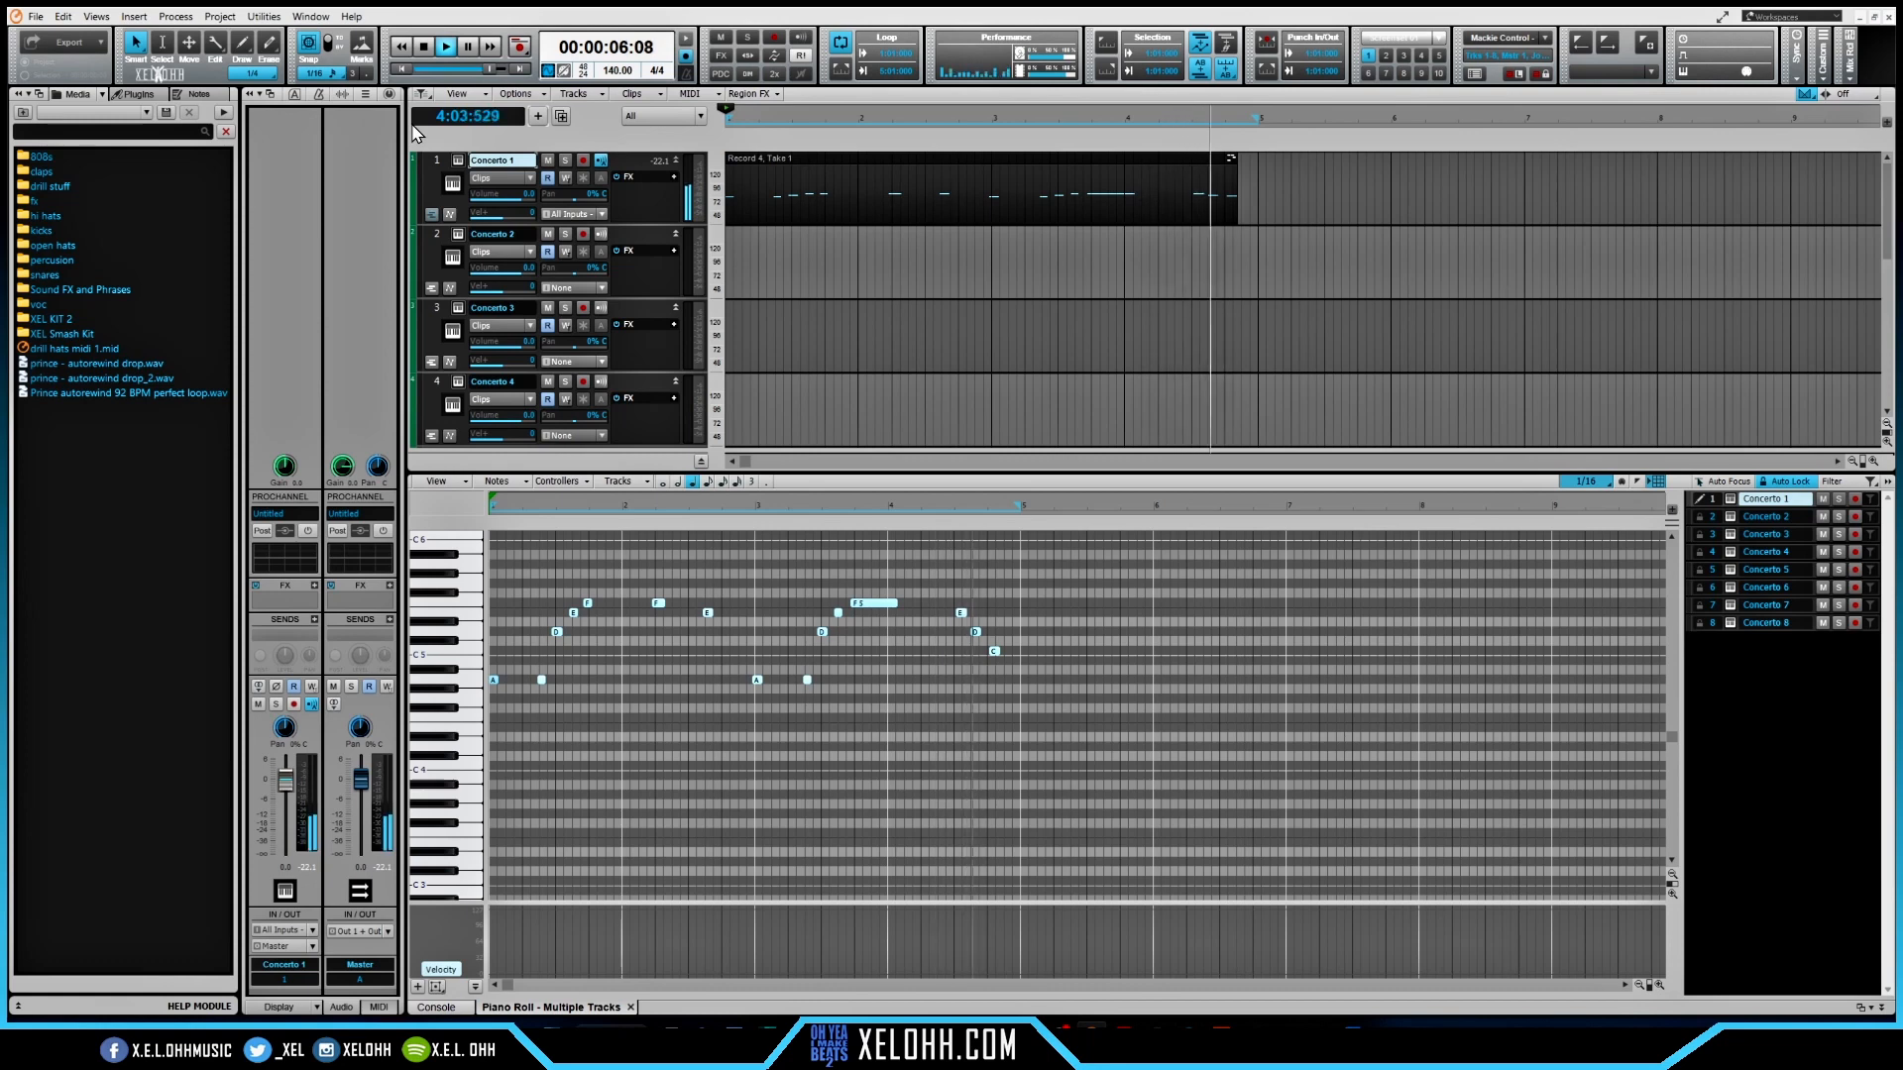
{"action": "key", "text": "space"}
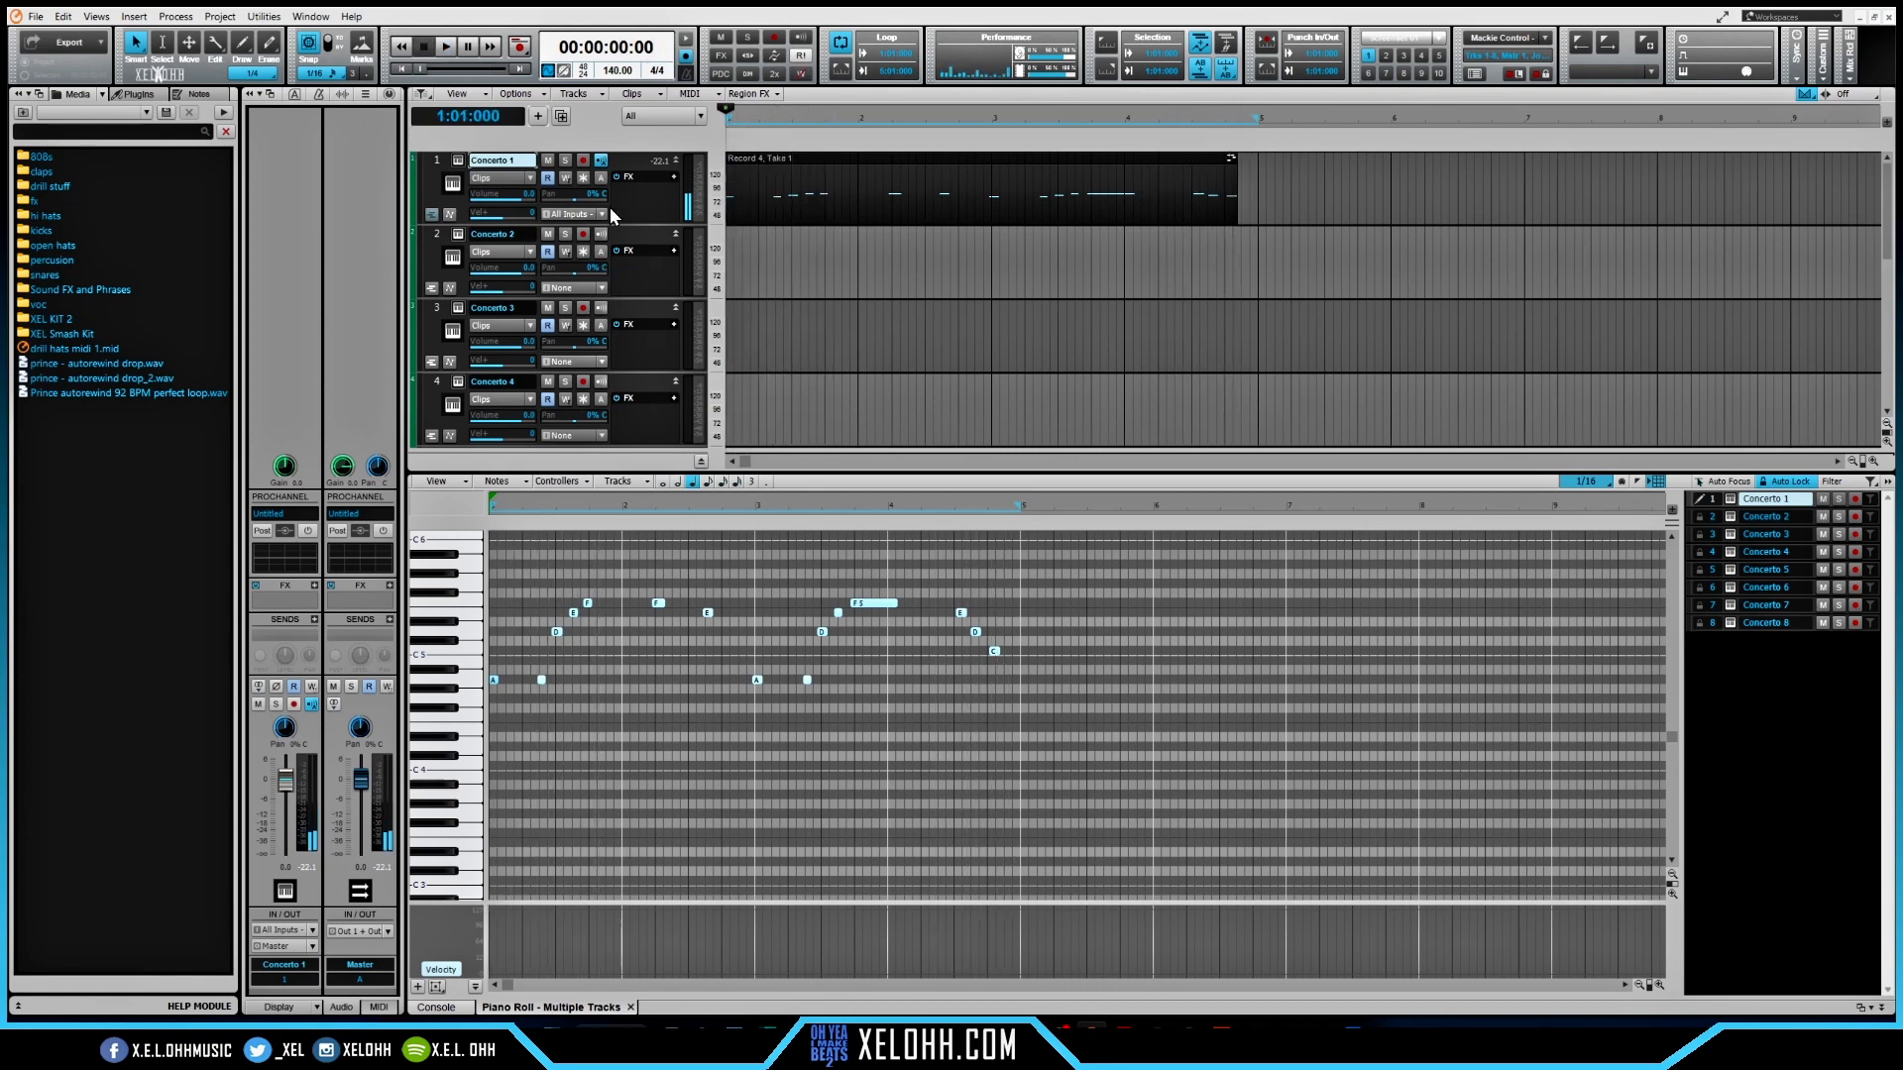
- Load Anthology Orchestra-Vol3 in the Concerto 2 instrument, choose patch 161 BIG BONES, and close the instrument window
{"action": "left_click", "coordinate": [458, 235]}
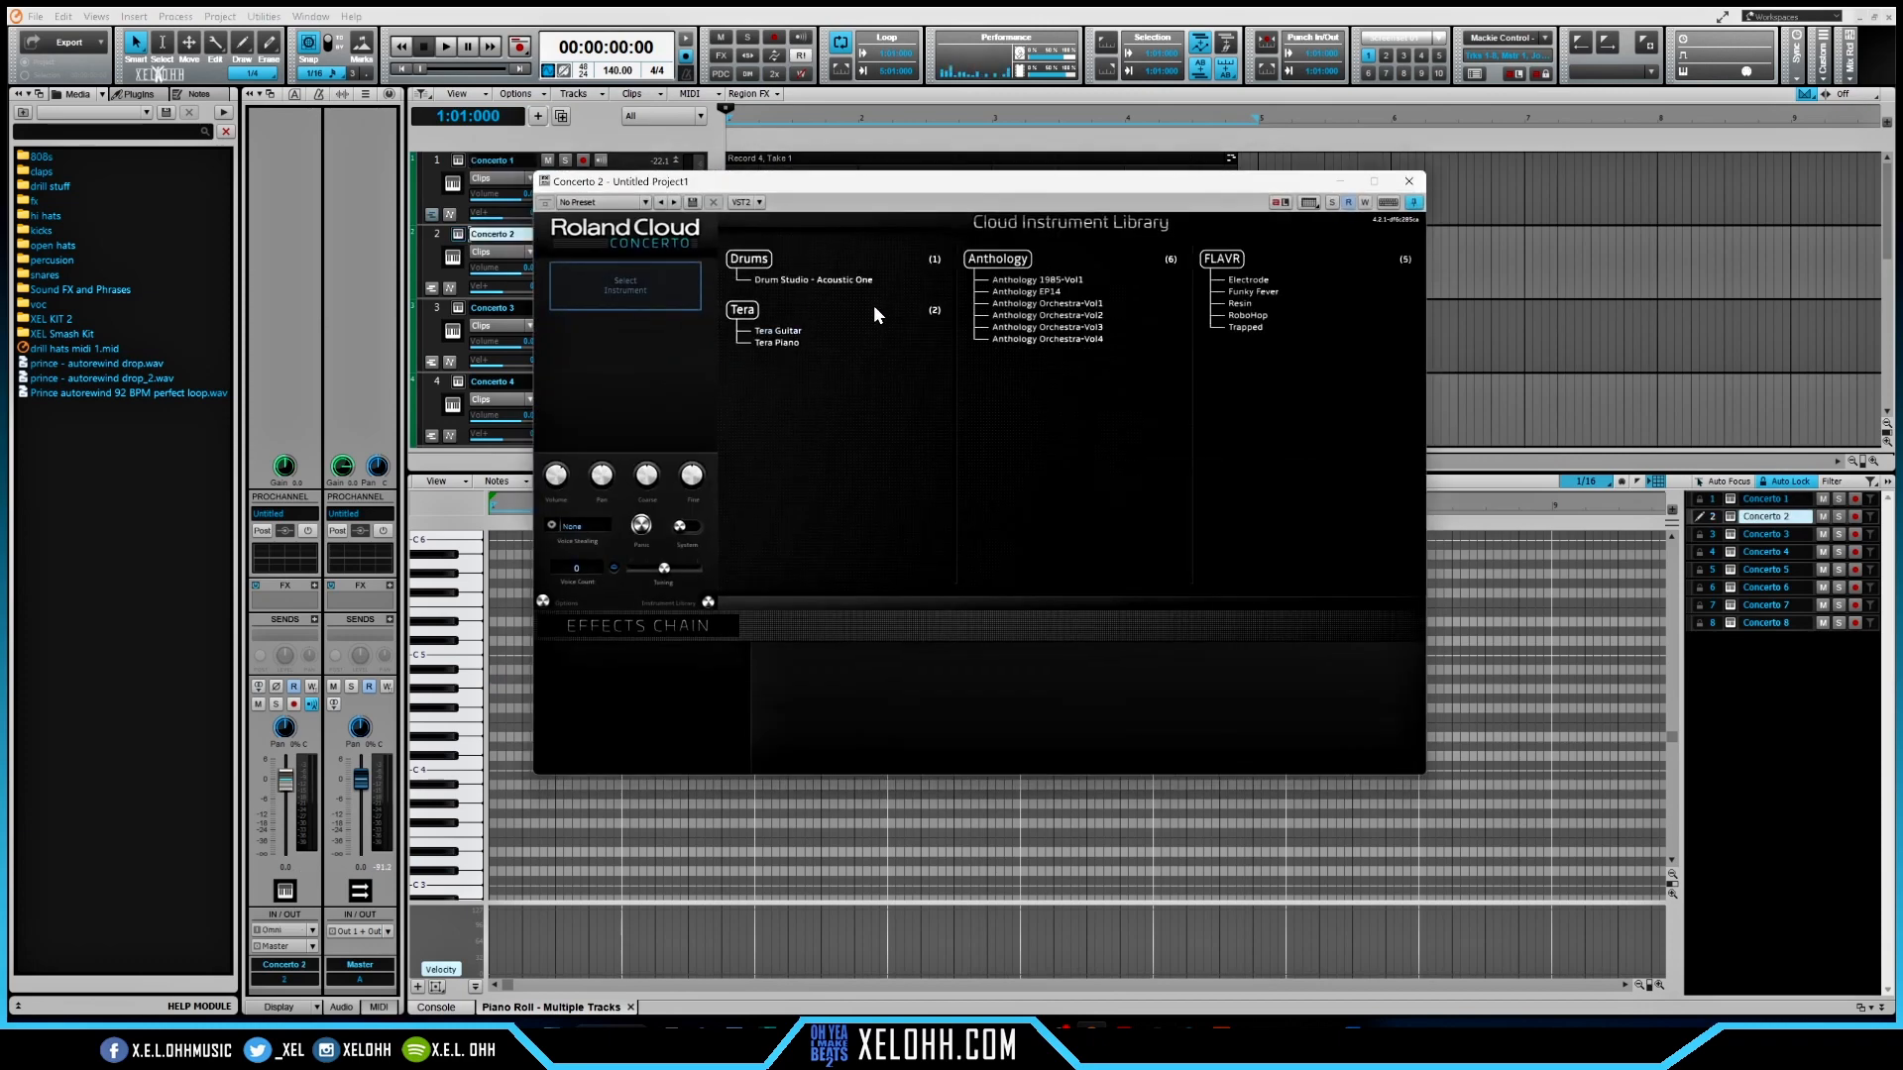
{"action": "left_click", "coordinate": [1078, 325]}
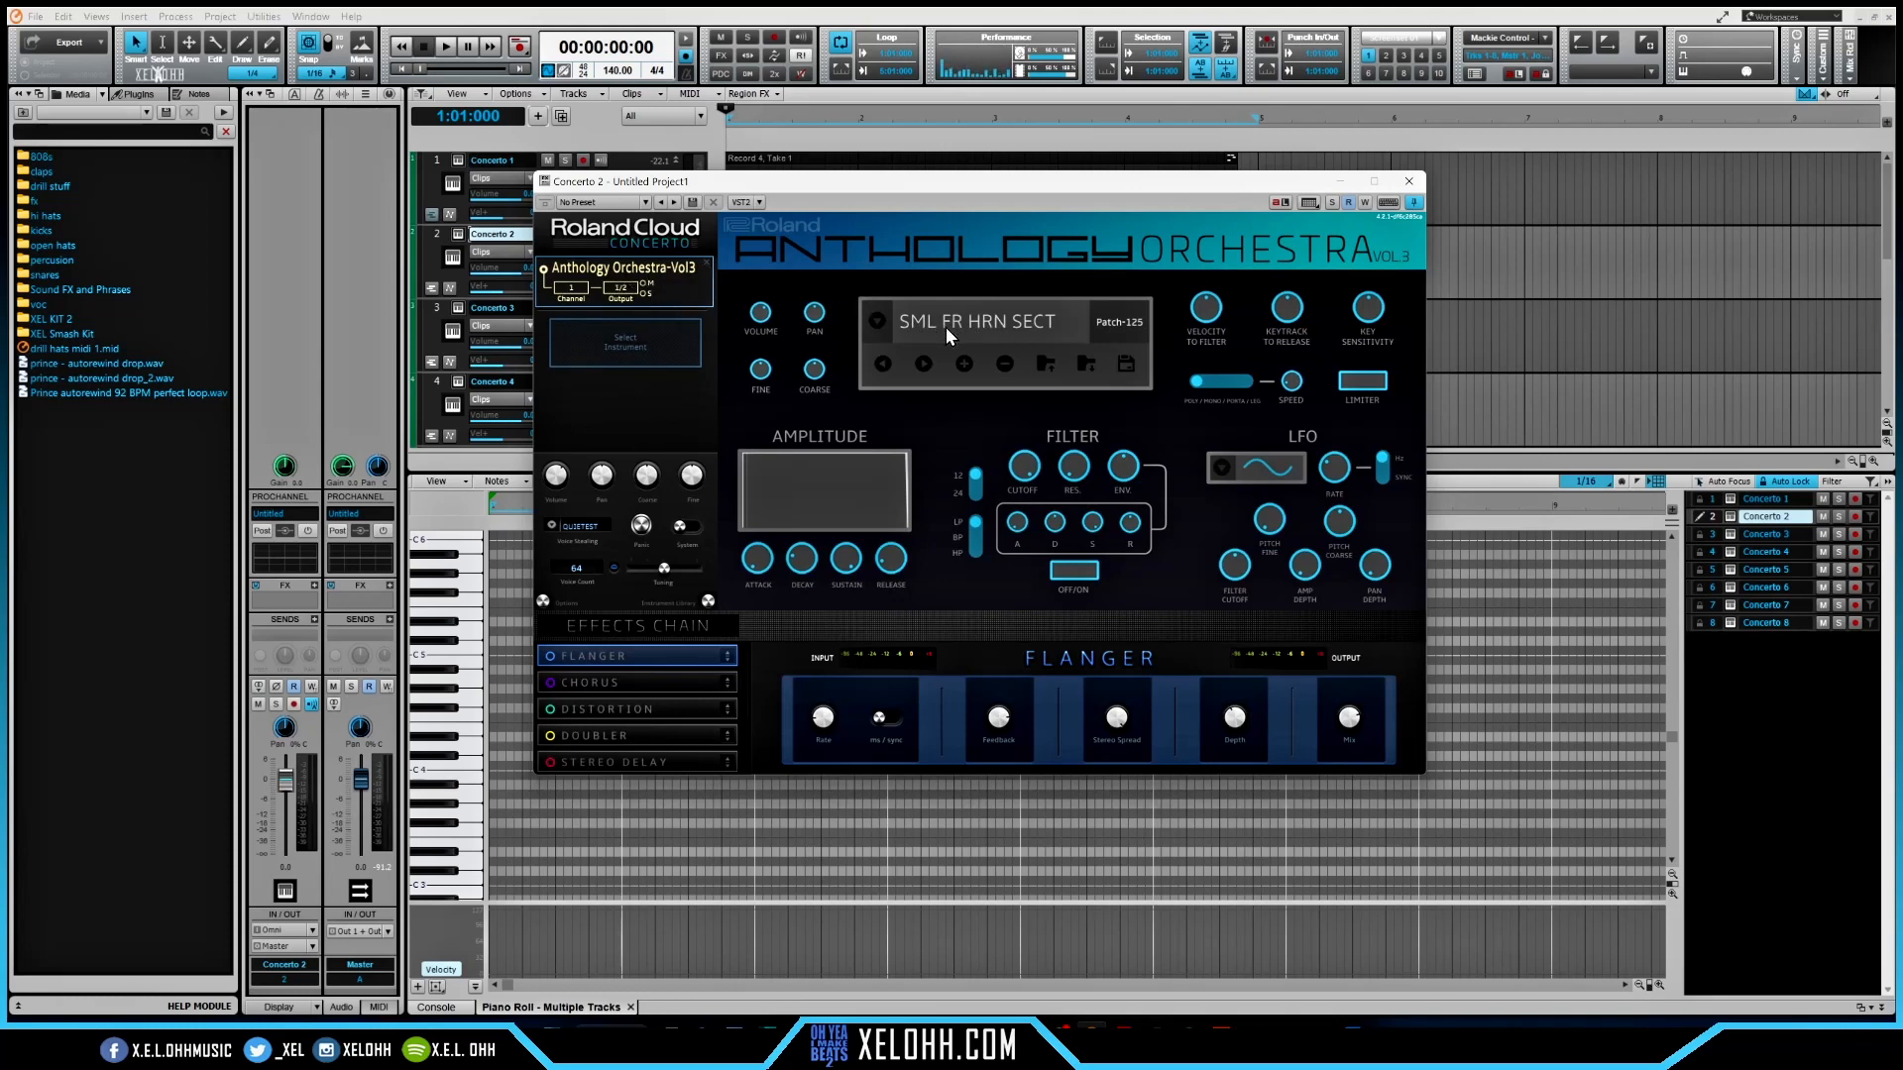
{"action": "left_click", "coordinate": [979, 324]}
{"action": "scroll", "coordinate": [1015, 372], "scroll_direction": "down", "scroll_amount": 5}
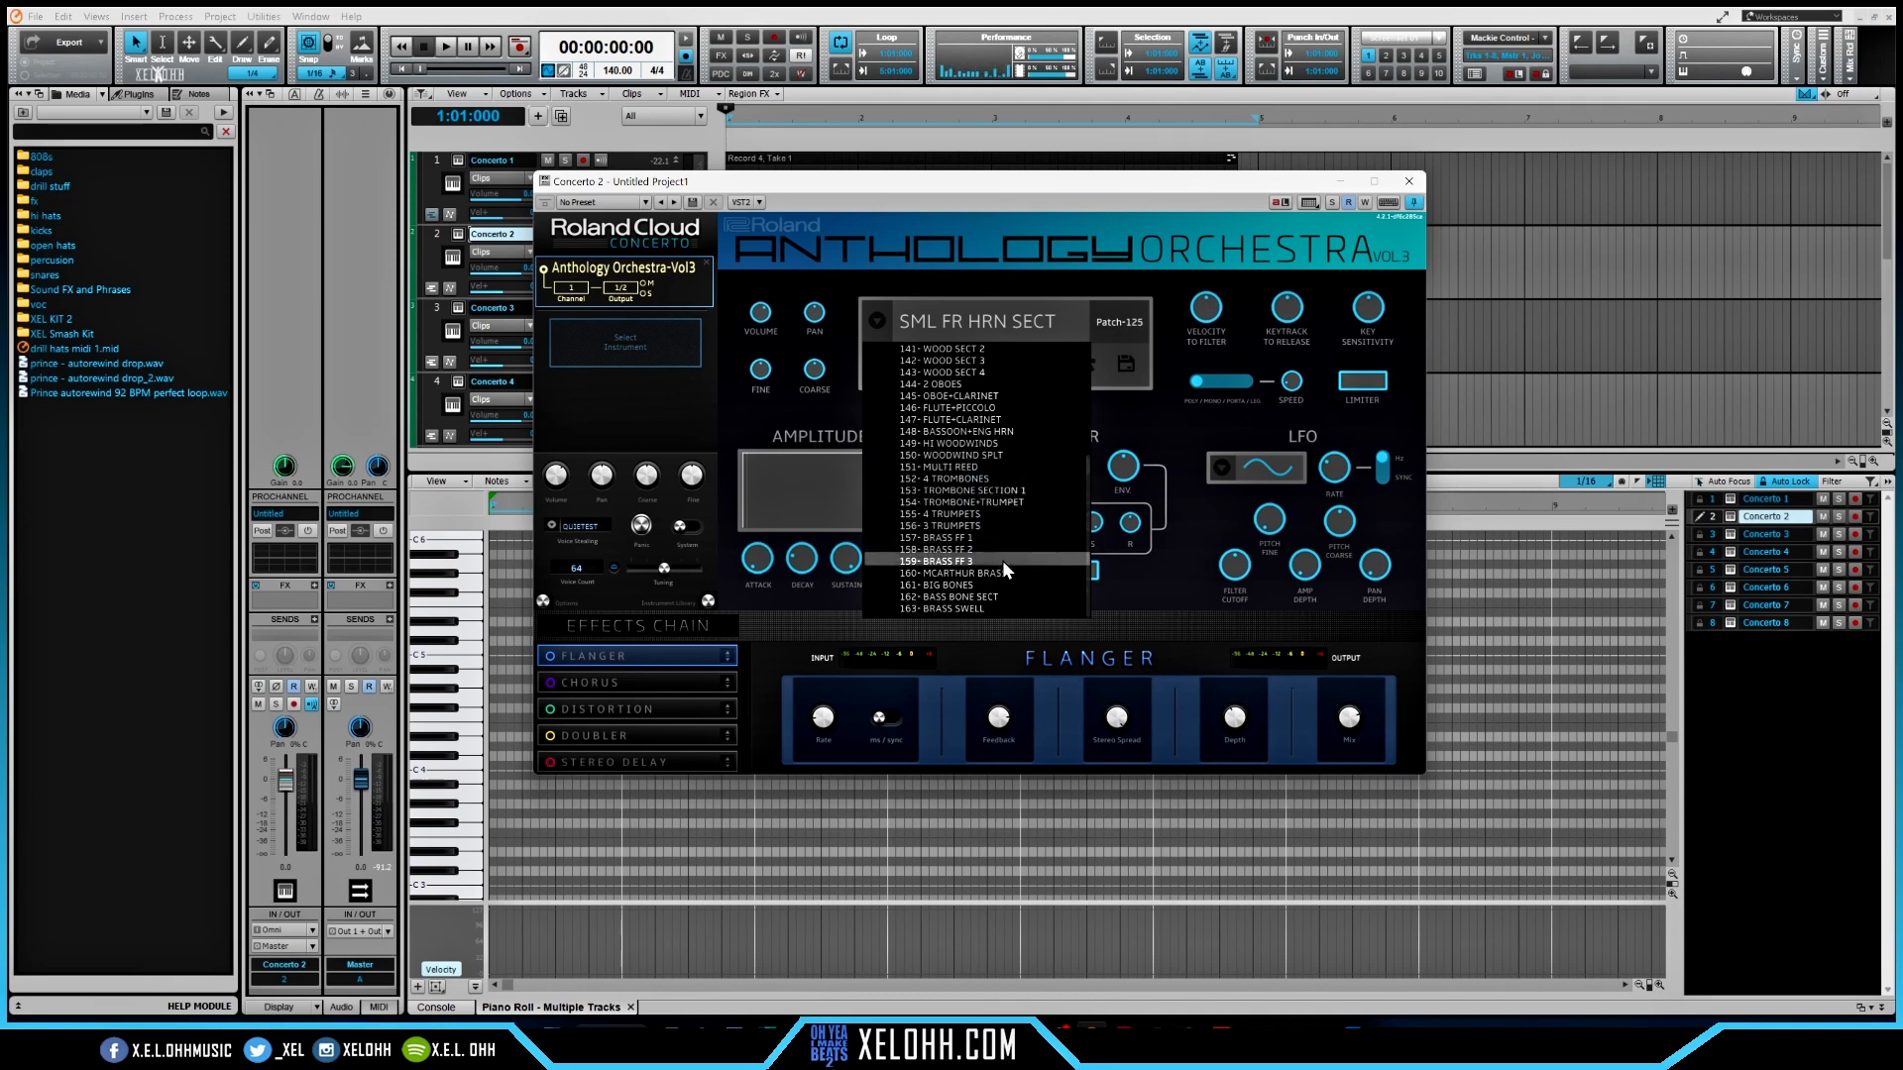
{"action": "left_click", "coordinate": [991, 585]}
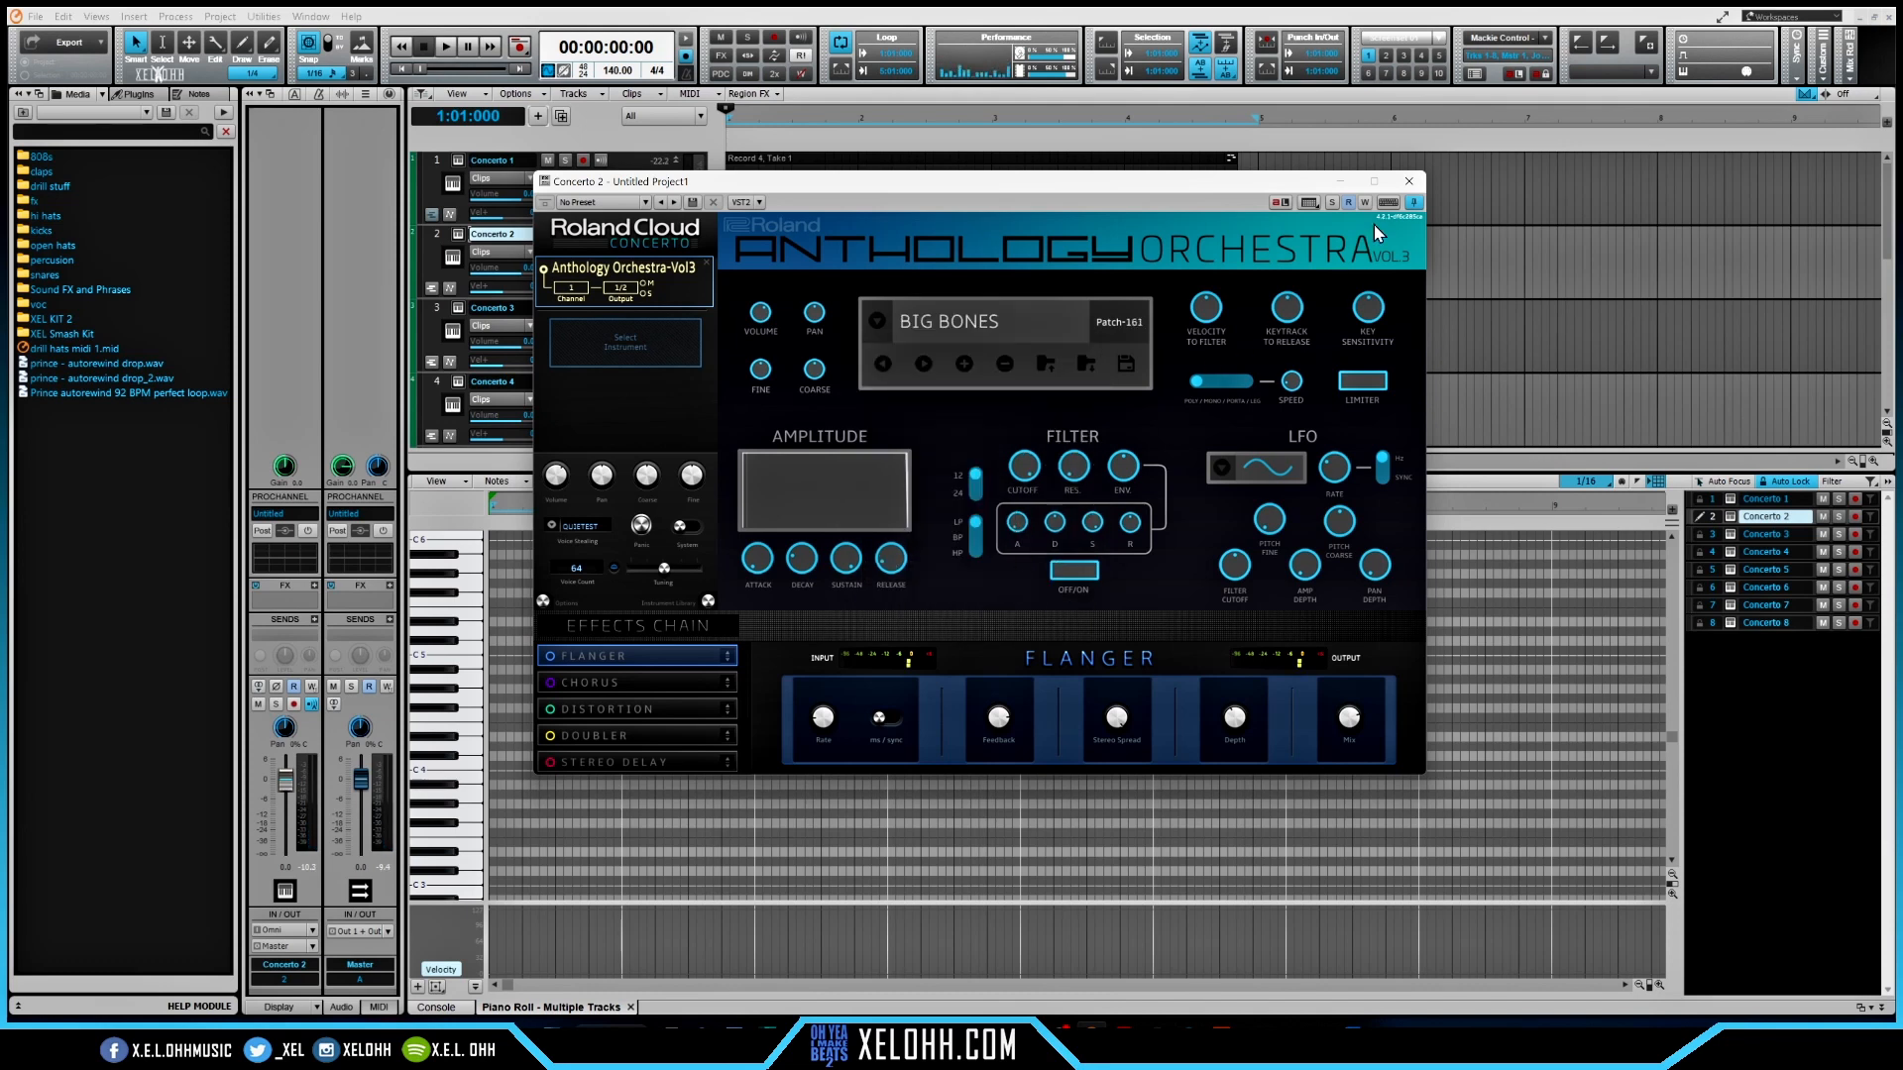
{"action": "left_click", "coordinate": [1408, 181]}
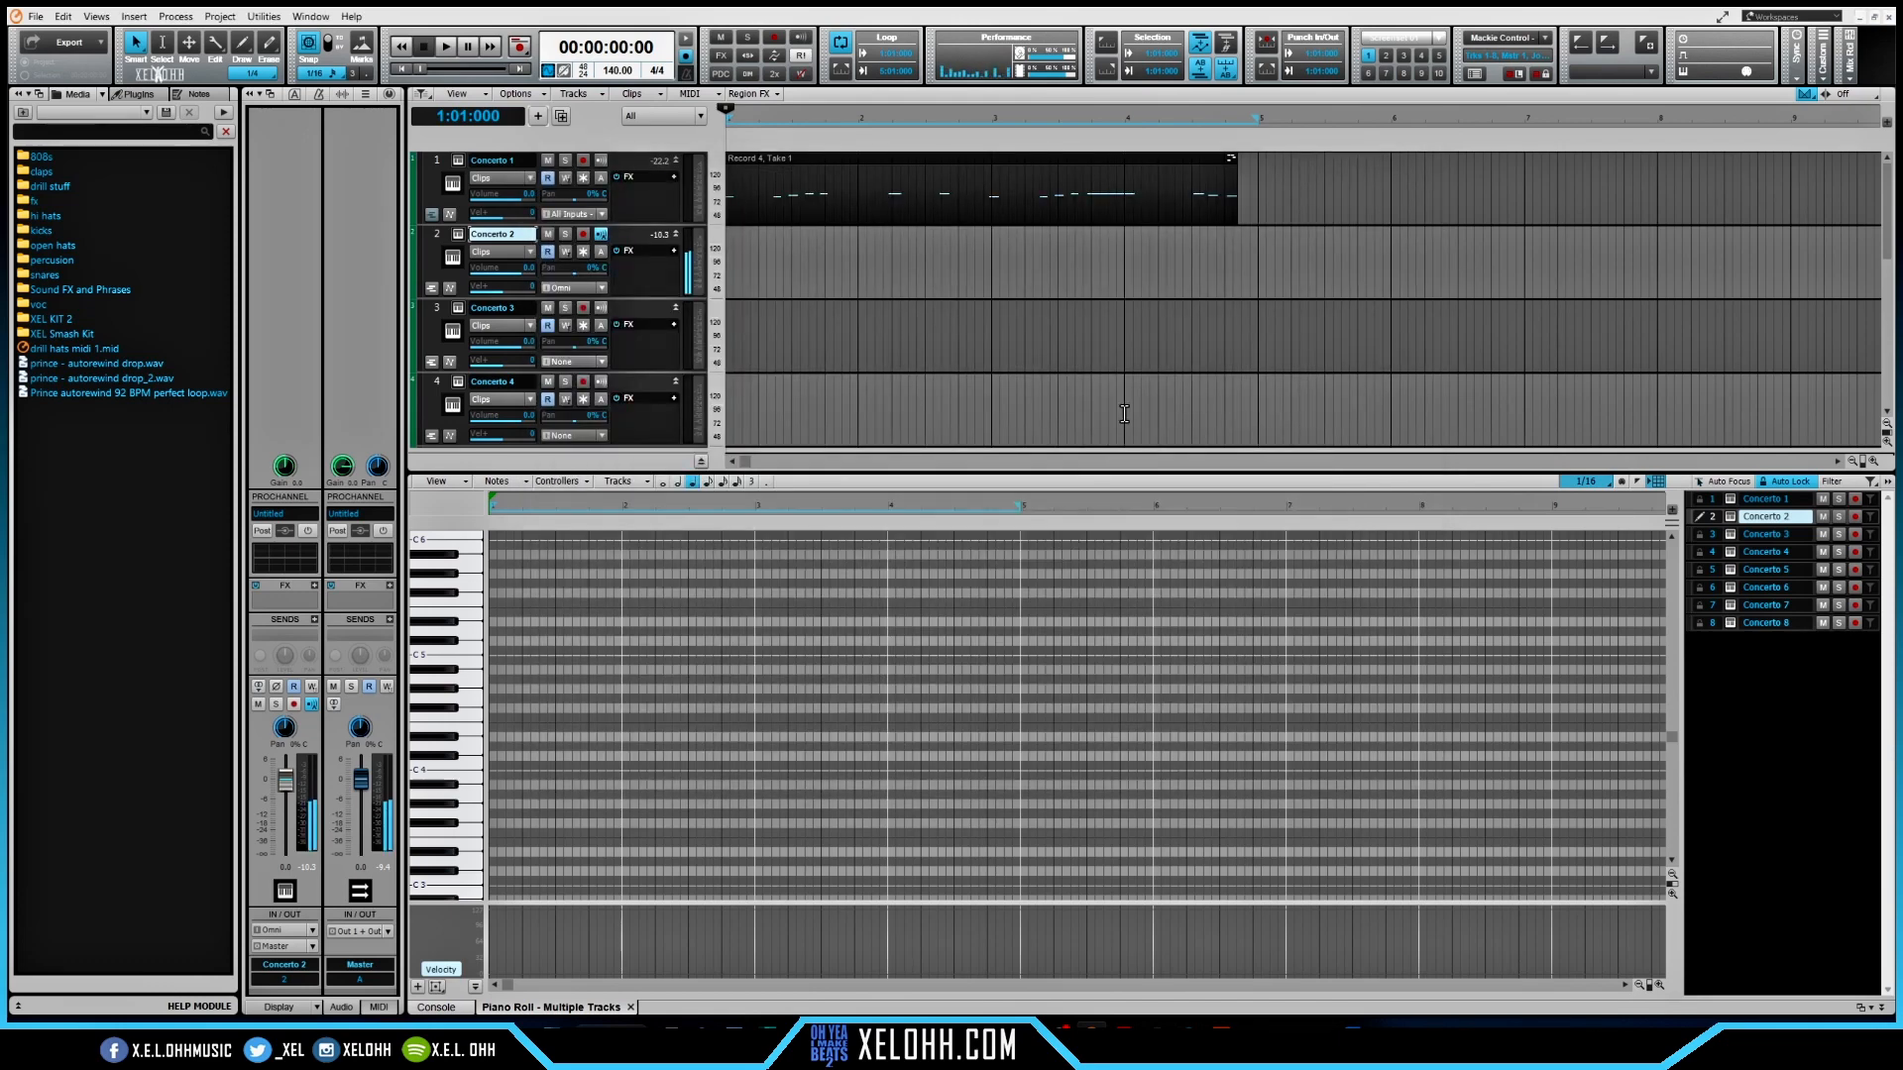
- Record a repeating two-note brass part of about four measures on the Concerto 2 track, and play it back
{"action": "key", "text": "r"}
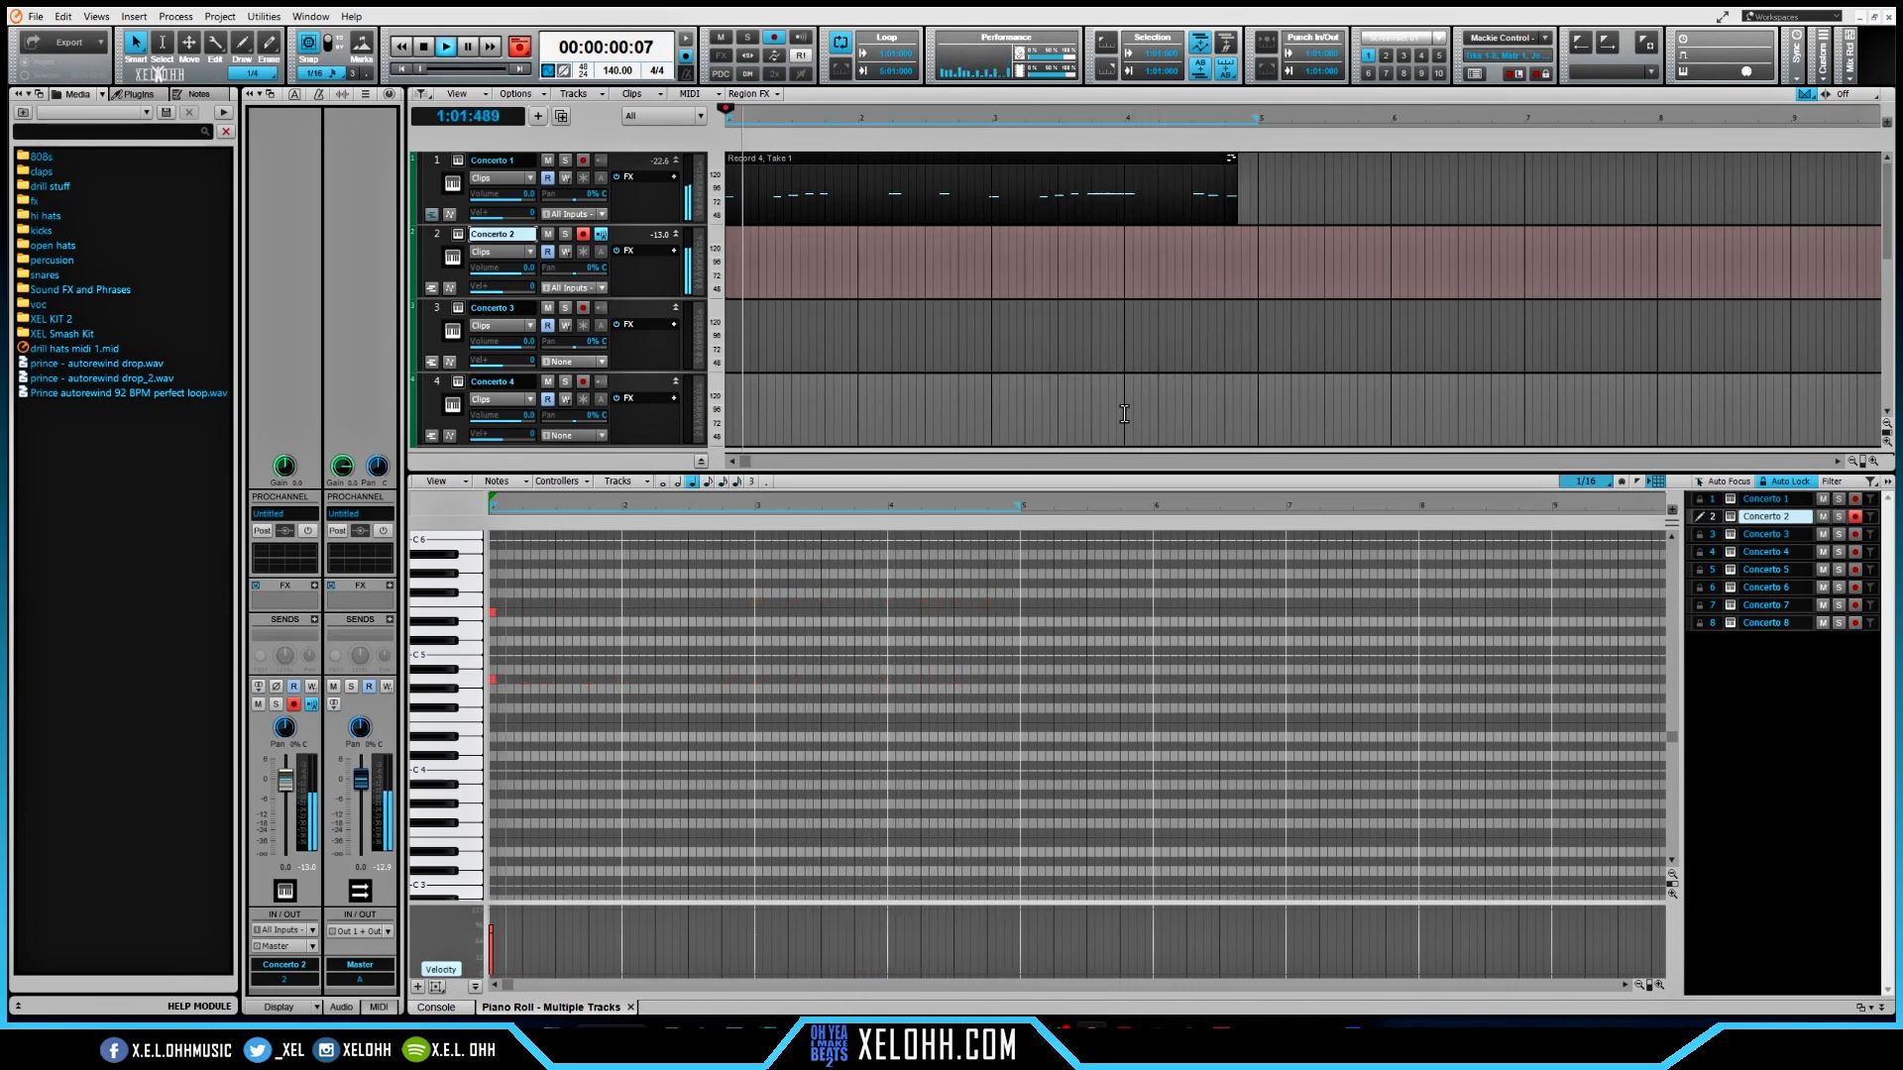
{"action": "key", "text": "space"}
{"action": "key", "text": "space"}
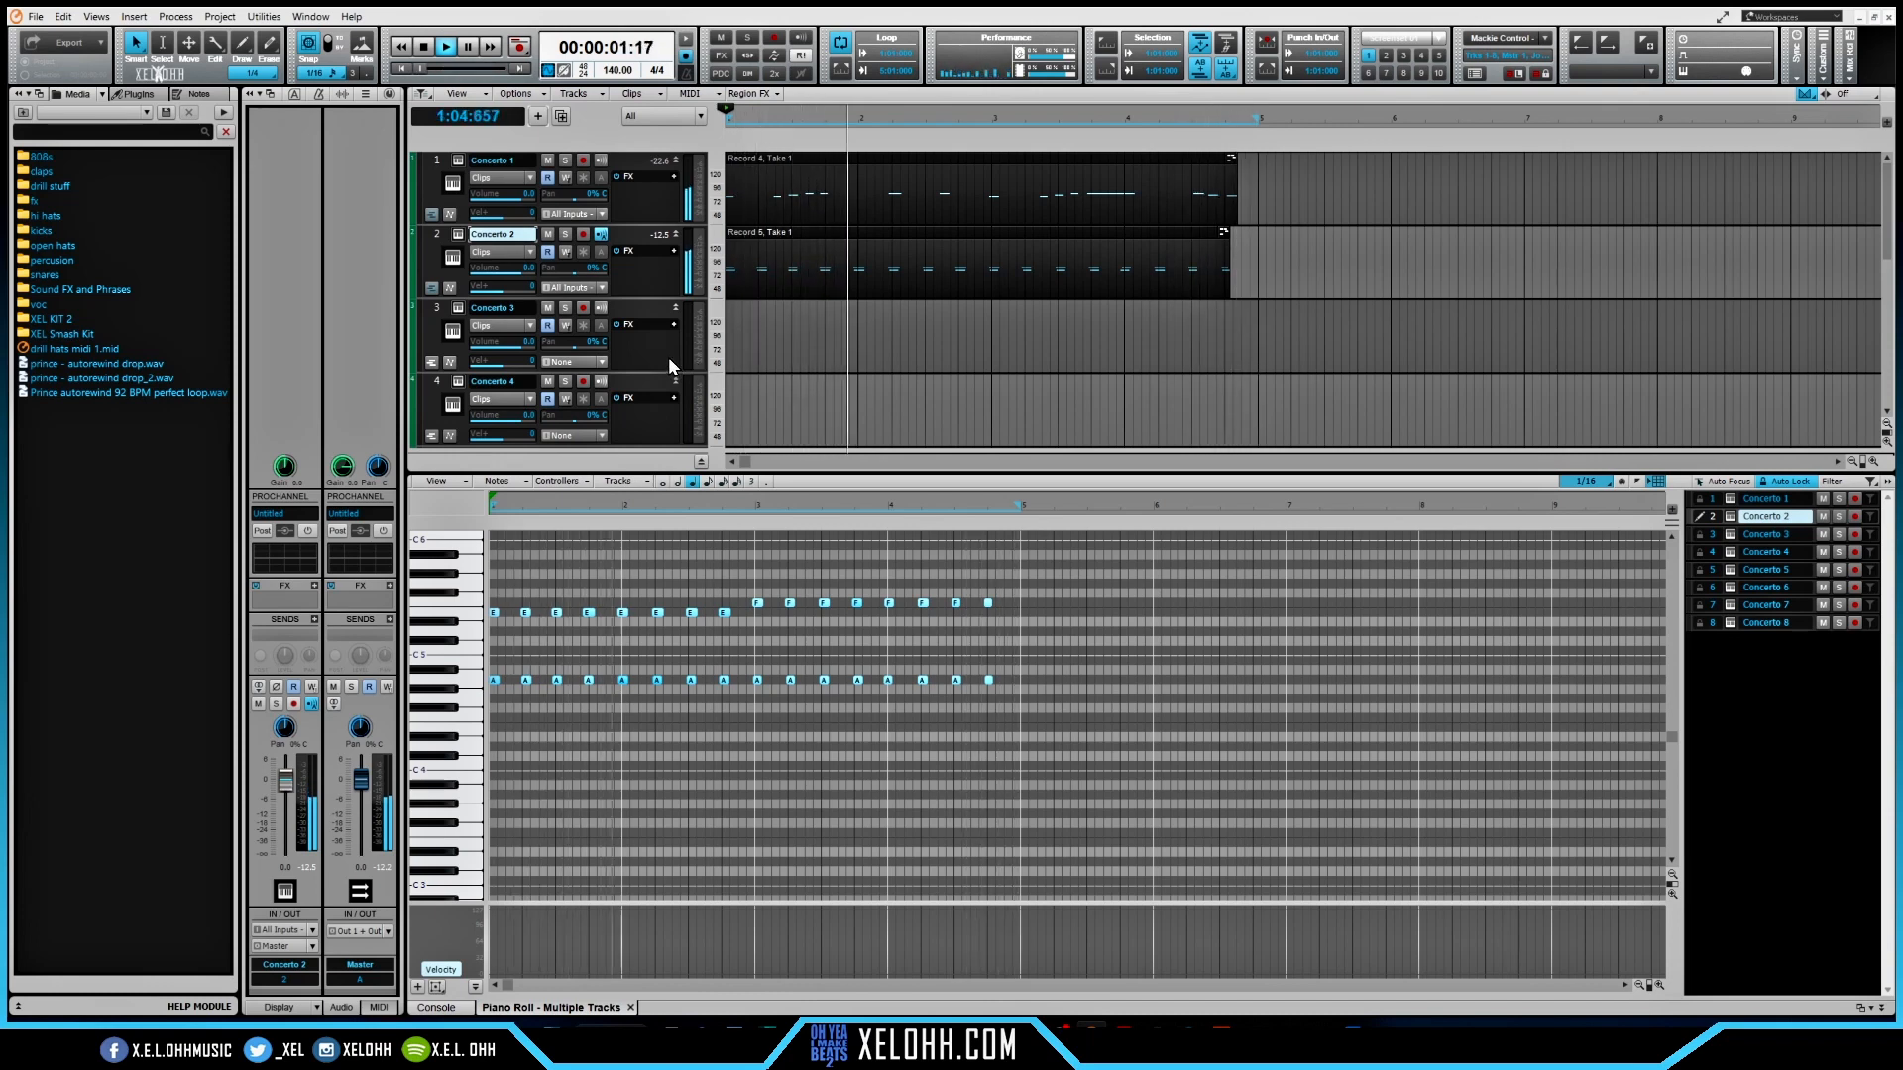
{"action": "key", "text": "space"}
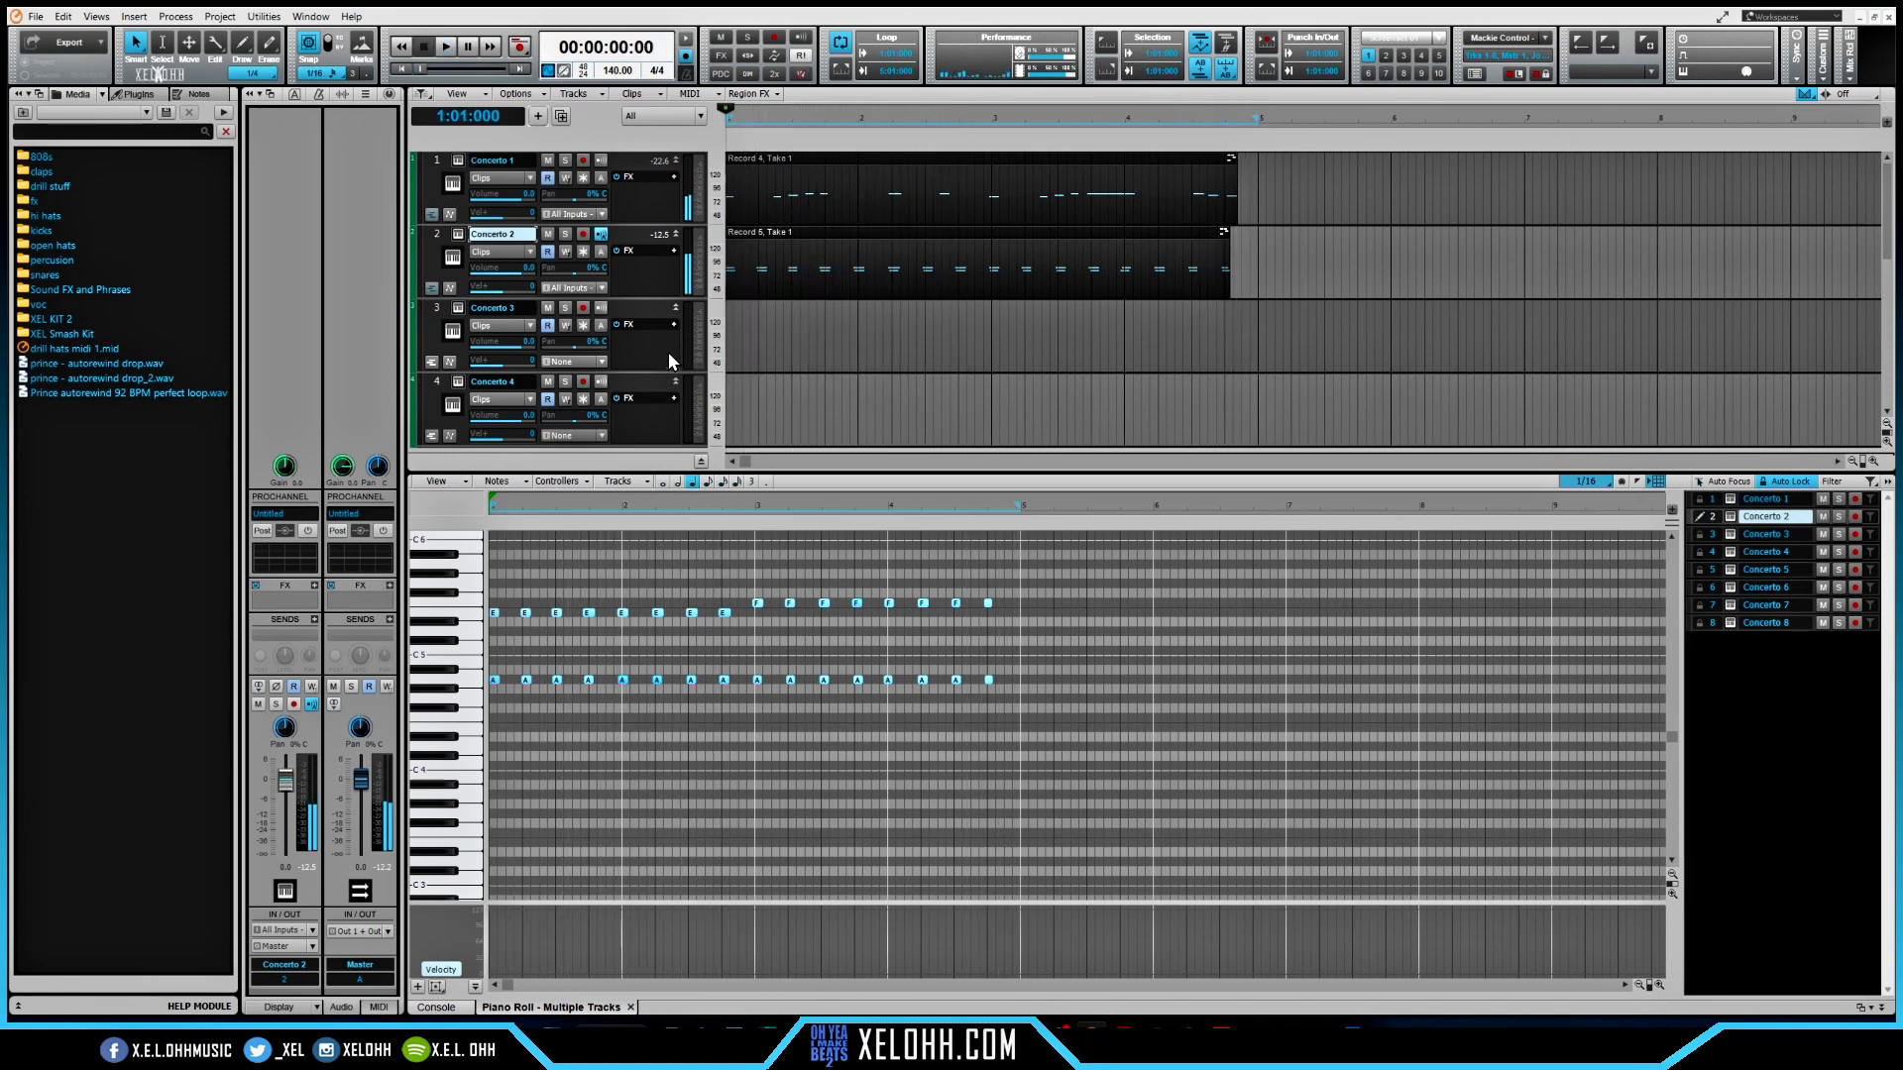
- Draw whole-measure bass notes below the brass part, A3 in measures 1 and 2, G3 in 3 and F3 in 4, and play them back
{"action": "left_click", "coordinate": [474, 691]}
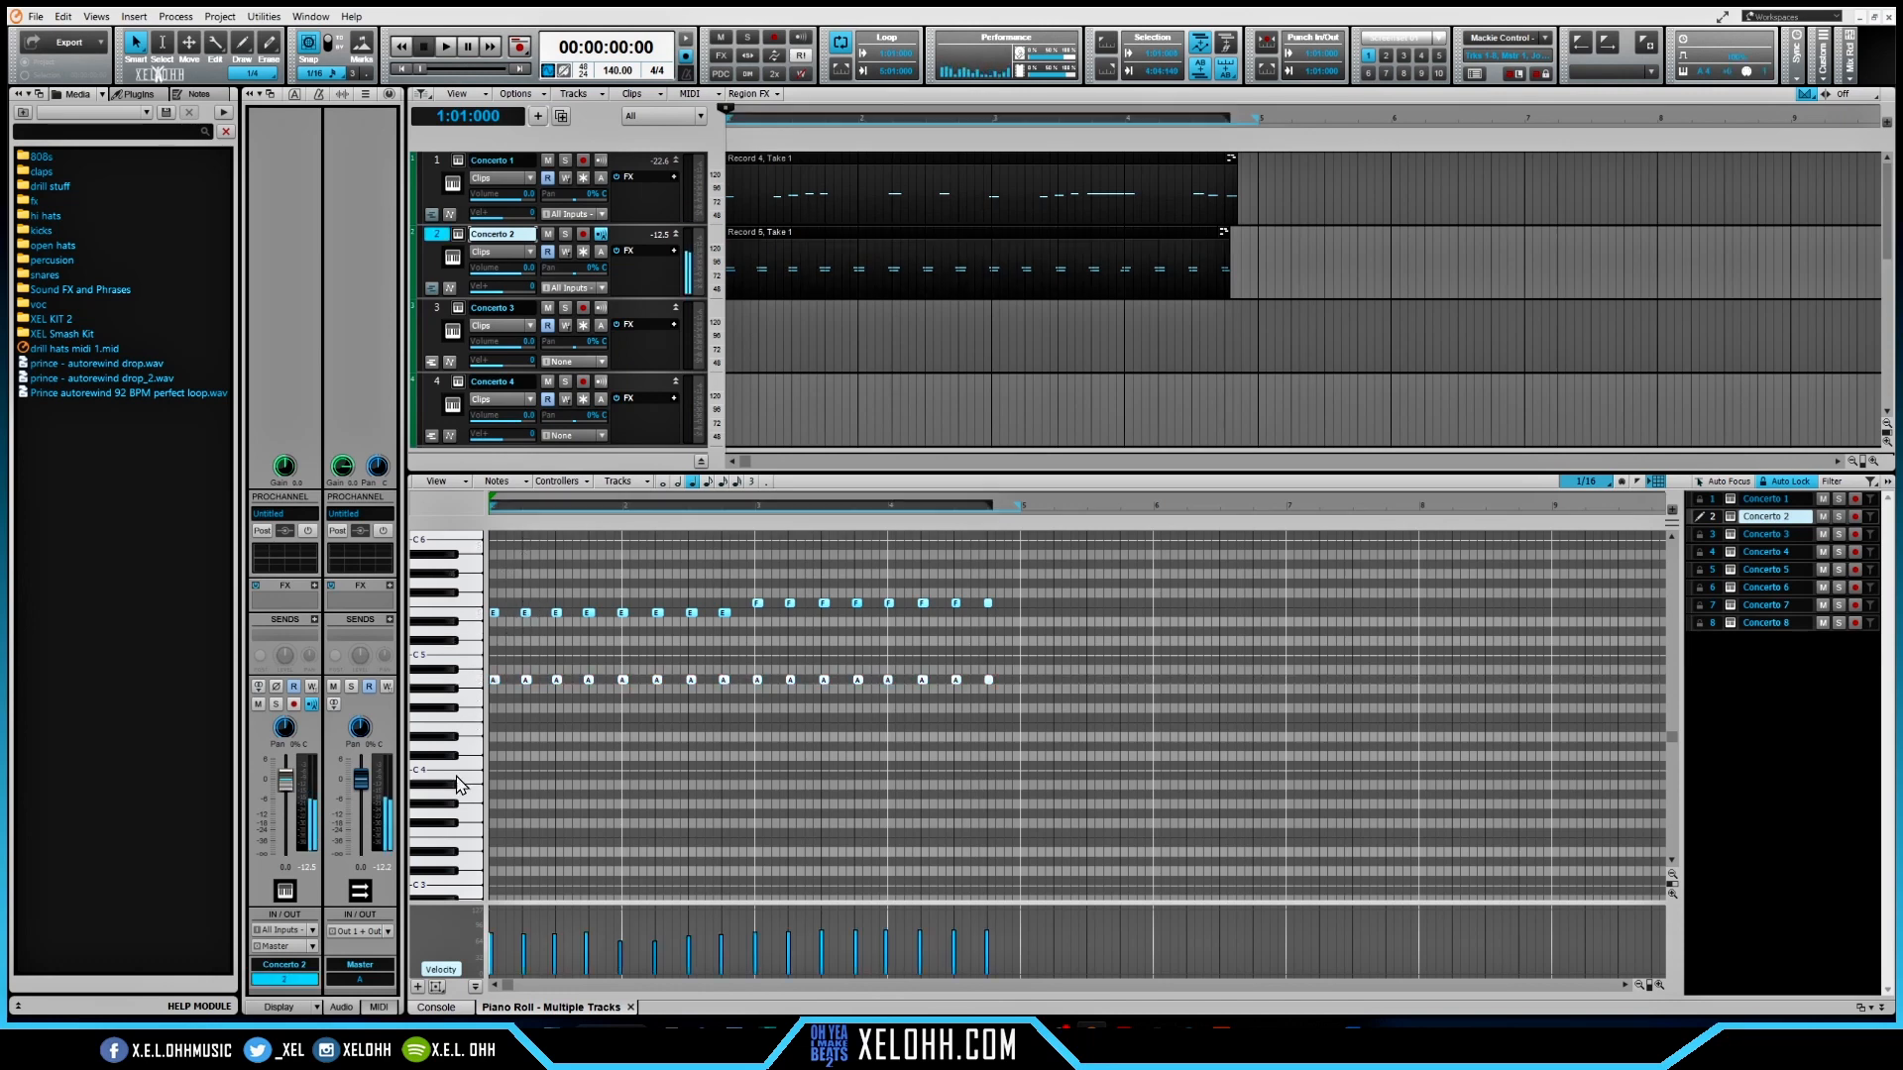
{"action": "left_click", "coordinate": [474, 800]}
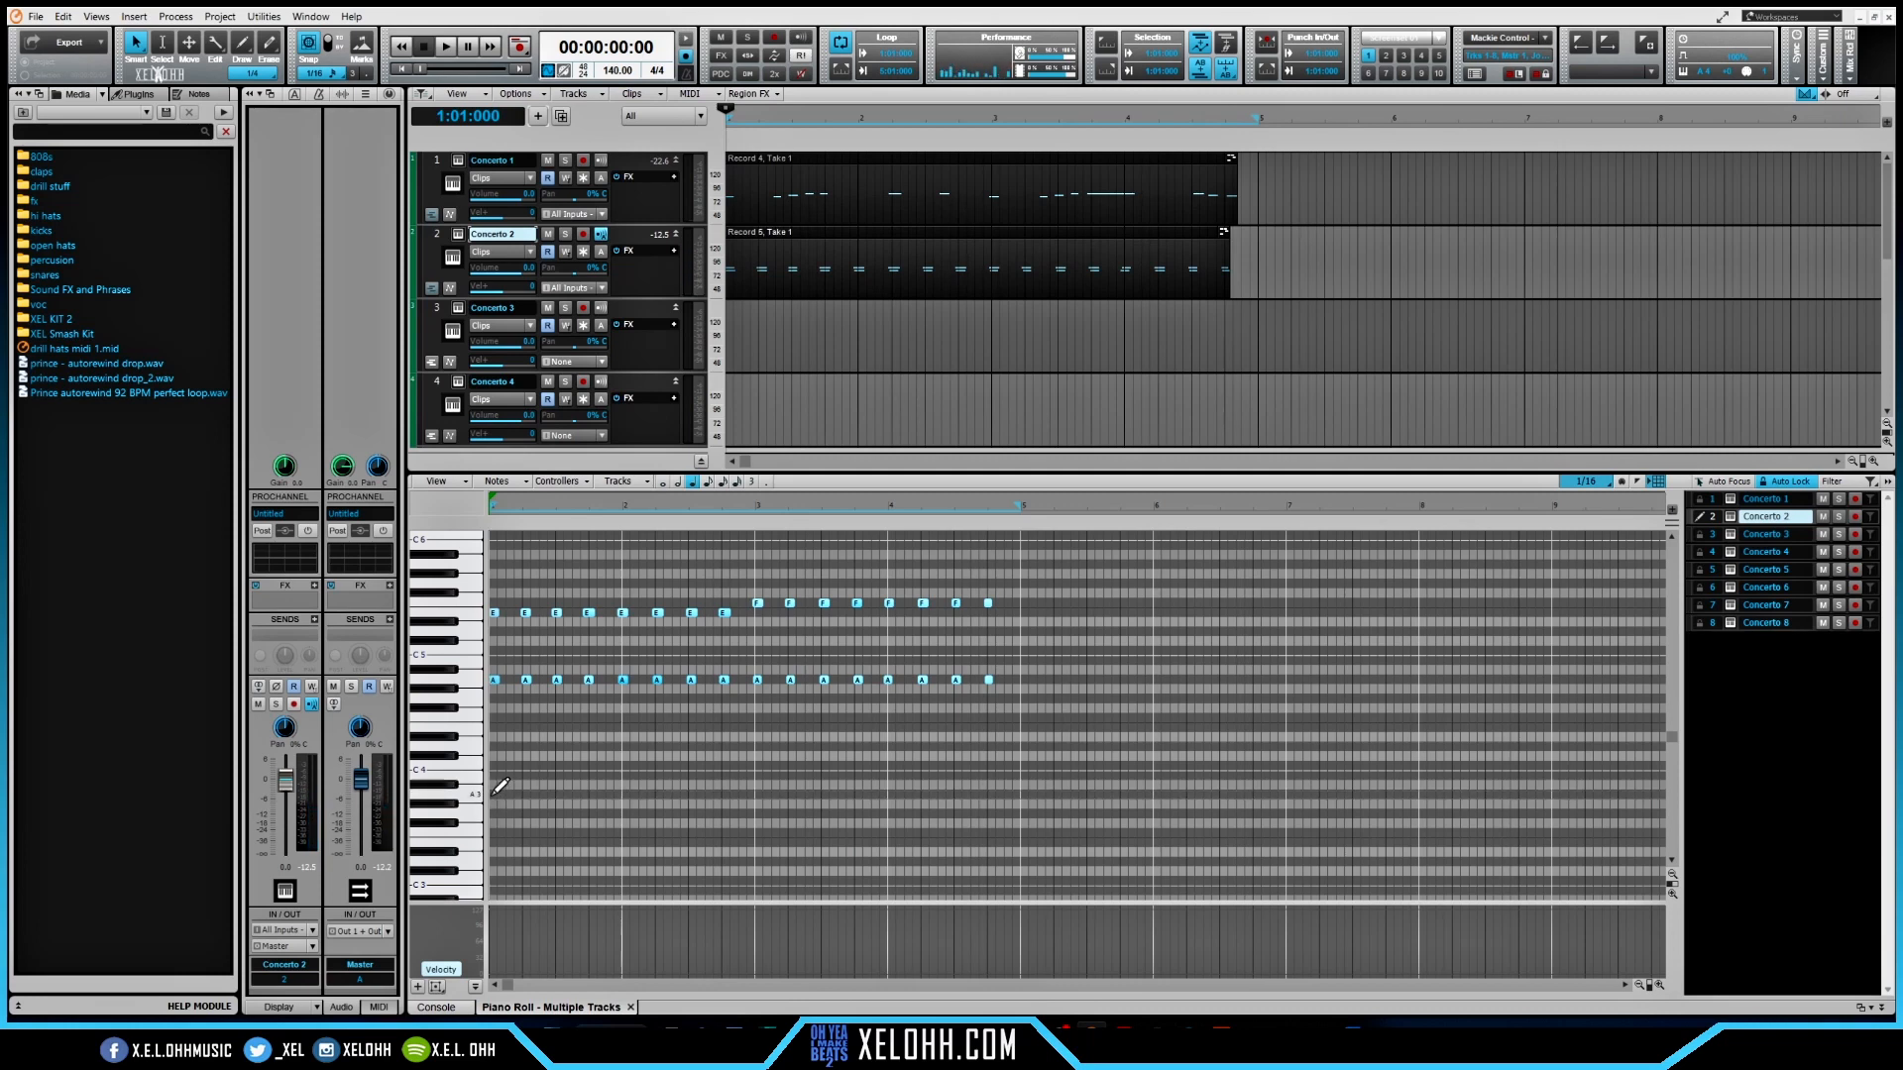
{"action": "left_click", "coordinate": [493, 794]}
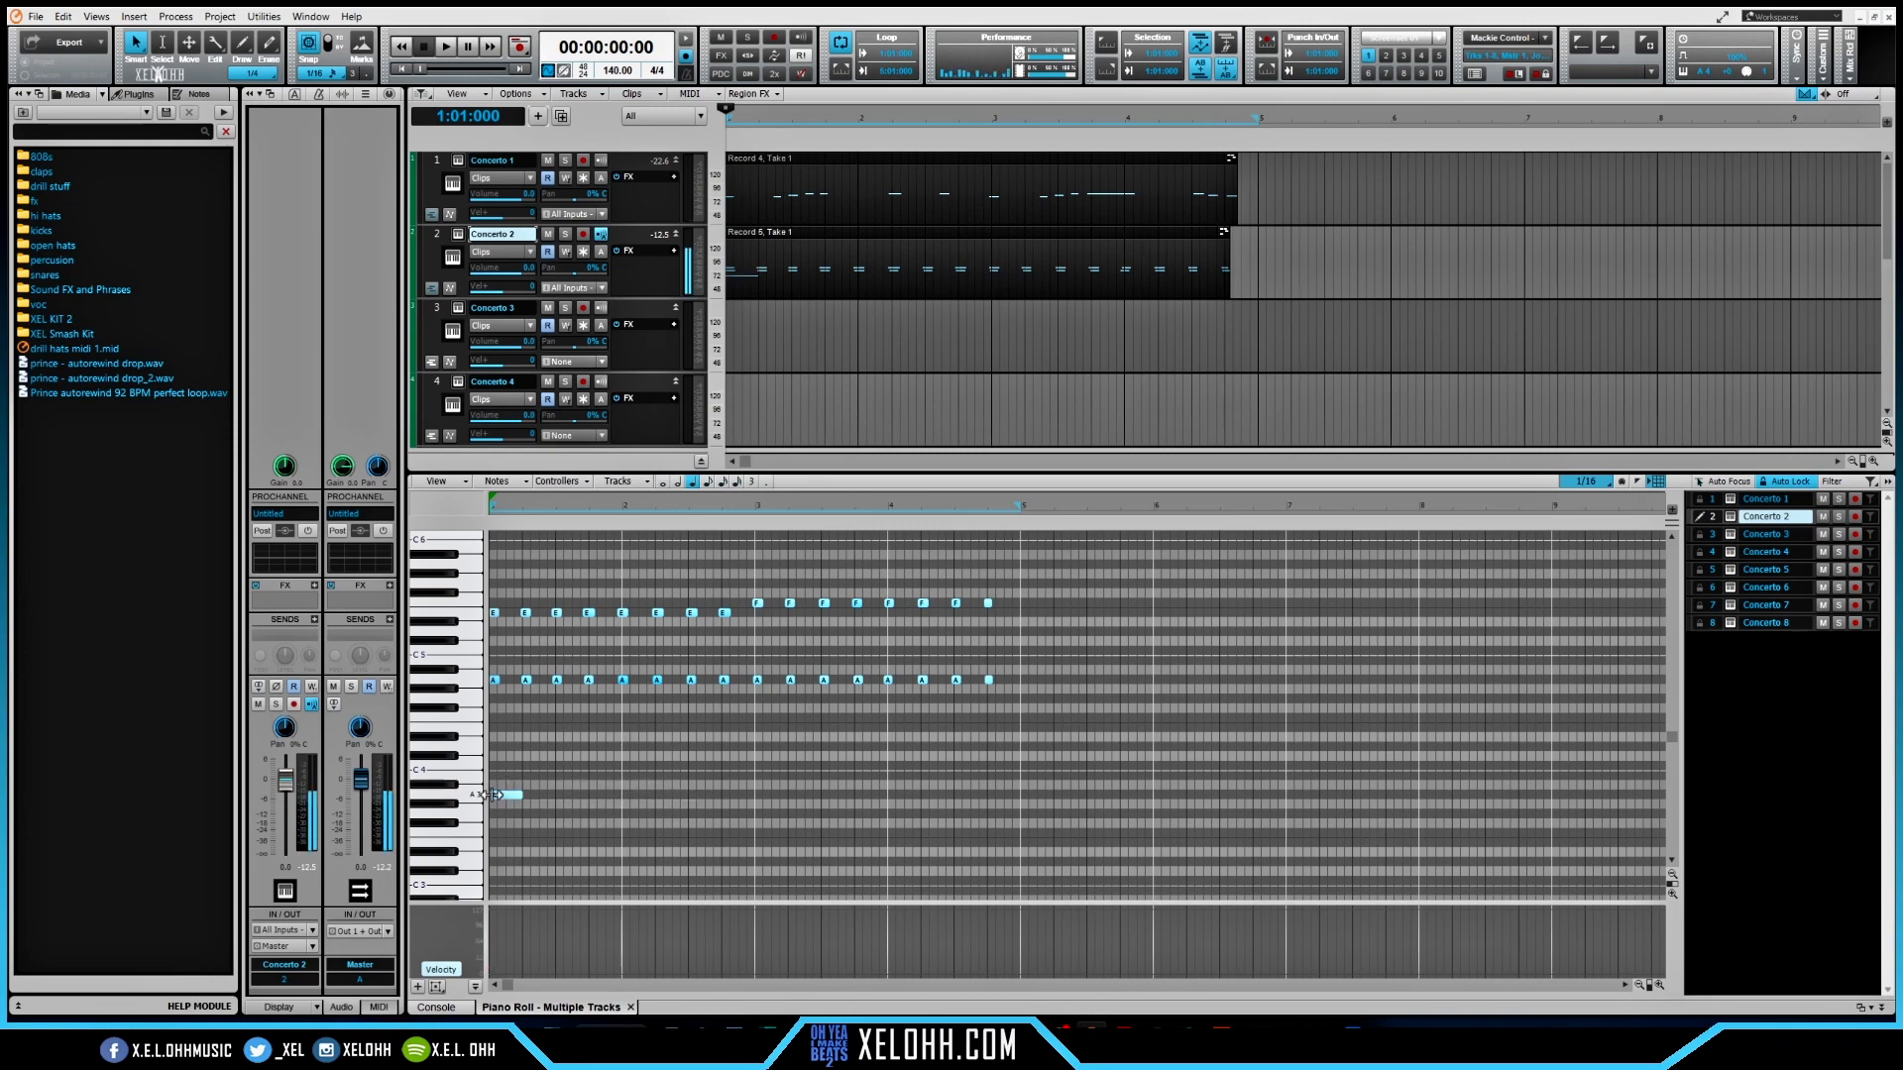
{"action": "left_click_drag", "start_coordinate": [514, 794], "coordinate": [624, 804]}
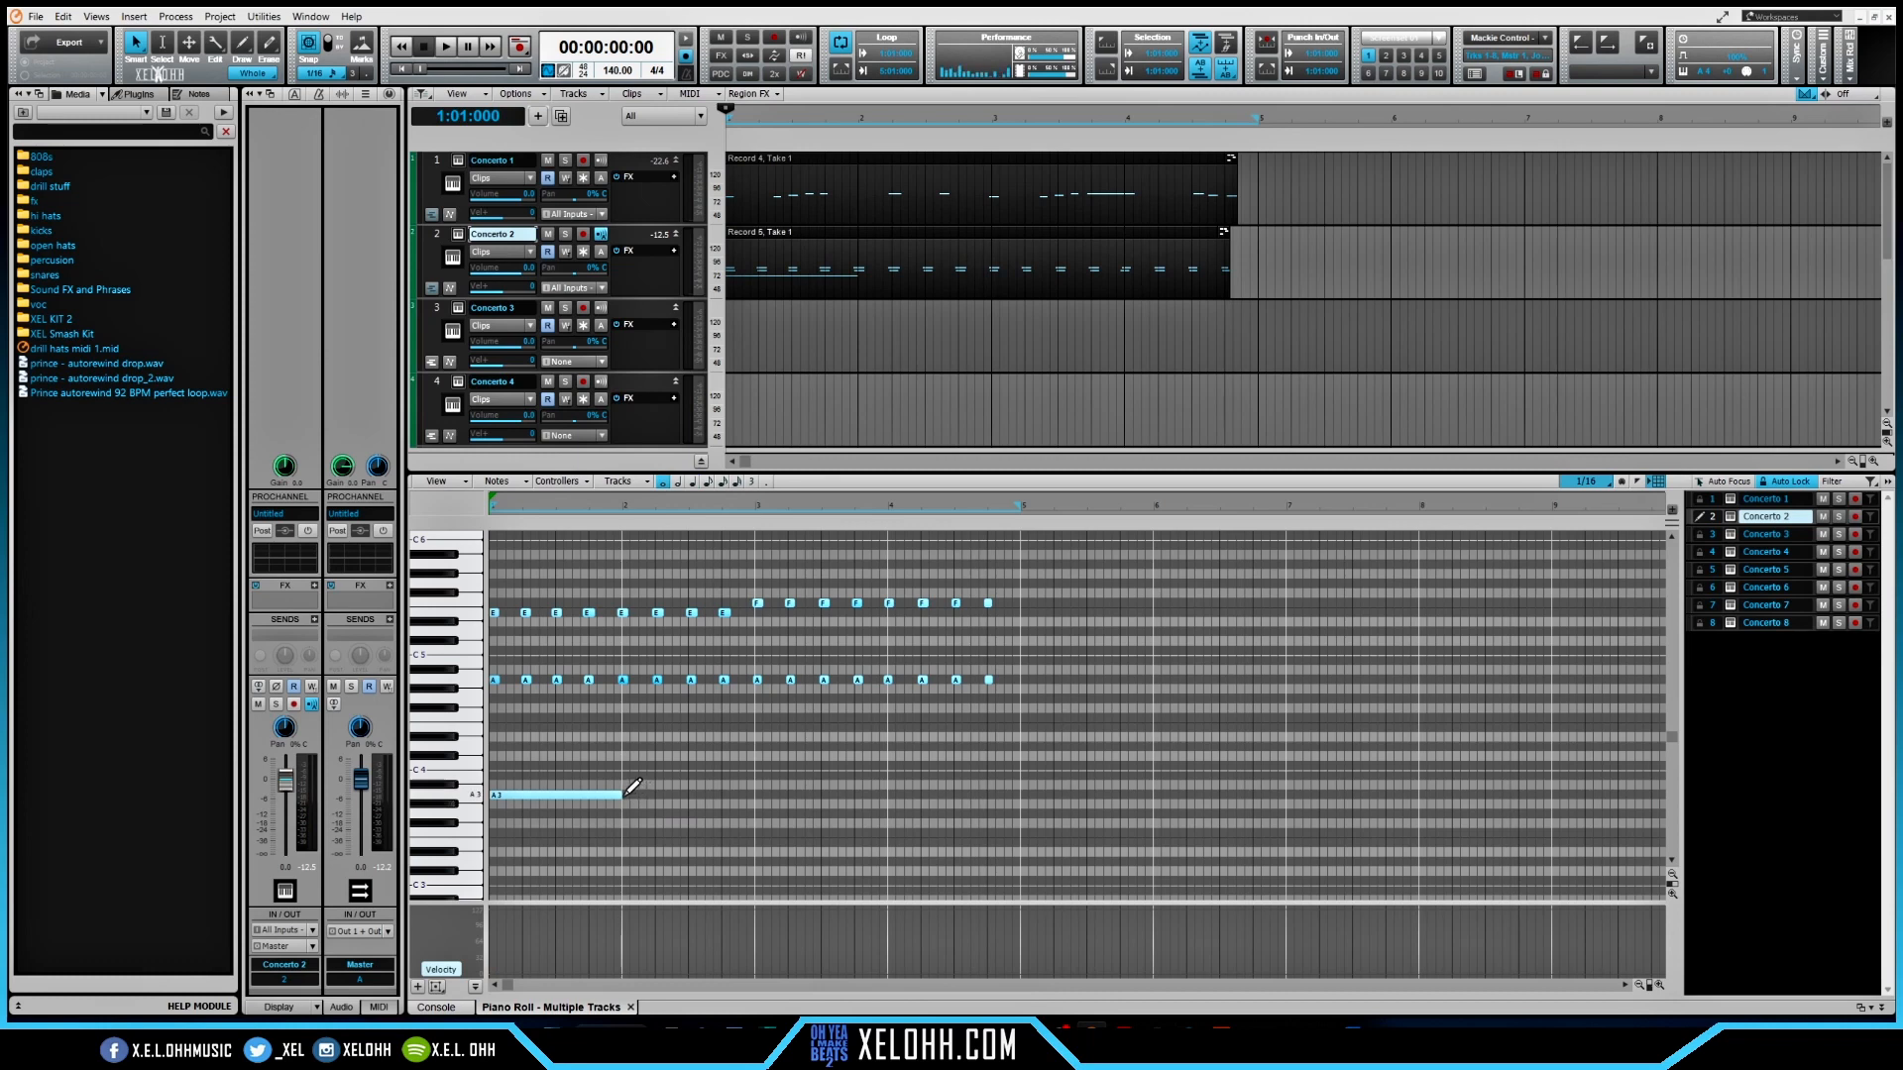
{"action": "left_click", "coordinate": [625, 794]}
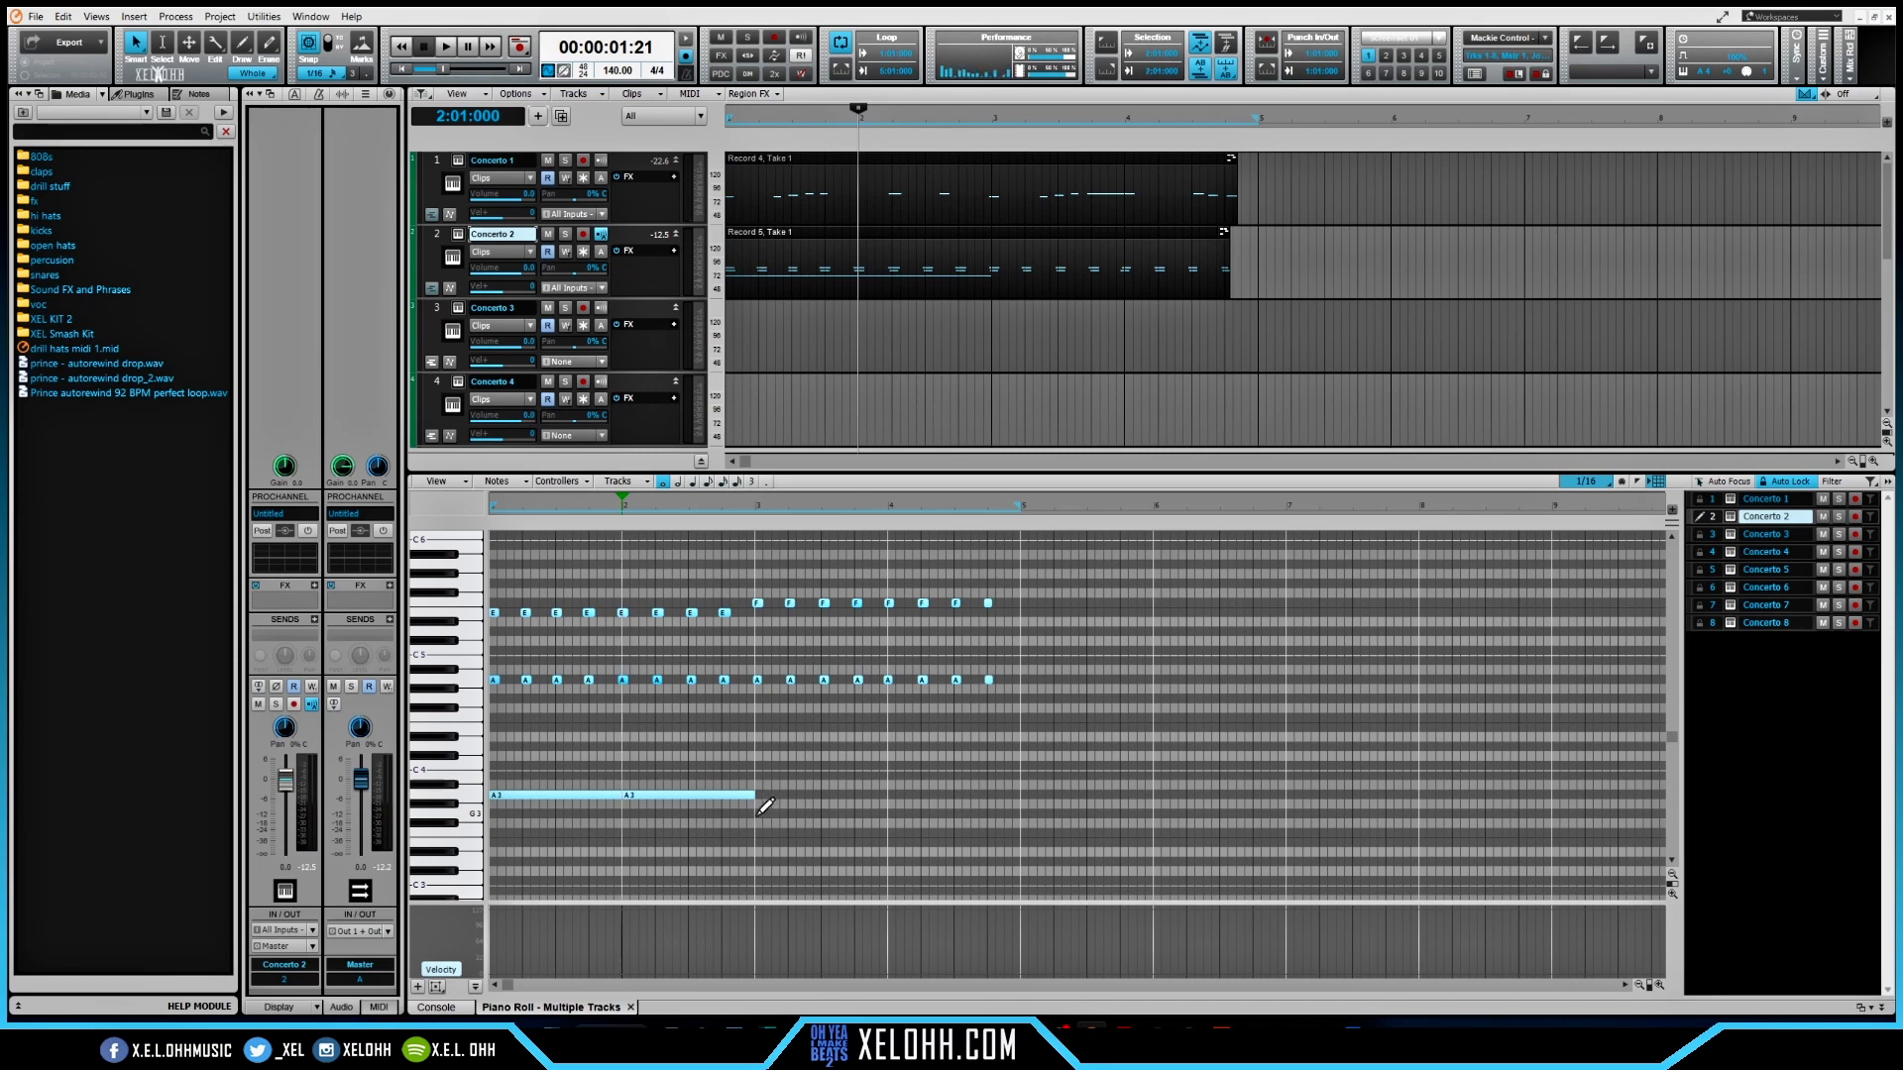
{"action": "left_click", "coordinate": [758, 814]}
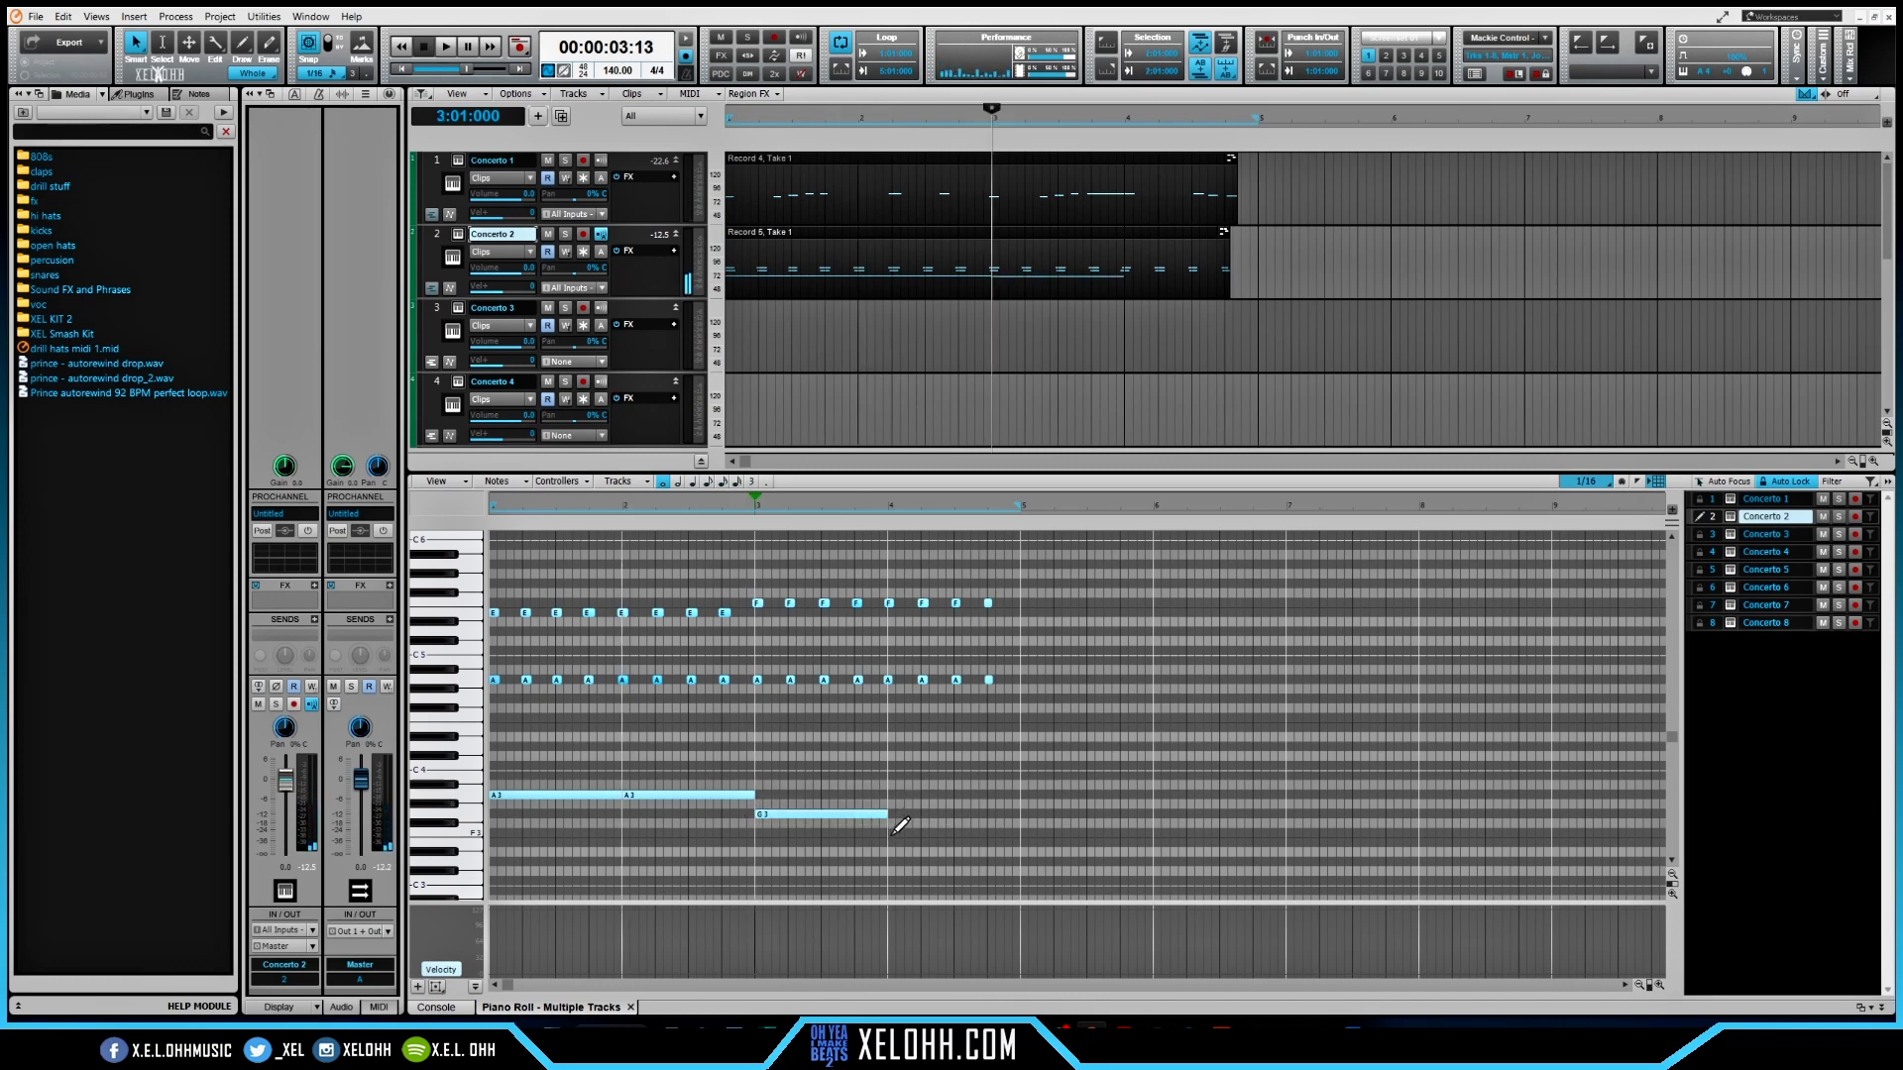
{"action": "left_click", "coordinate": [892, 833]}
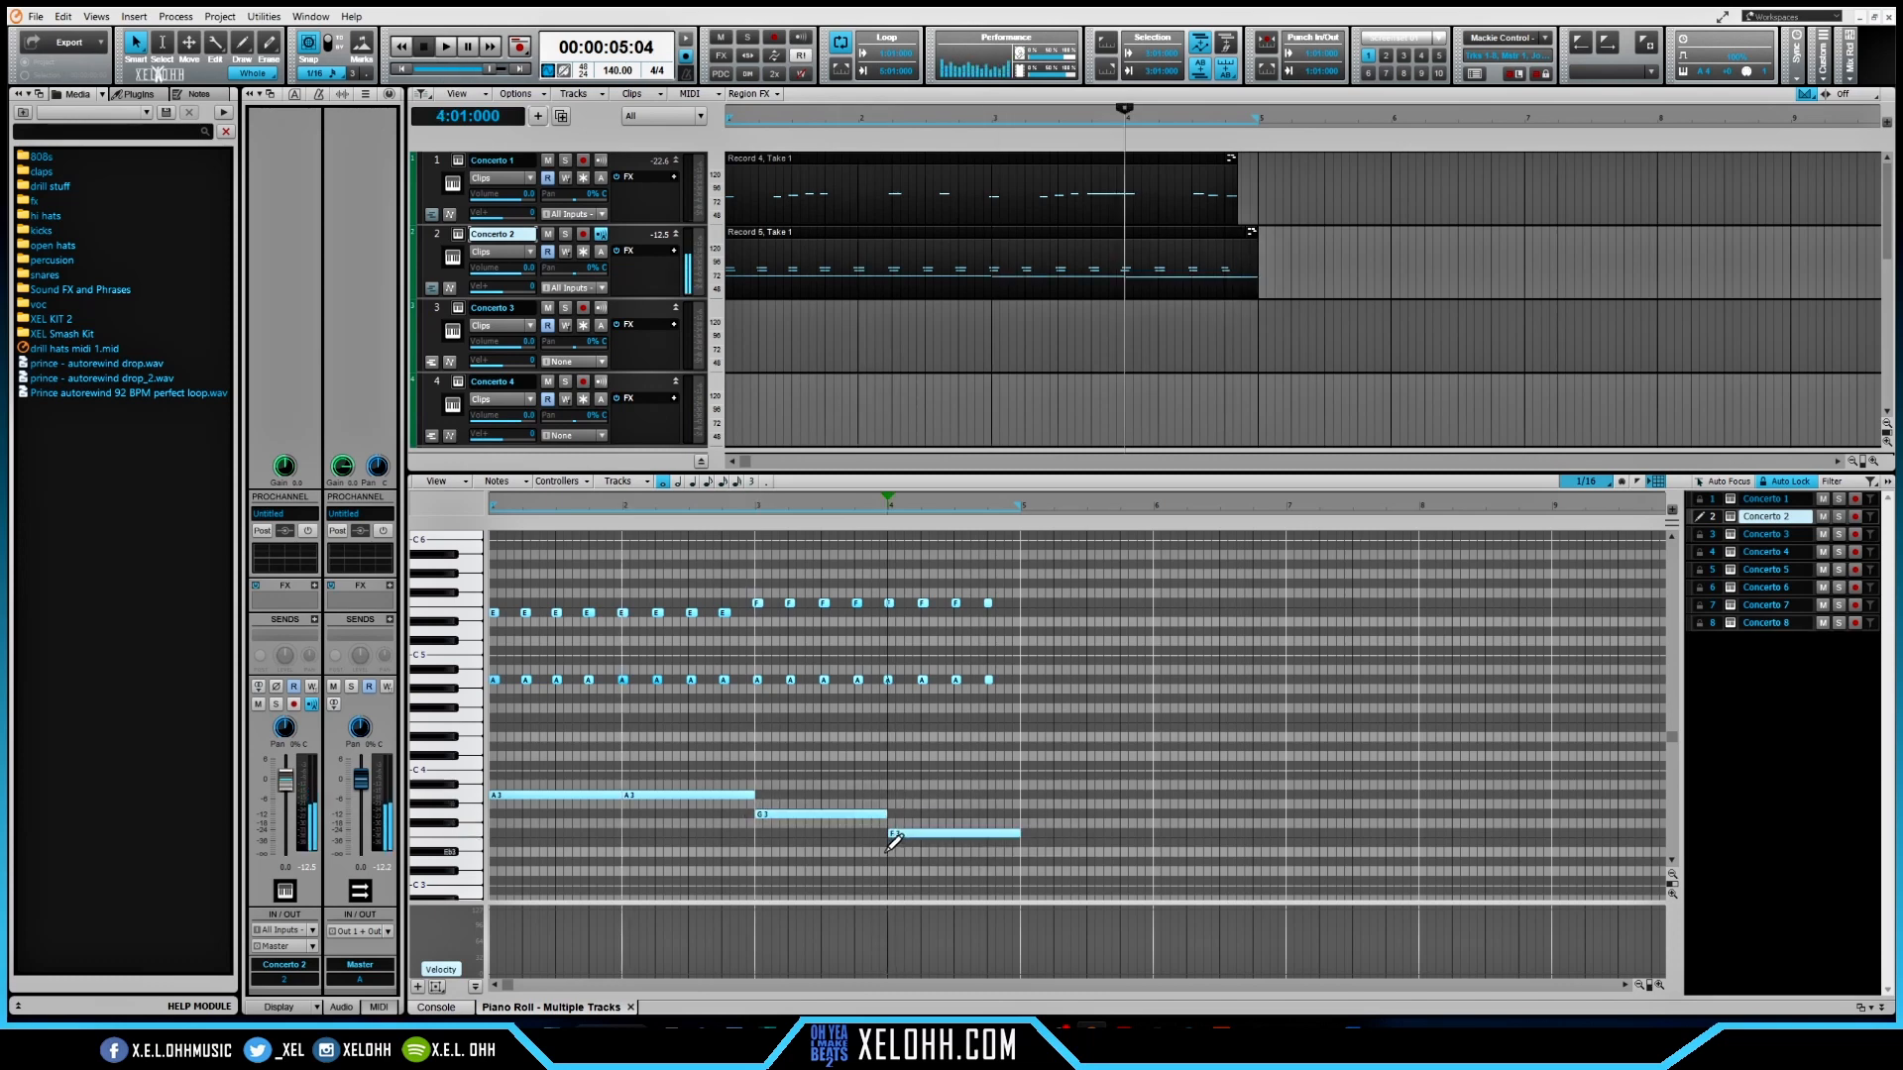
{"action": "key", "text": "w"}
{"action": "key", "text": "space"}
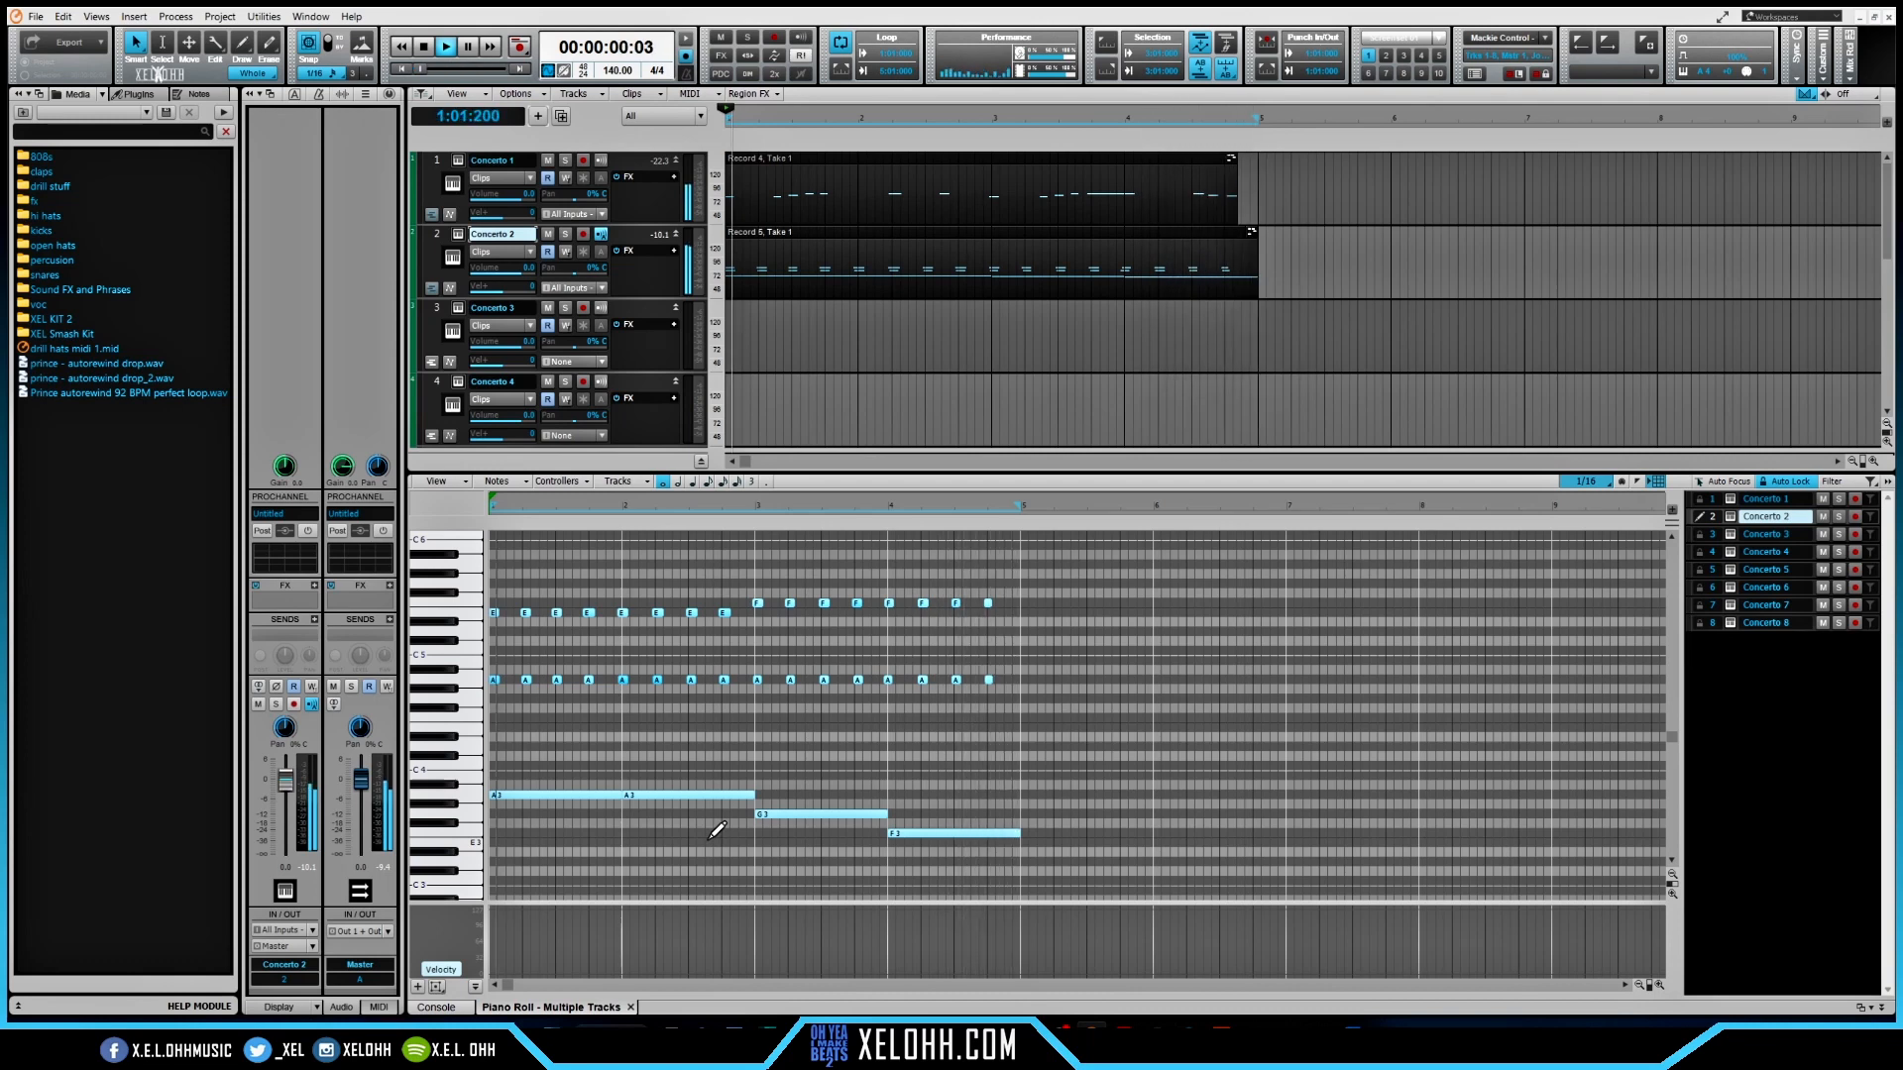
{"action": "key", "text": "space"}
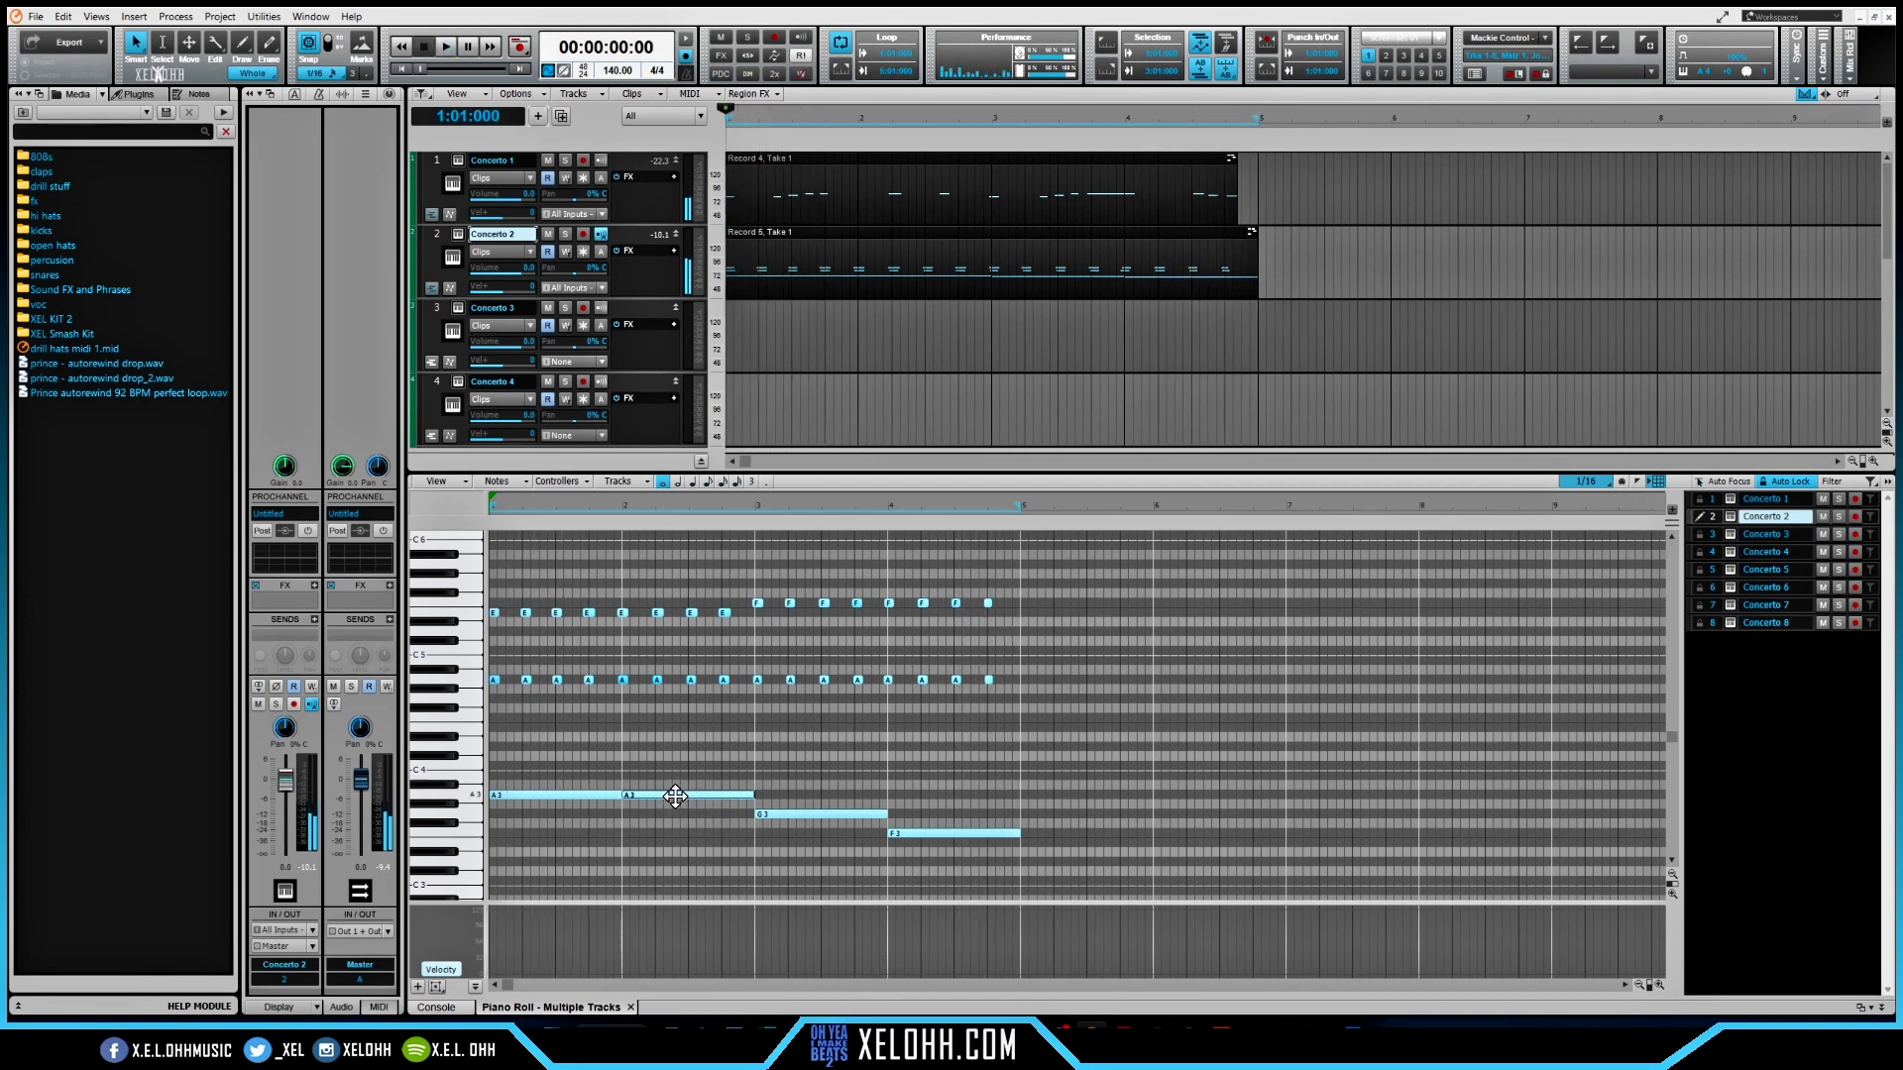
- Replace the two A3 bass notes with one A3 note lasting two measures, and play the loop
{"action": "right_click", "coordinate": [675, 796]}
{"action": "left_click_drag", "start_coordinate": [631, 796], "coordinate": [754, 814]}
{"action": "key", "text": "space"}
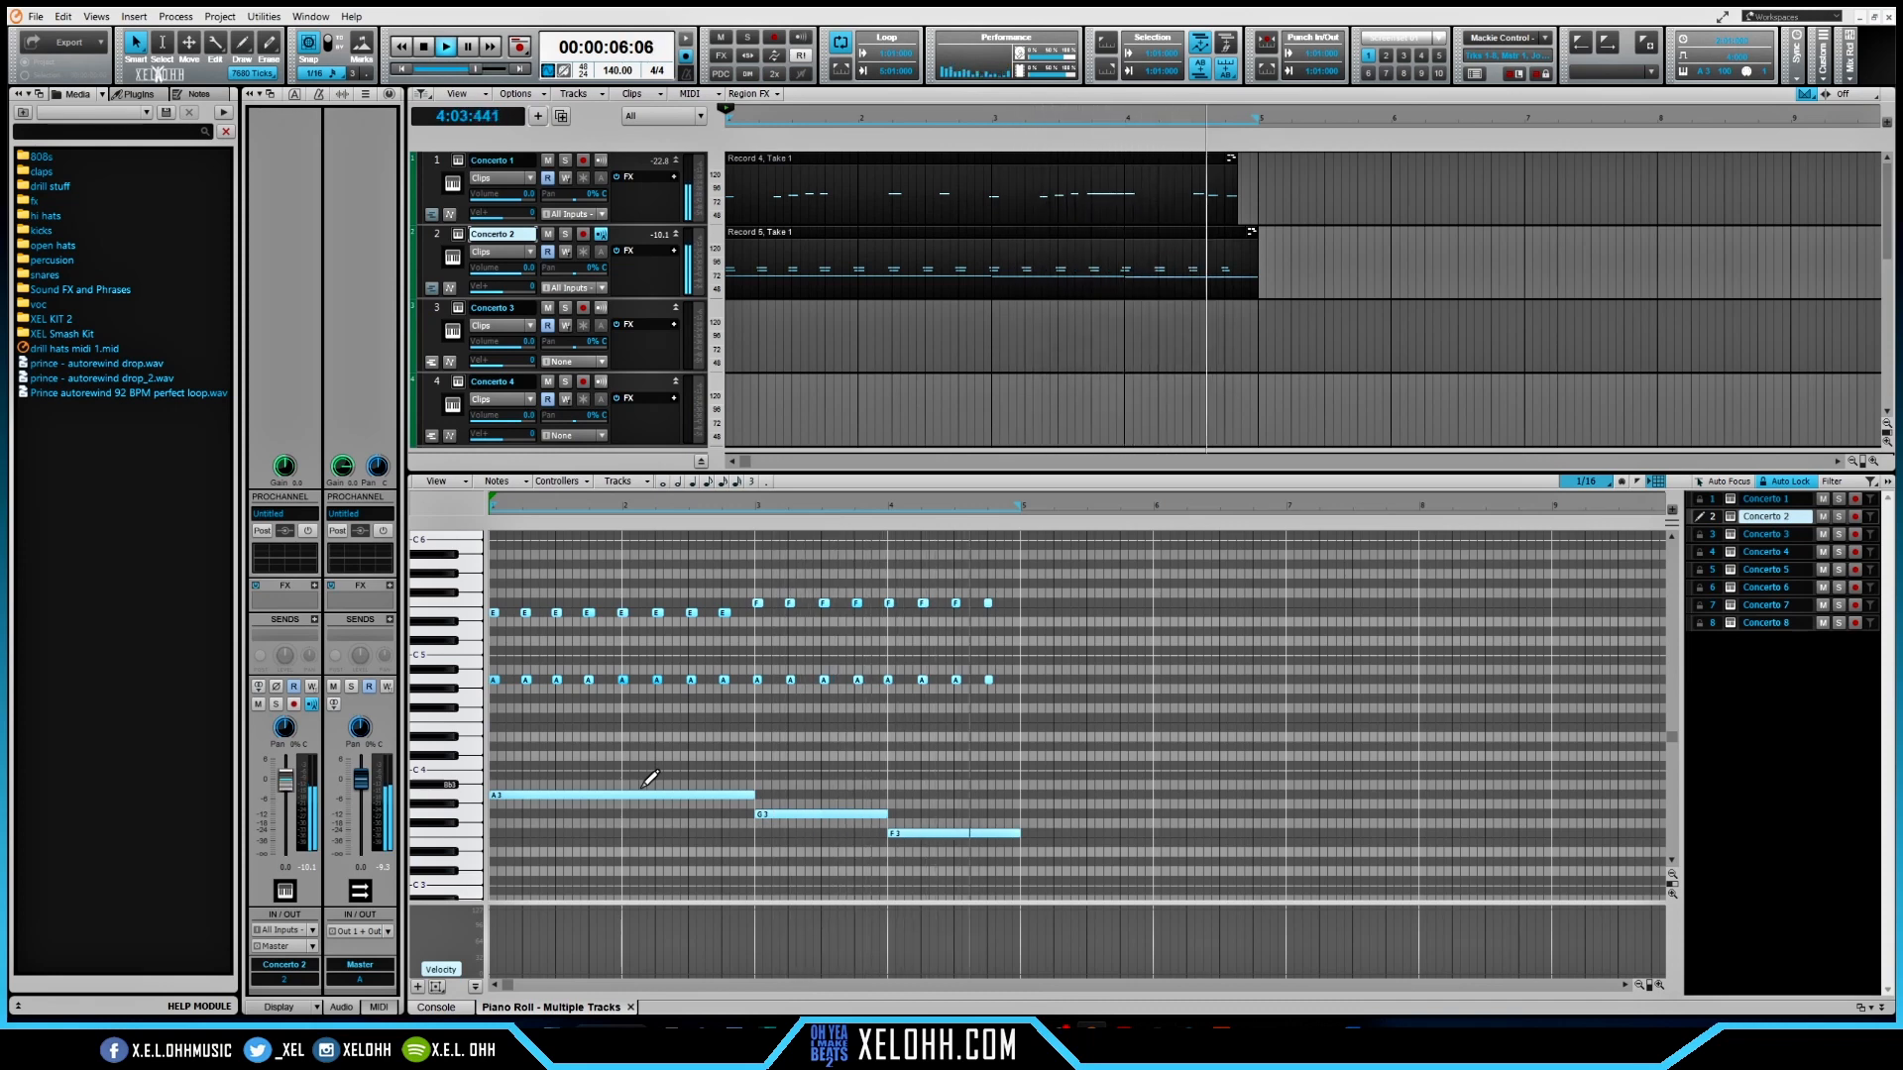
- Quantize the short upper notes of the Concerto 2 part, leaving out the long bass notes, and play back the result
{"action": "left_click_drag", "start_coordinate": [1035, 713], "coordinate": [485, 556]}
{"action": "key", "text": "q"}
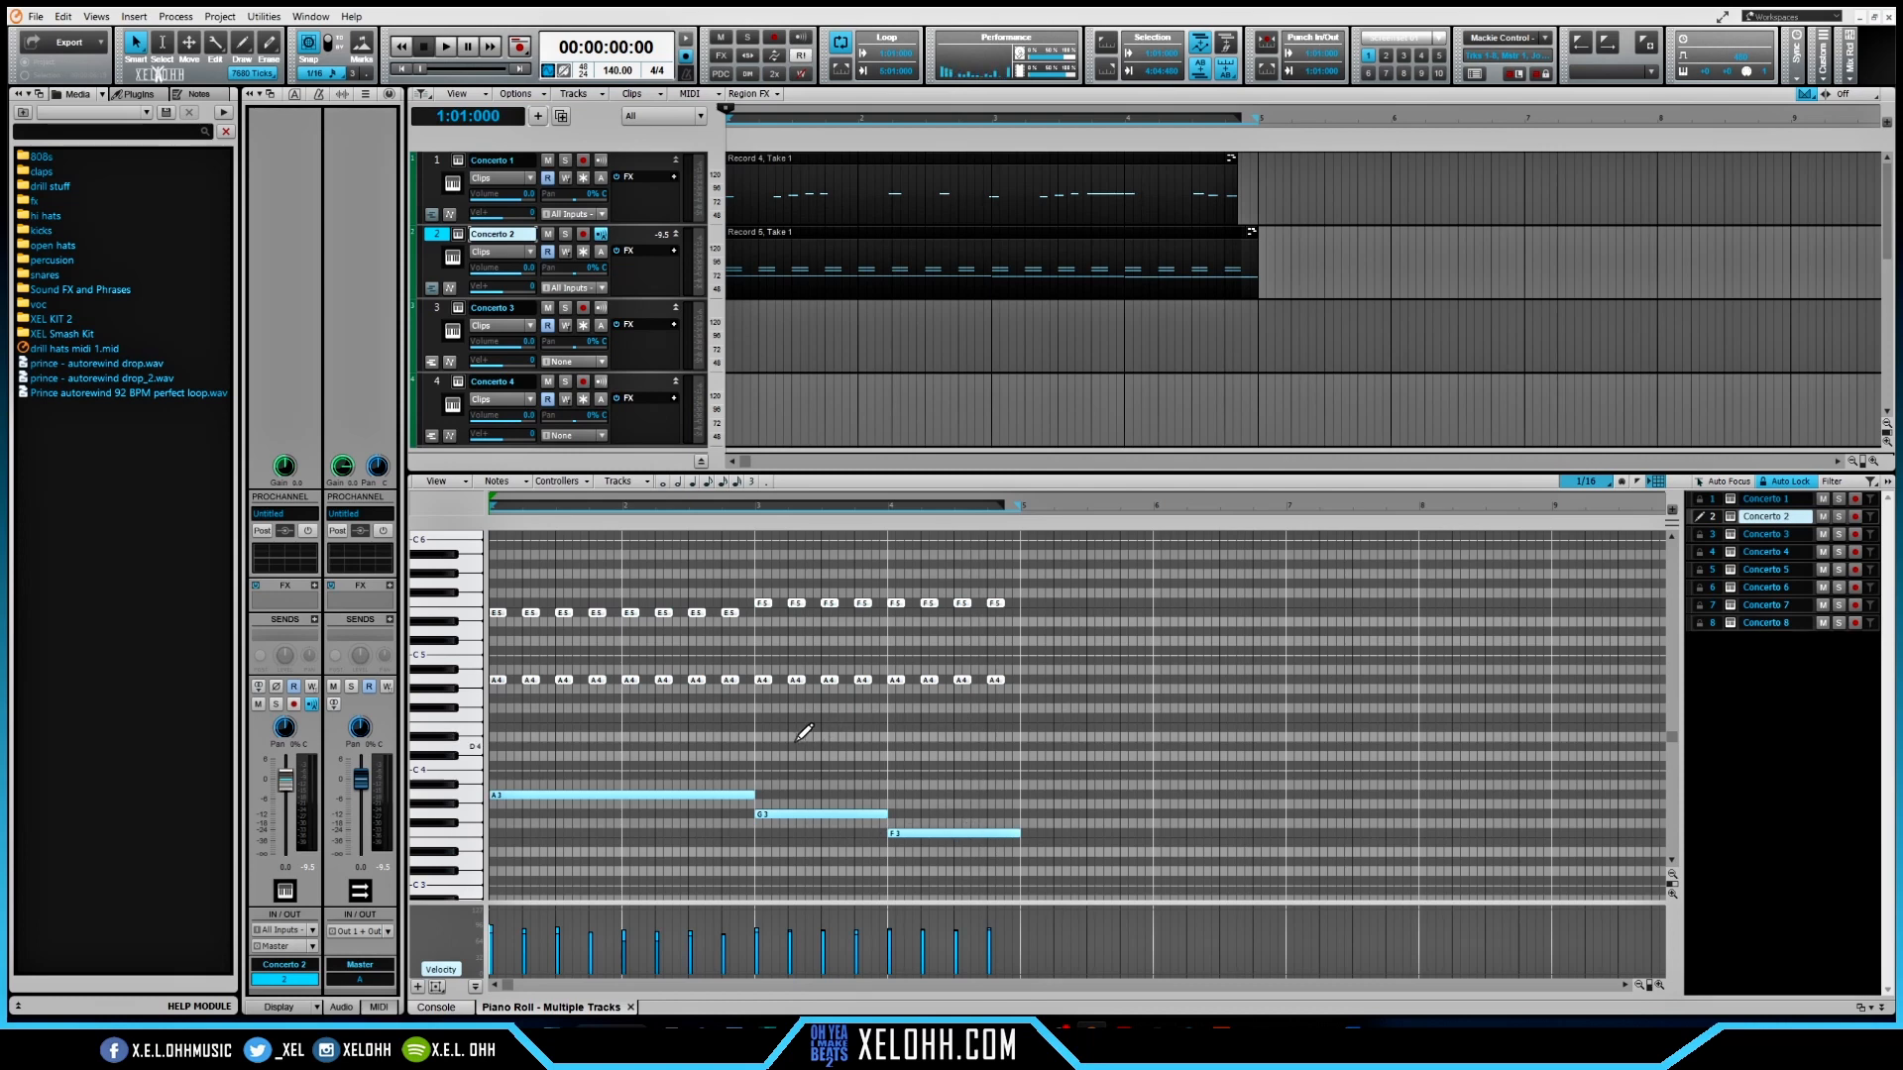
{"action": "key", "text": "space"}
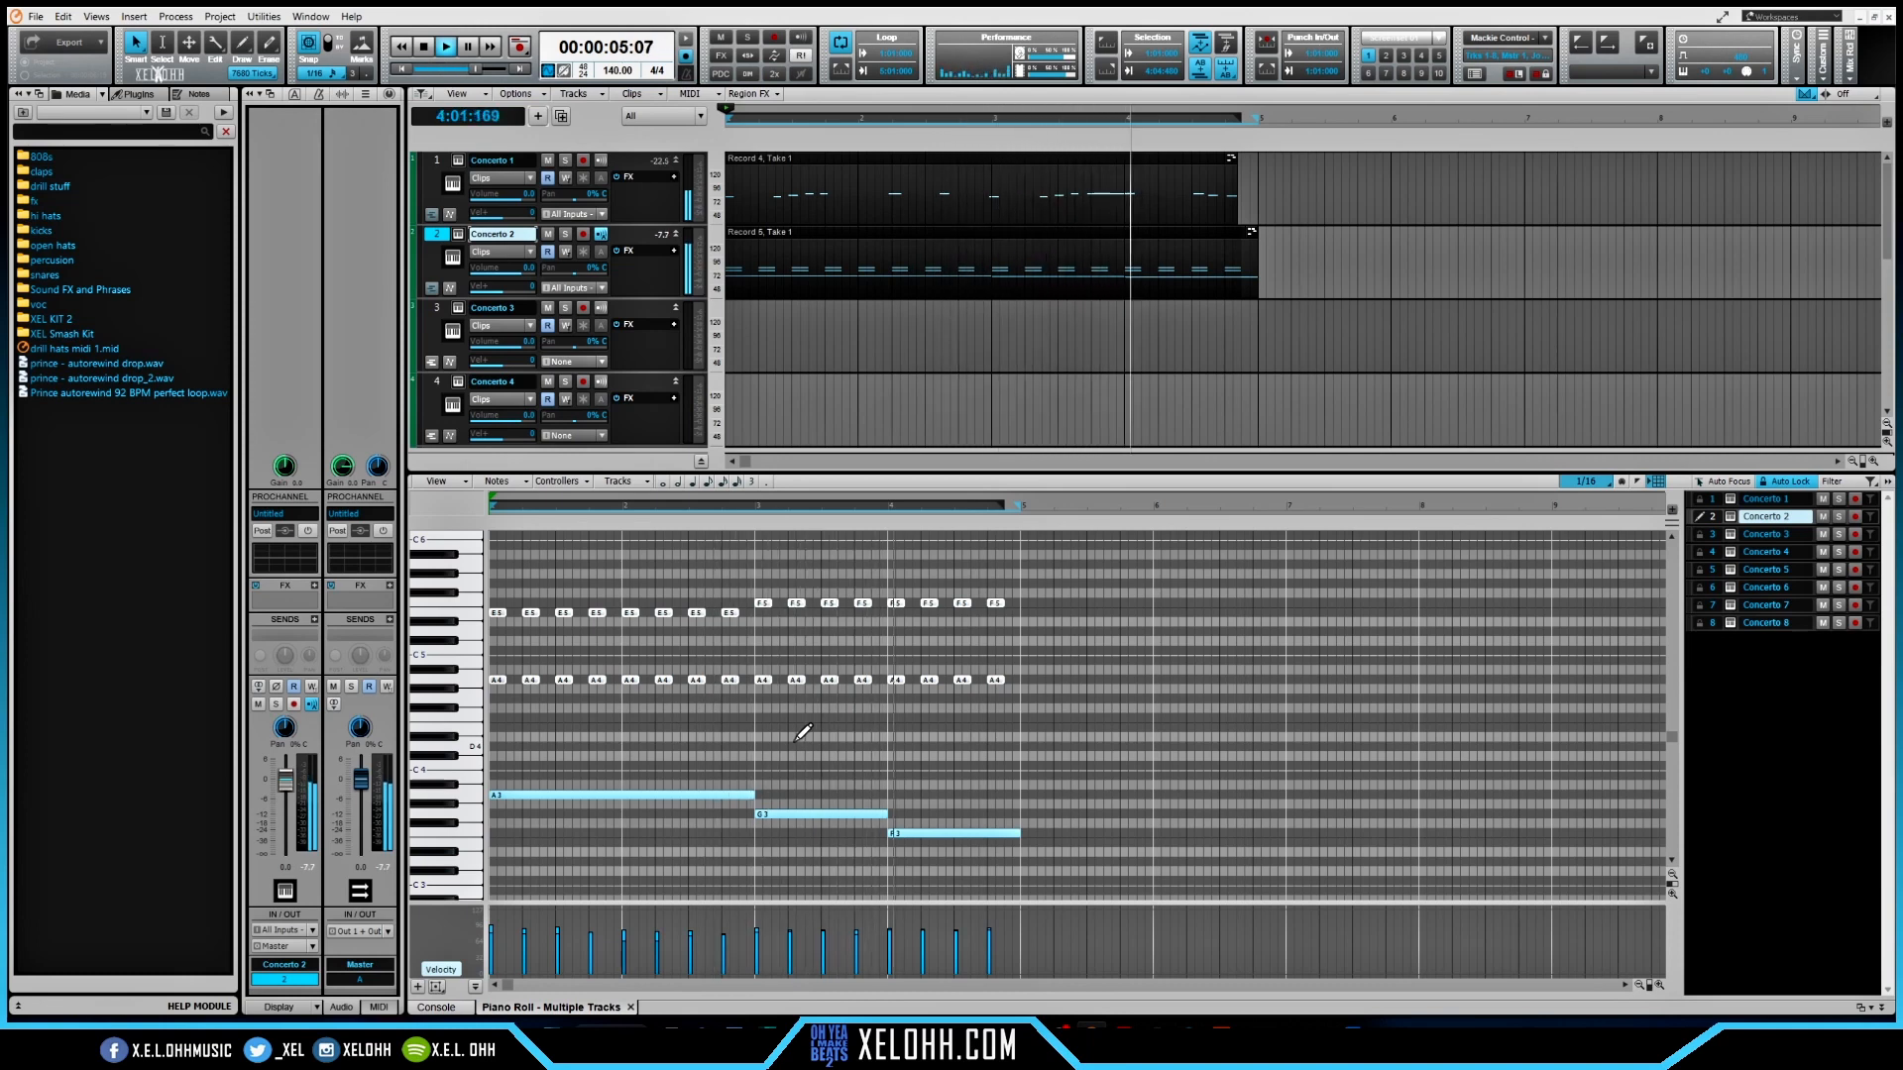
{"action": "key", "text": "space"}
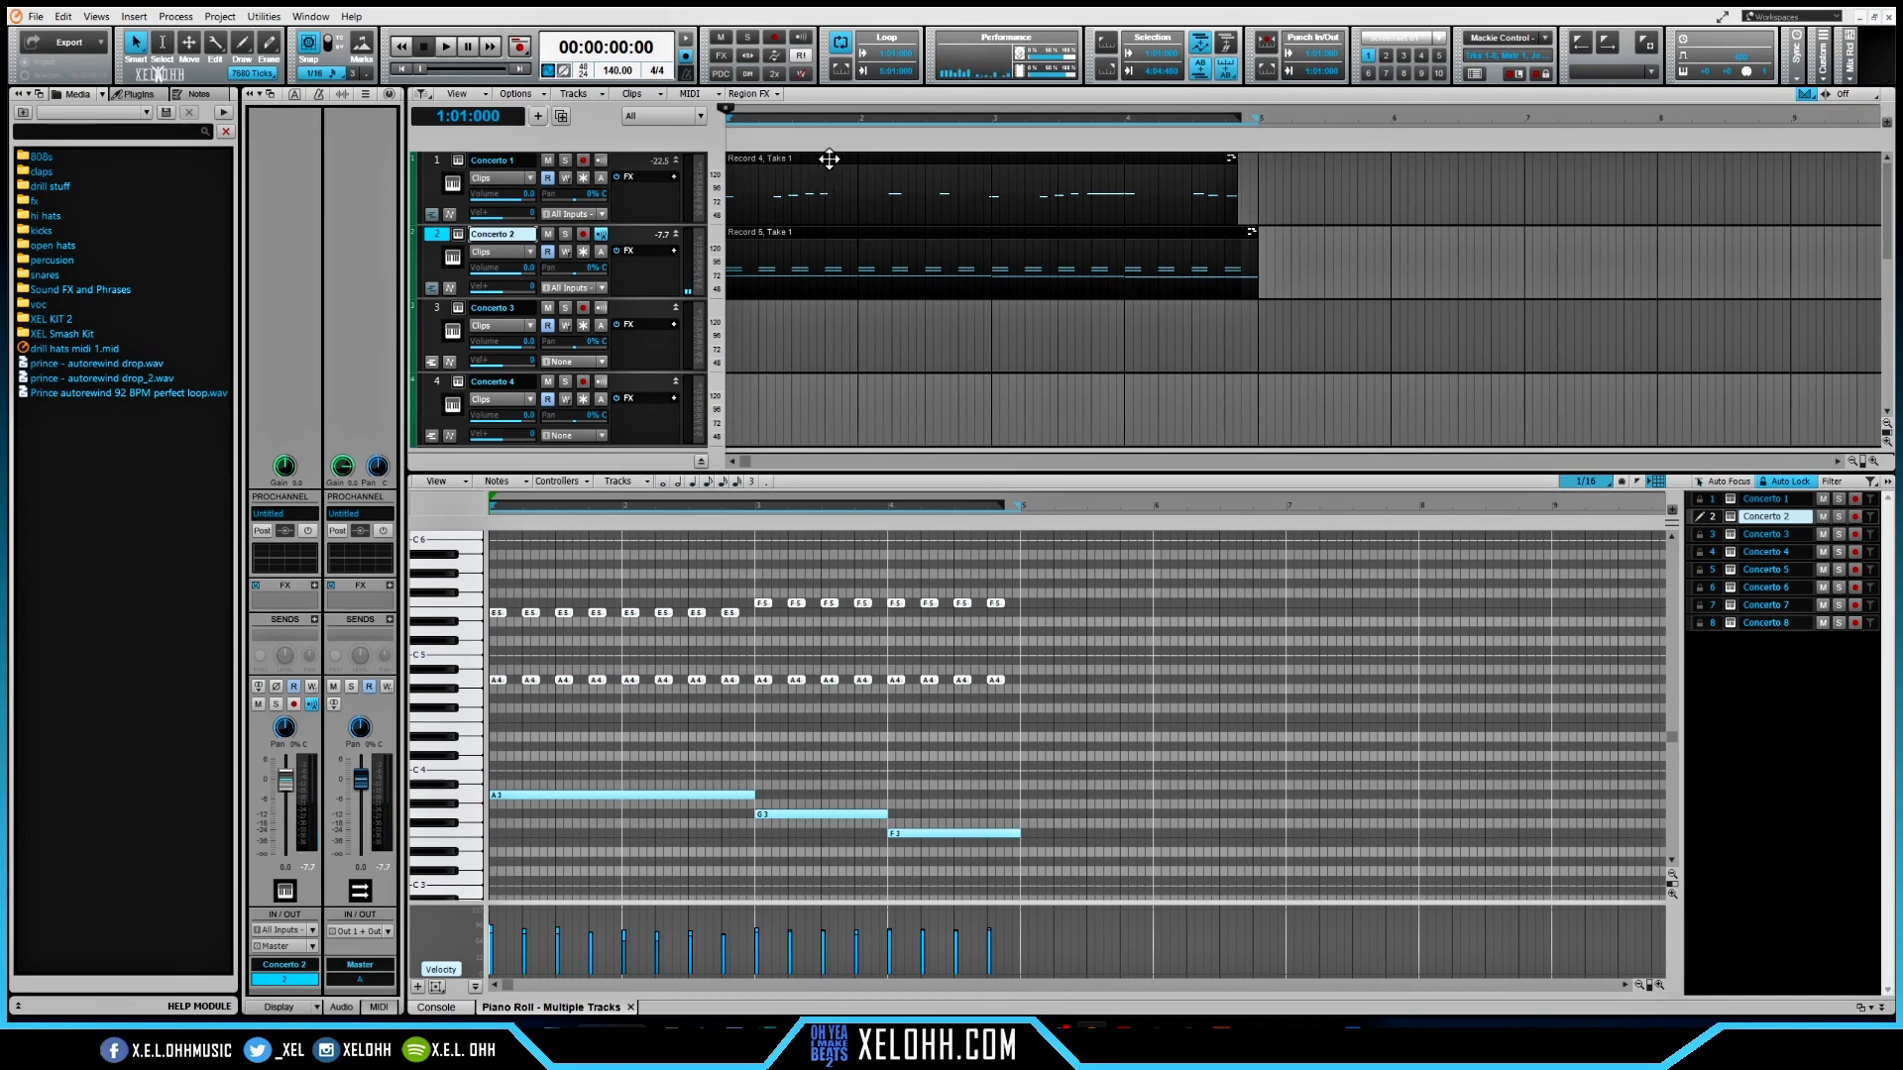
- Quantize all notes of the Concerto 1 melody to 1/8, including note durations, auditioning the result before applying it
{"action": "left_click", "coordinate": [1751, 499]}
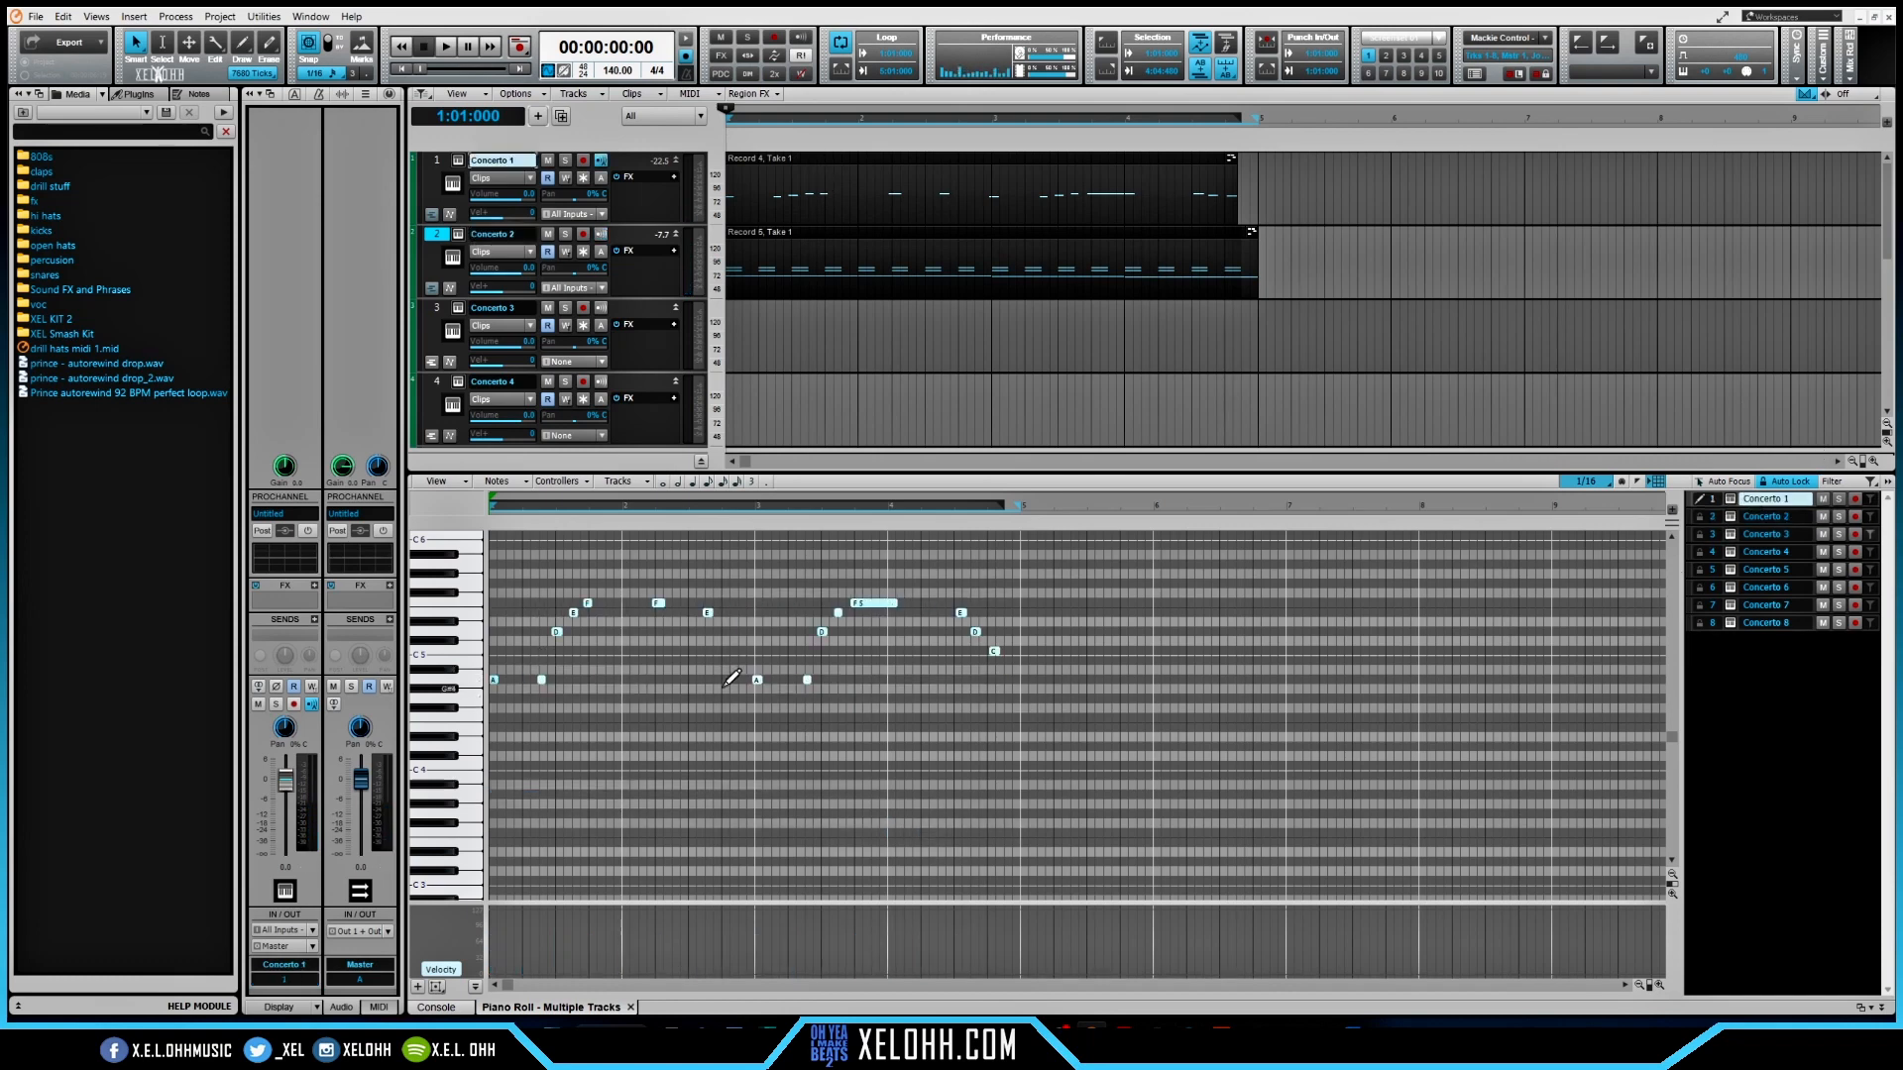
{"action": "left_click_drag", "start_coordinate": [1025, 711], "coordinate": [459, 575]}
{"action": "key", "text": "q"}
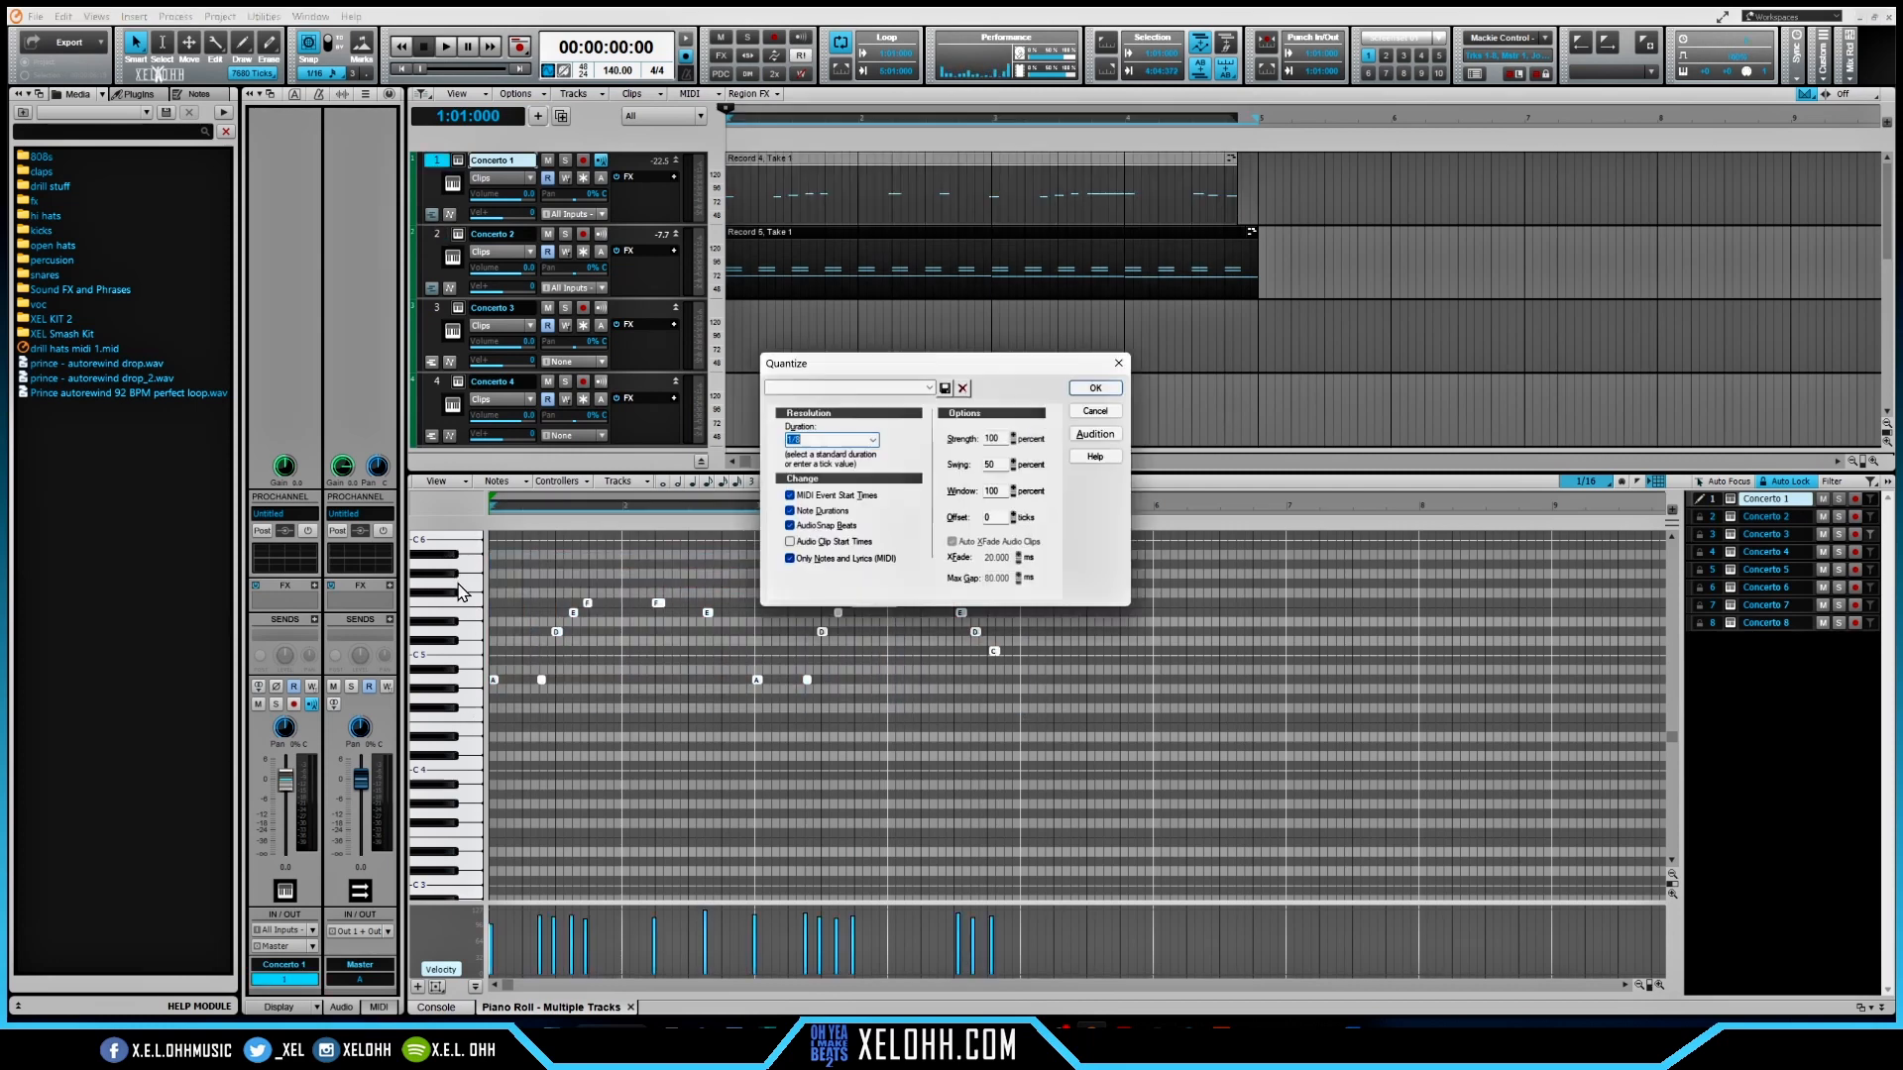
{"action": "left_click", "coordinate": [1095, 434]}
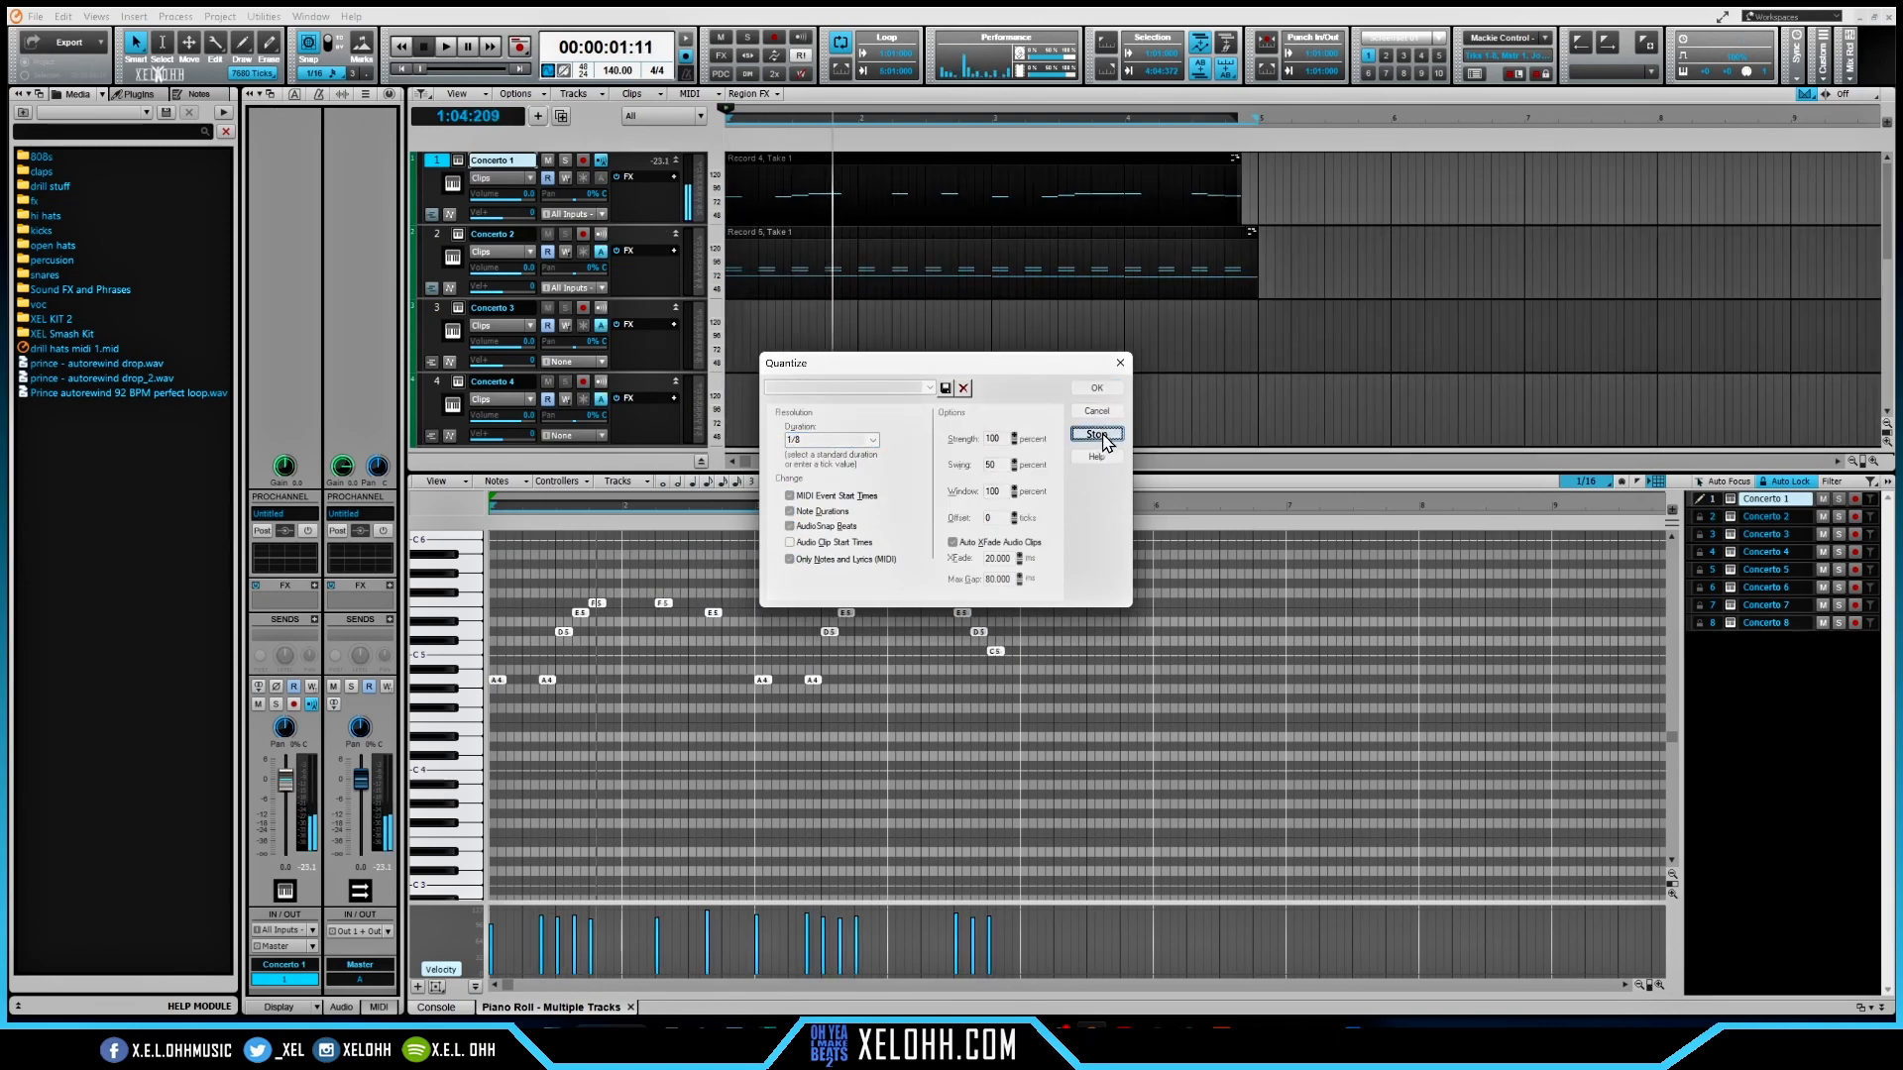
{"action": "left_click", "coordinate": [1097, 433]}
{"action": "left_click", "coordinate": [1098, 389]}
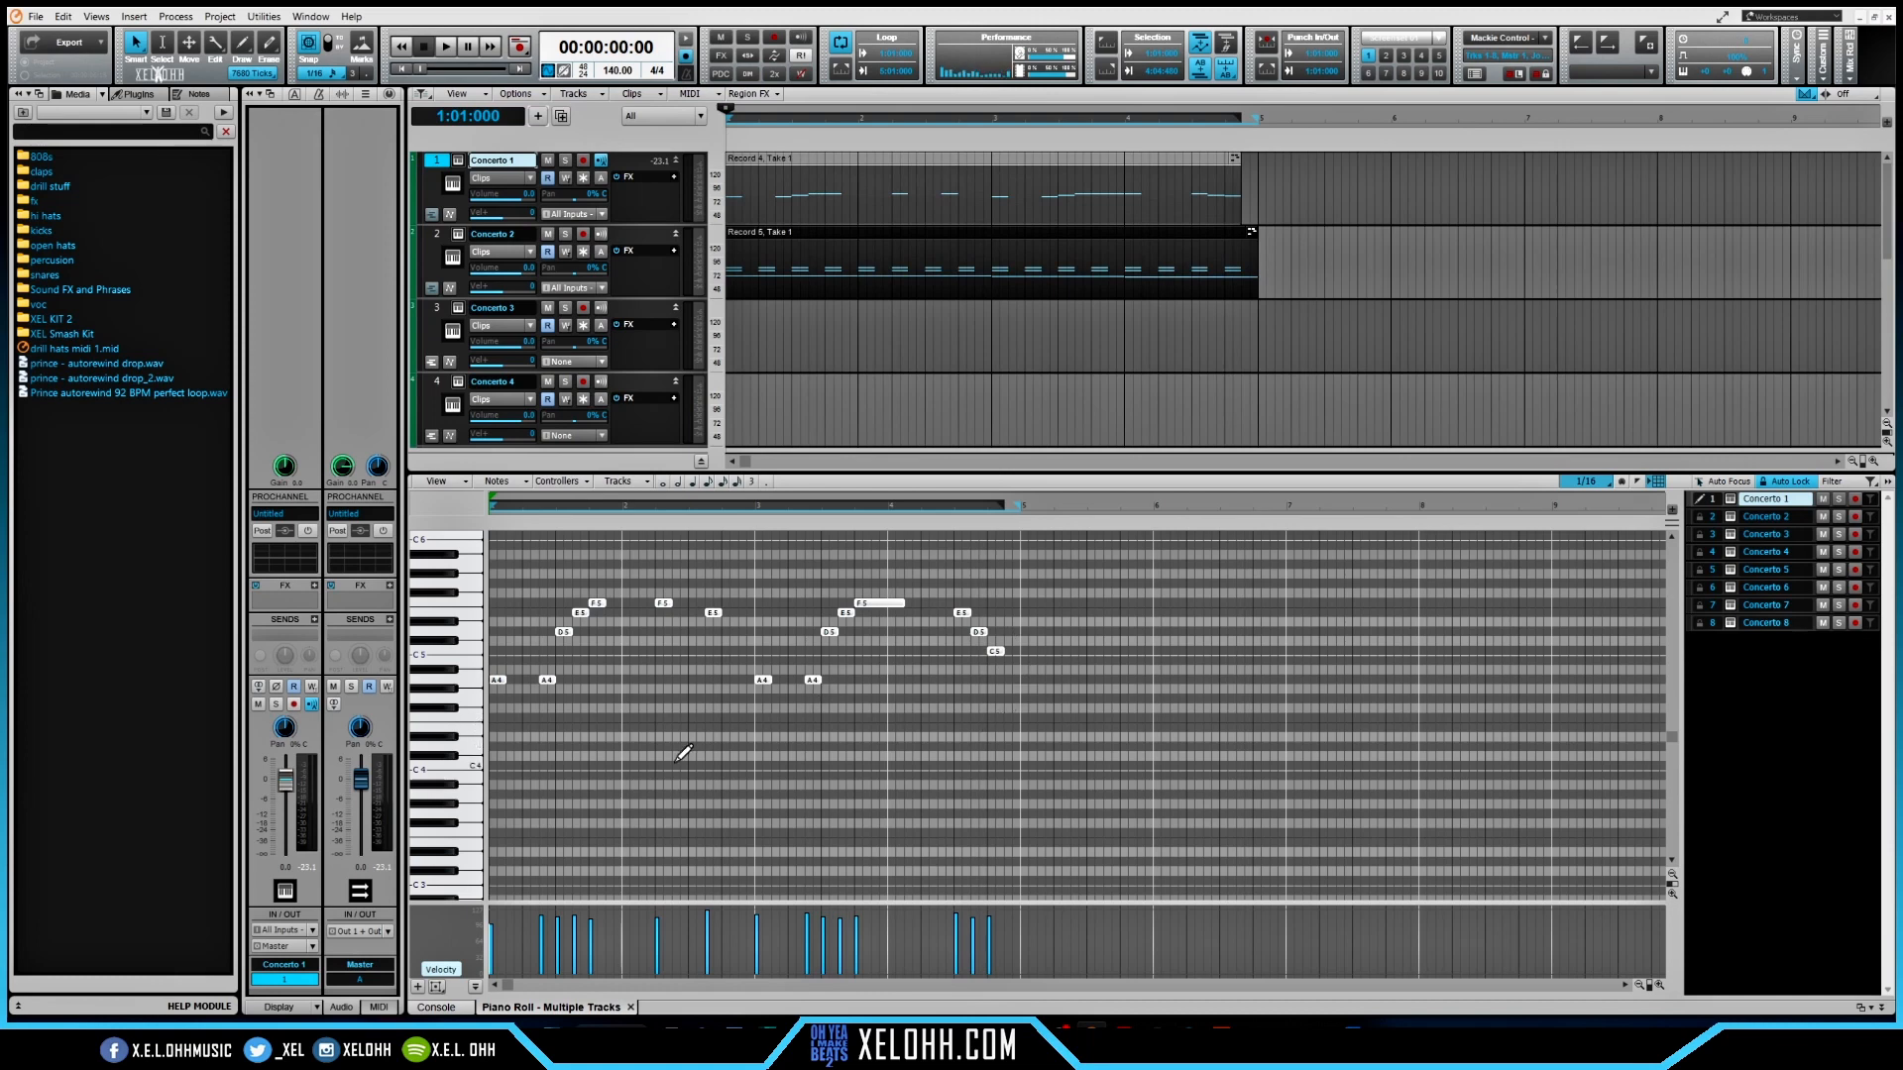
- Lower the Concerto 2 track's volume to about -6 dB while both parts play
{"action": "key", "text": "space"}
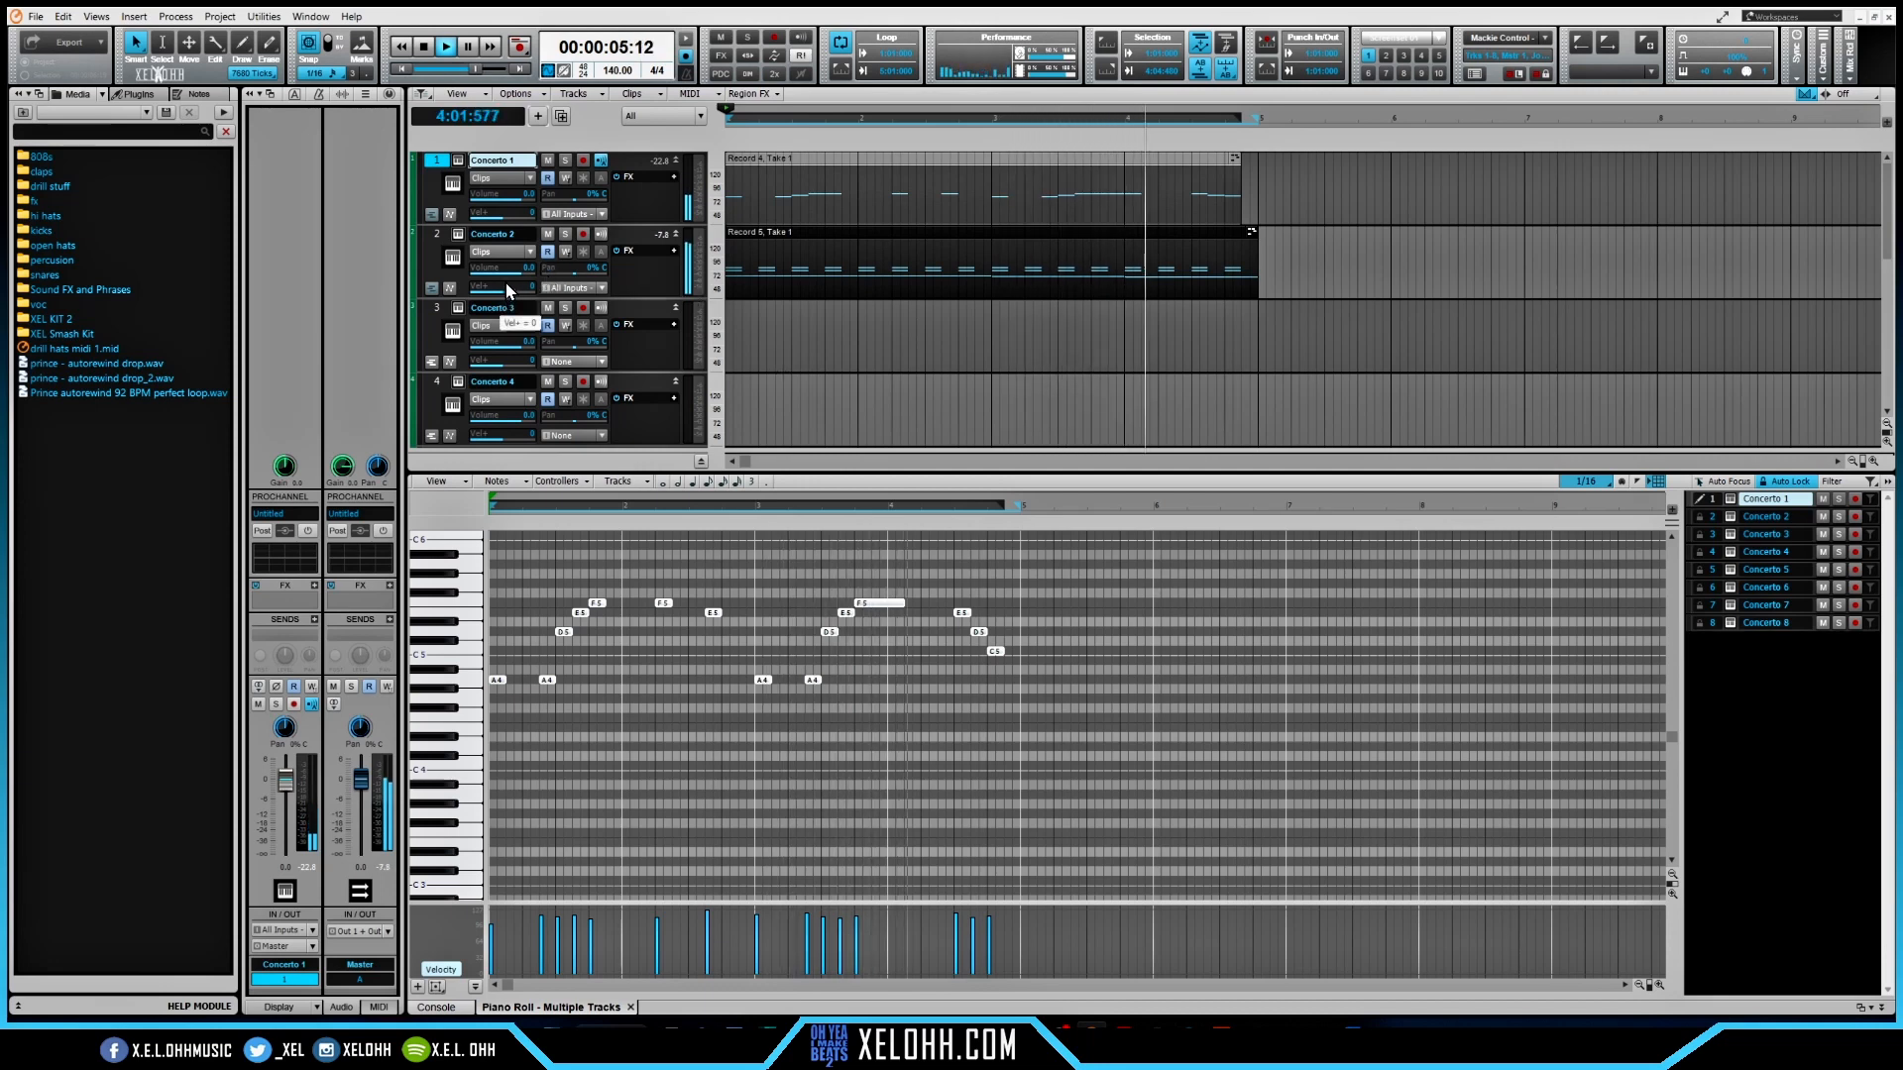
{"action": "left_click_drag", "start_coordinate": [515, 270], "coordinate": [496, 270]}
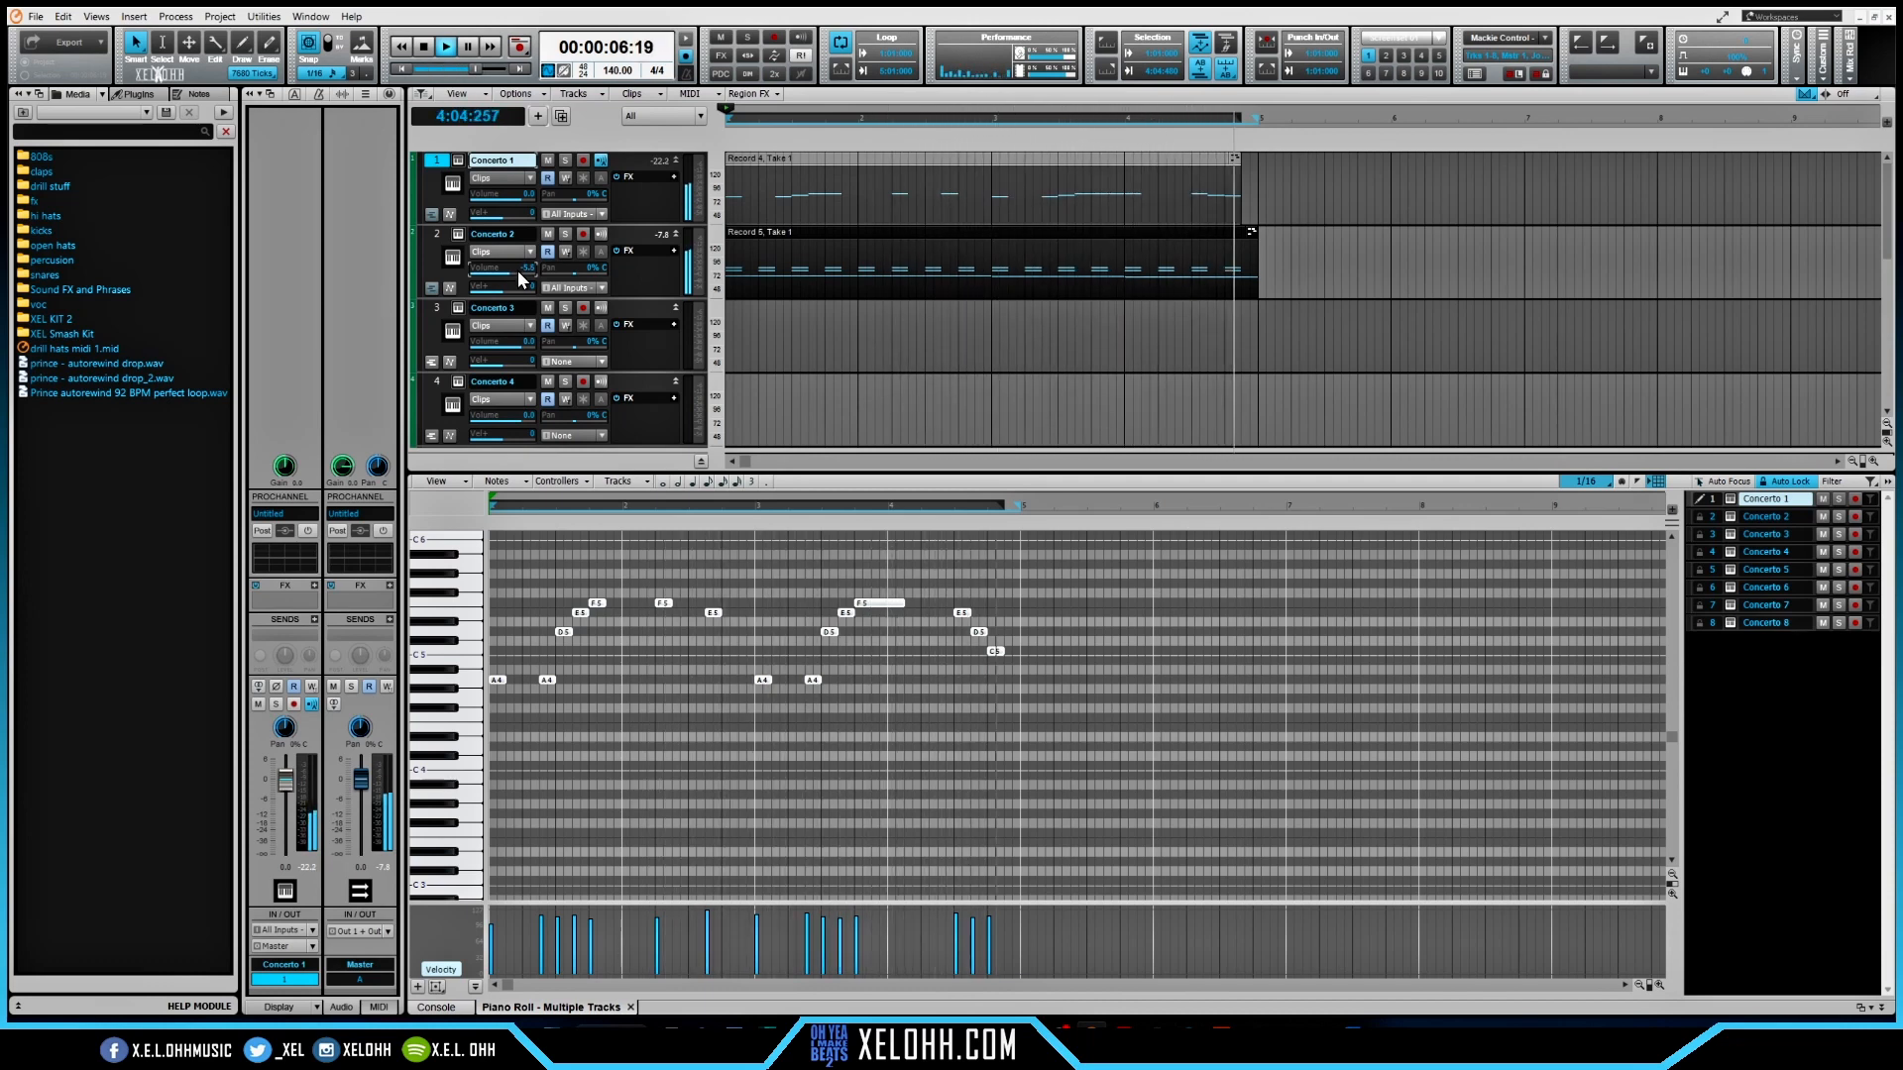
{"action": "key", "text": "space"}
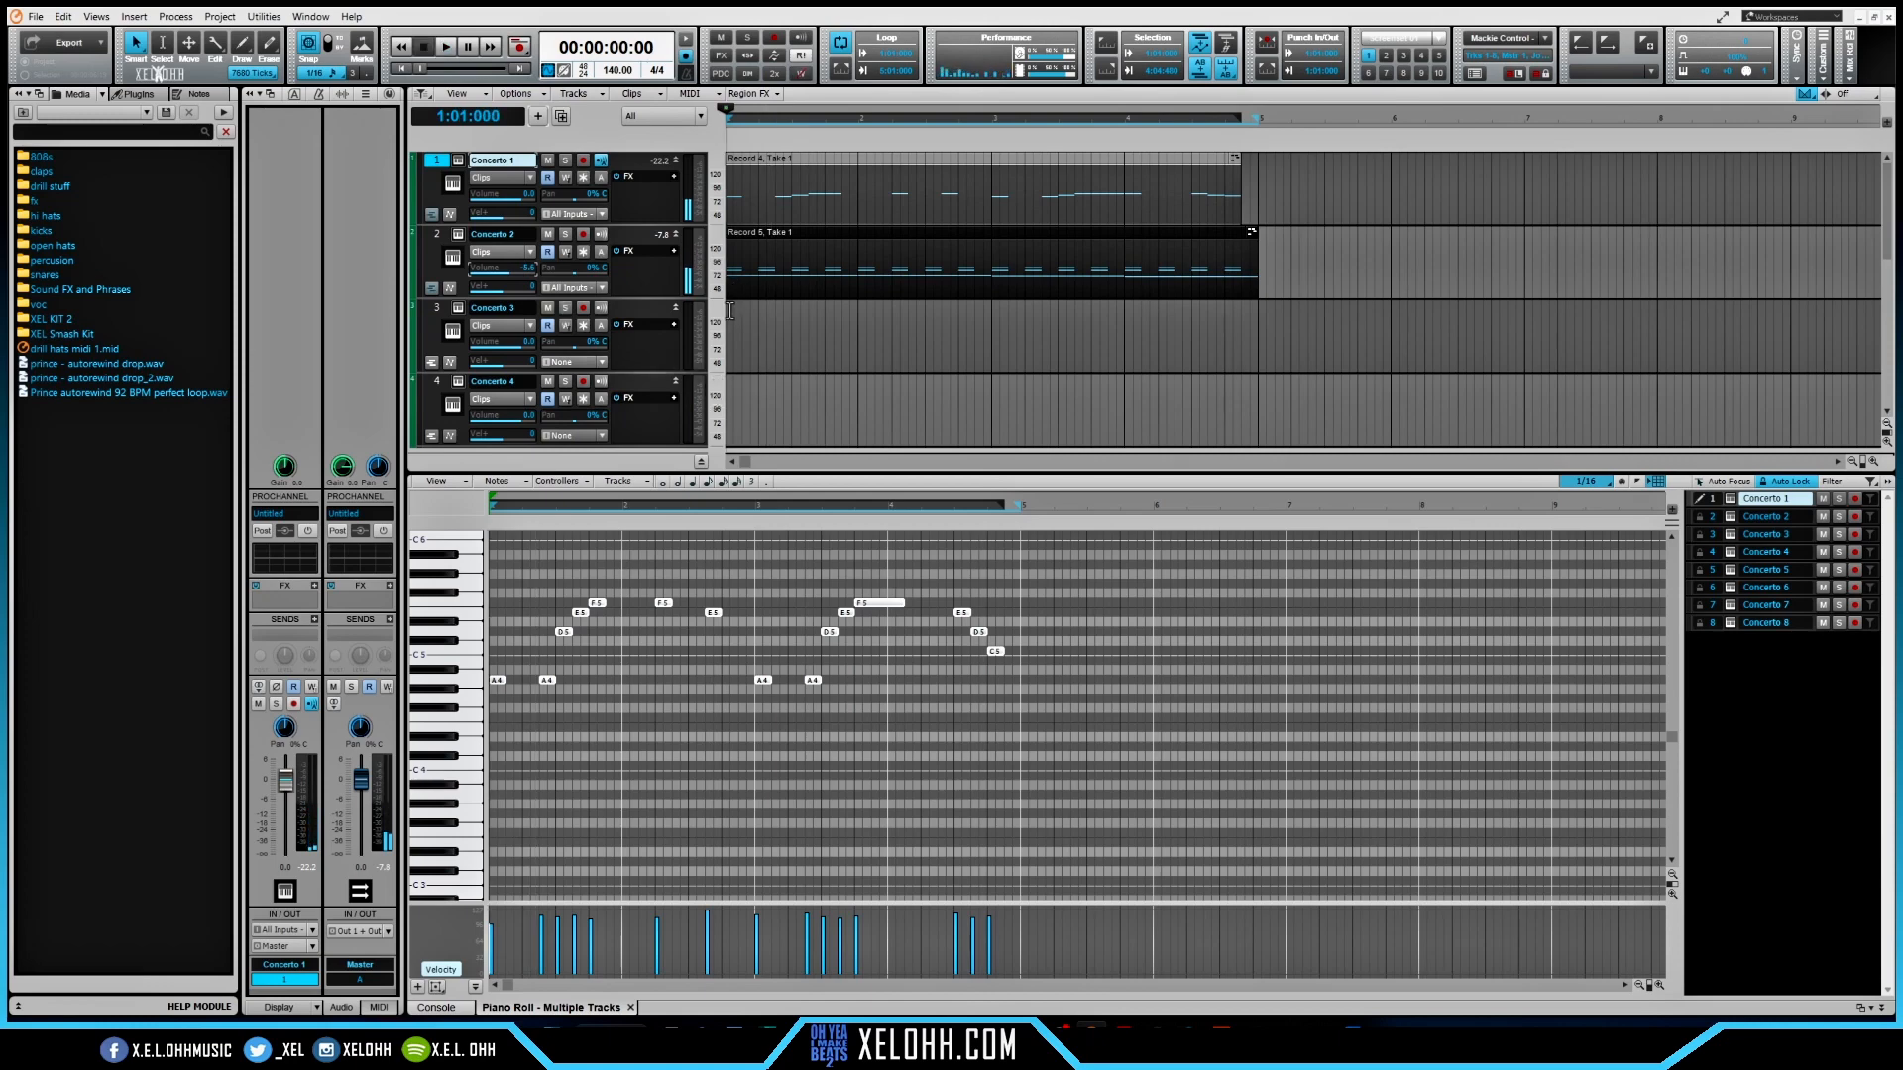
- Load Anthology Orchestra-Vol1 in the Concerto 3 instrument with the SLOW VIOLINS 1 patch, and close the instrument window
{"action": "left_click", "coordinate": [458, 308]}
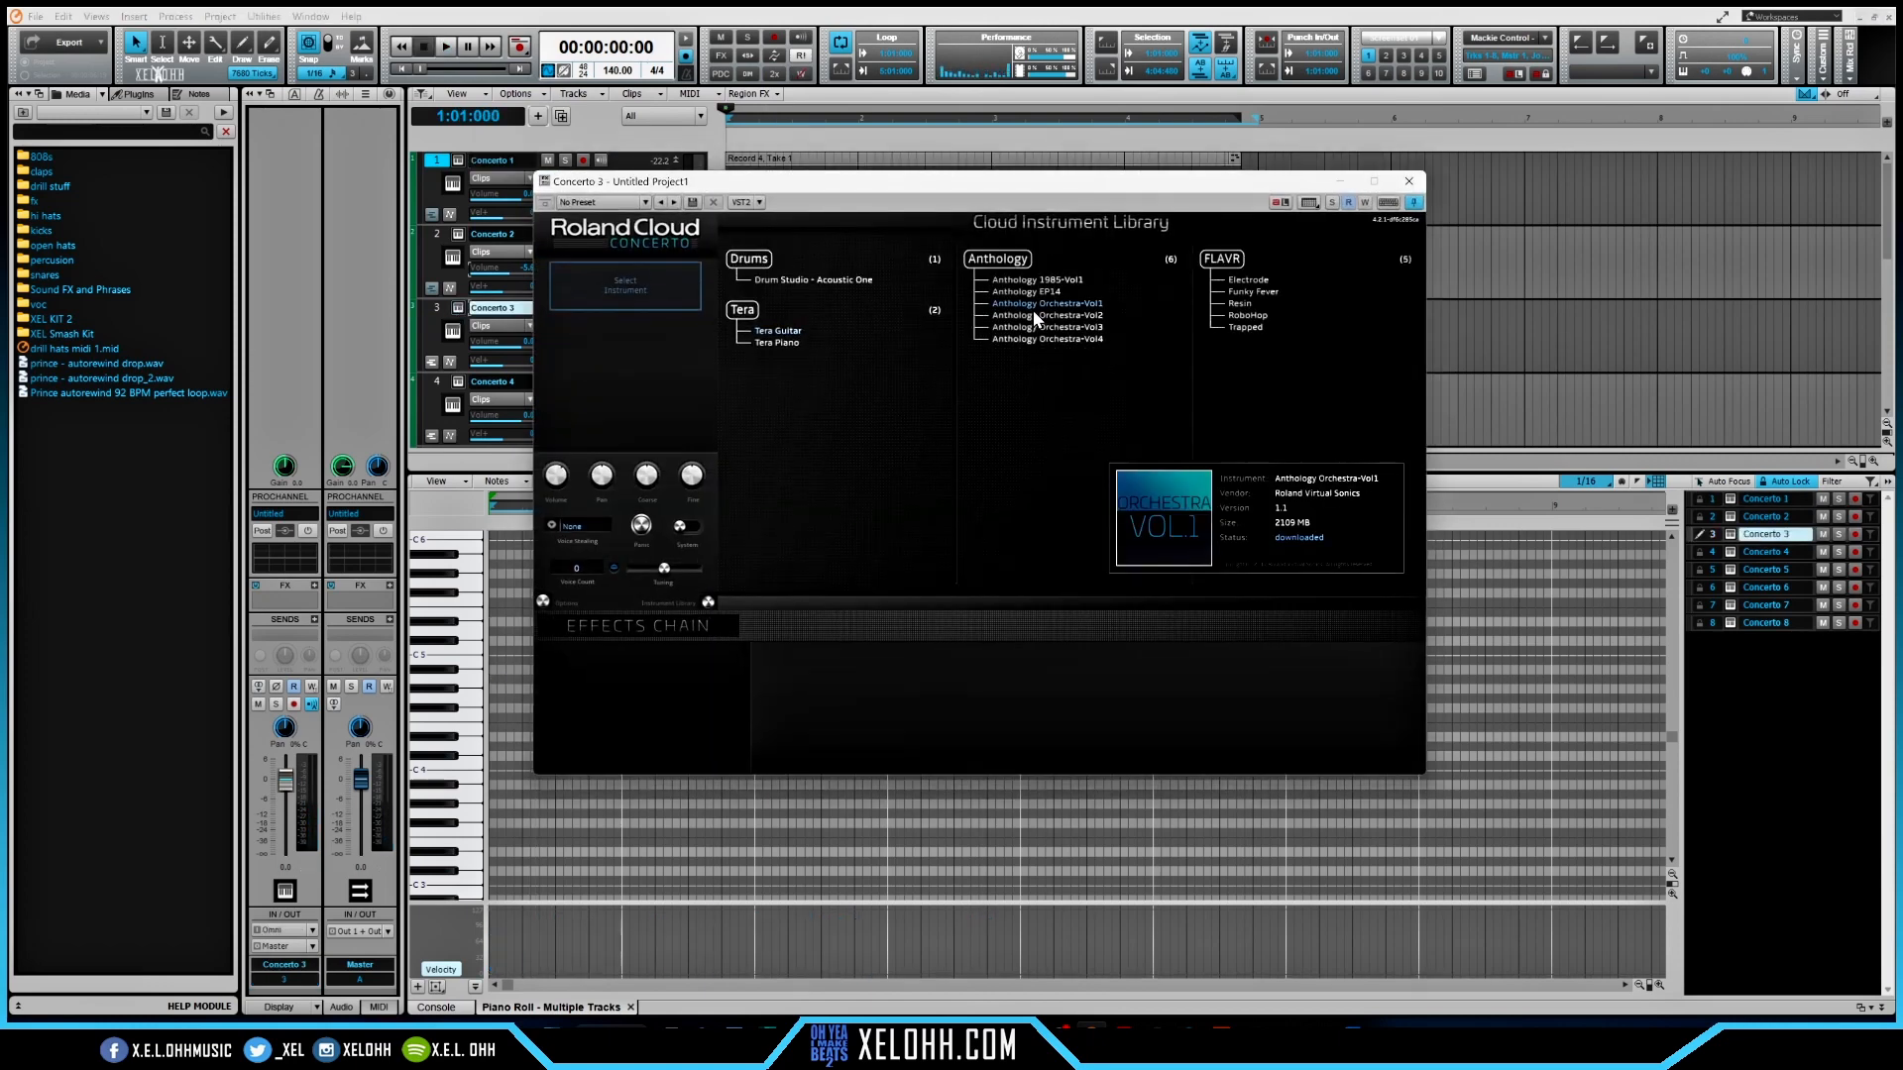
{"action": "left_click", "coordinate": [1045, 305]}
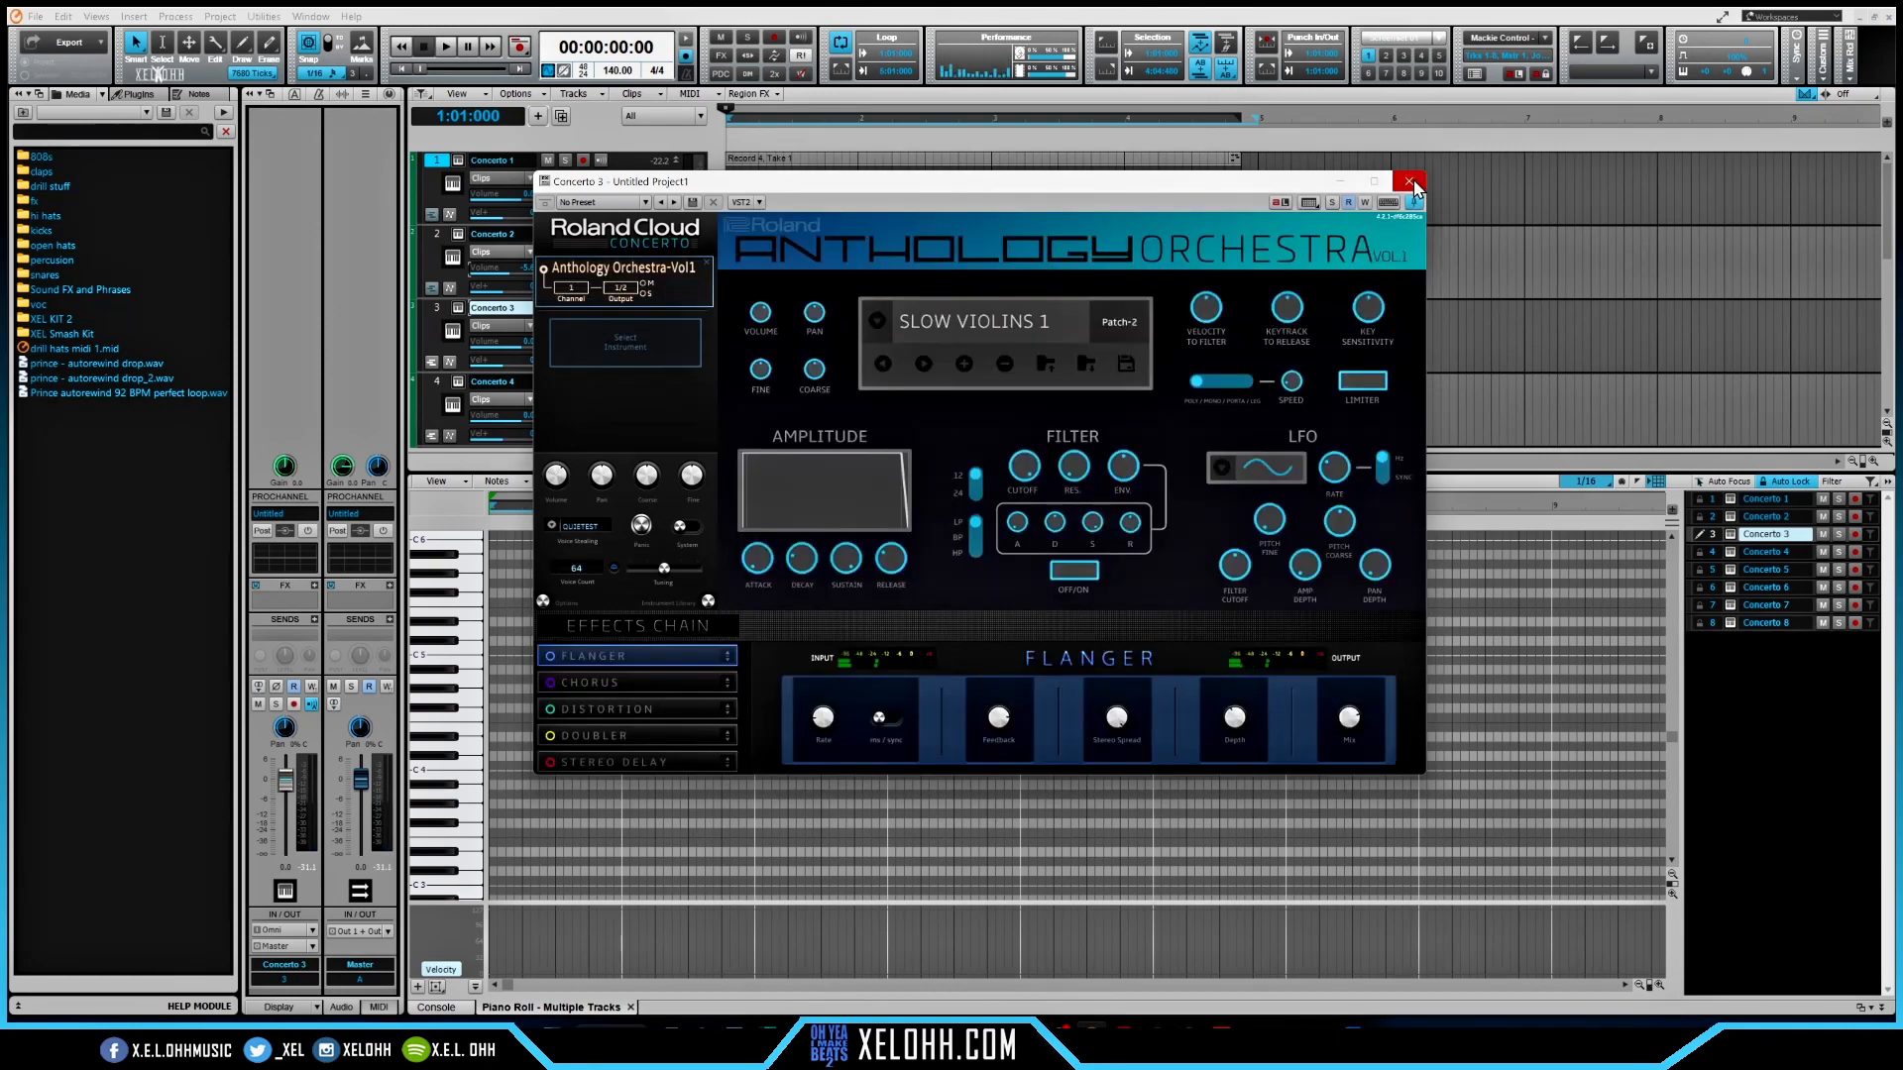
{"action": "left_click", "coordinate": [1408, 181]}
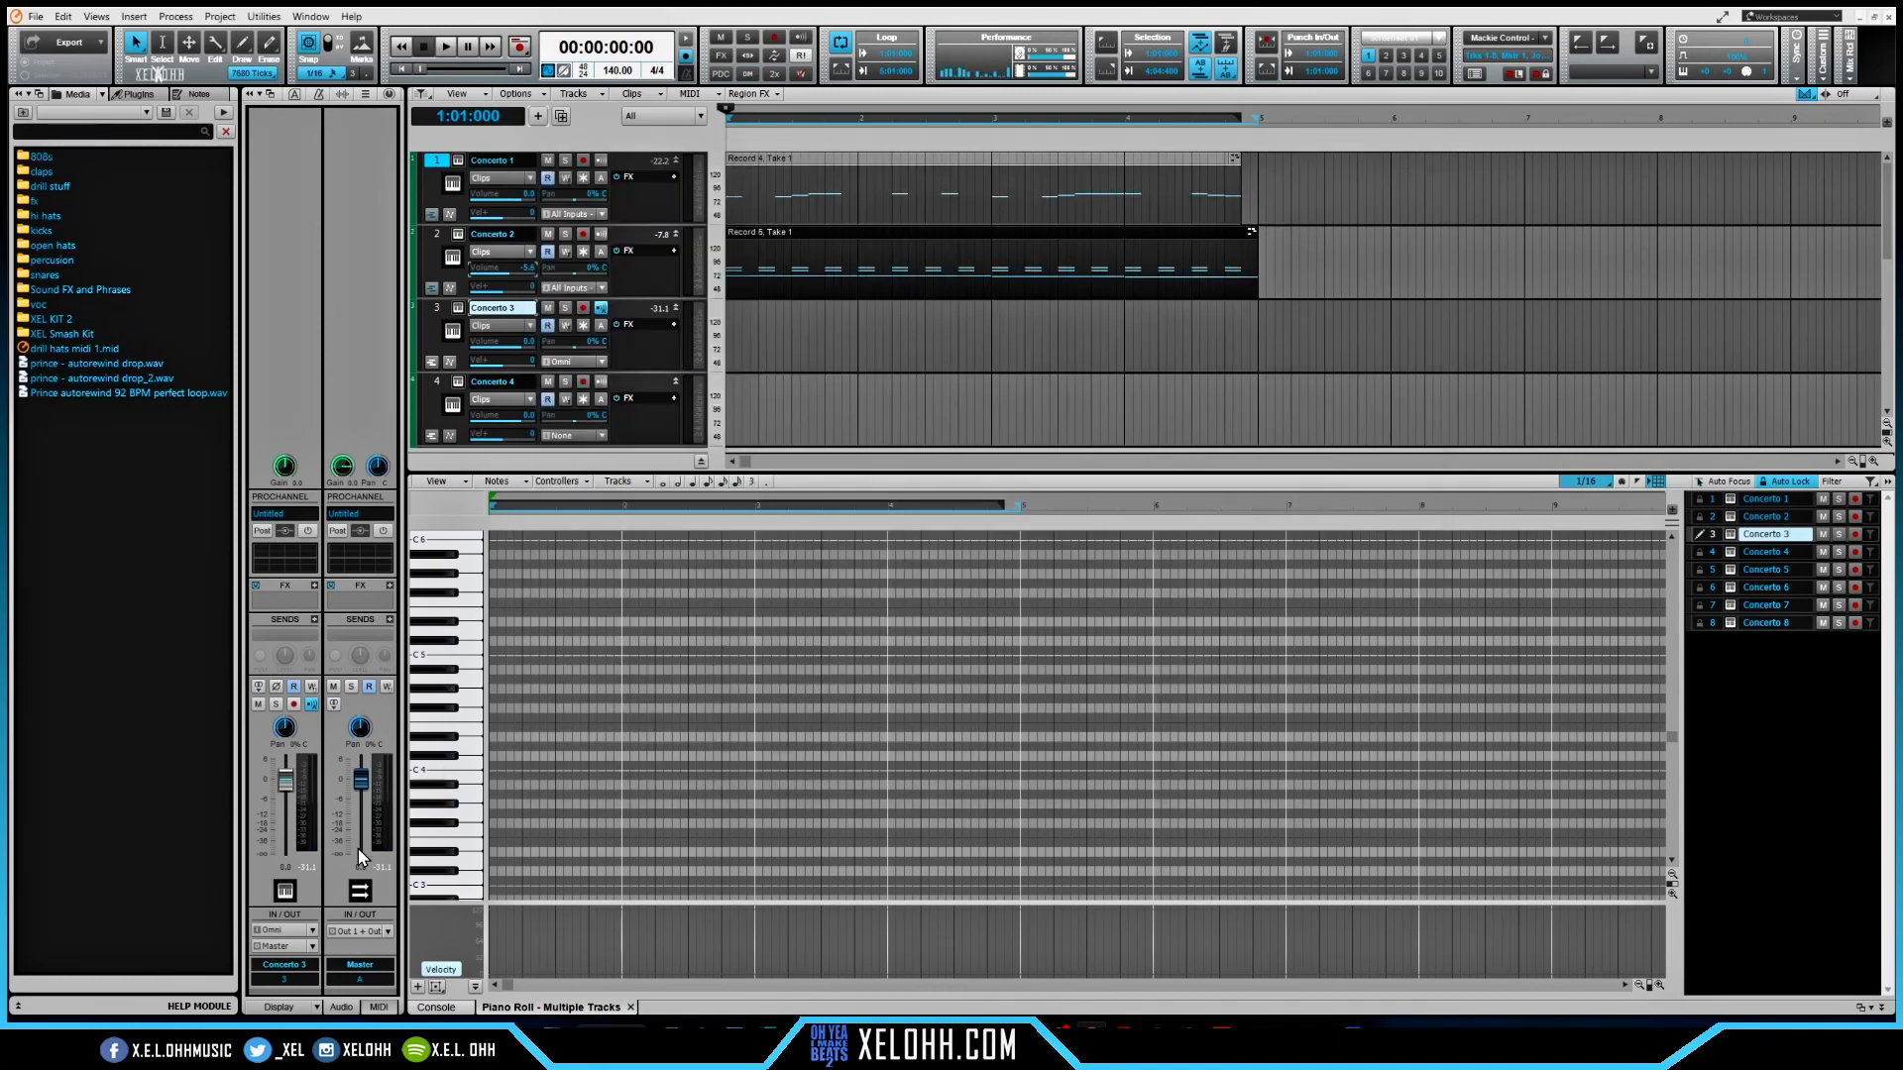
- Set the Concerto 3 track's snap-to-scale root to A and its scale to Aeolian (Natural Minor)
{"action": "left_click", "coordinate": [465, 924]}
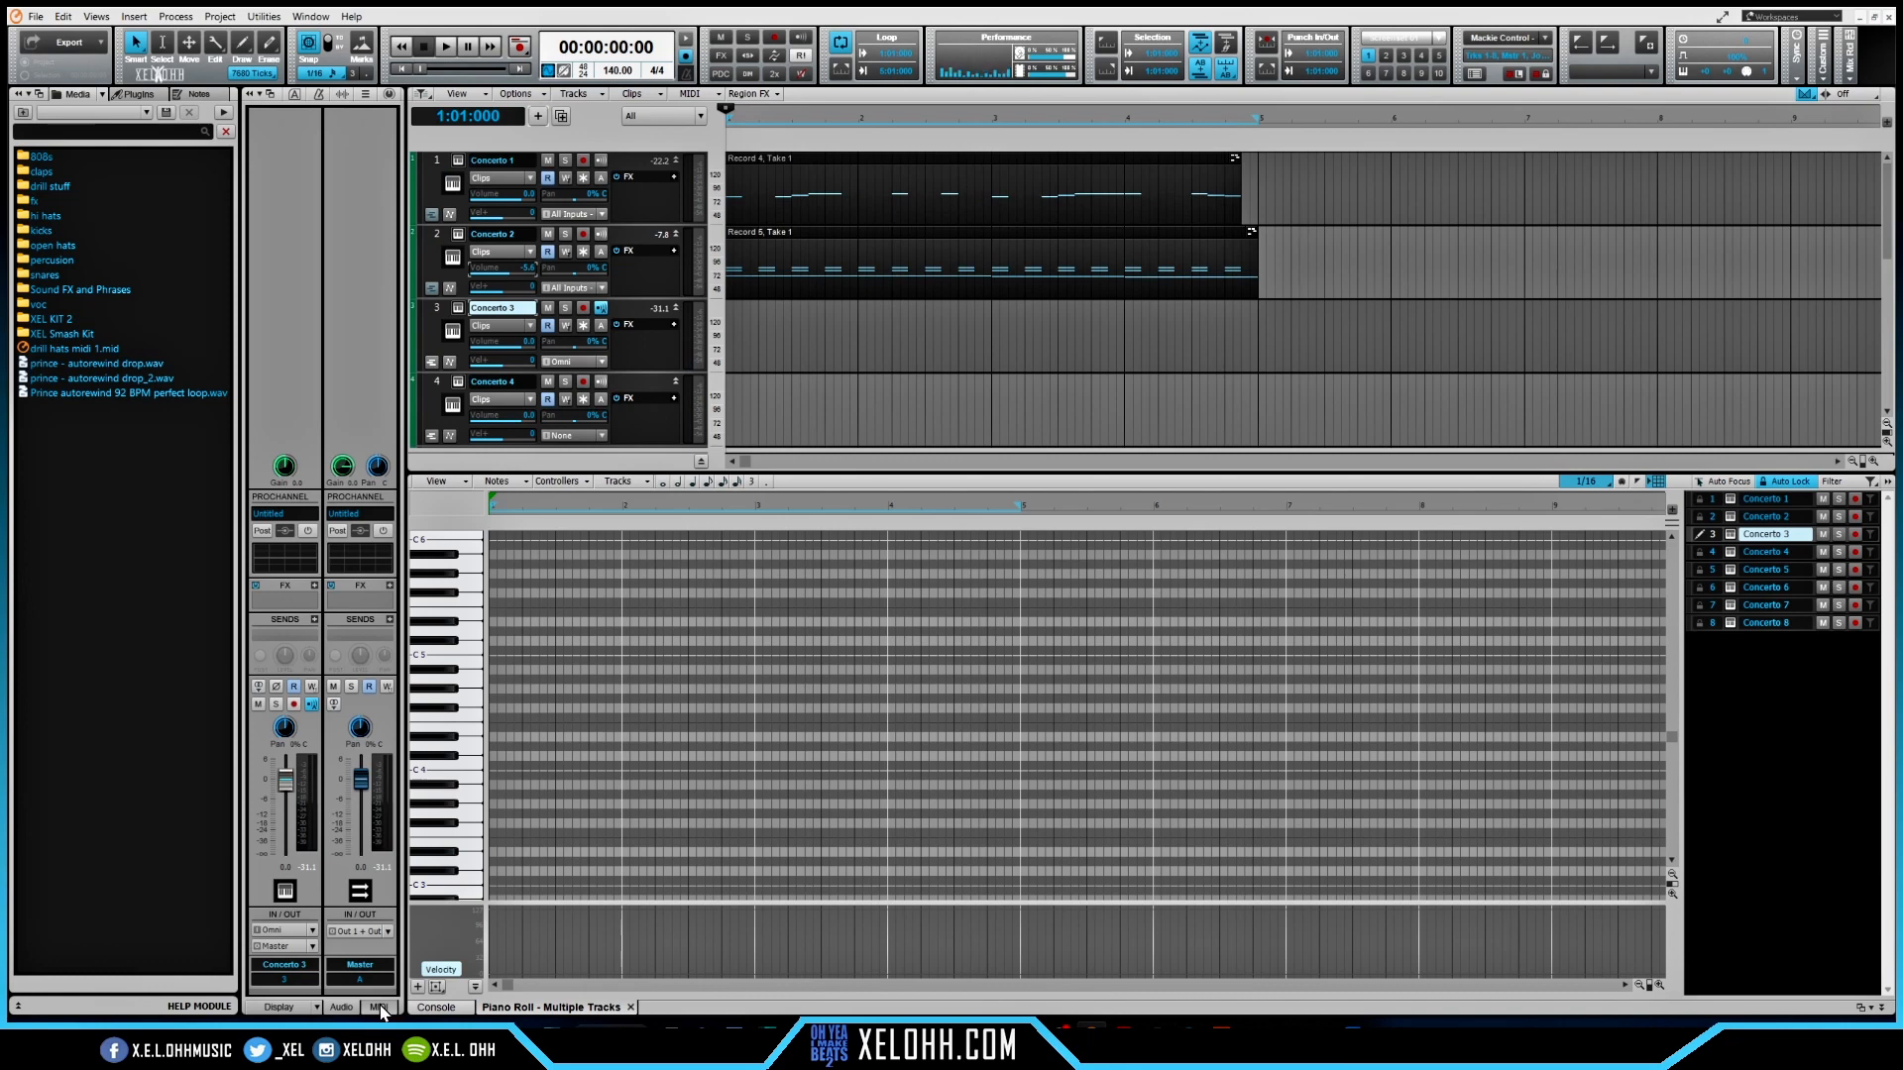
{"action": "left_click", "coordinate": [378, 1007]}
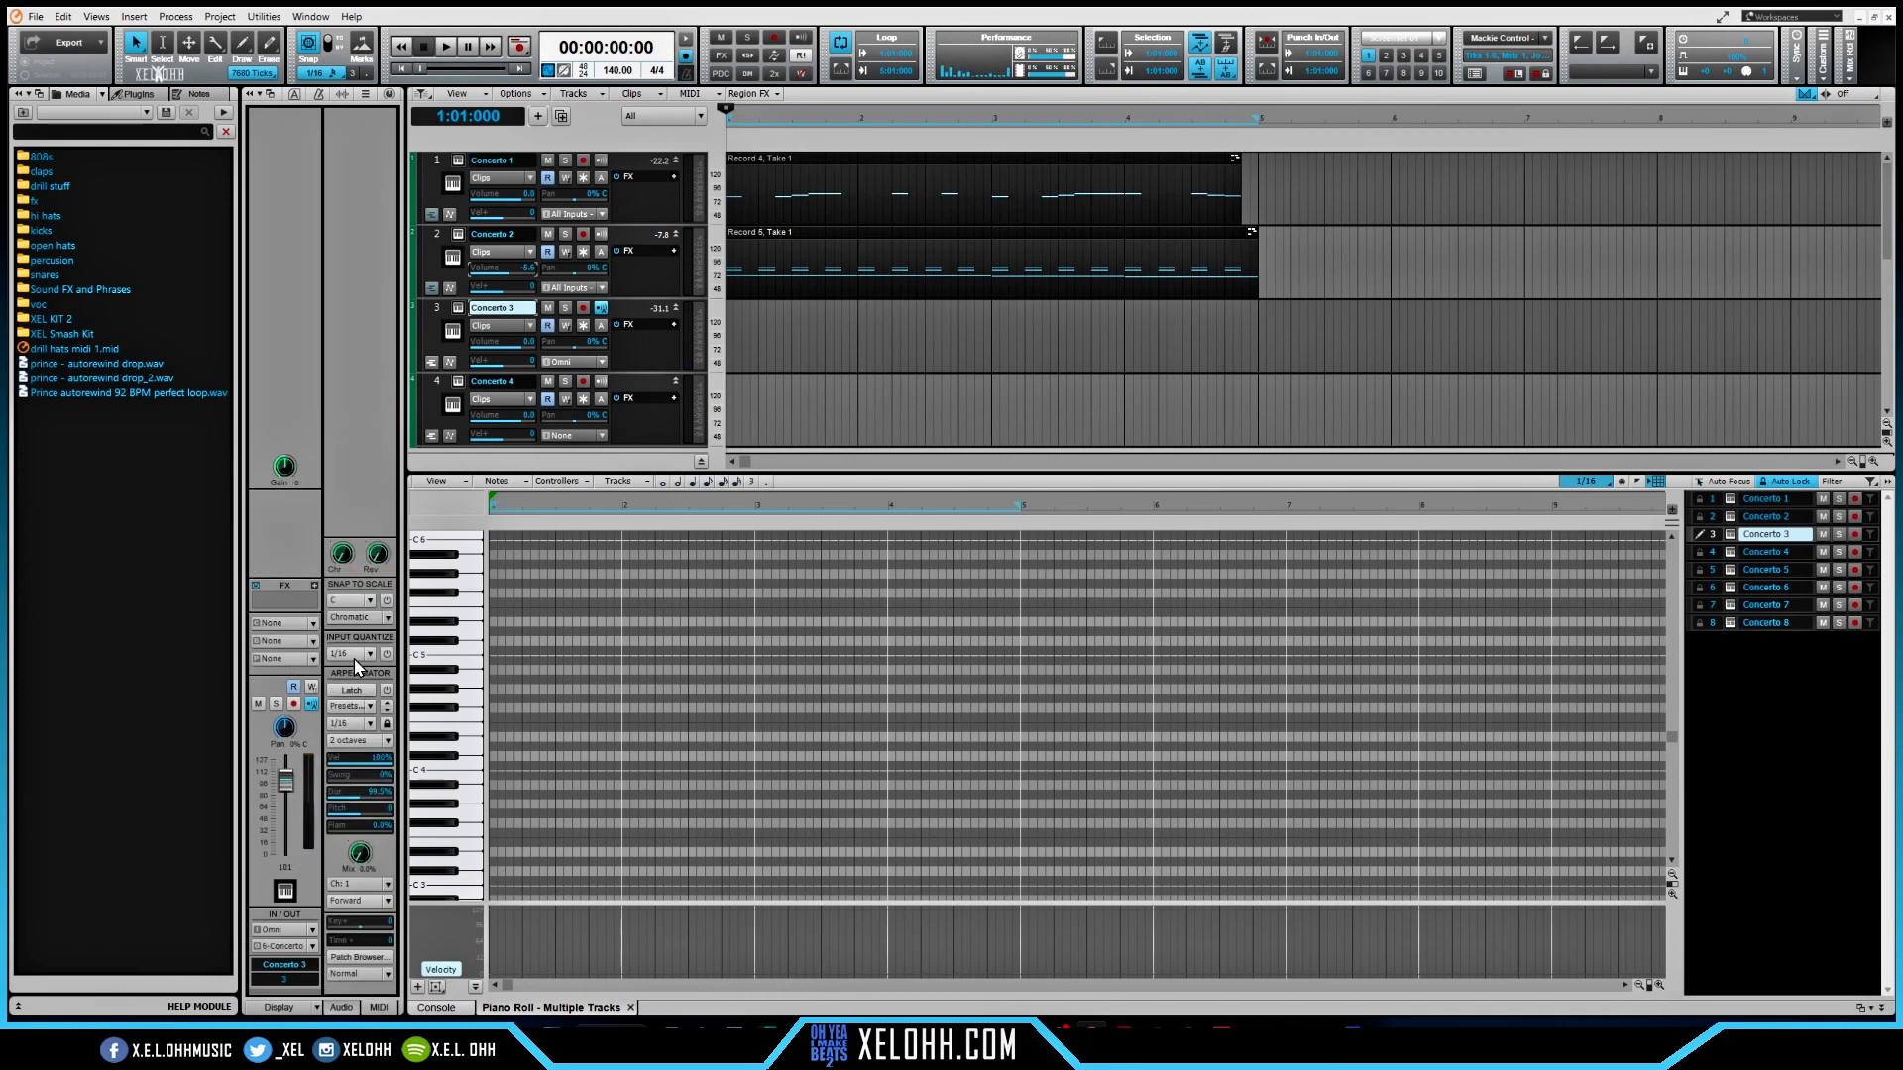
{"action": "left_click", "coordinate": [370, 600]}
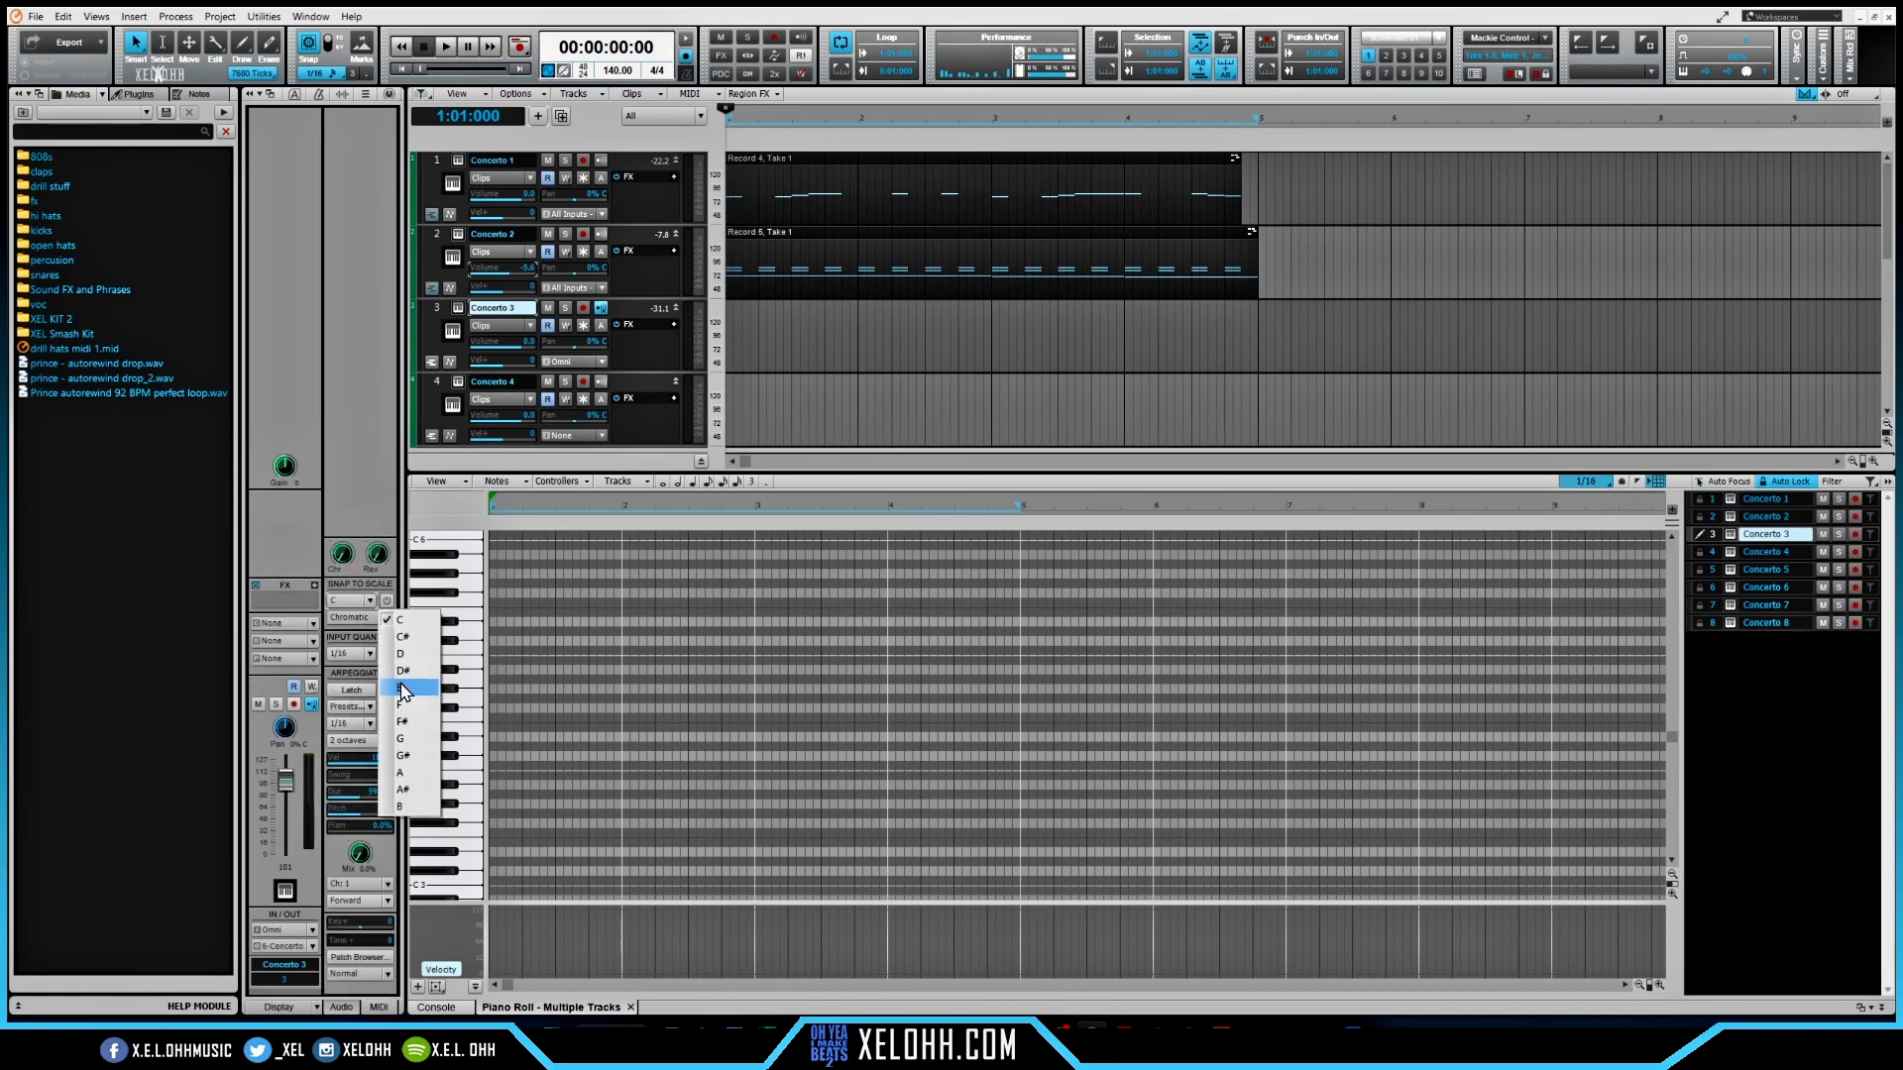
{"action": "left_click", "coordinate": [403, 773]}
{"action": "left_click", "coordinate": [388, 619]}
{"action": "mouse_move", "coordinate": [507, 641]}
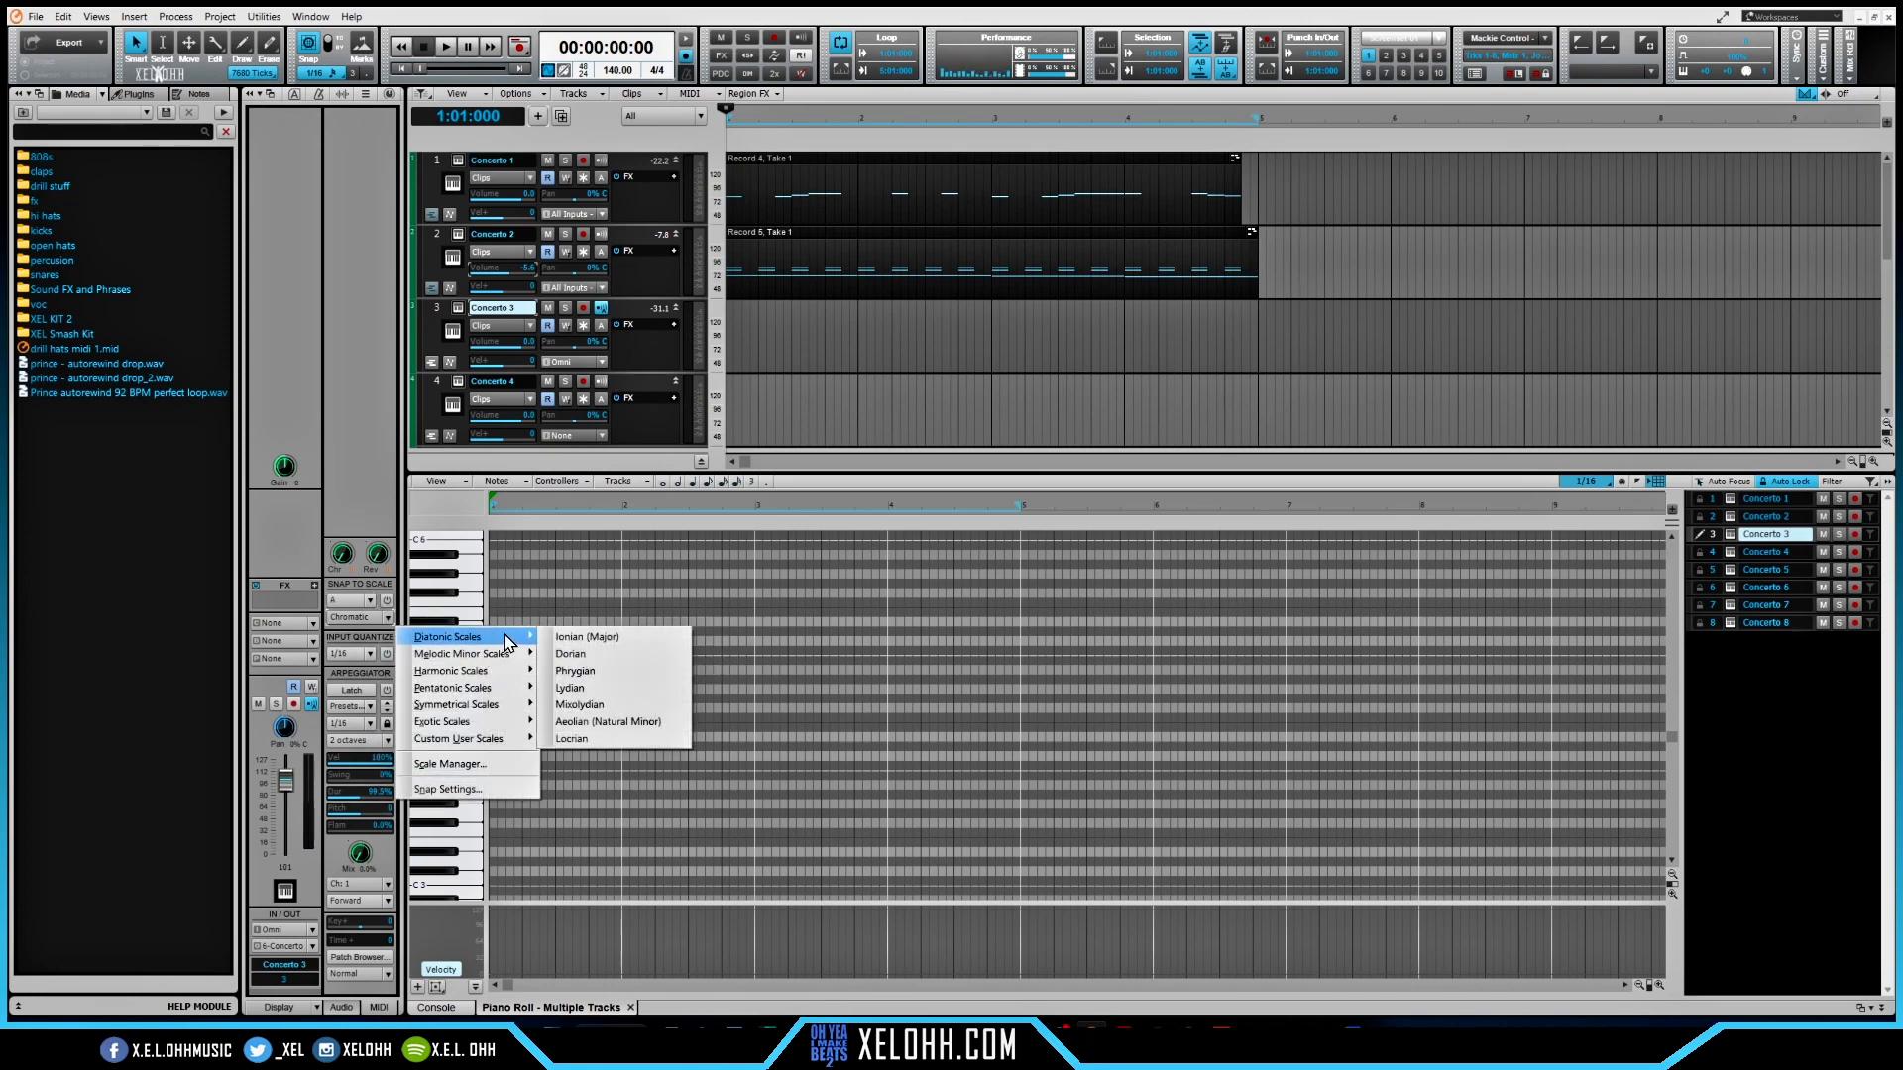
{"action": "left_click", "coordinate": [624, 721]}
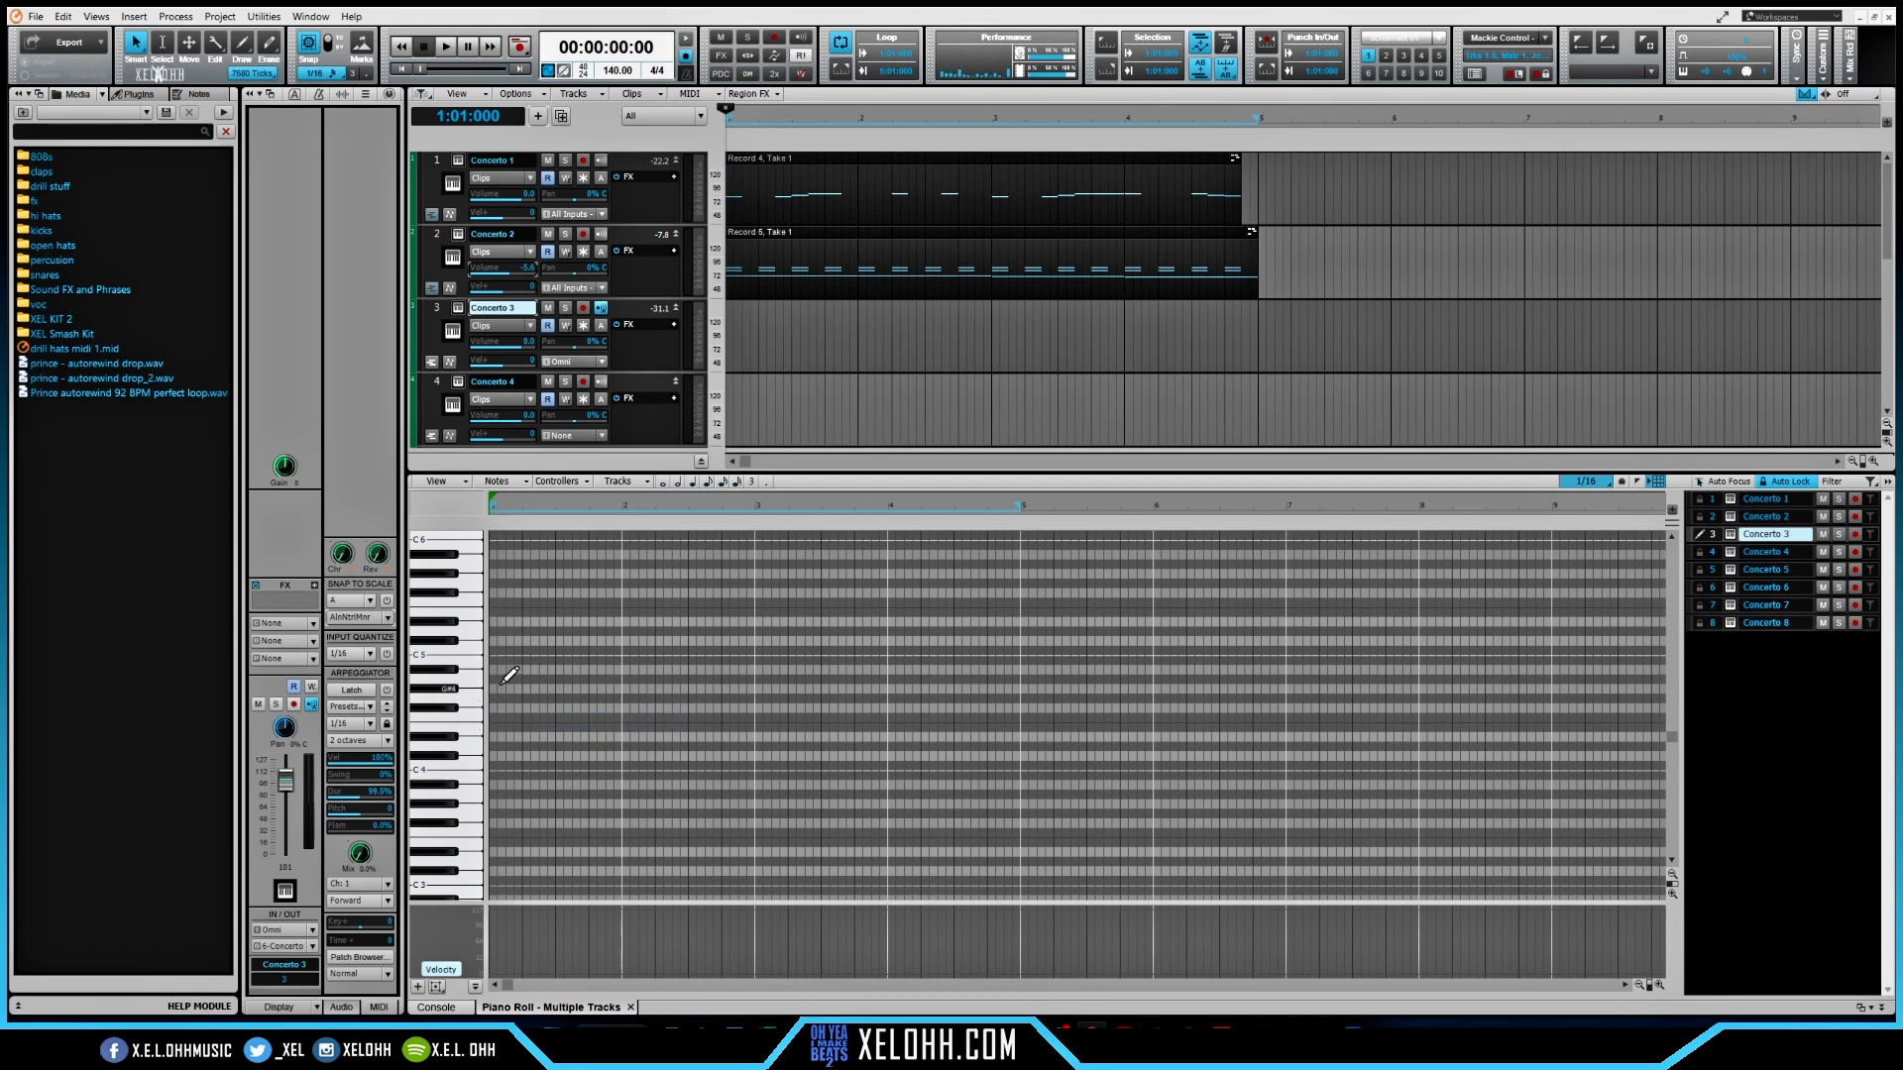
- Build an A4, C5 and E5 chord at bar 1 of Concerto 3 with snap-to-scale enabled, and lengthen it to two bars
{"action": "left_click", "coordinate": [499, 680]}
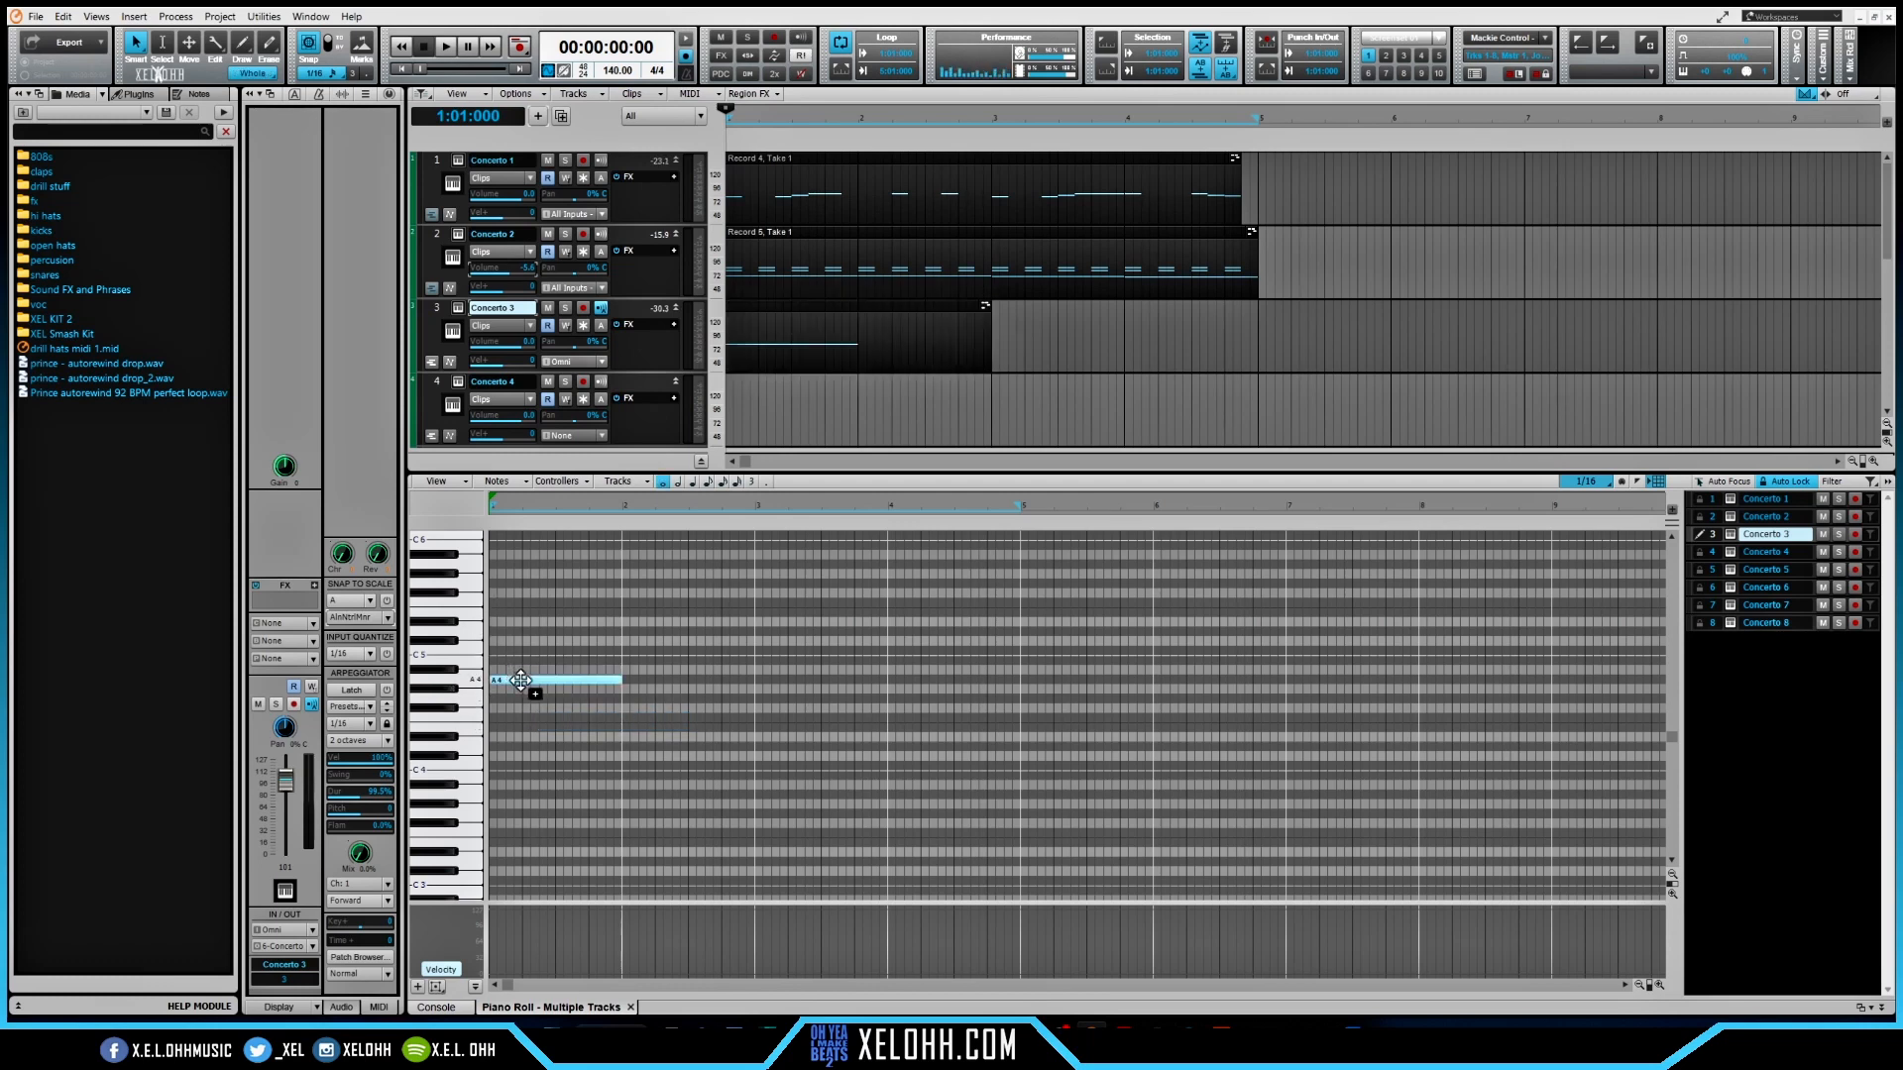
{"action": "left_click_drag", "start_coordinate": [520, 680], "coordinate": [519, 641]}
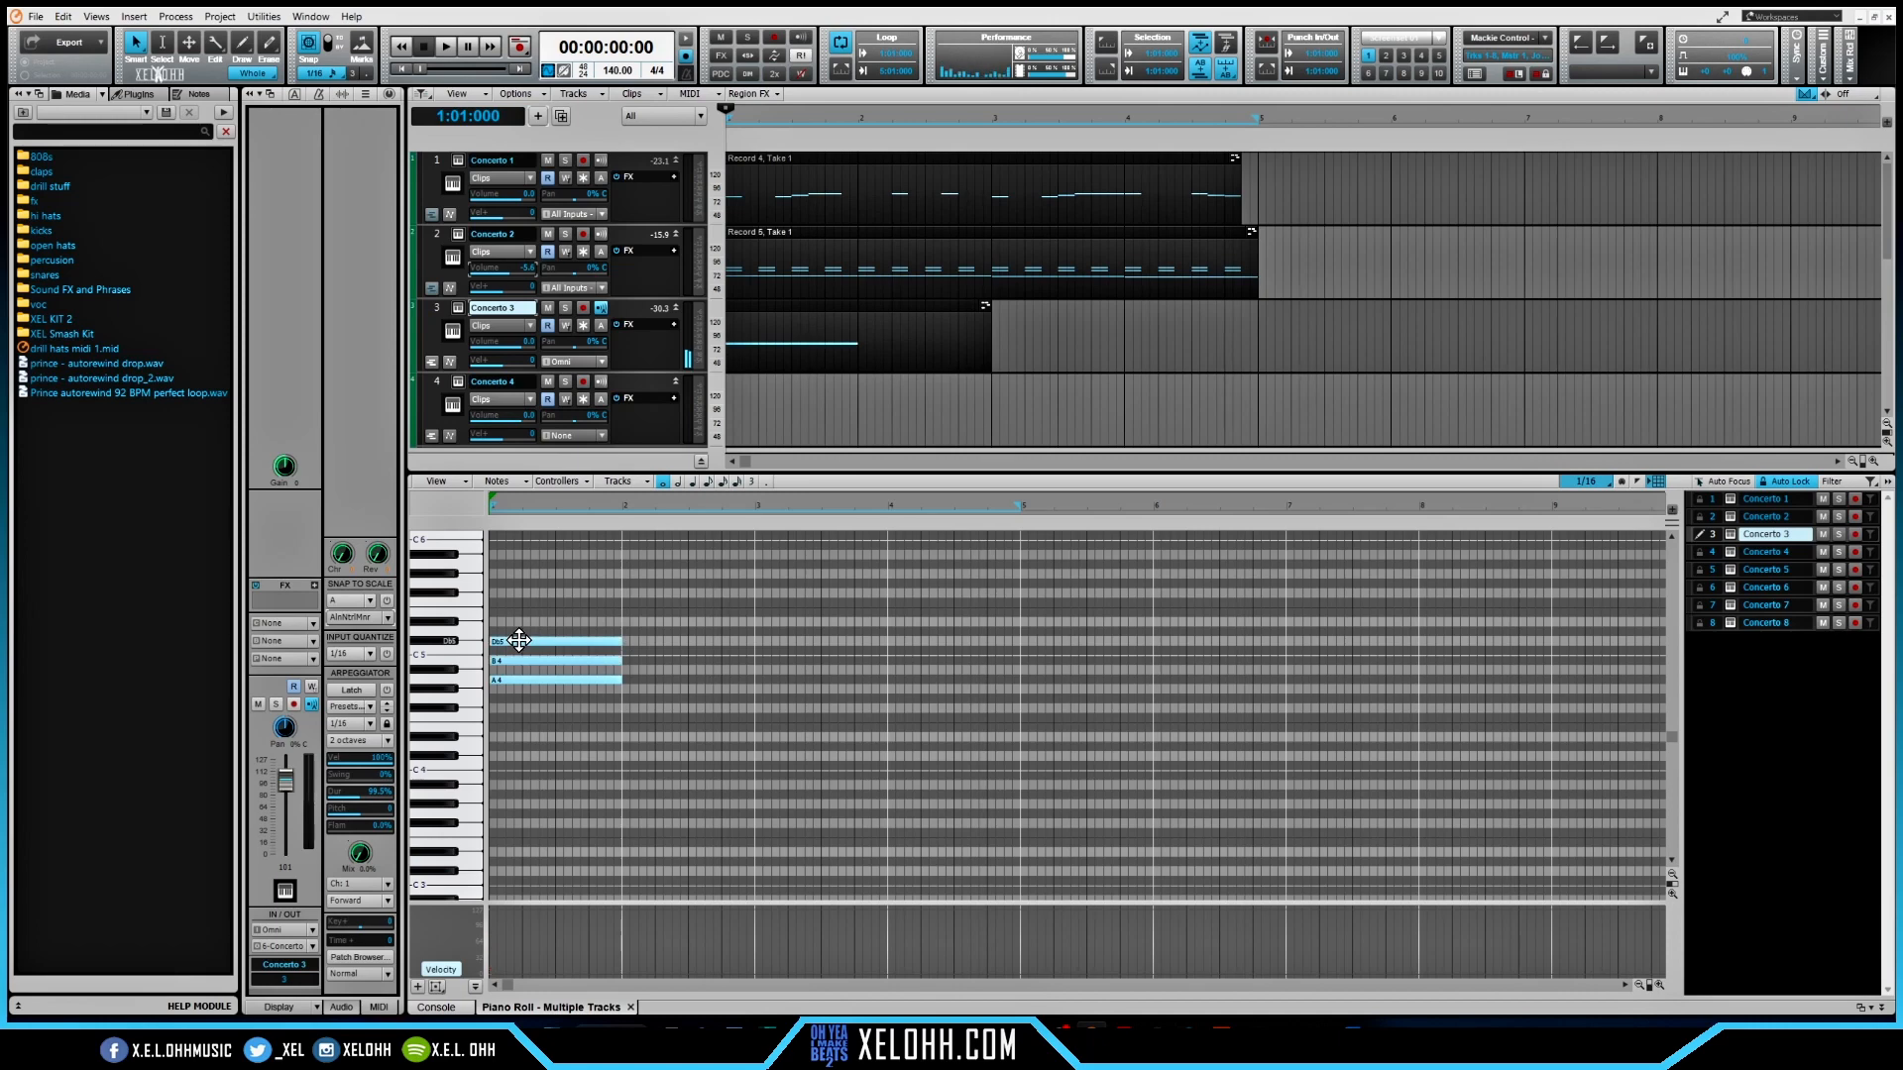
{"action": "left_click", "coordinate": [388, 600]}
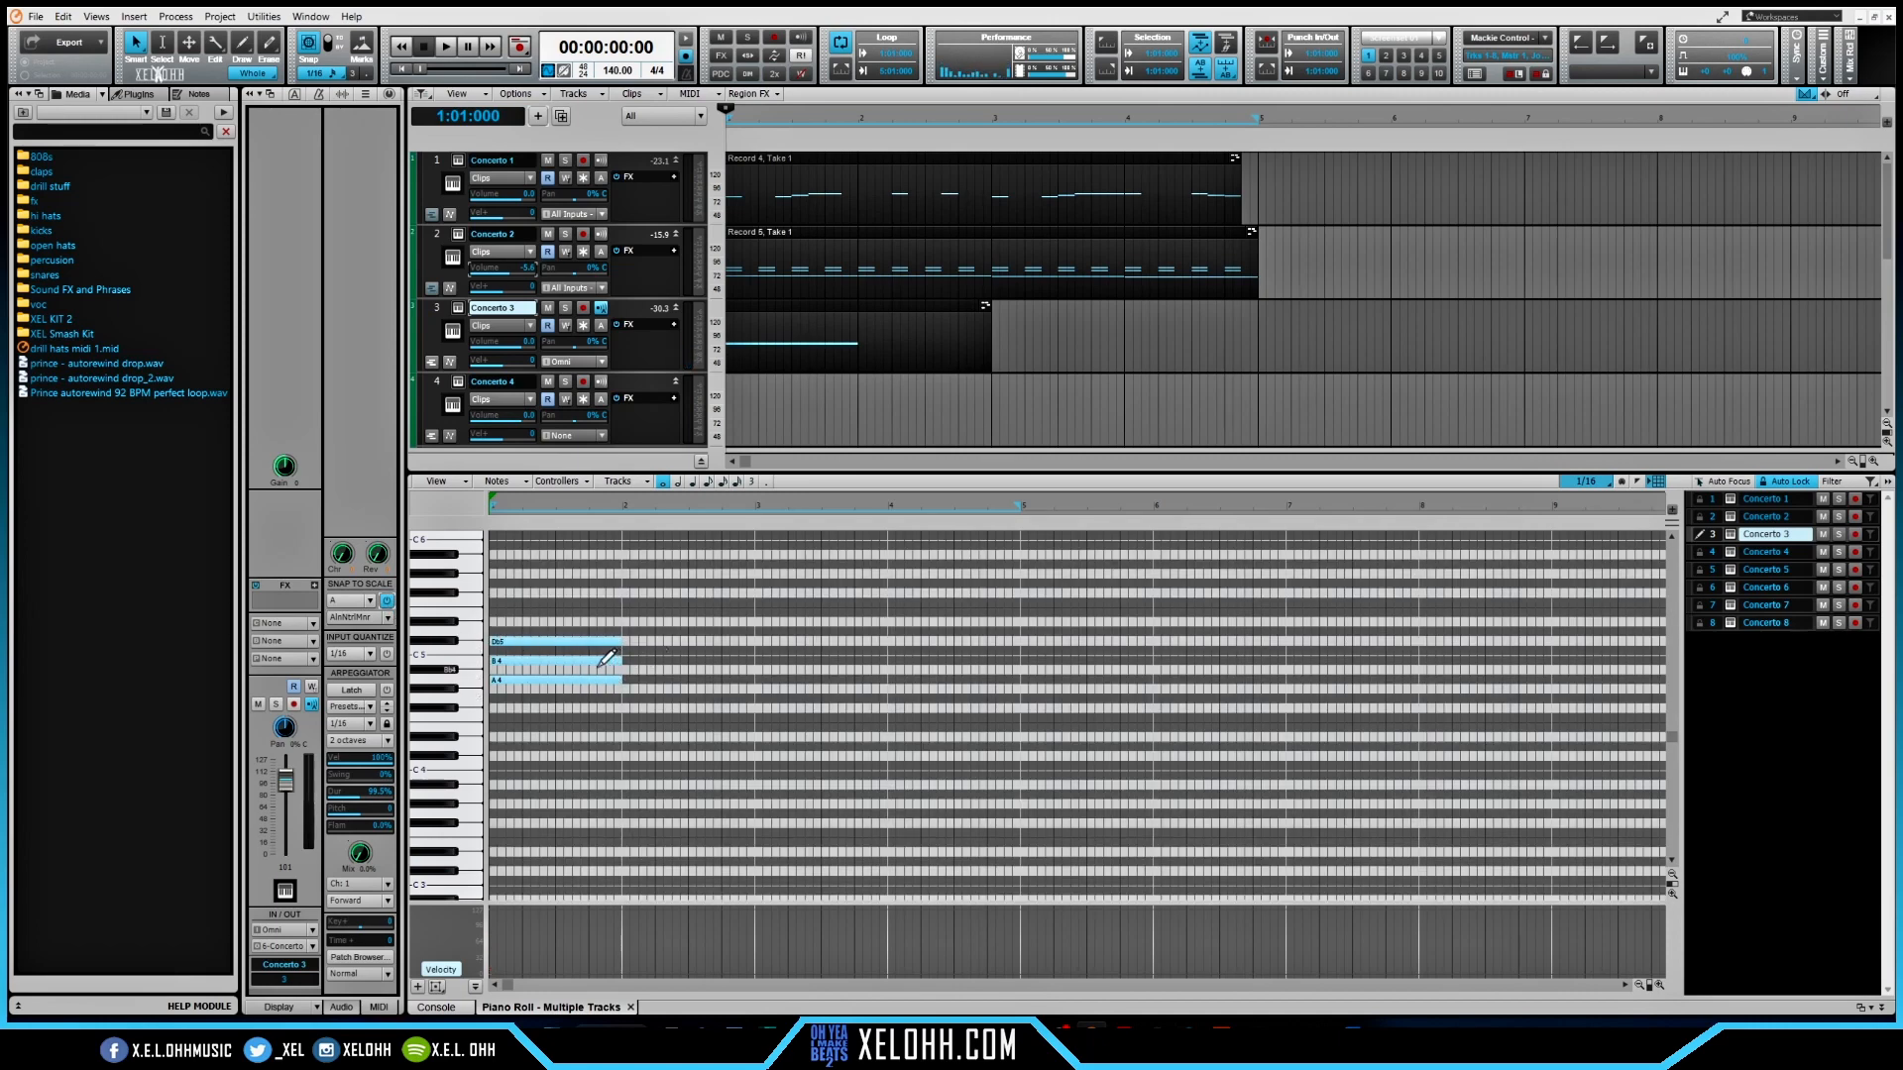
{"action": "left_click_drag", "start_coordinate": [561, 662], "coordinate": [565, 638]}
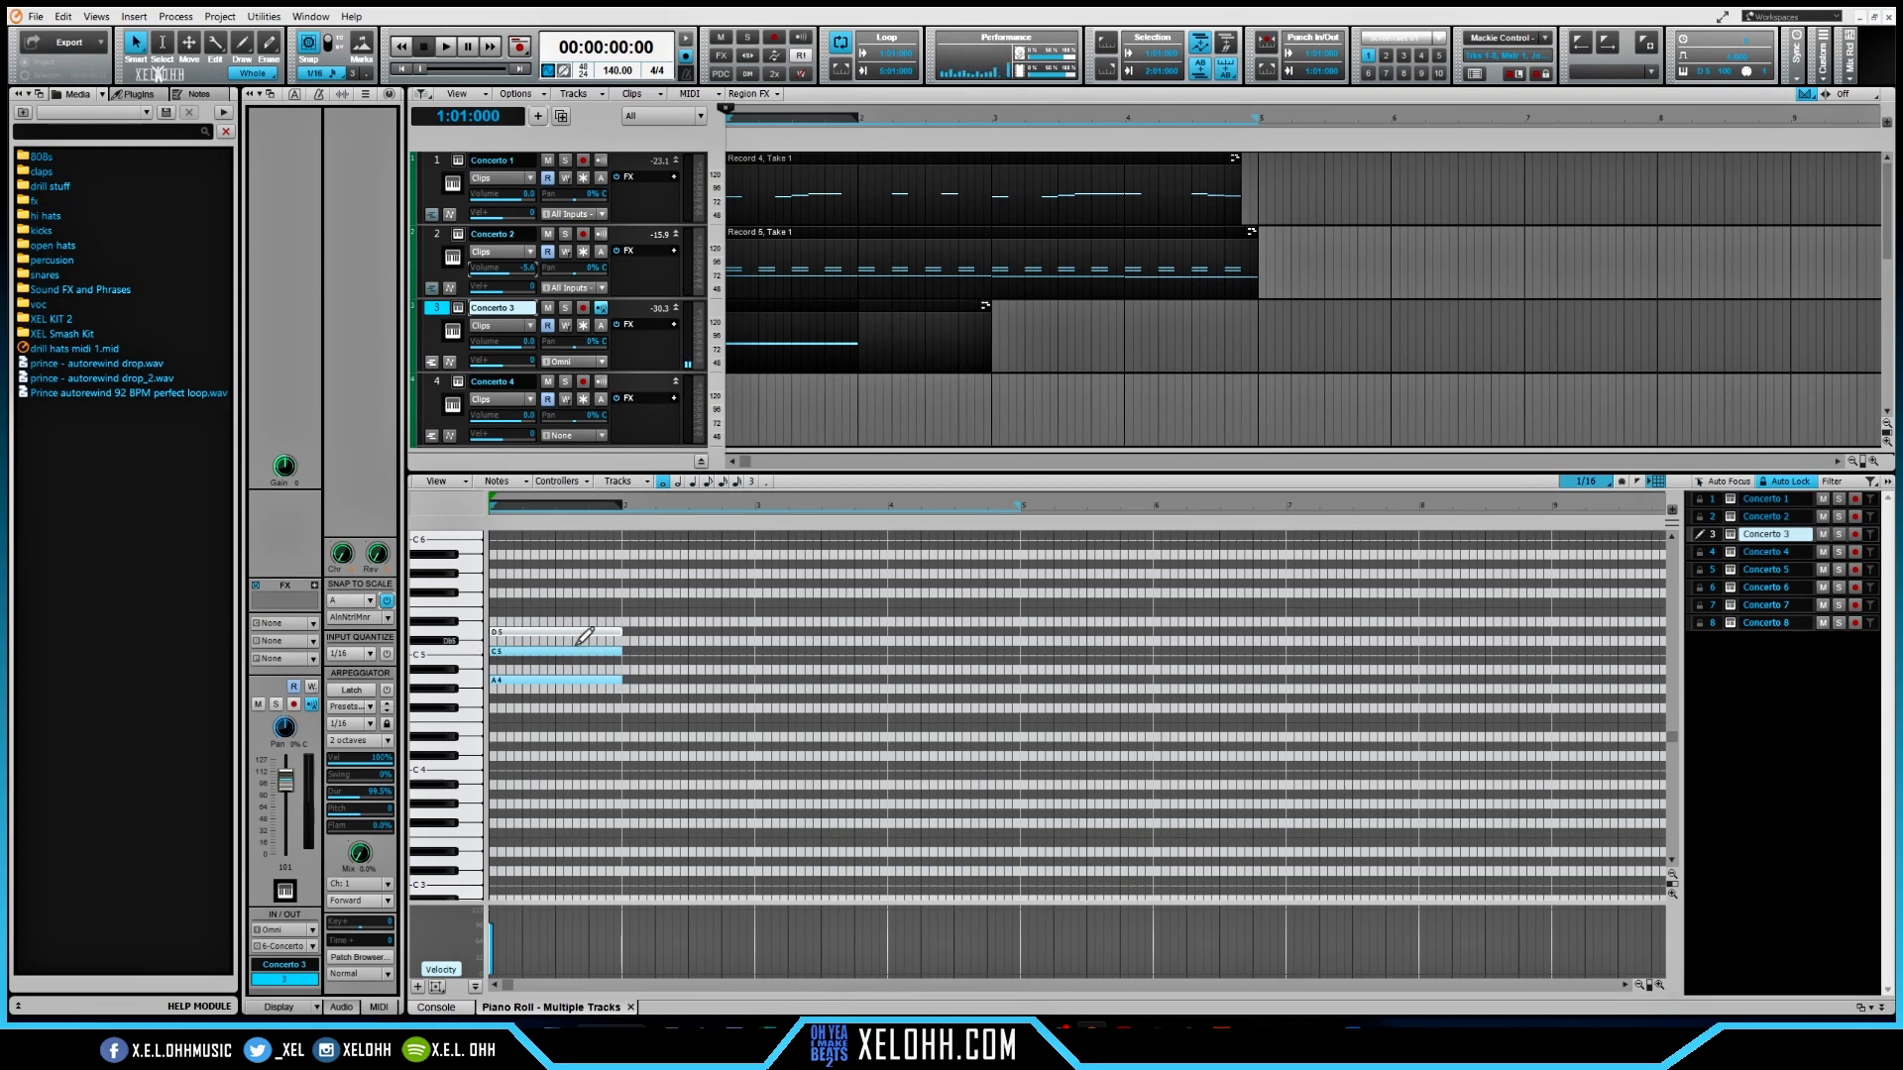
{"action": "left_click_drag", "start_coordinate": [578, 633], "coordinate": [578, 614]}
{"action": "key", "text": "space"}
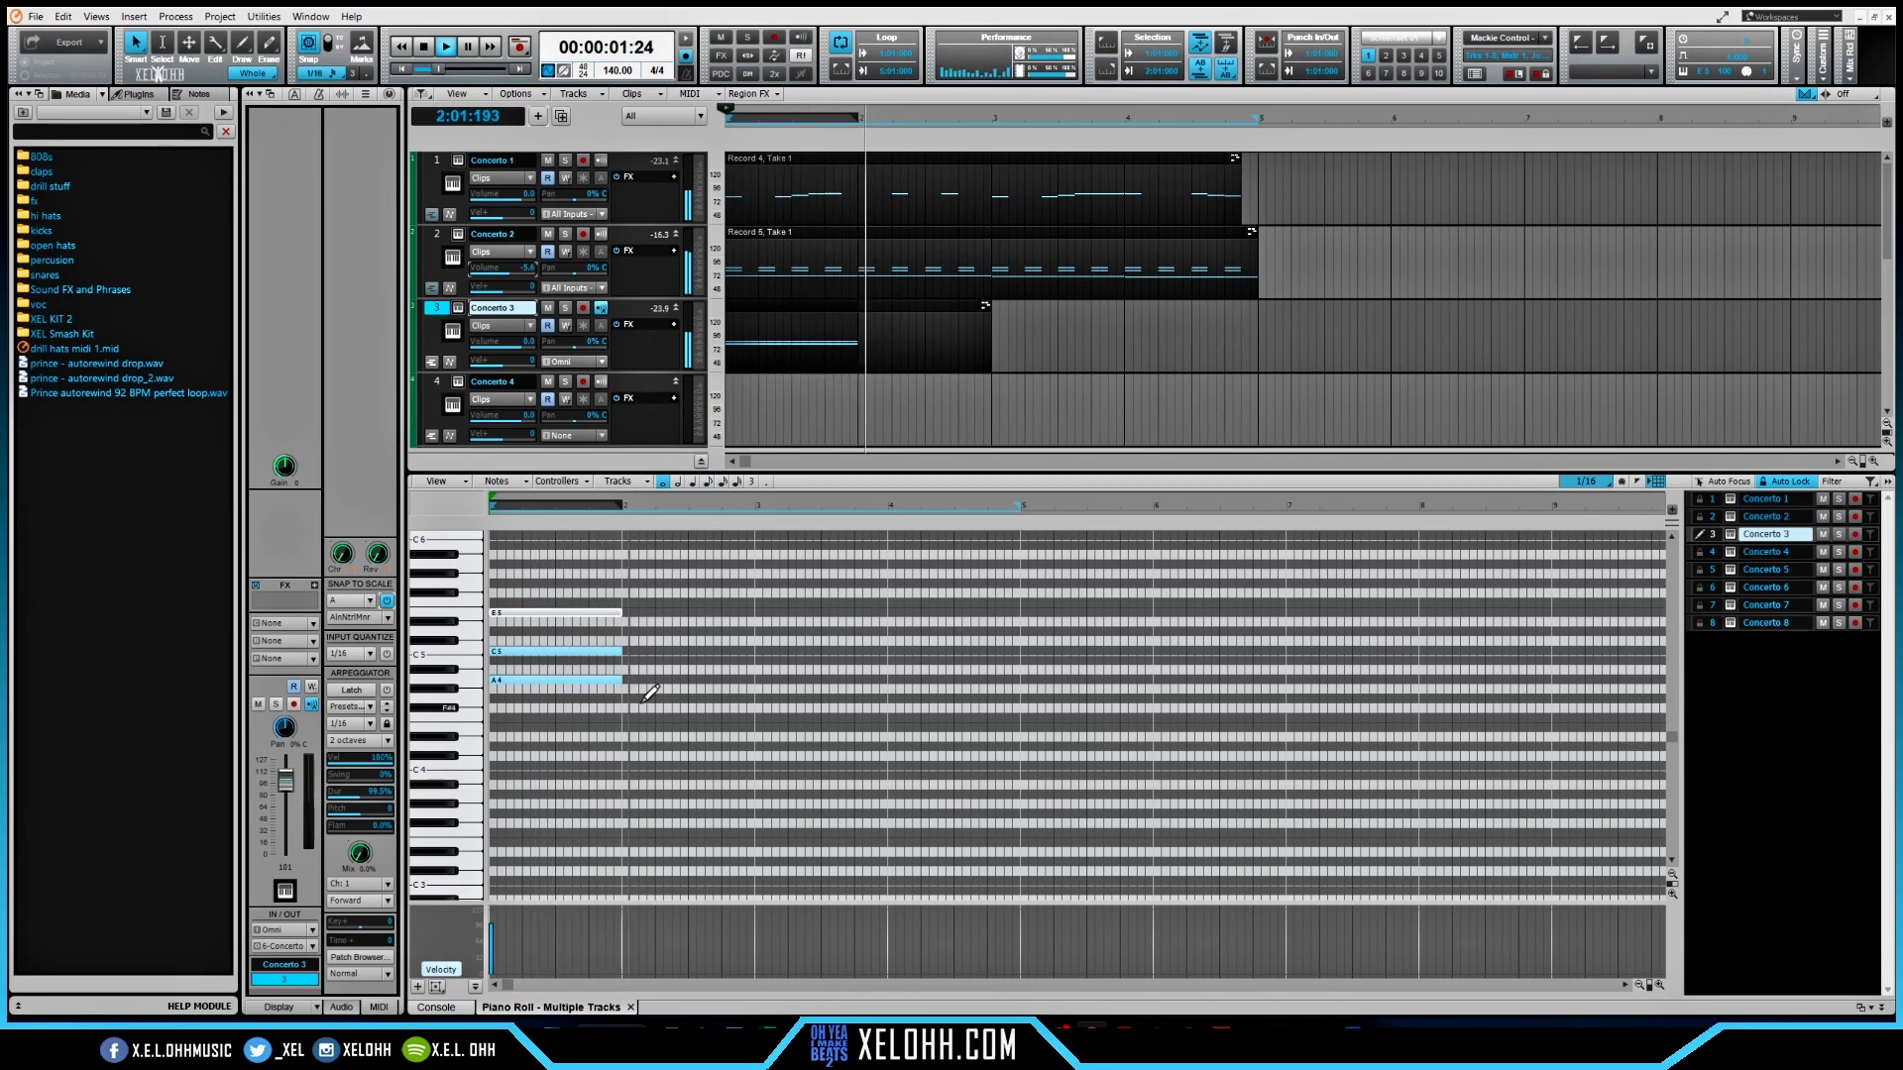
{"action": "key", "text": "space"}
{"action": "mouse_move", "coordinate": [607, 707]}
{"action": "left_mouse_down"}
{"action": "mouse_move", "coordinate": [611, 578]}
{"action": "mouse_move", "coordinate": [754, 636]}
{"action": "left_mouse_up"}
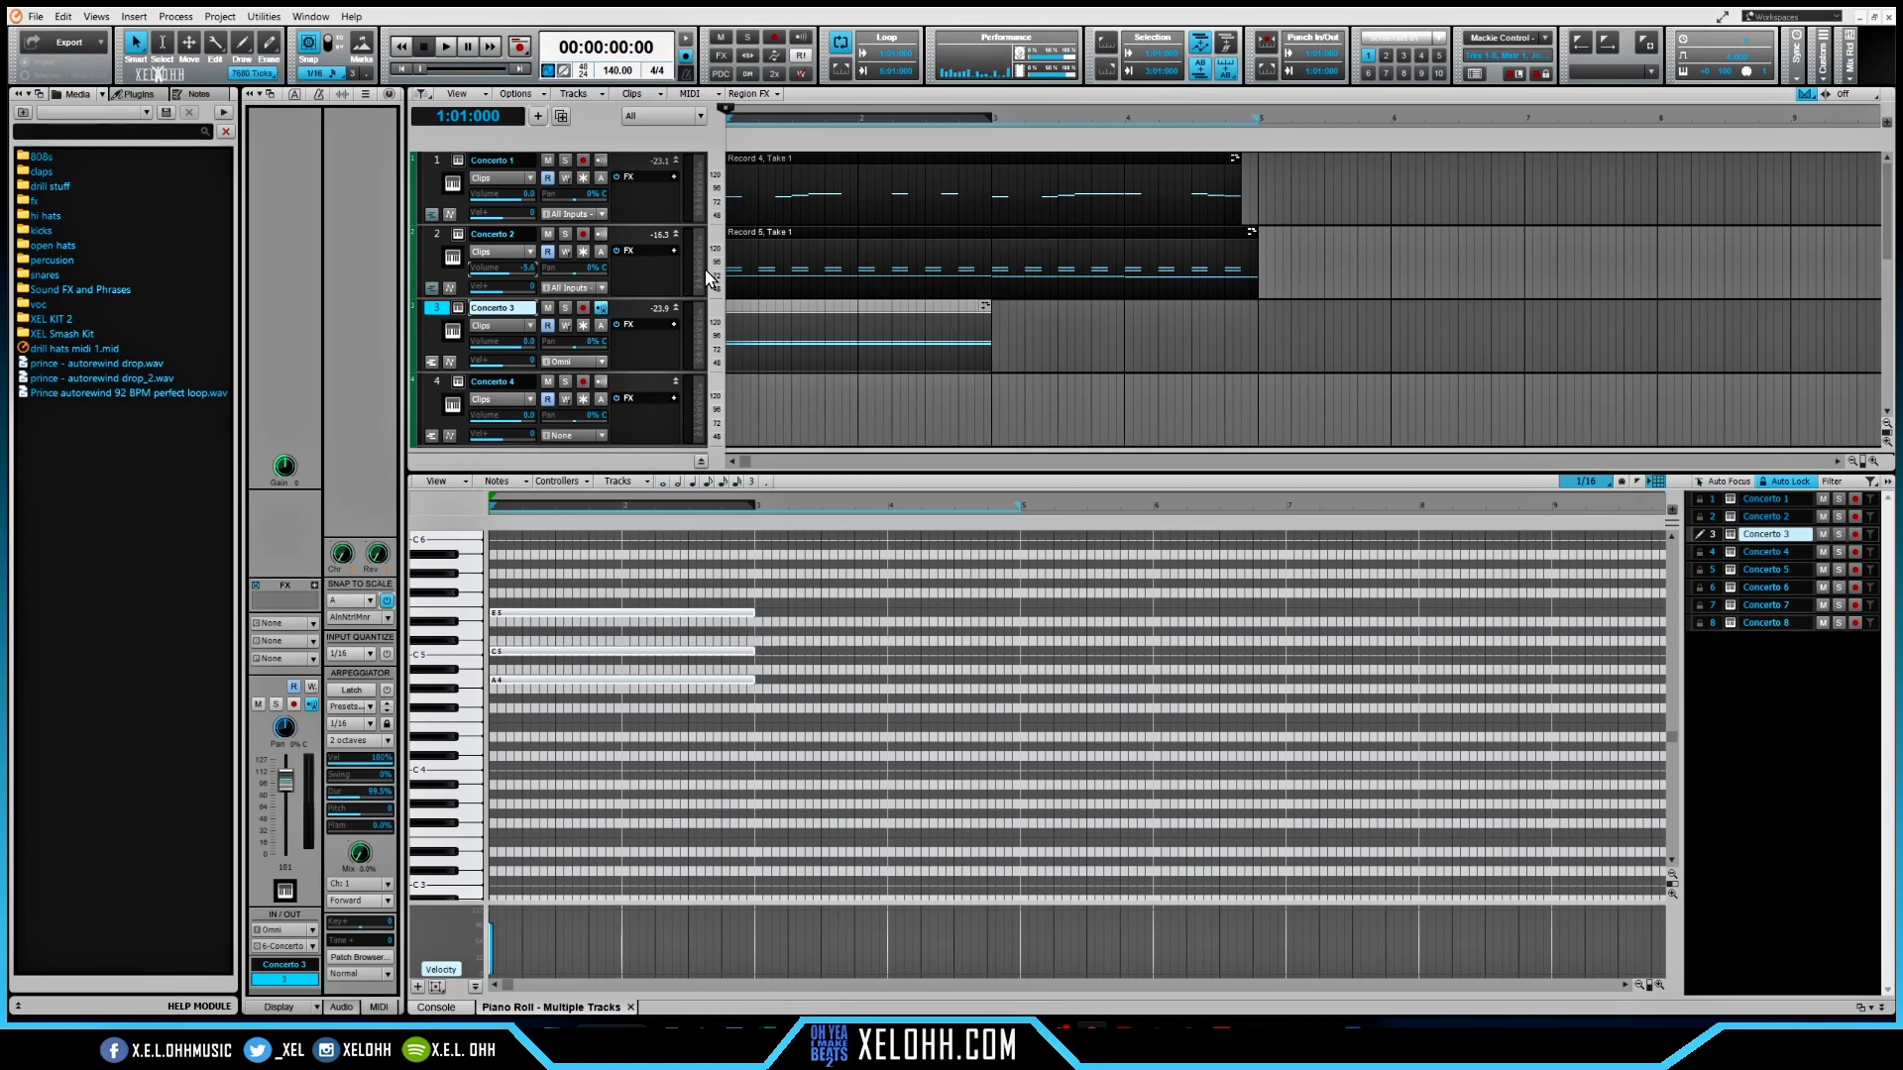
- Add one-bar chords of G4, B4, D5 at bar 3 and F4, A4, C5 at bar 4, and play them back
{"action": "left_click", "coordinate": [763, 691]}
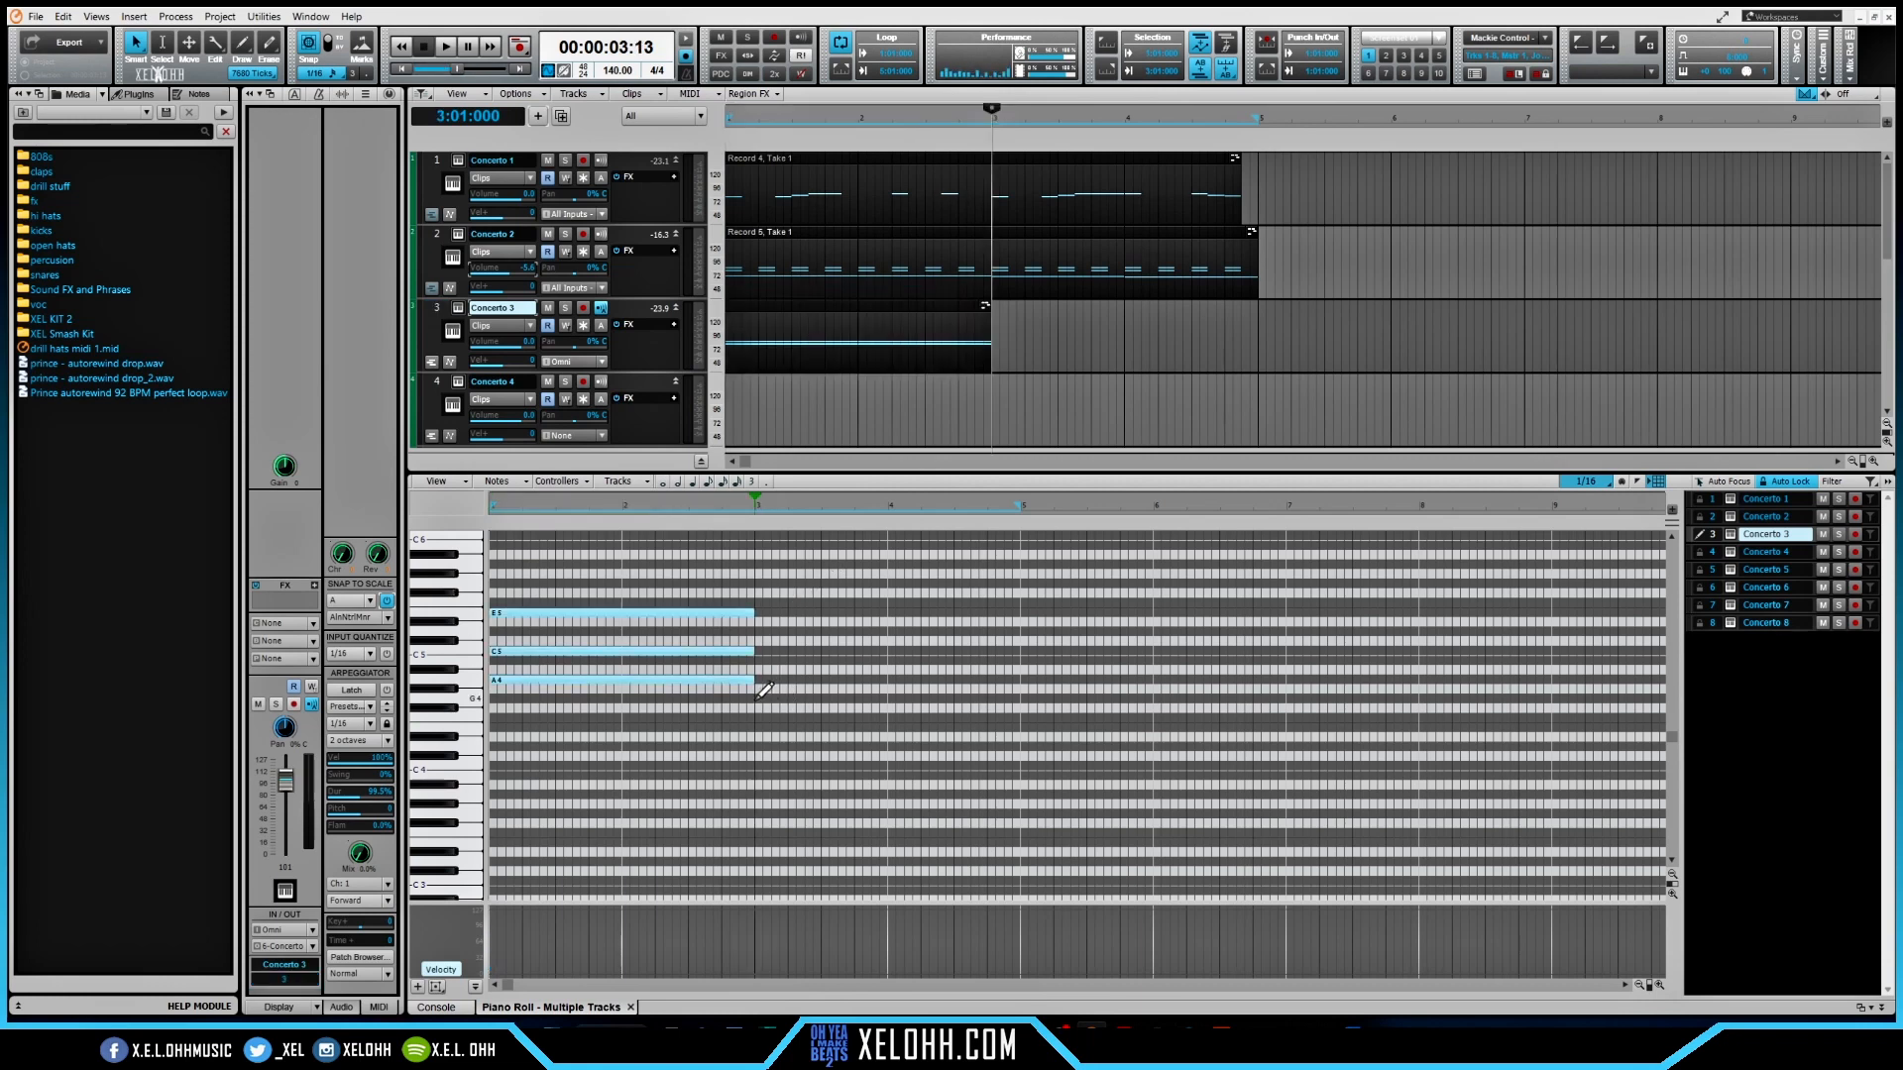
{"action": "left_click", "coordinate": [758, 701]}
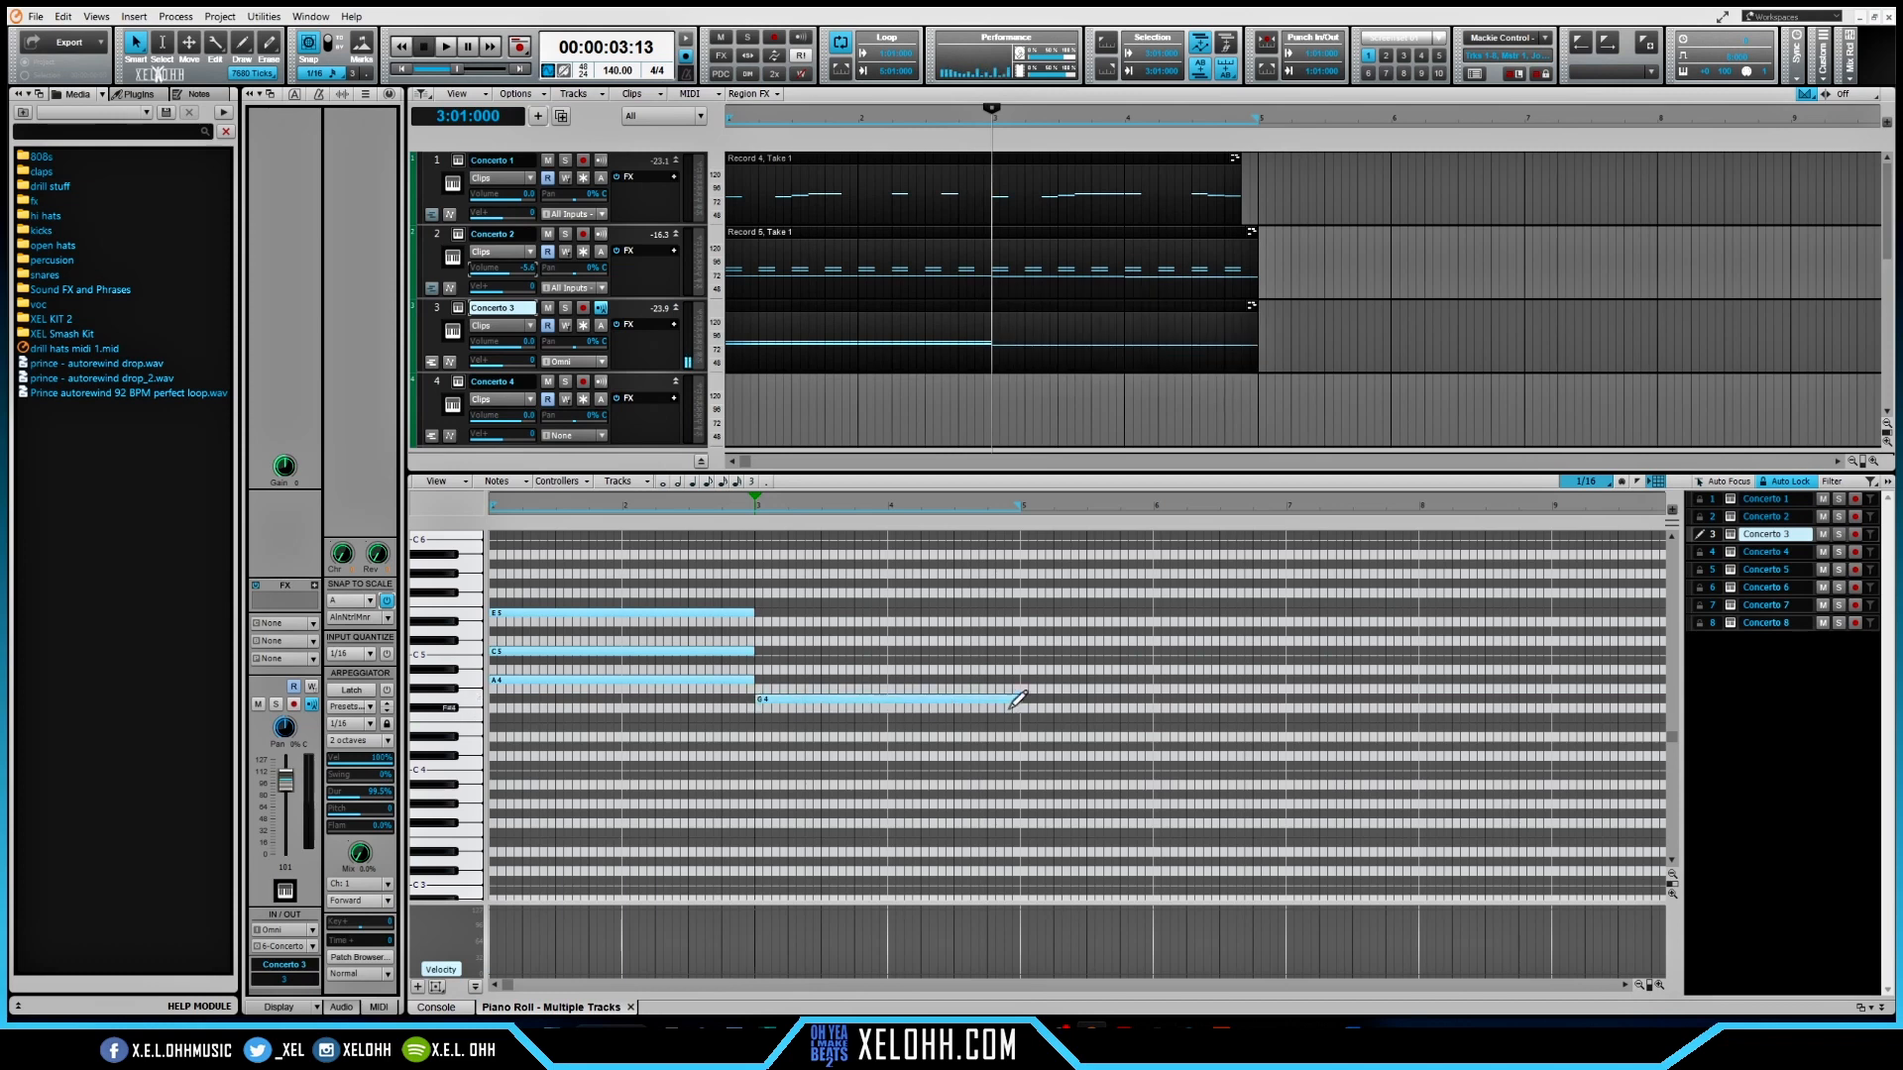
{"action": "left_click_drag", "start_coordinate": [1018, 698], "coordinate": [887, 698]}
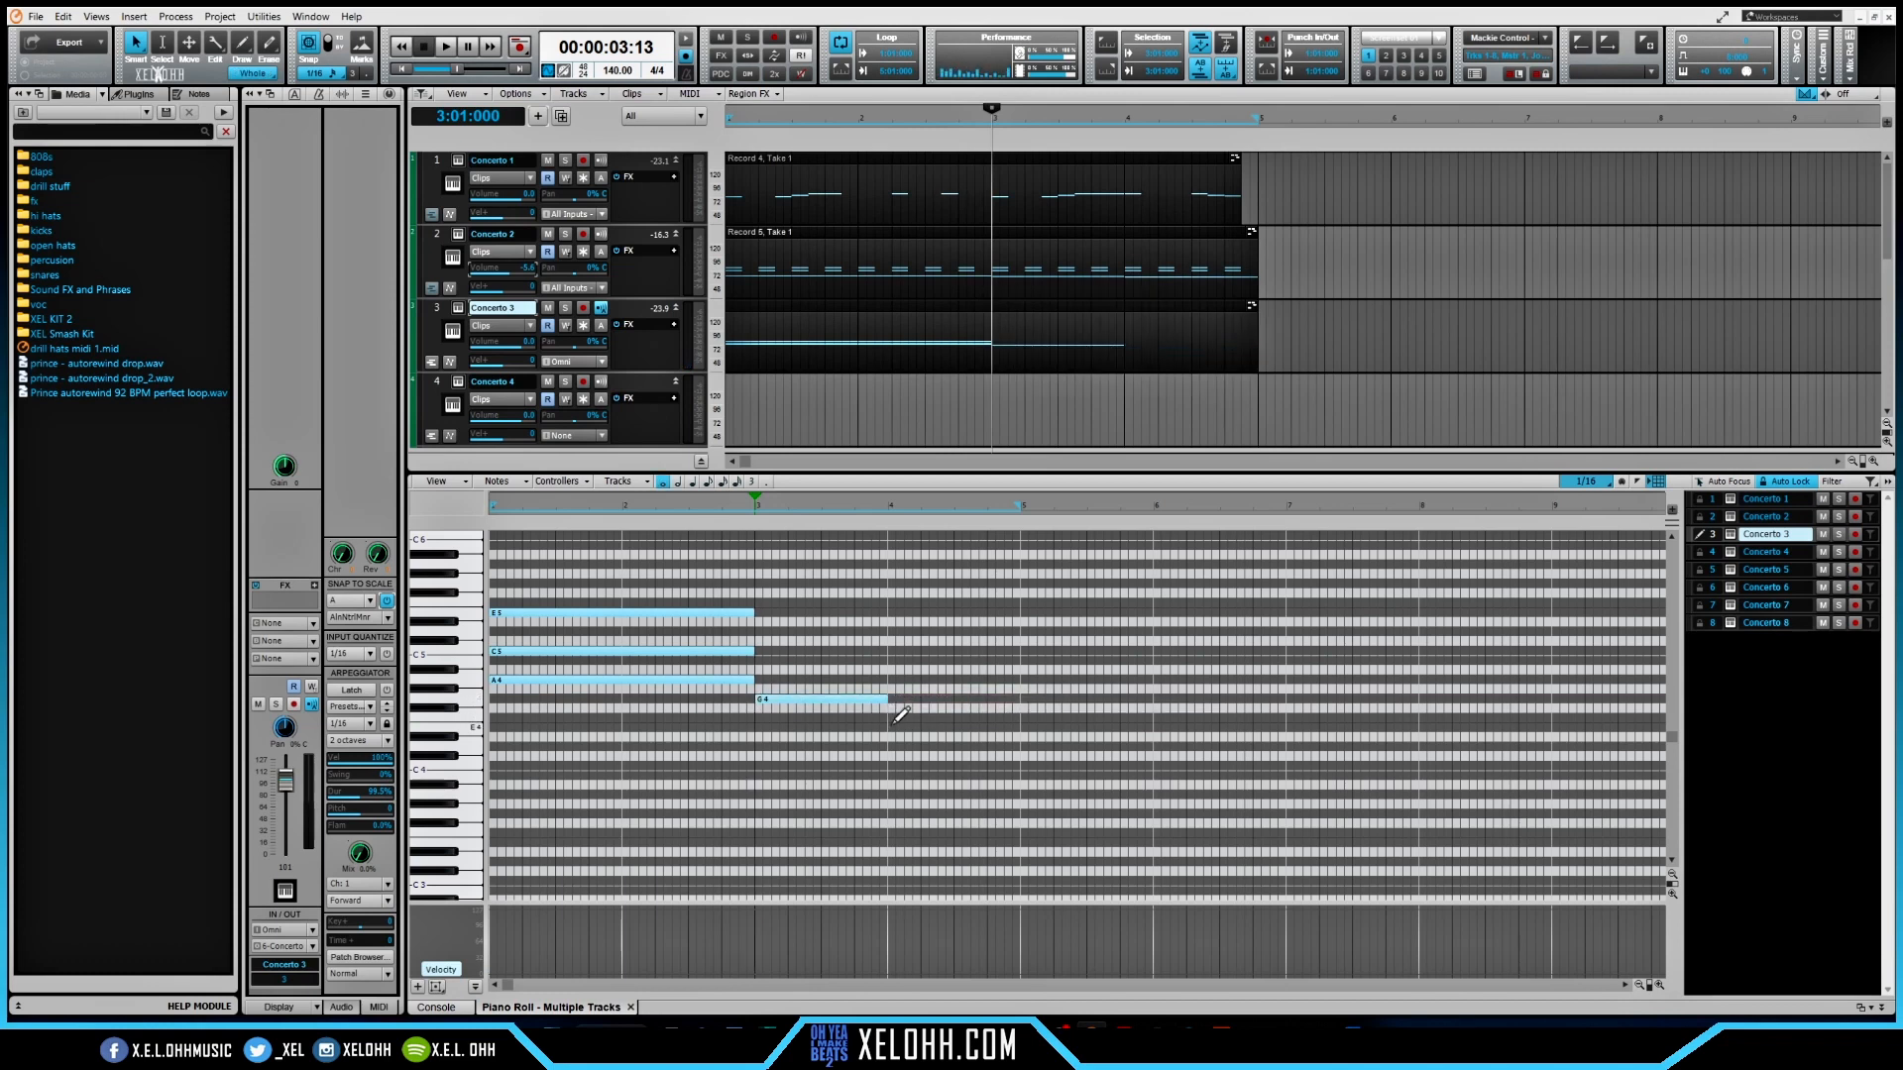
{"action": "left_click", "coordinate": [889, 728]}
{"action": "left_click_drag", "start_coordinate": [926, 727], "coordinate": [821, 661]}
{"action": "left_click", "coordinate": [821, 699], "text": "ctrl"}
{"action": "left_click_drag", "start_coordinate": [821, 661], "coordinate": [820, 633]}
{"action": "key", "text": "space"}
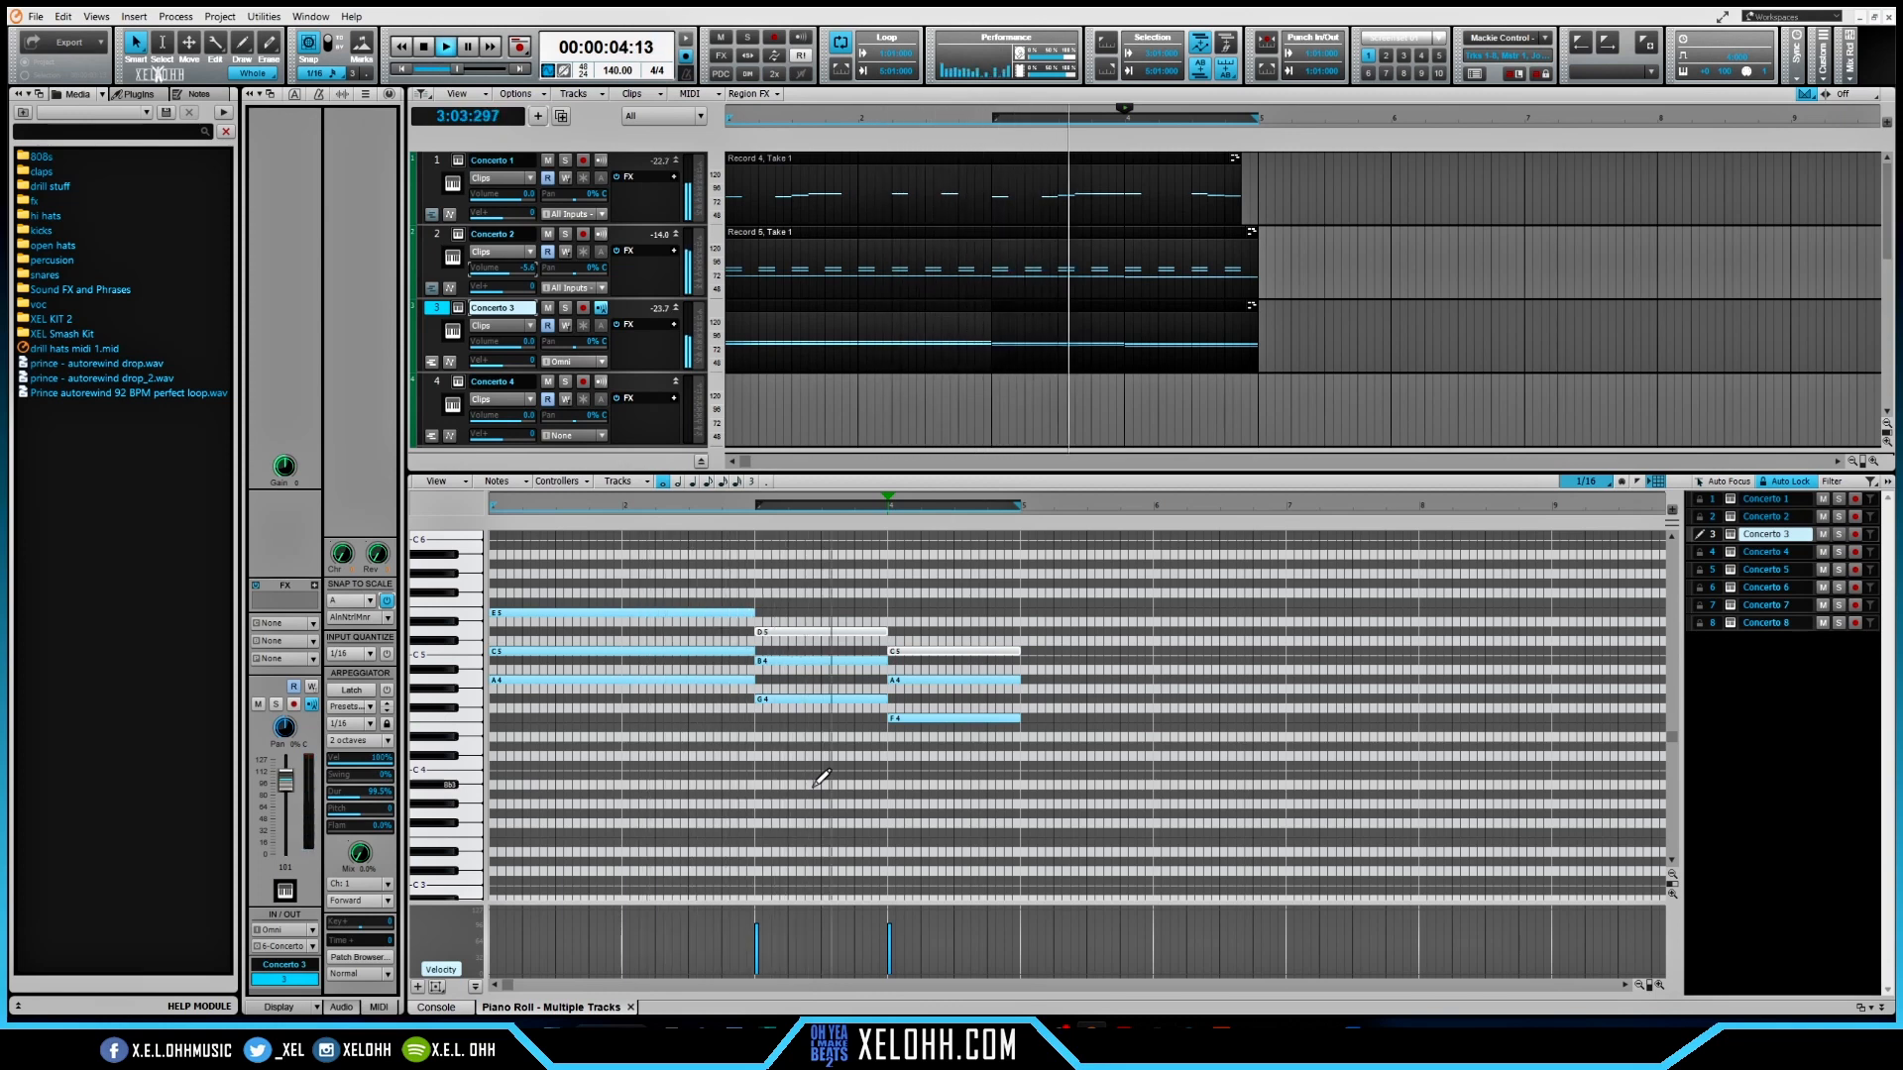
{"action": "key", "text": "space"}
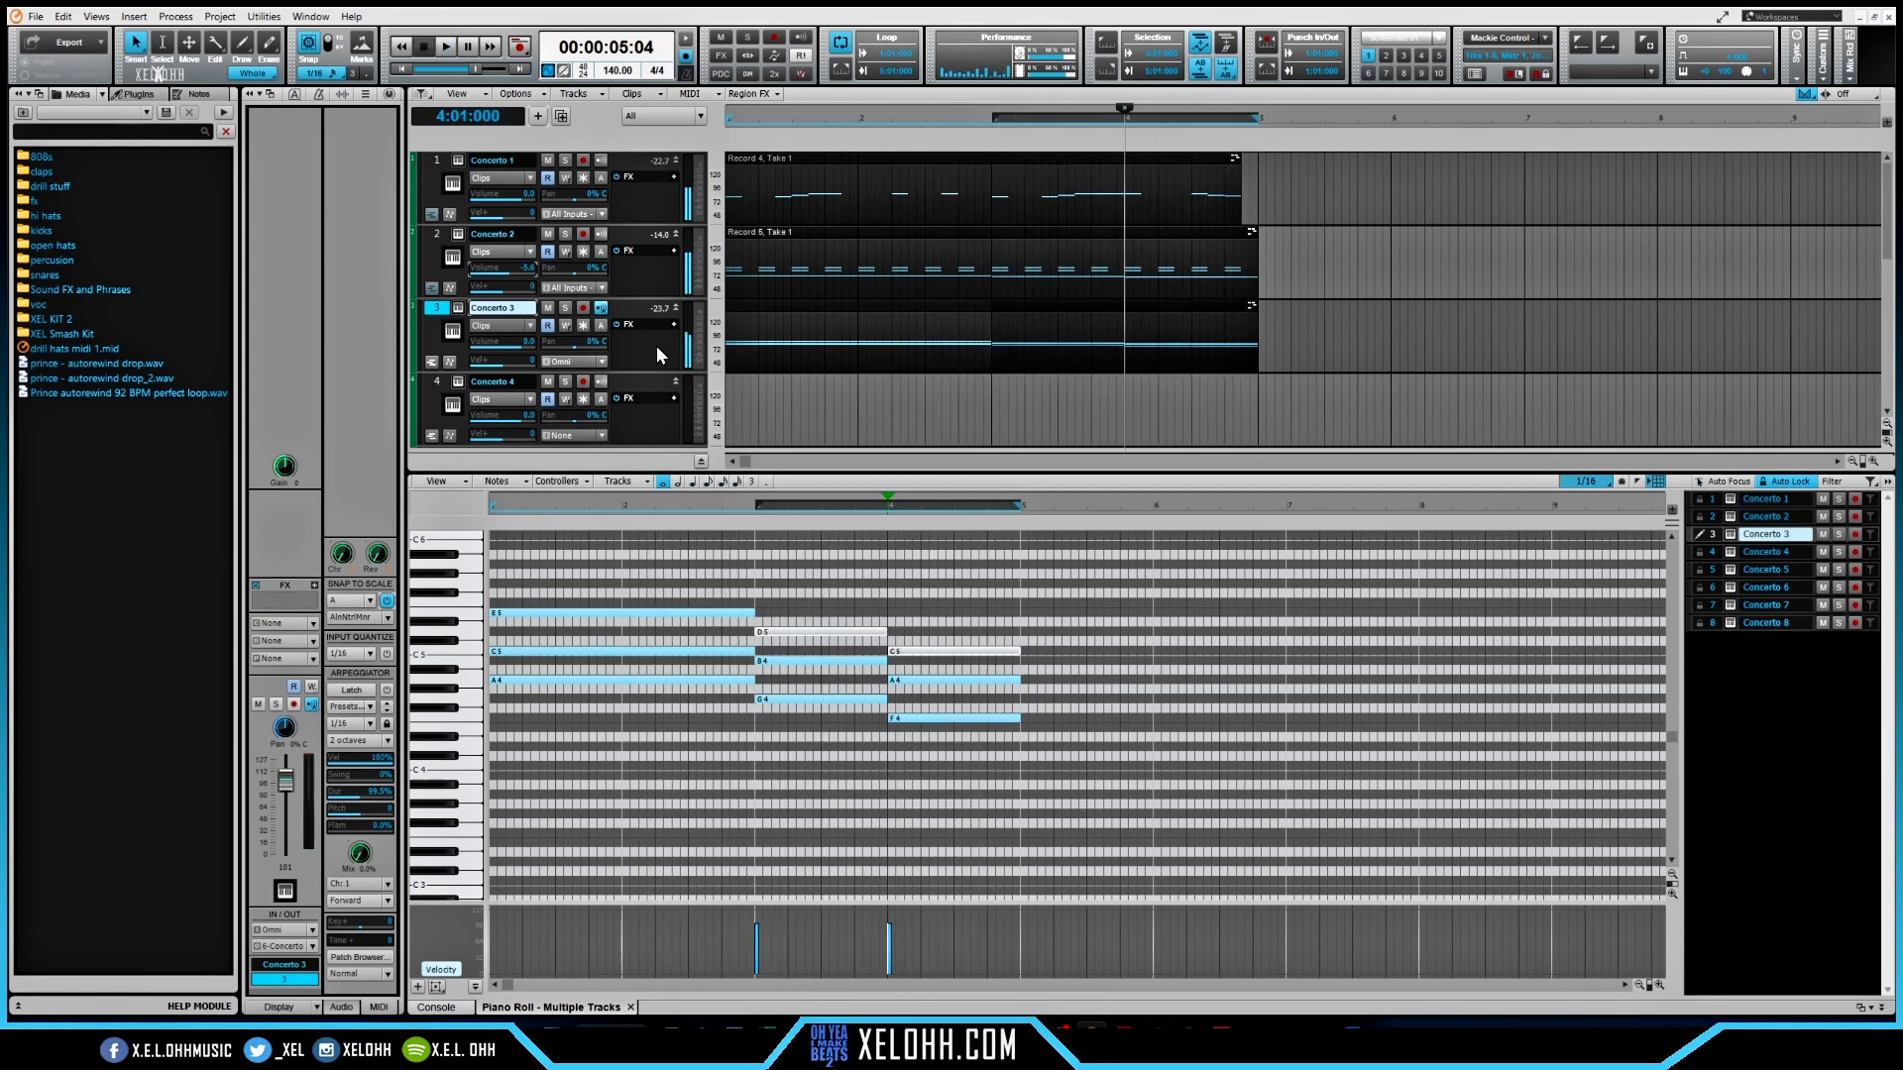
- Open the Concerto 3 patch list, raise the chords one octave, and audition them with the track volume at about -3.6 dB
{"action": "left_click", "coordinate": [458, 310]}
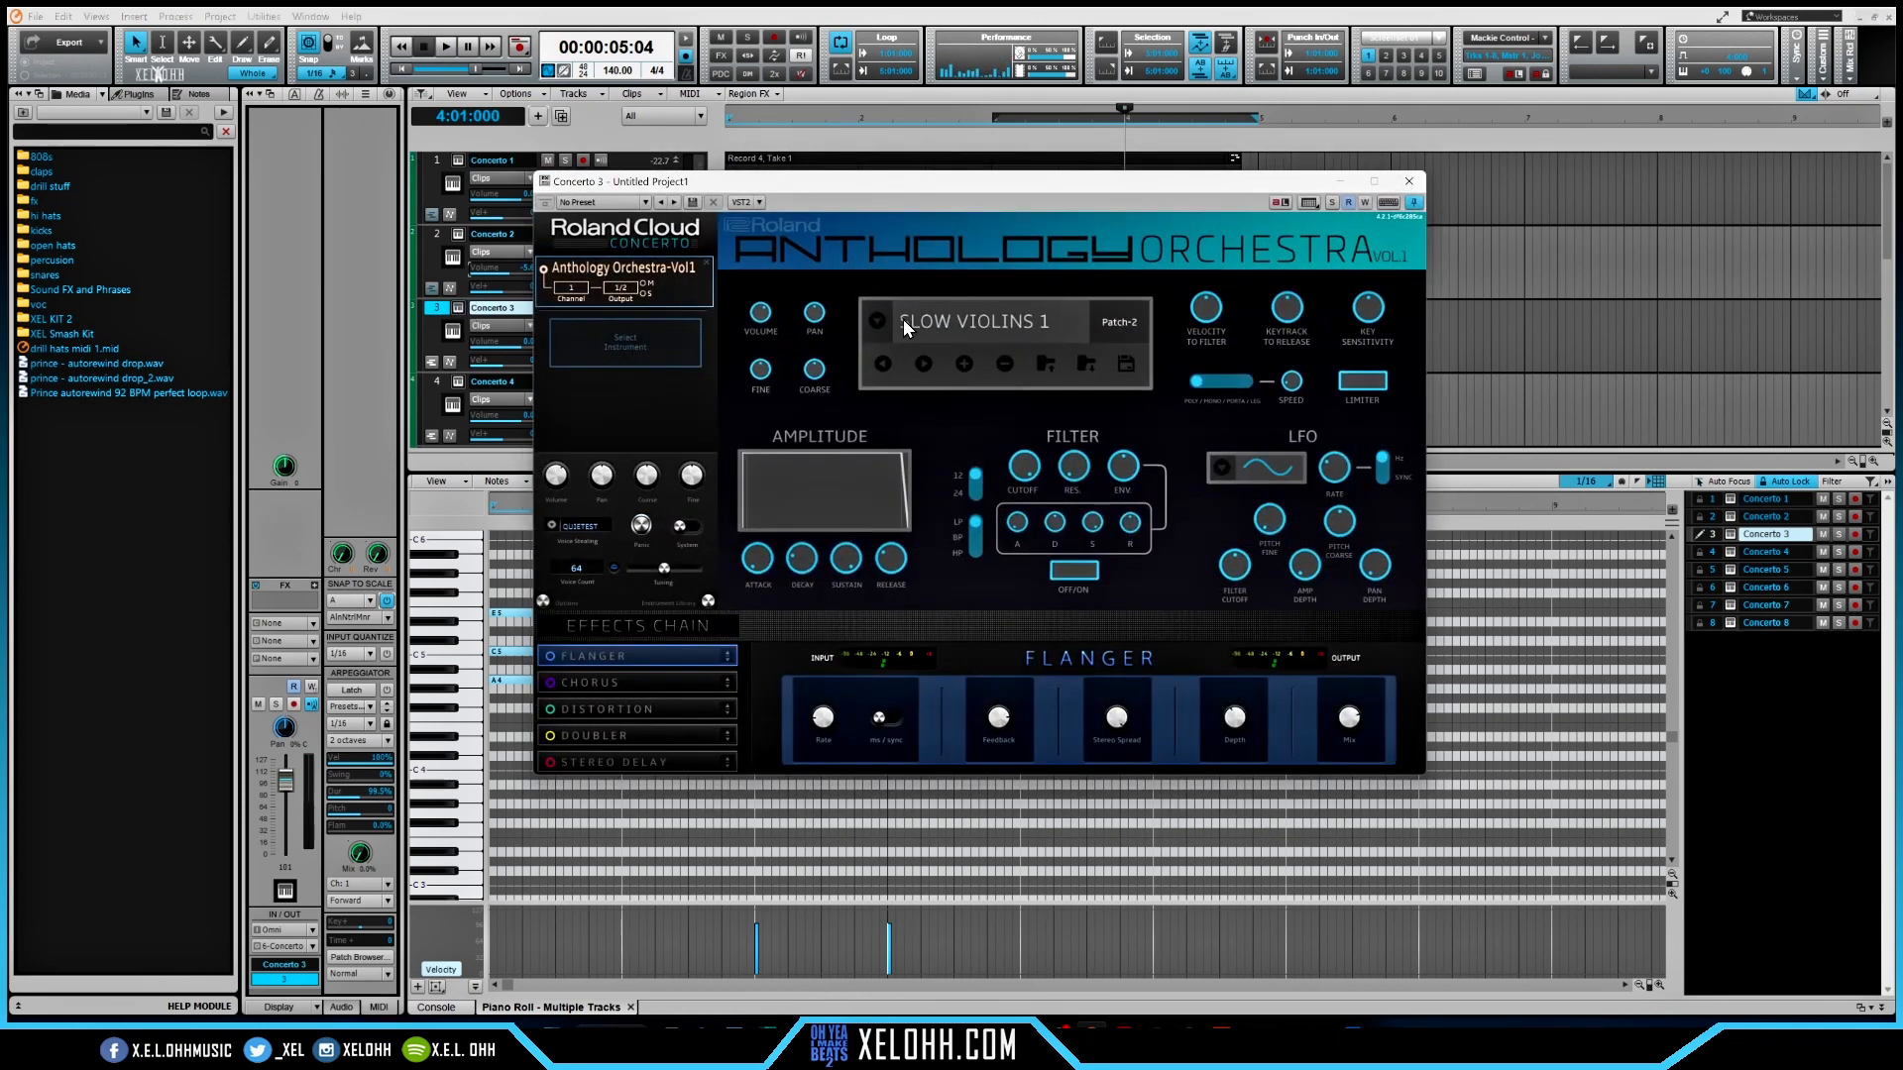
{"action": "left_click", "coordinate": [902, 319]}
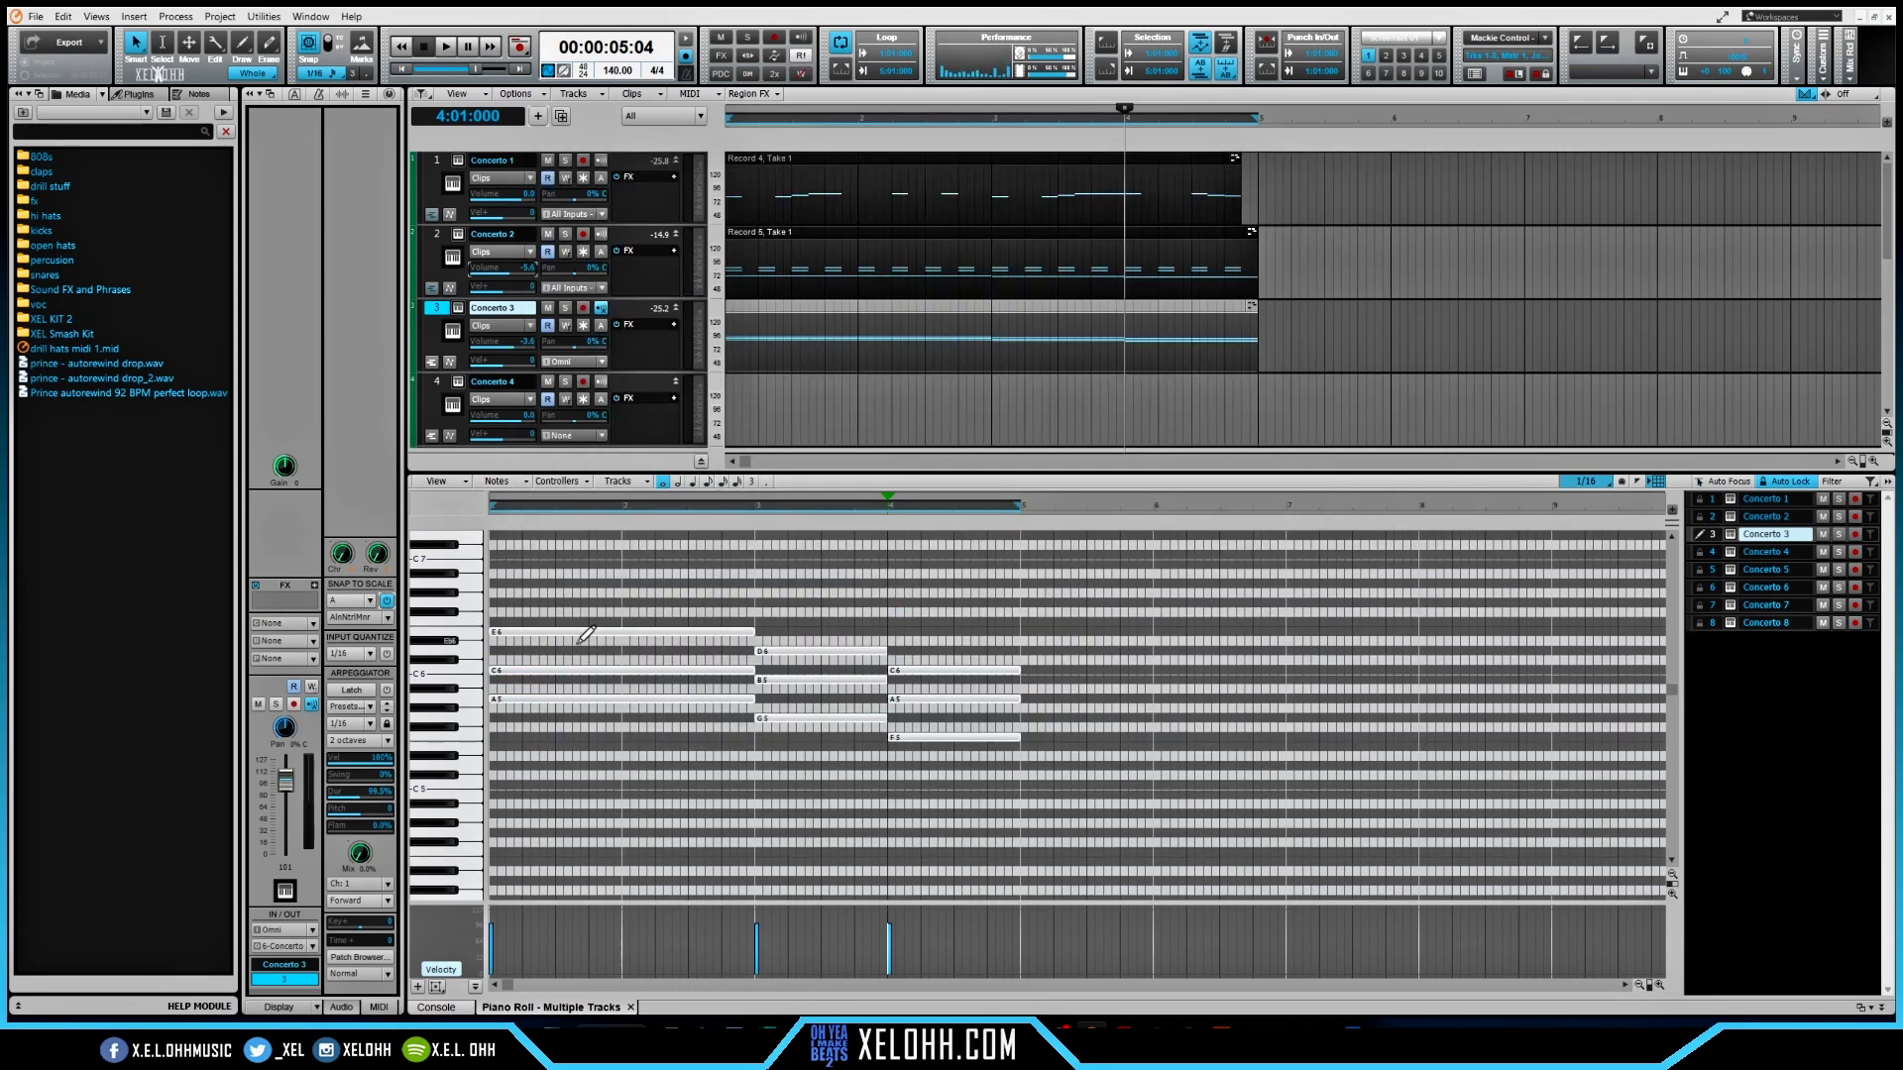
{"action": "key", "text": "space"}
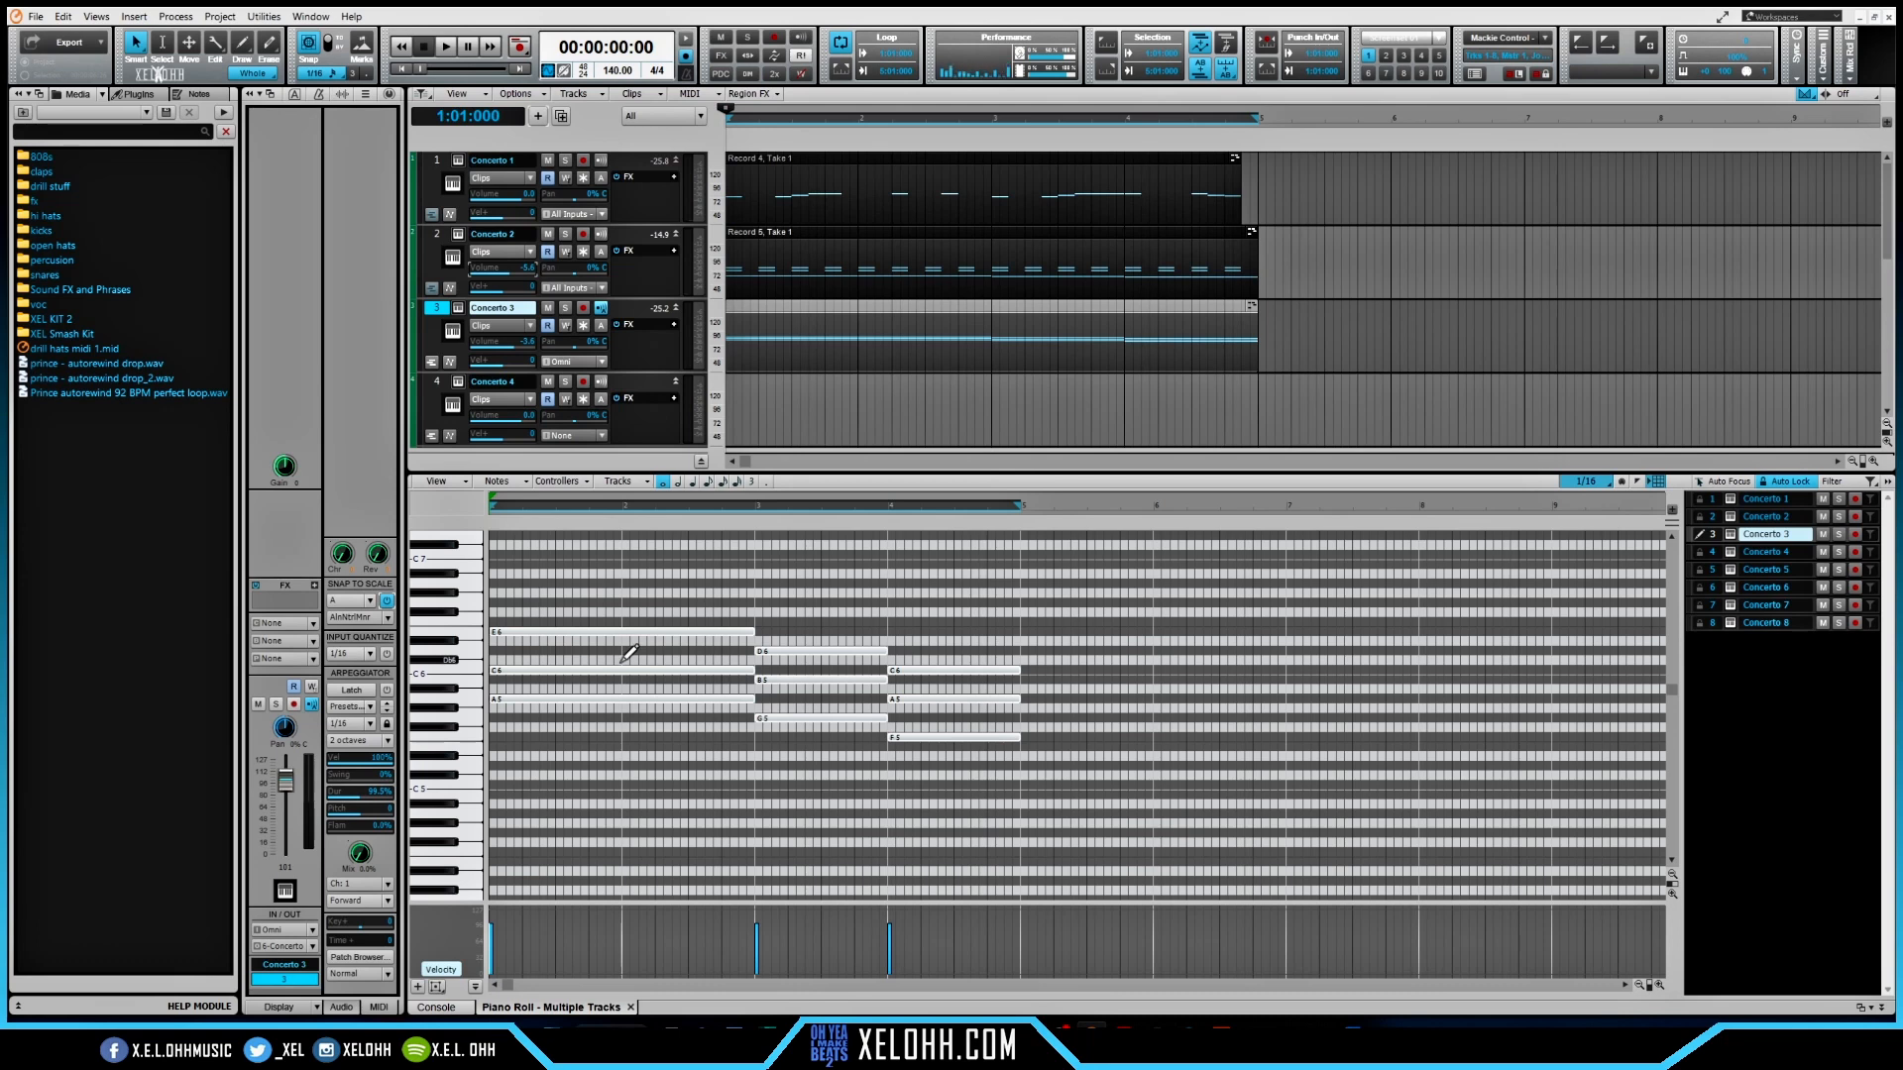
{"action": "key", "text": "space"}
- Load Anthology Orchestra-Vol1 in the Concerto 4 instrument with the MARCATO CELLOS 1 patch, and close the instrument window
{"action": "left_click", "coordinate": [459, 381]}
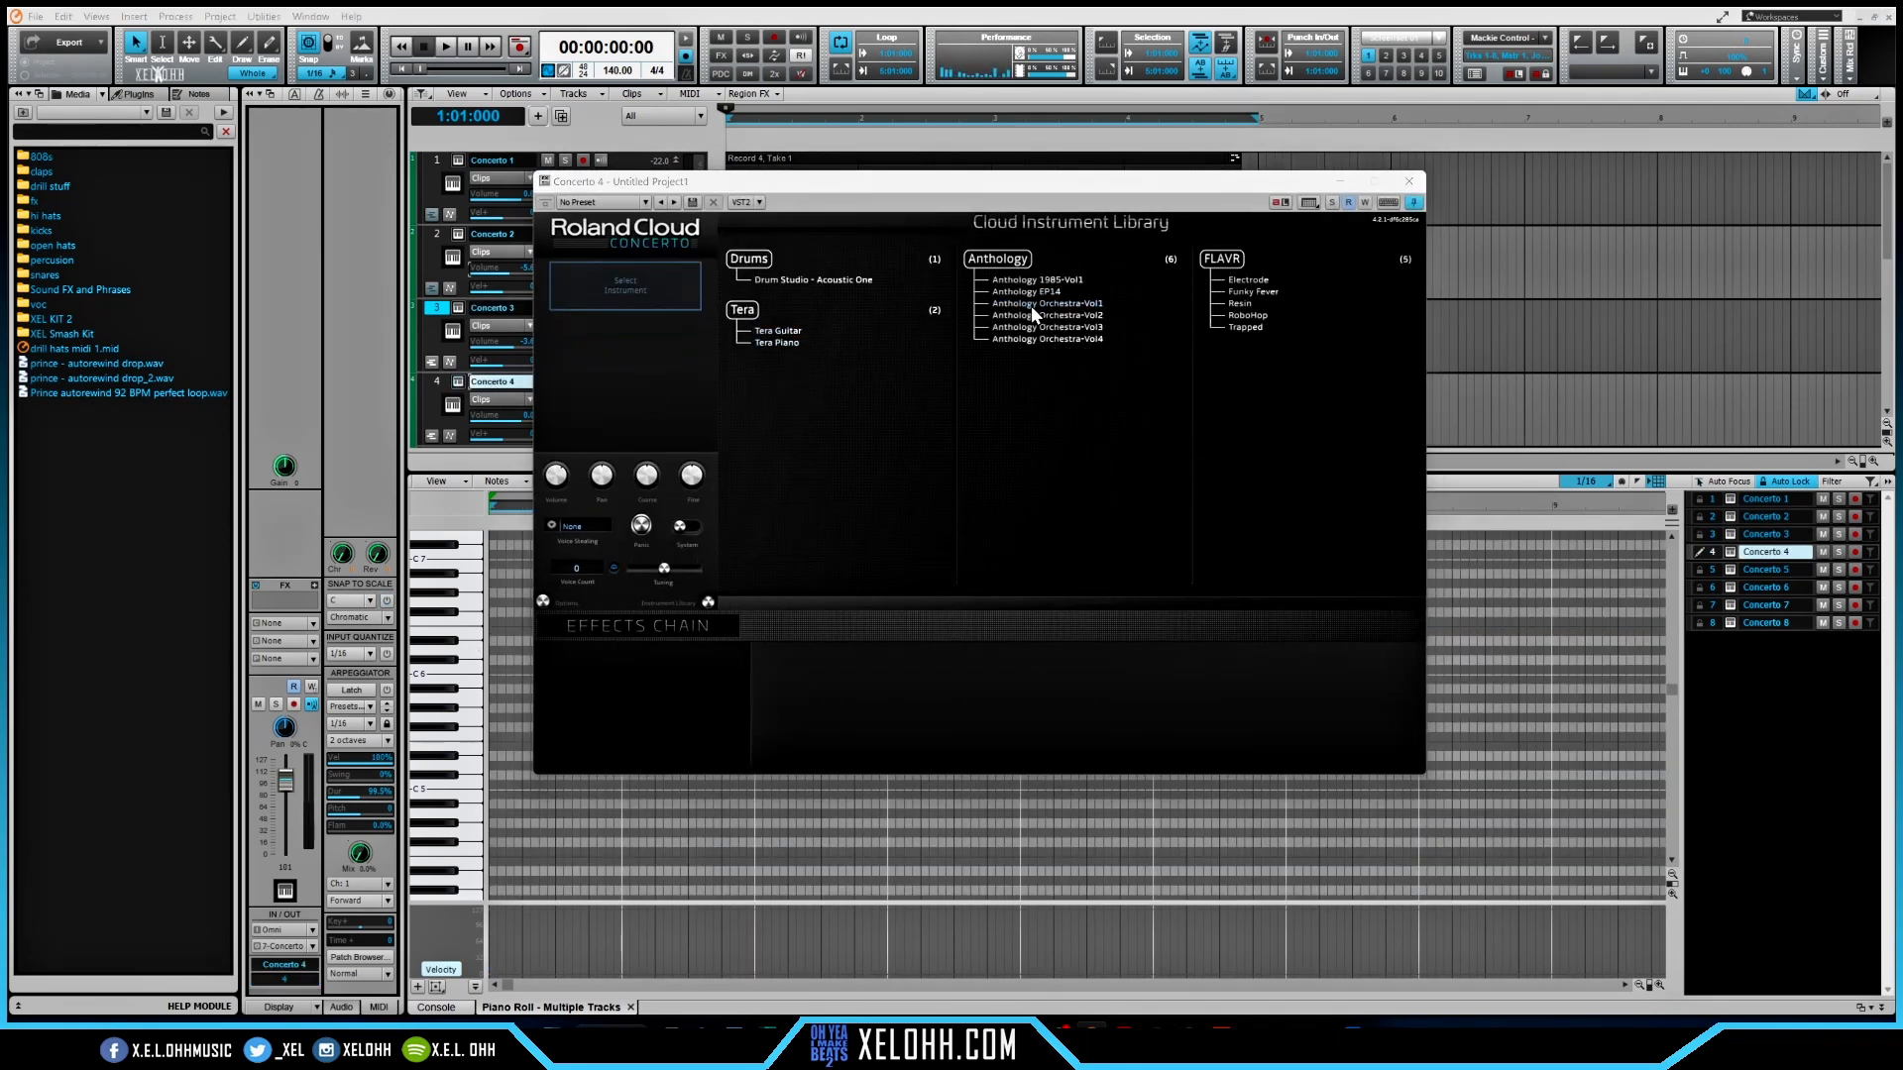
{"action": "double_click", "coordinate": [1031, 304]}
{"action": "left_click", "coordinate": [955, 317]}
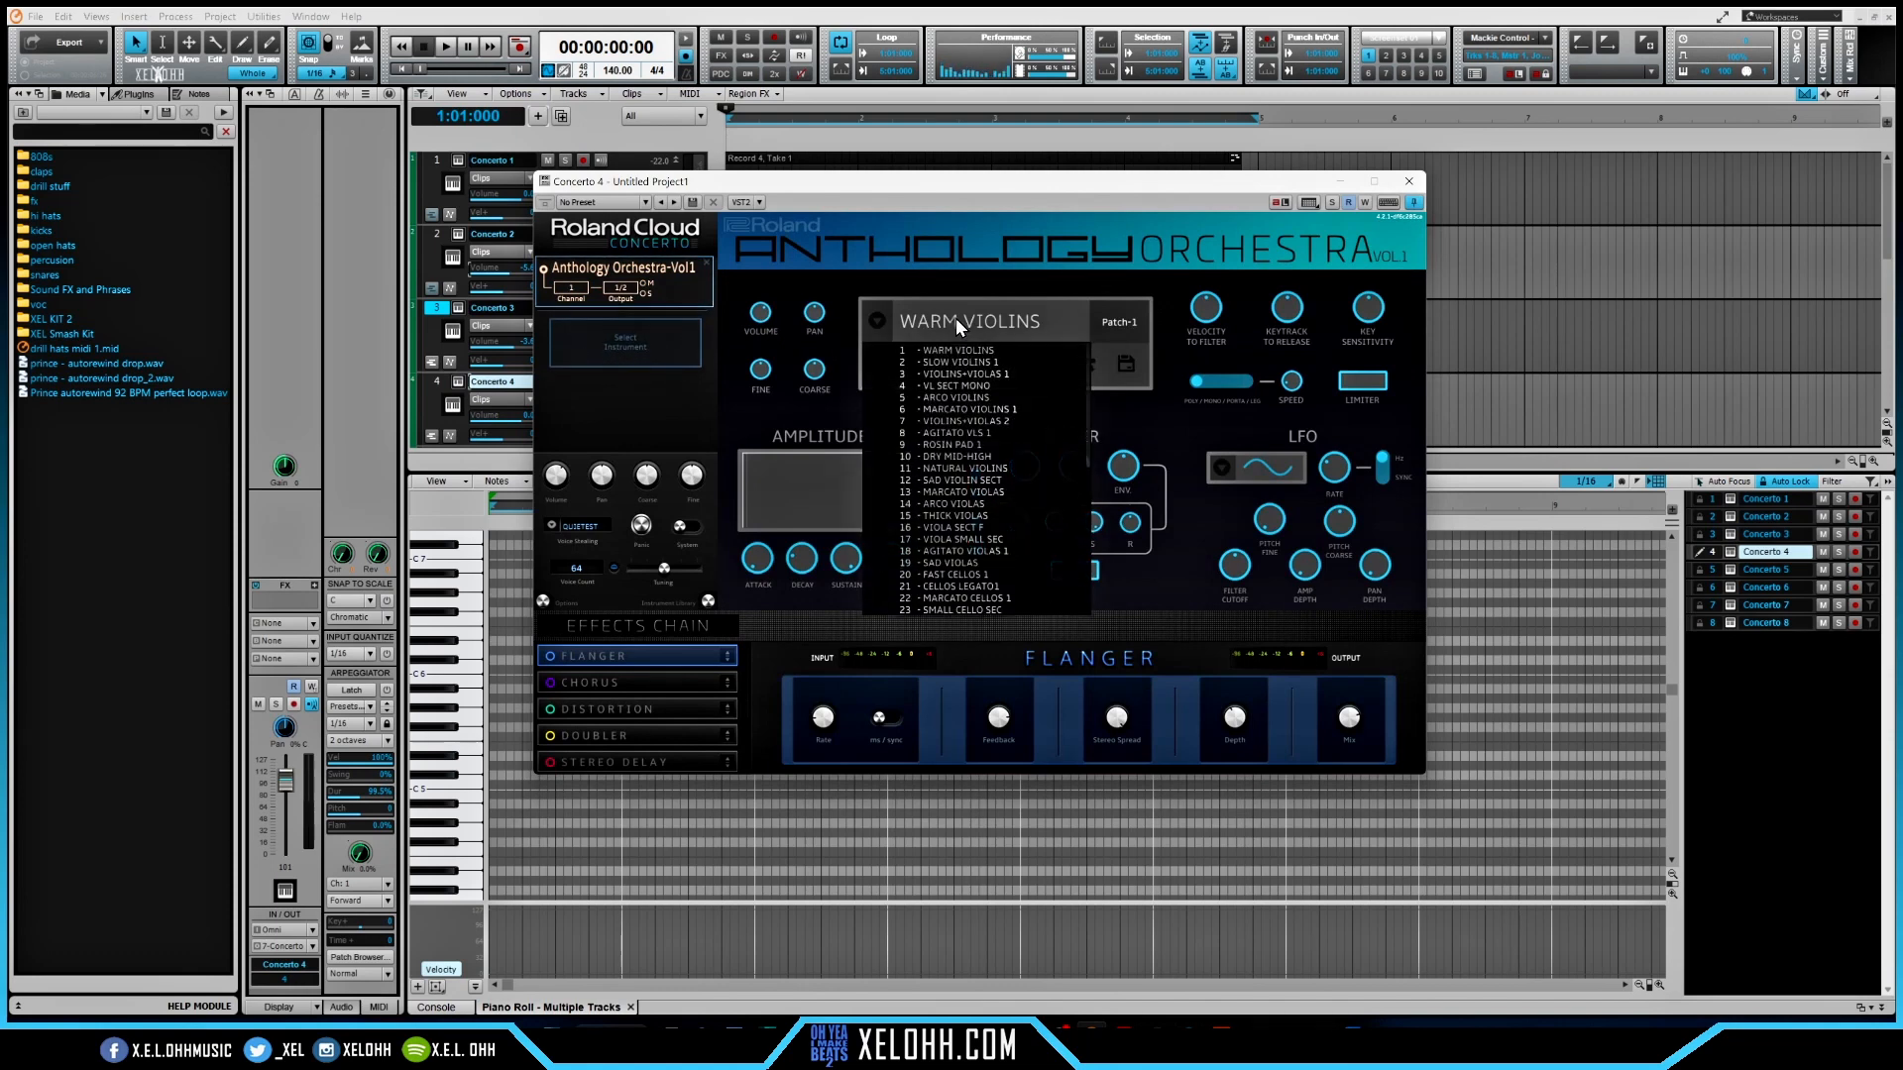
{"action": "left_click", "coordinate": [967, 598]}
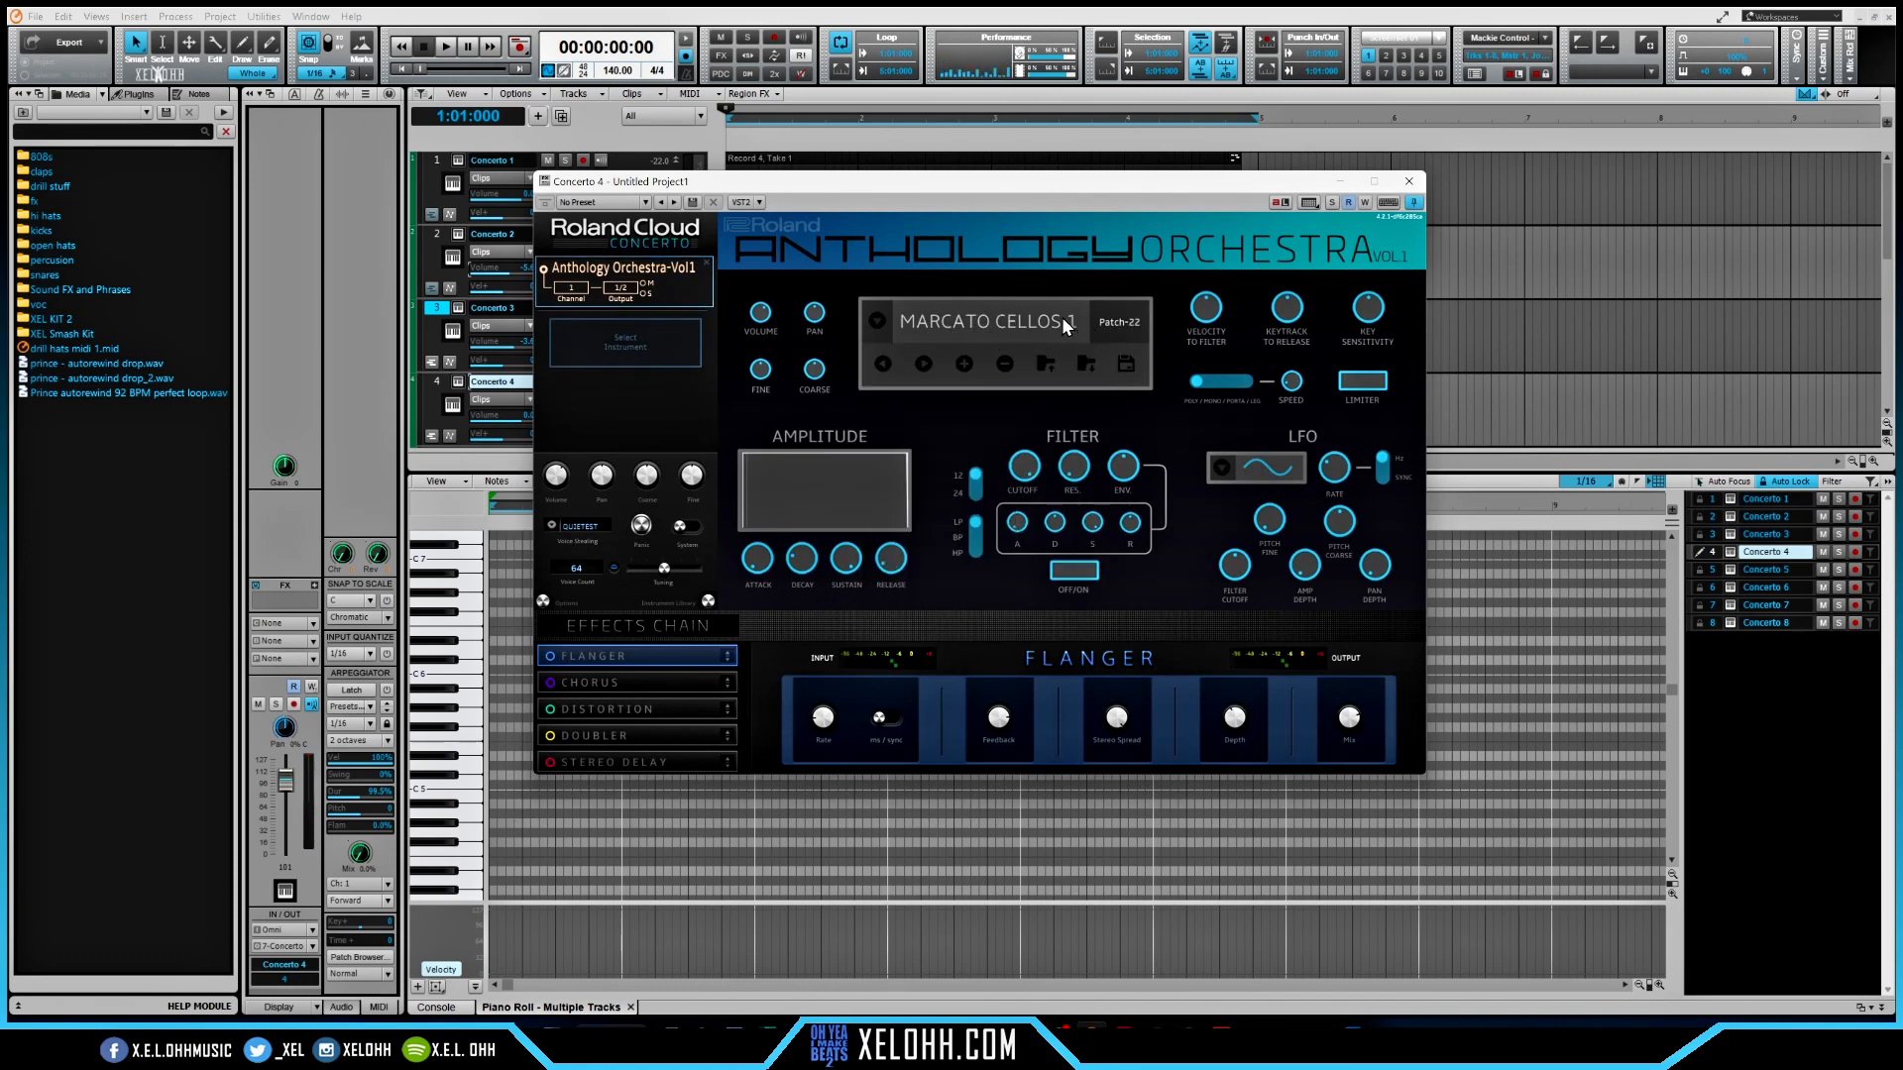
{"action": "left_click", "coordinate": [1408, 181]}
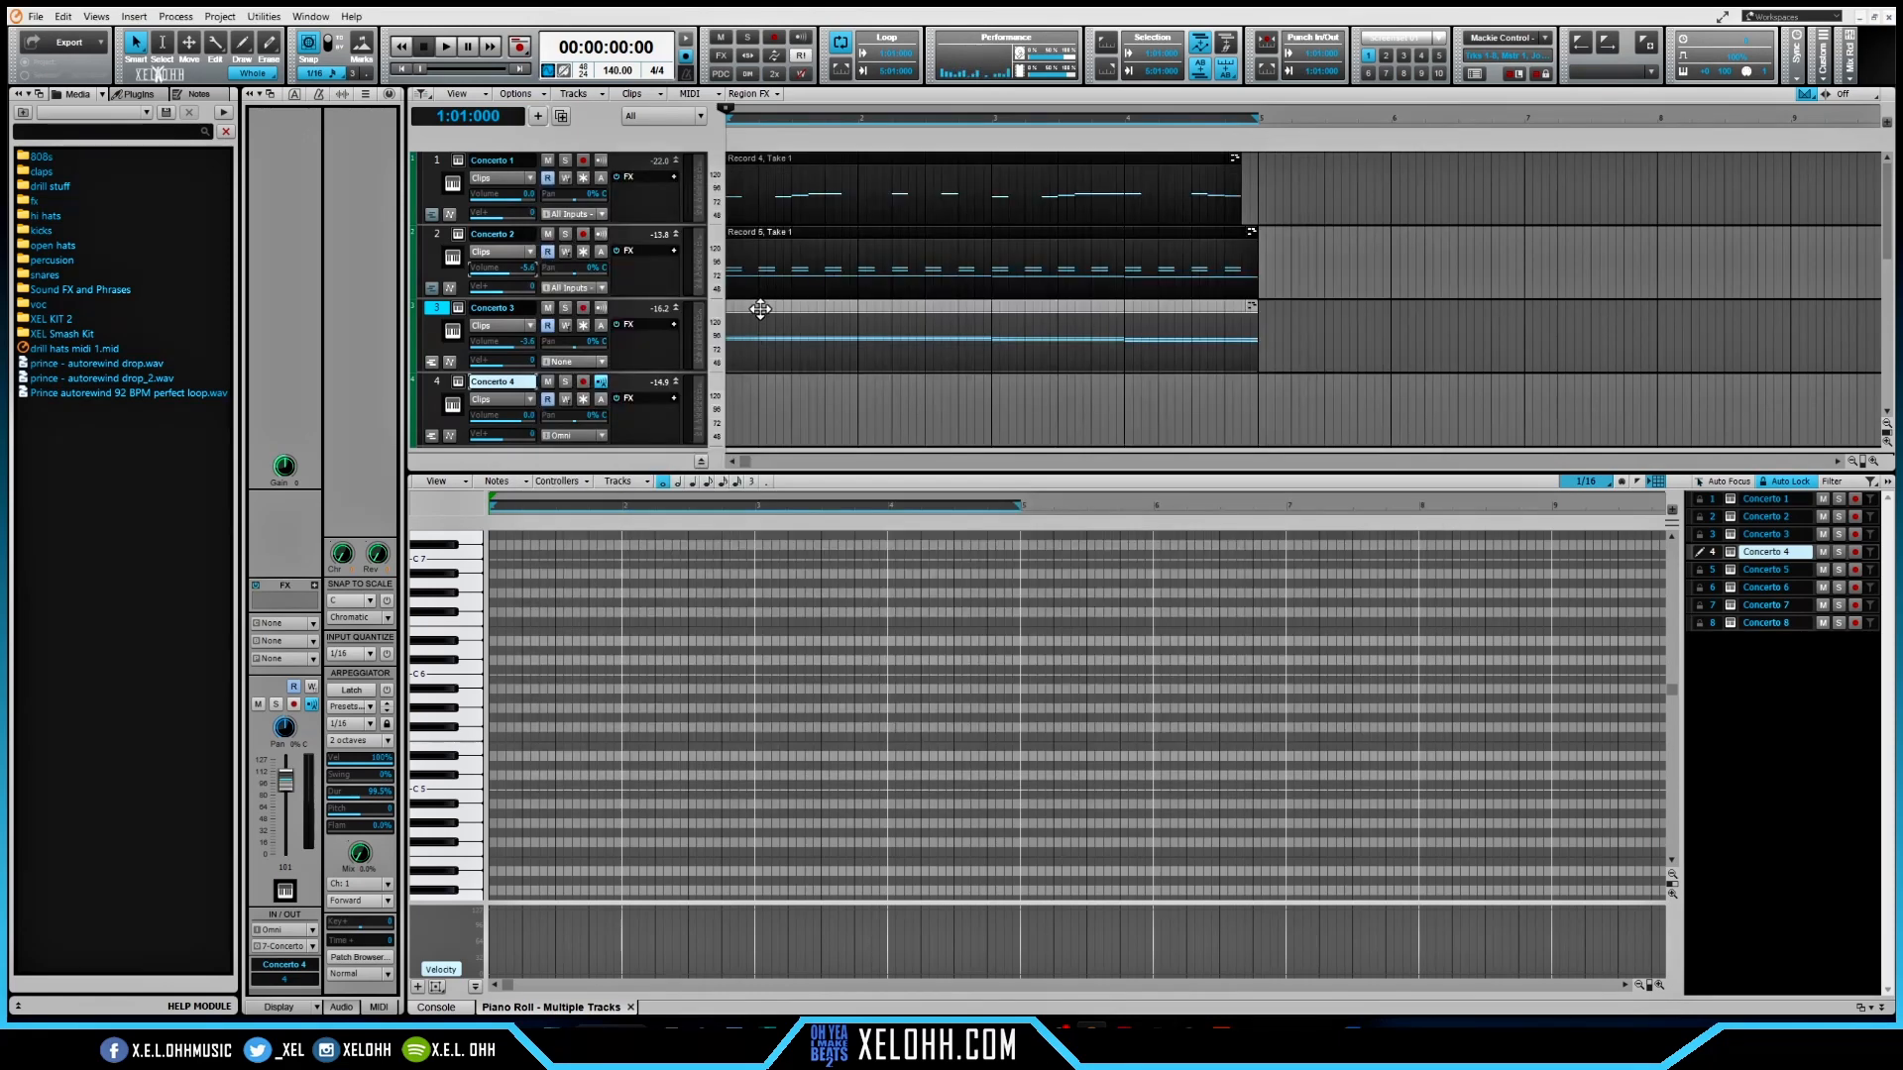
- Copy the Concerto 3 chord clip to the start of Concerto 4 and audition it through a 1/8 Reverse arpeggiator
{"action": "left_click_drag", "start_coordinate": [760, 309], "coordinate": [754, 385]}
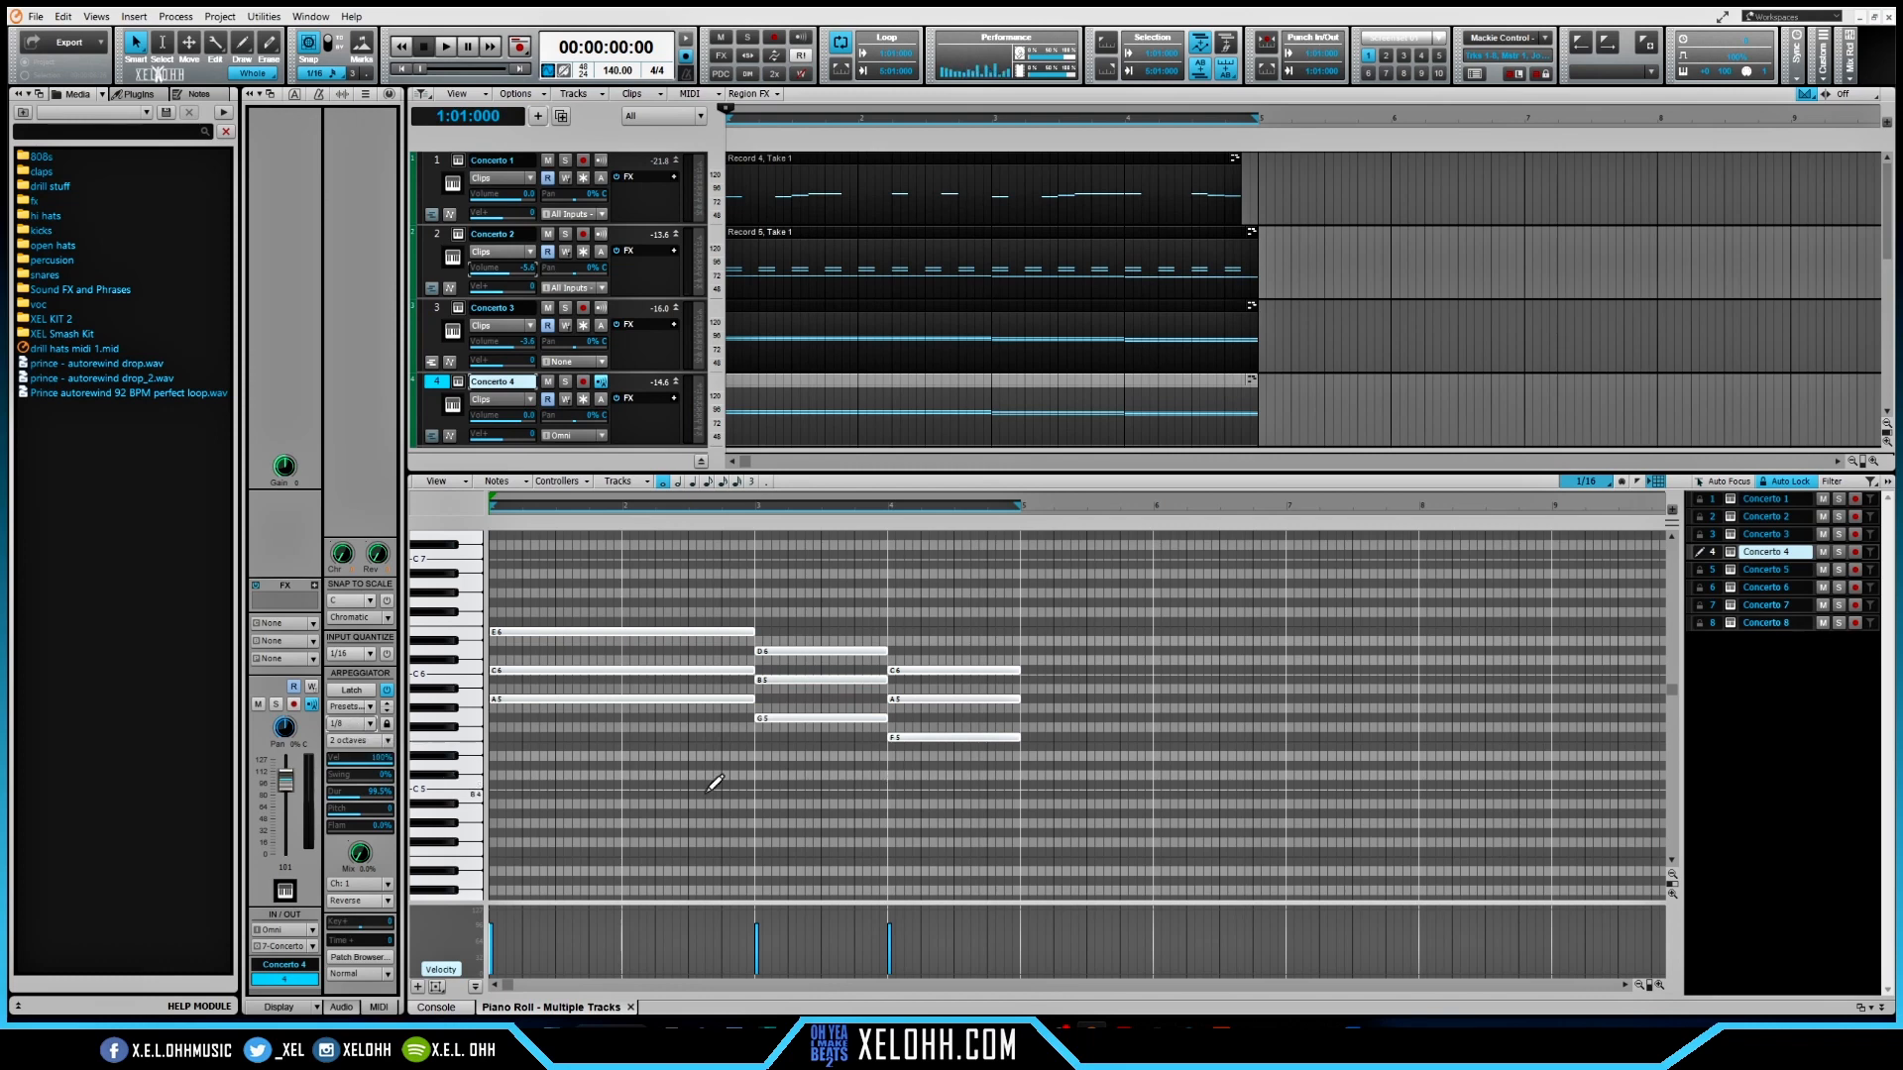
{"action": "key", "text": "space"}
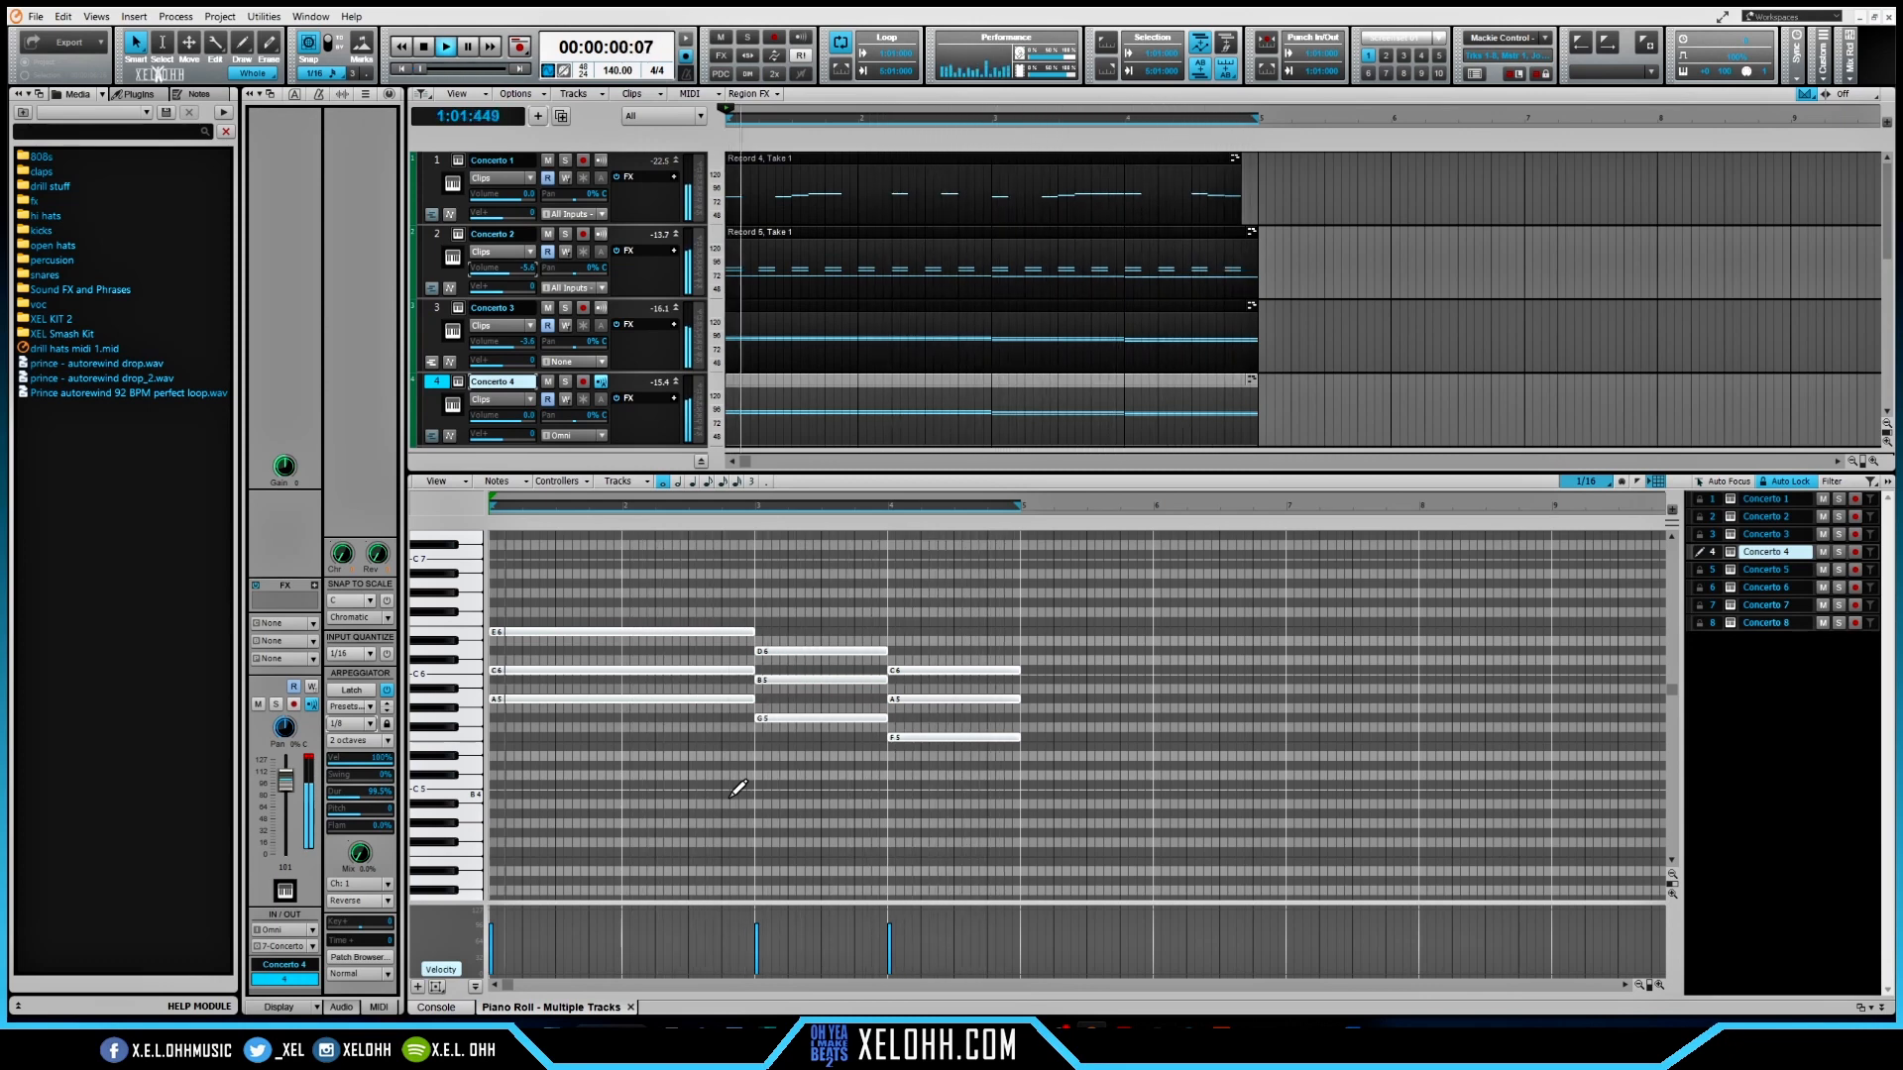
{"action": "key", "text": "space"}
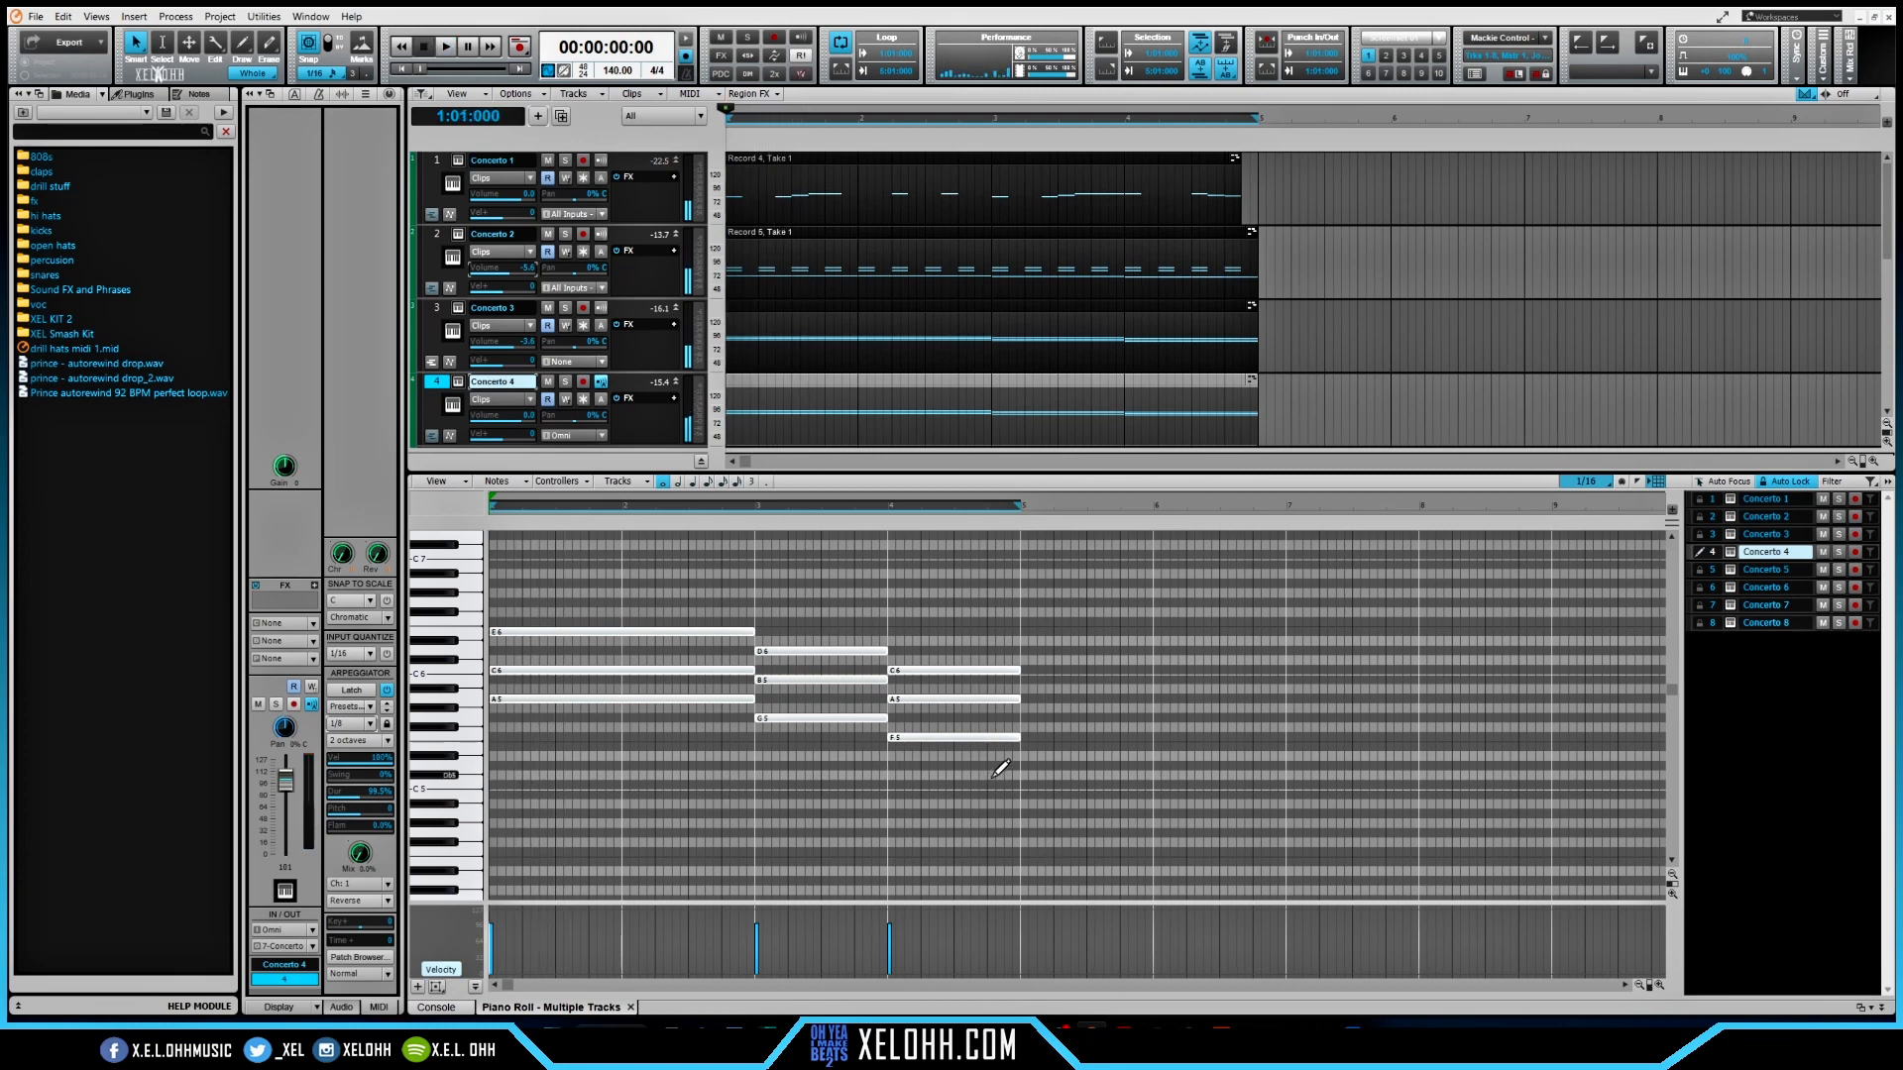
- Select the whole Concerto 4 chord part and bounce it so the arpeggio is rendered as individual notes
{"action": "left_click_drag", "start_coordinate": [997, 772], "coordinate": [550, 570]}
{"action": "key", "text": "ctrl+b"}
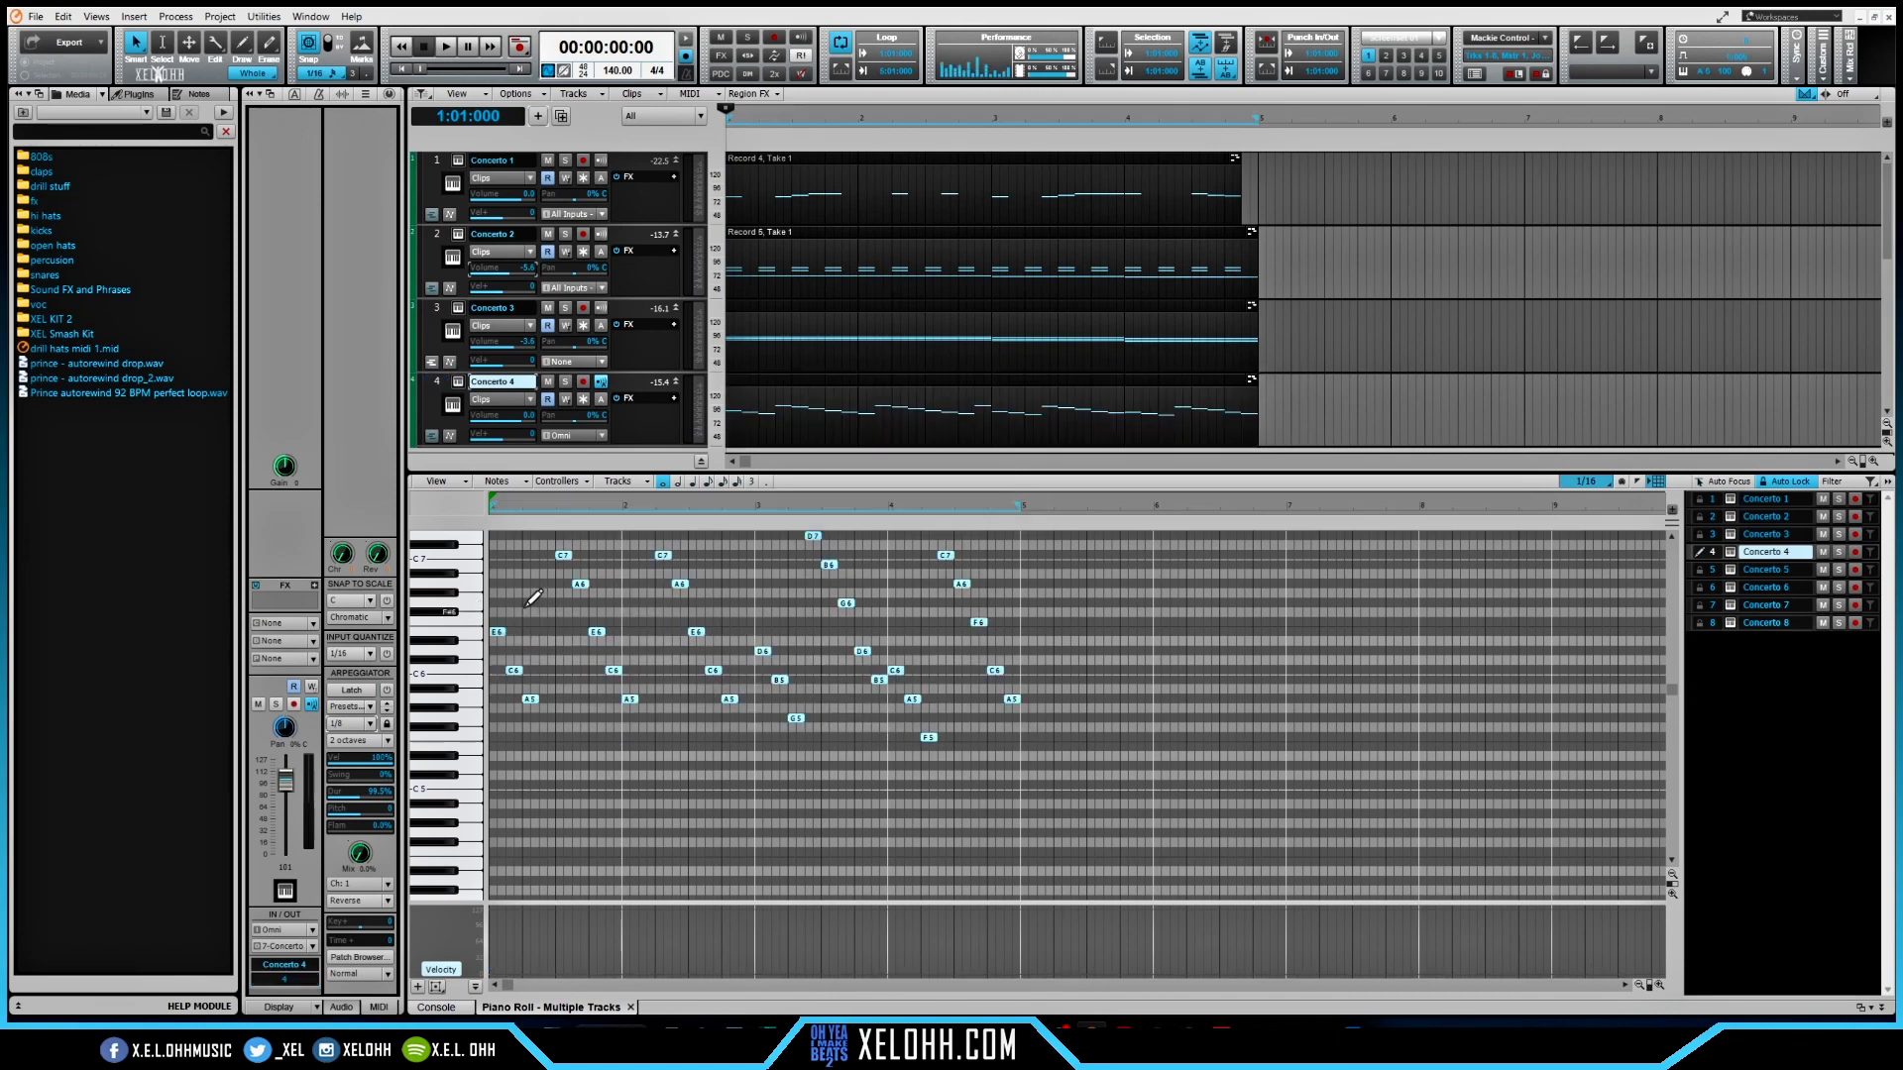
{"action": "scroll", "coordinate": [730, 739], "scroll_direction": "up", "scroll_amount": 4}
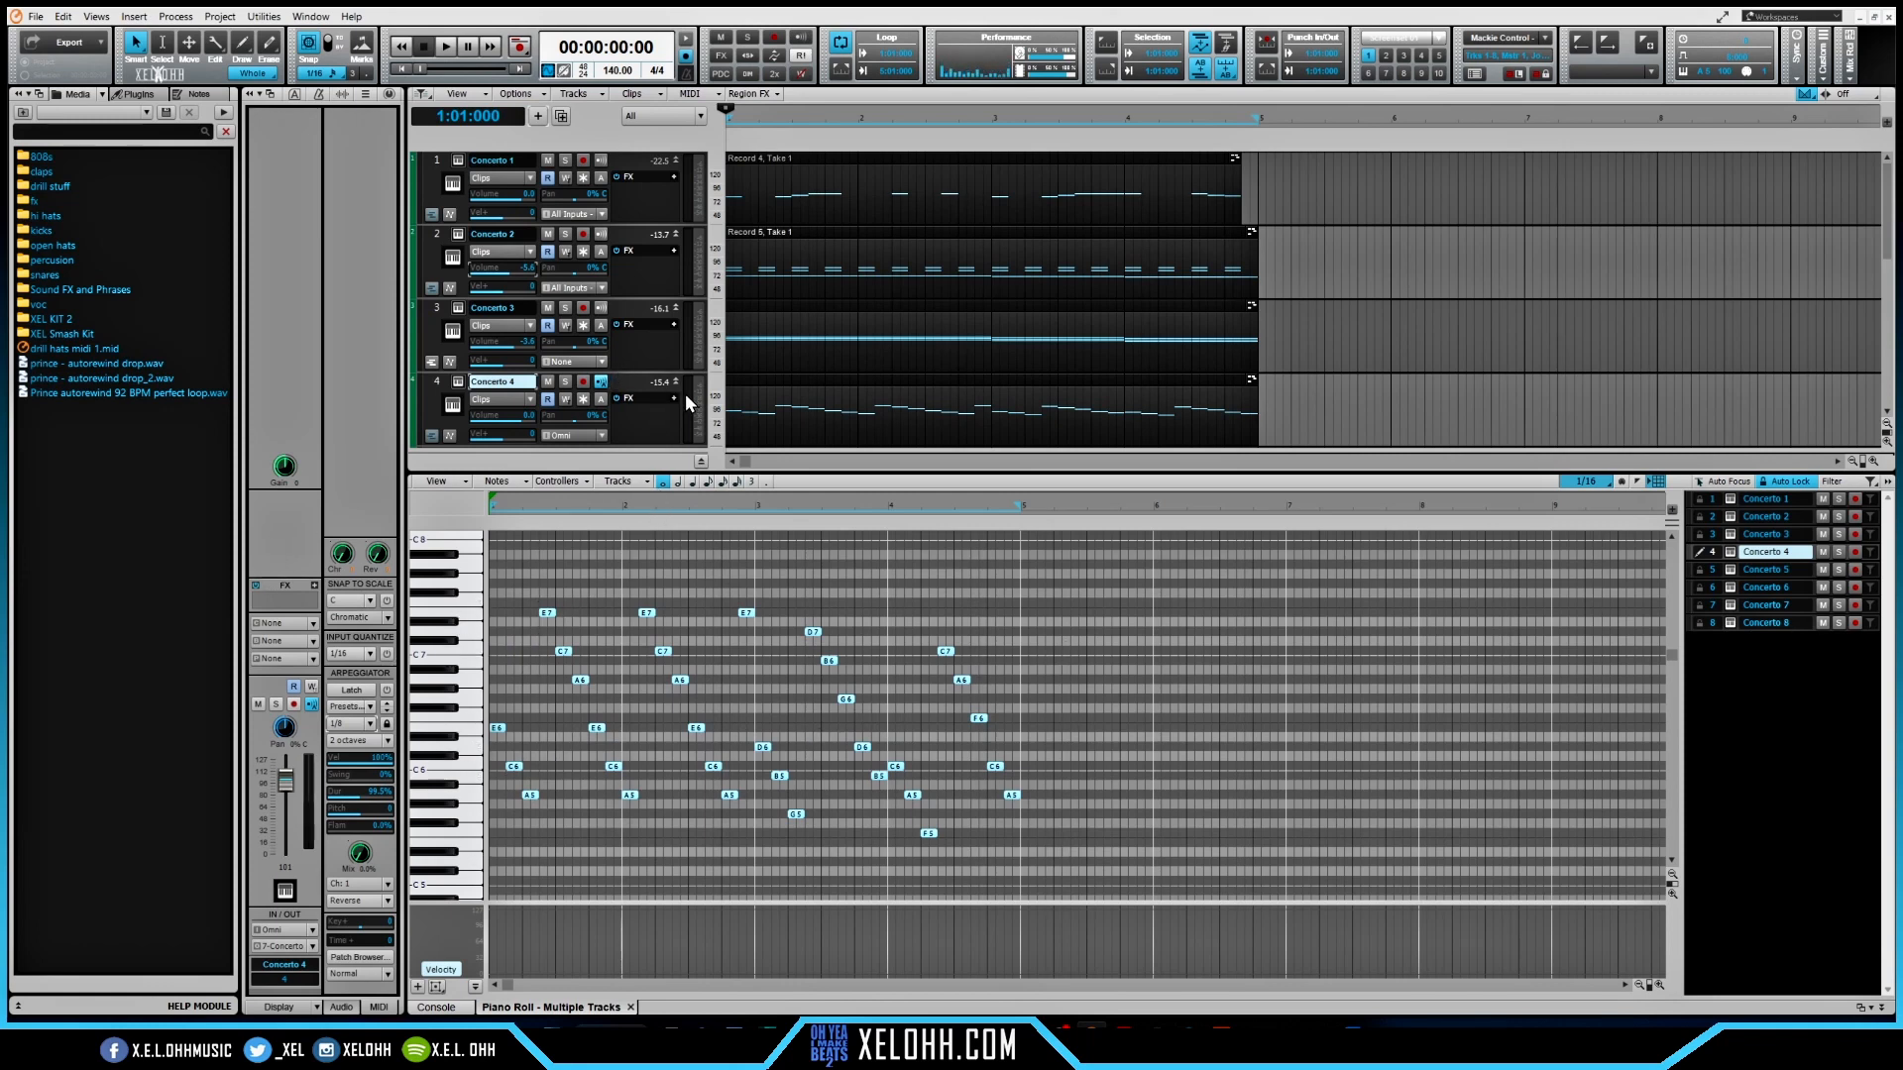
- Load Anthology Orchestra-Vol3 in the Concerto 5 instrument with the BRASS FF 2 patch, and close the instrument window
{"action": "scroll", "coordinate": [687, 390], "scroll_direction": "down", "scroll_amount": 3}
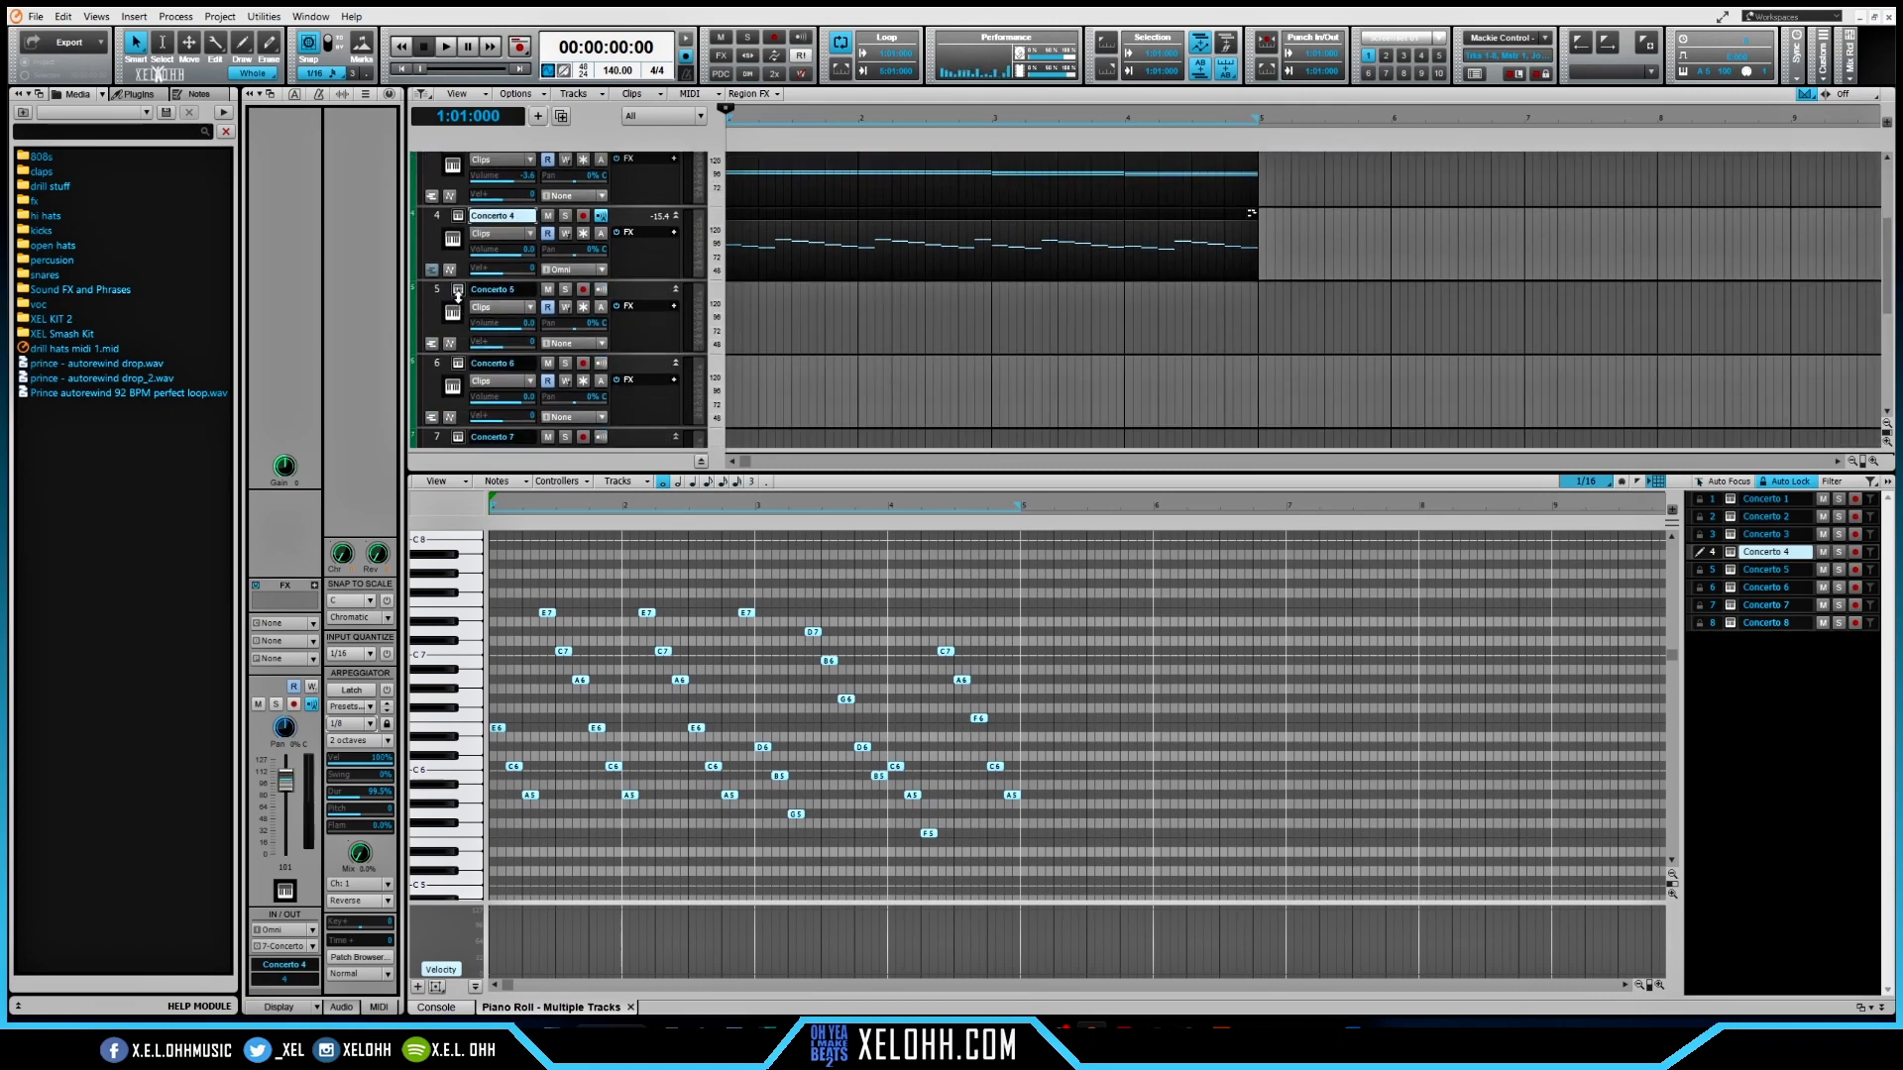
{"action": "left_click", "coordinate": [458, 292]}
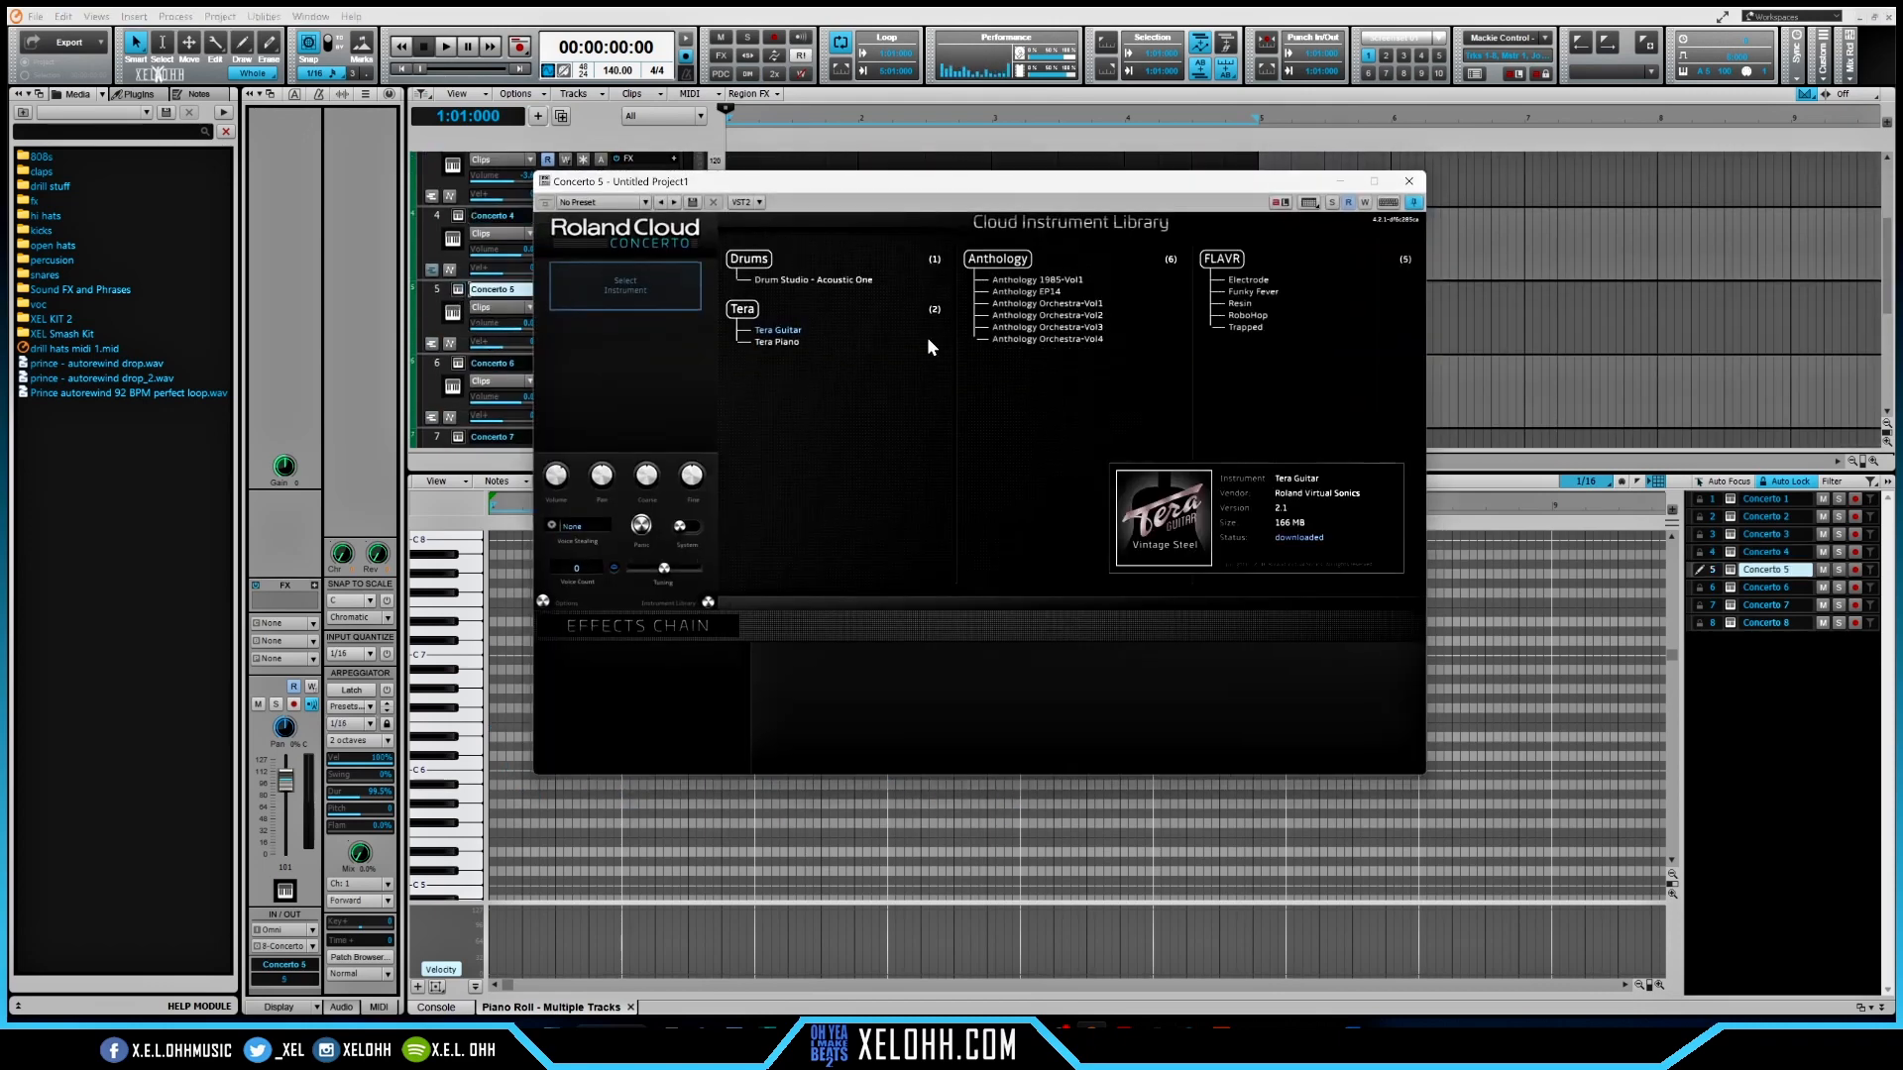
{"action": "double_click", "coordinate": [1041, 326]}
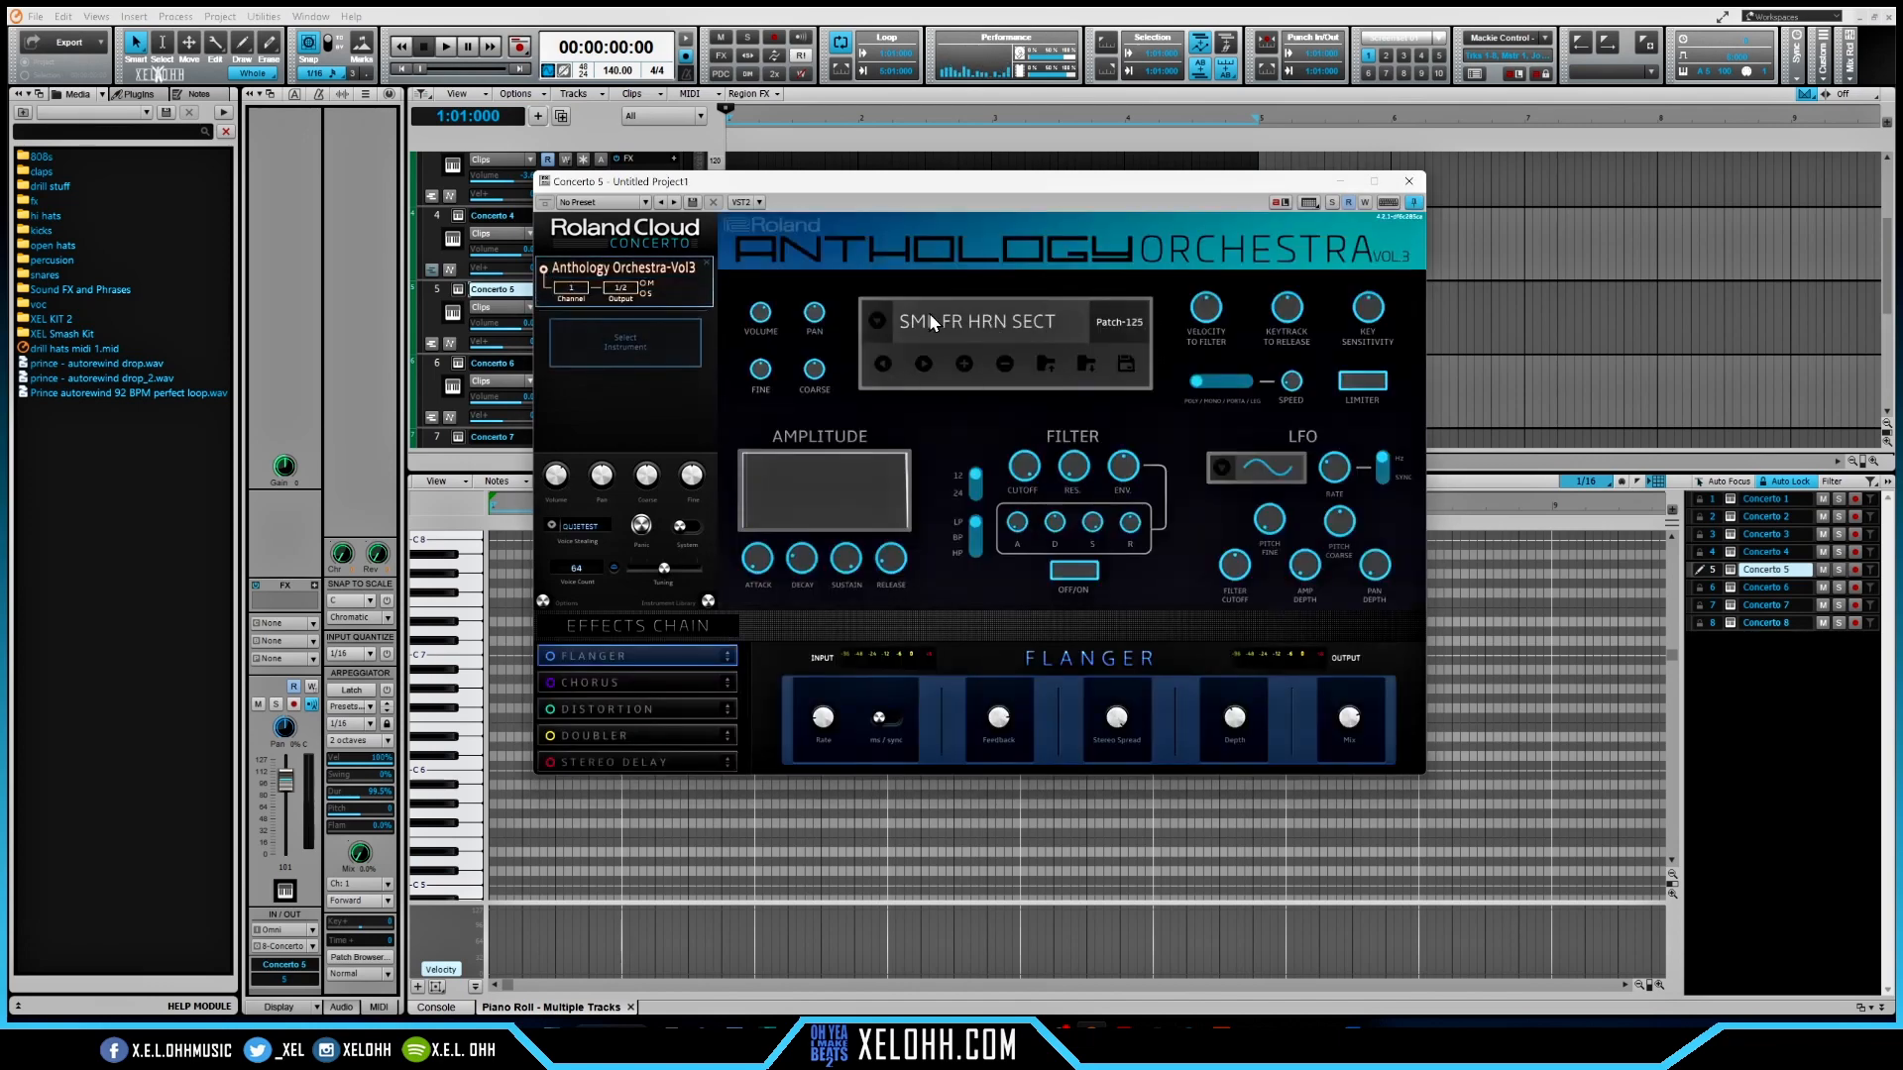
{"action": "left_click", "coordinate": [943, 317]}
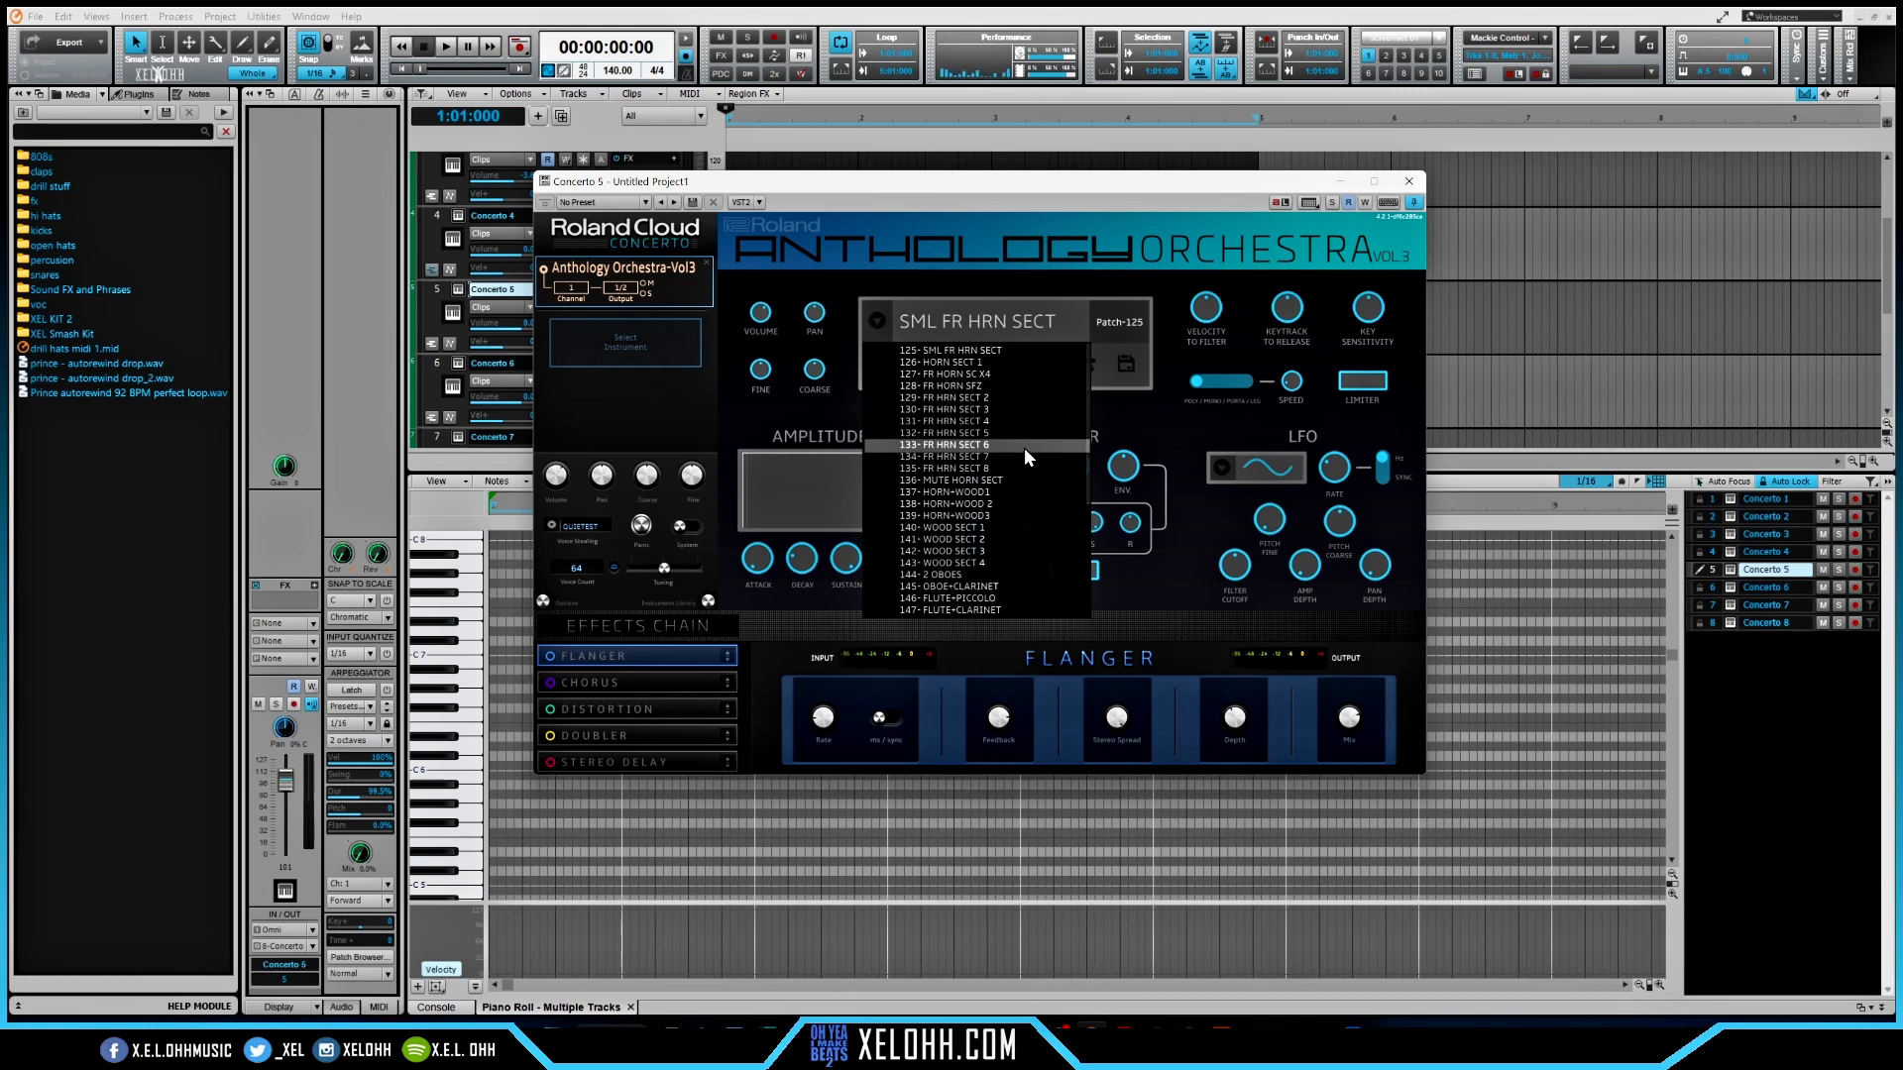
{"action": "scroll", "coordinate": [1024, 448], "scroll_direction": "down", "scroll_amount": 2}
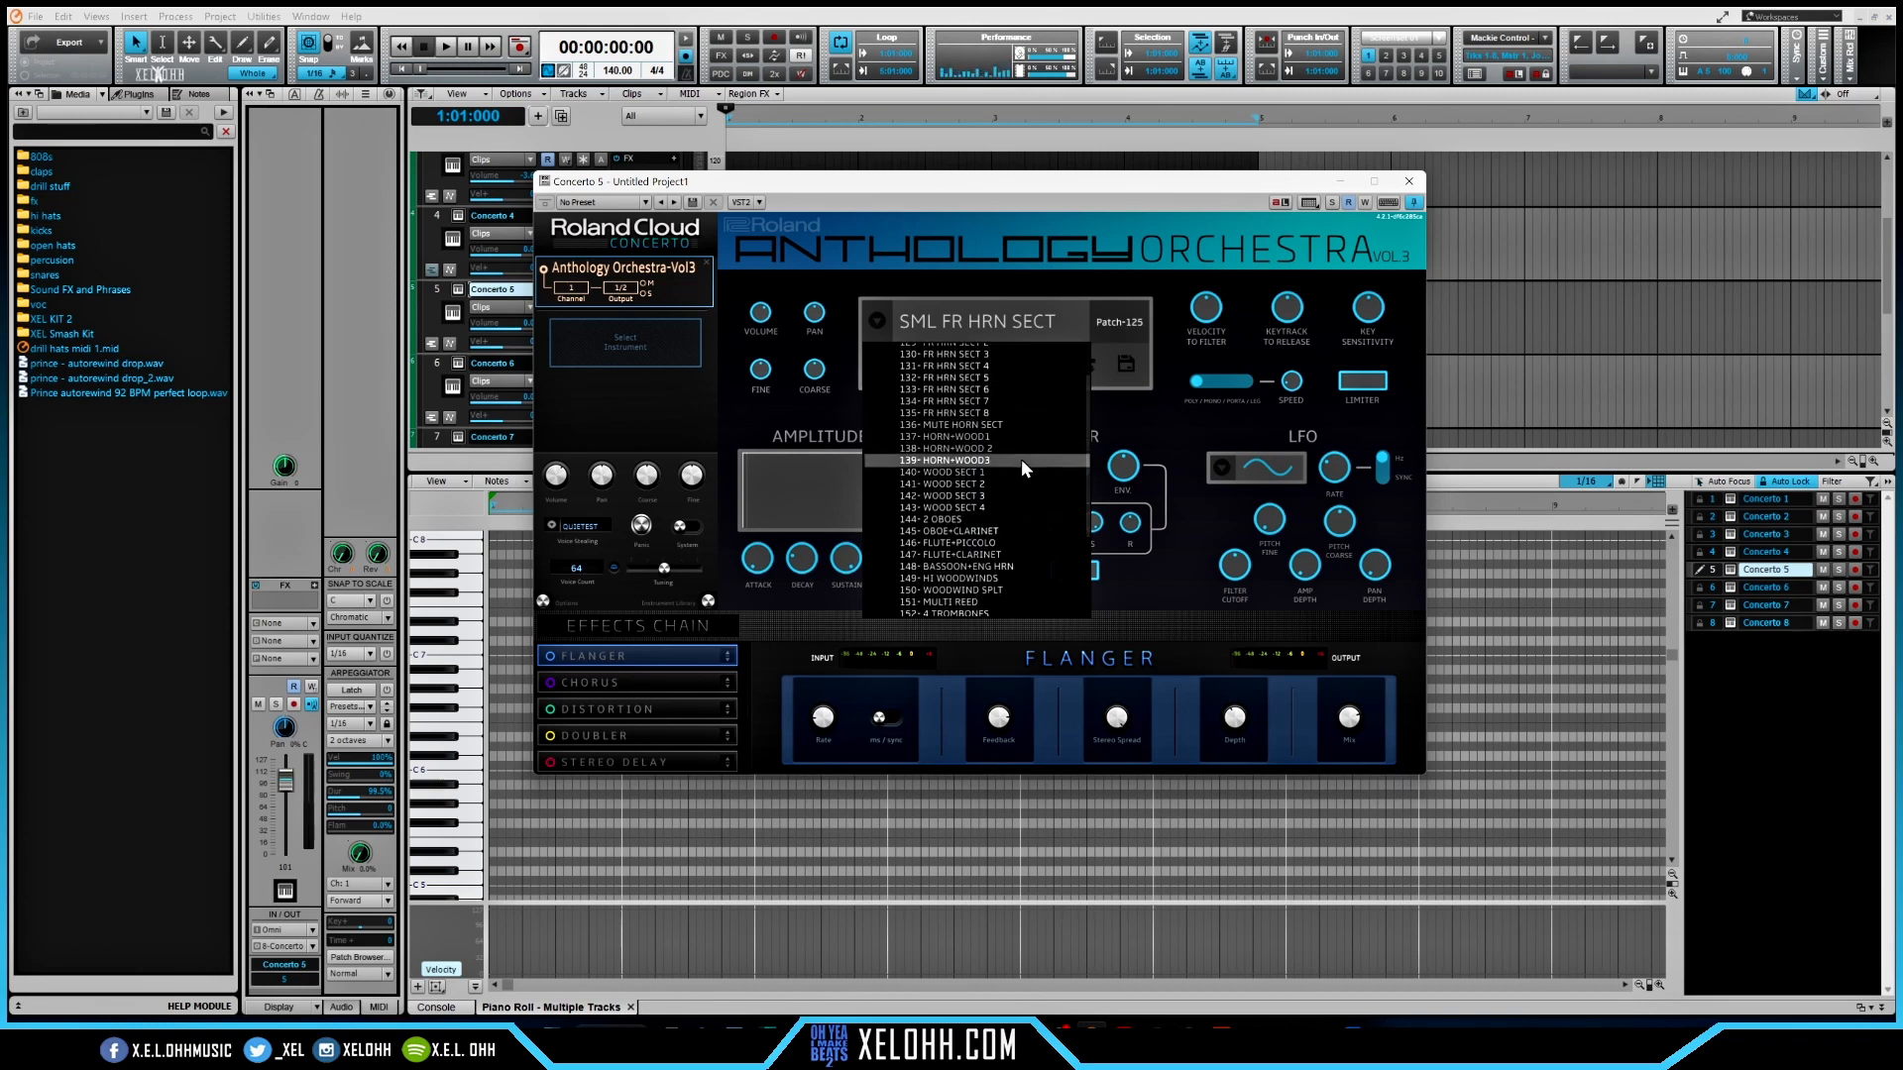
{"action": "left_click", "coordinate": [1025, 442]}
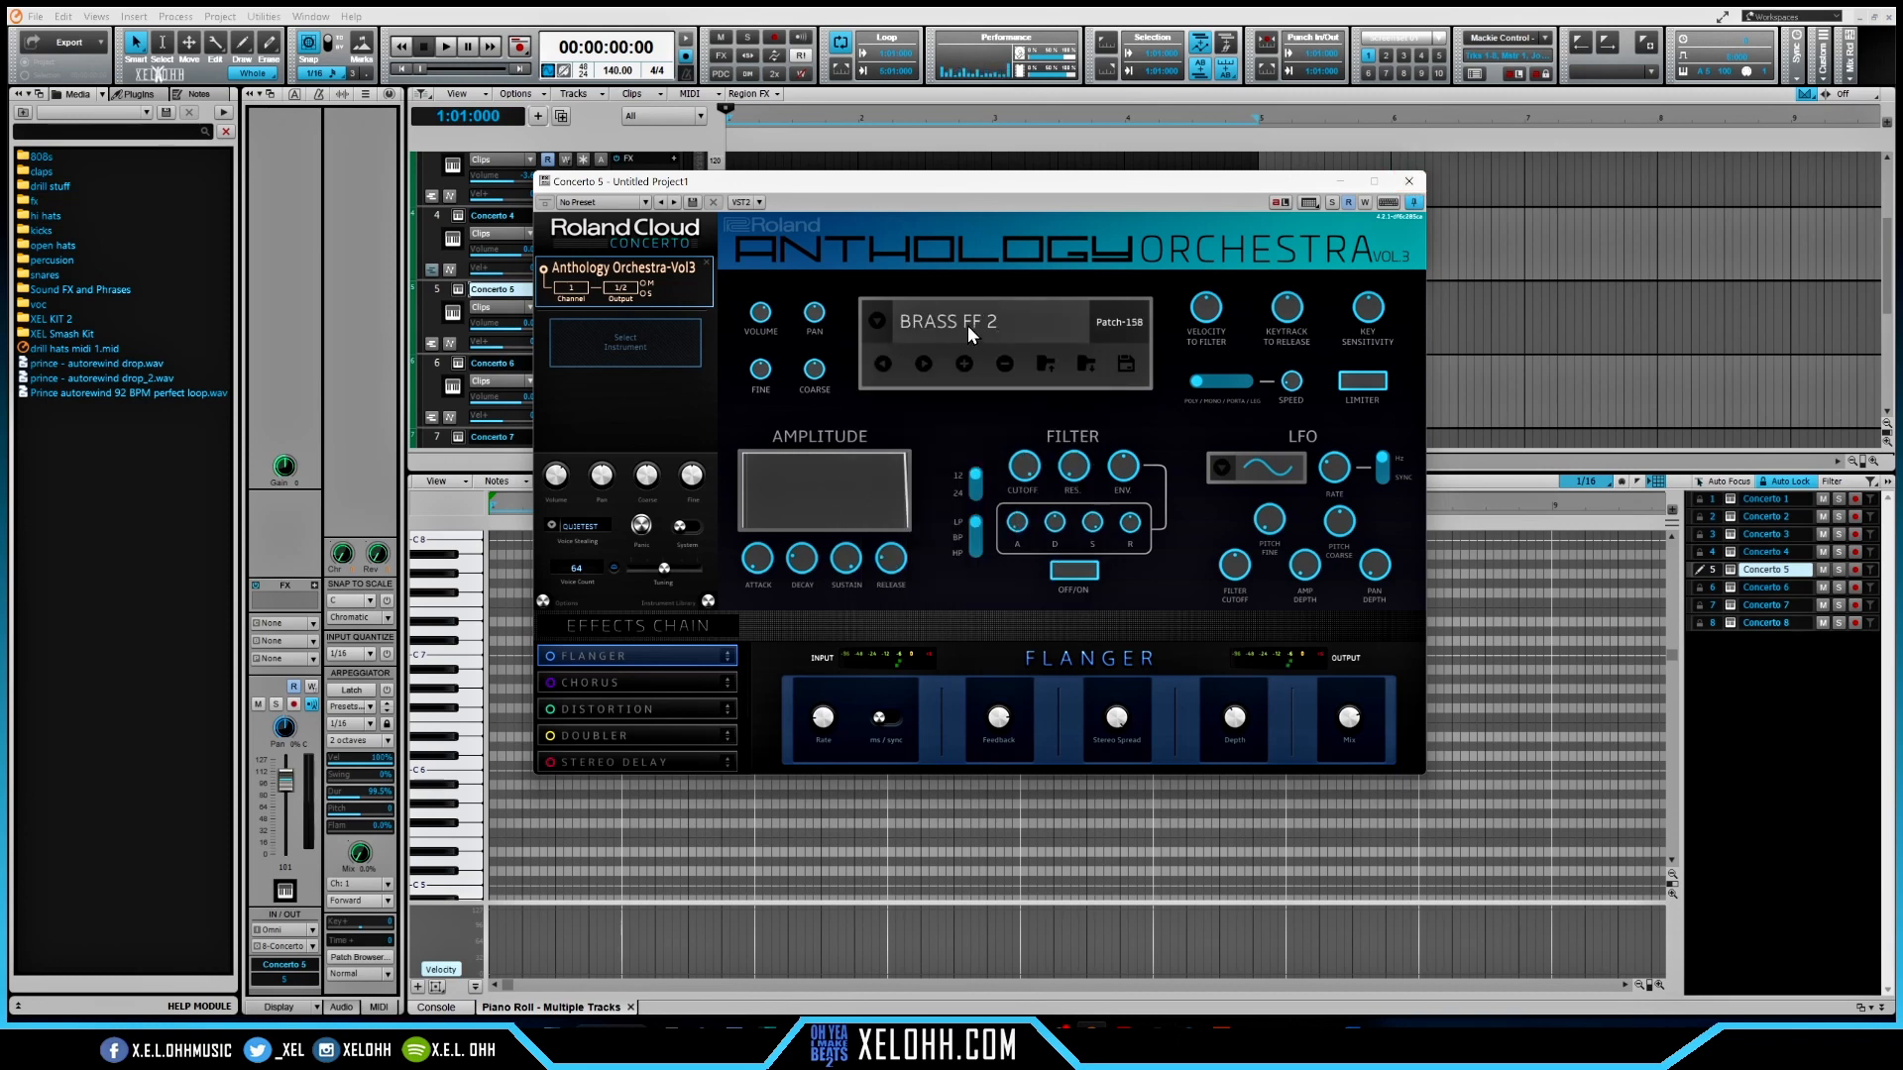
{"action": "left_click", "coordinate": [1409, 180]}
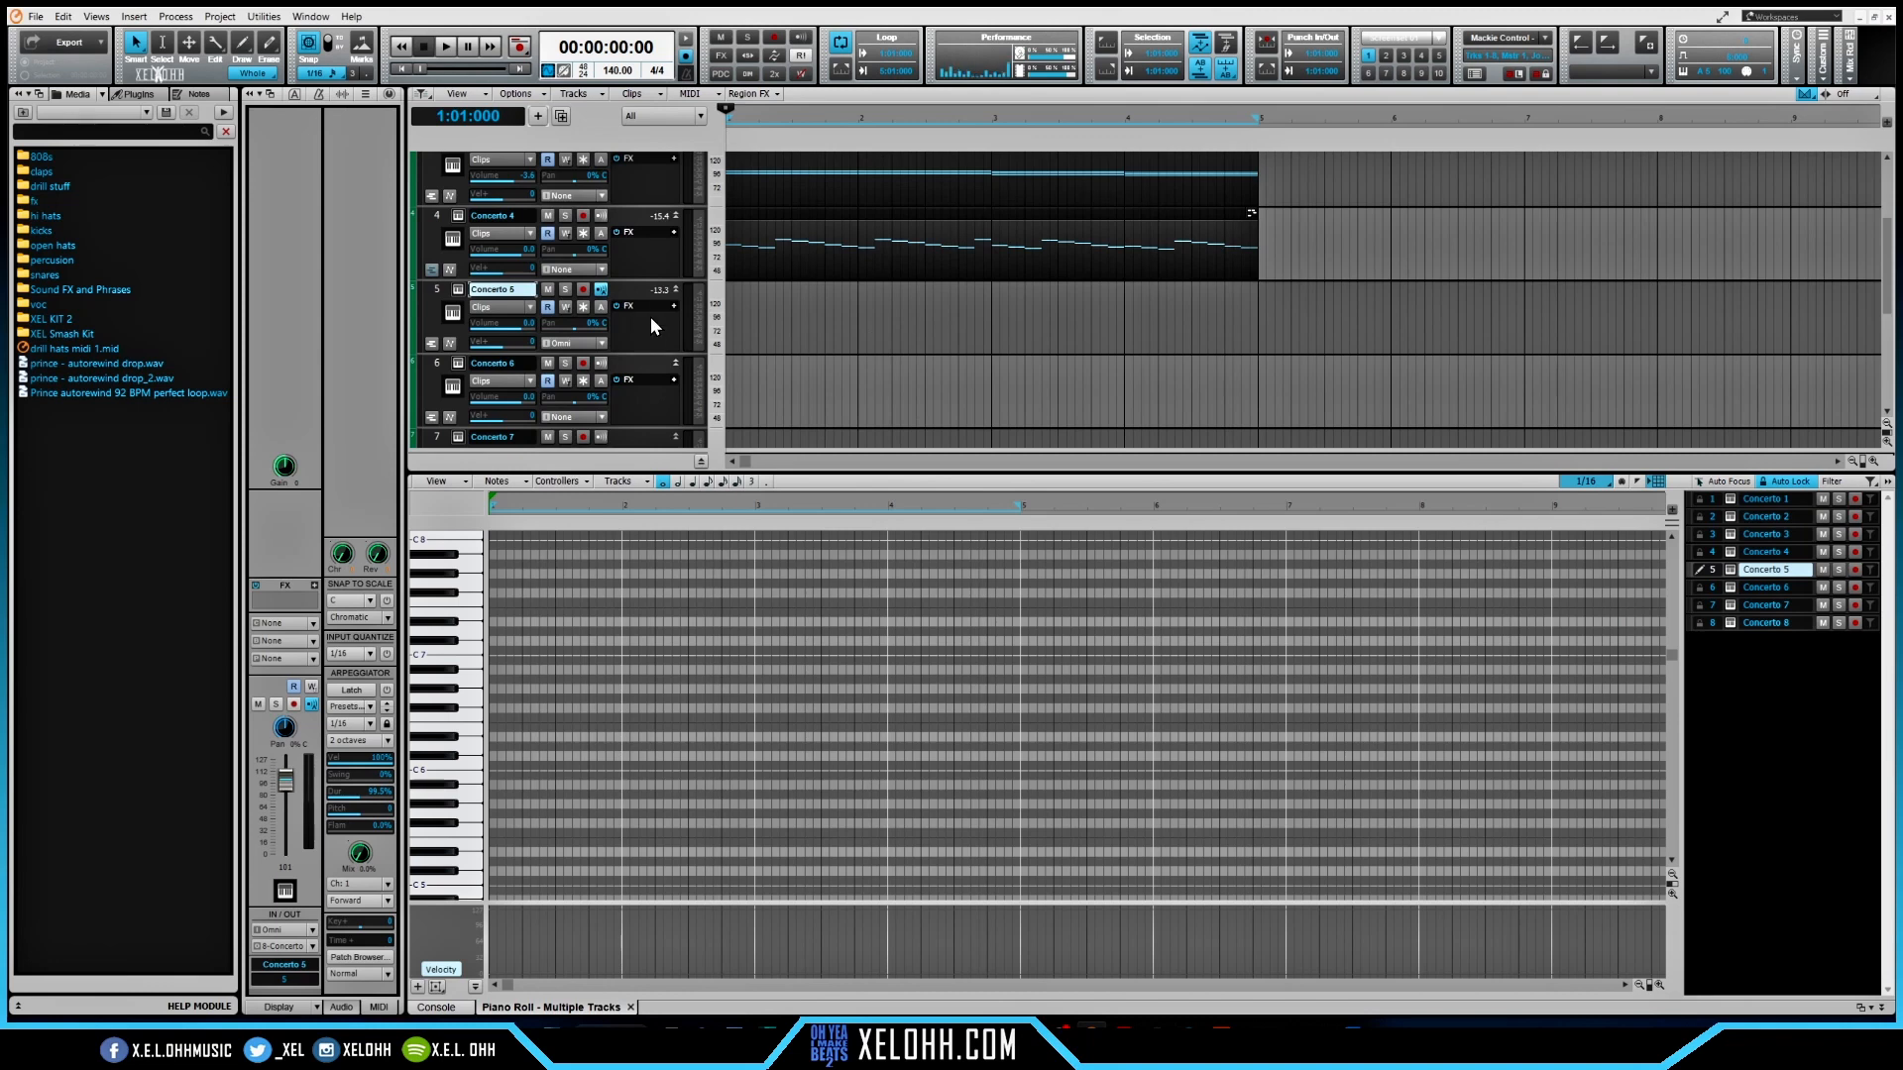
- Copy the Concerto 1 melody clip to the start of Concerto 5 and play back the brass part with the other tracks
{"action": "scroll", "coordinate": [656, 331], "scroll_direction": "up", "scroll_amount": 3}
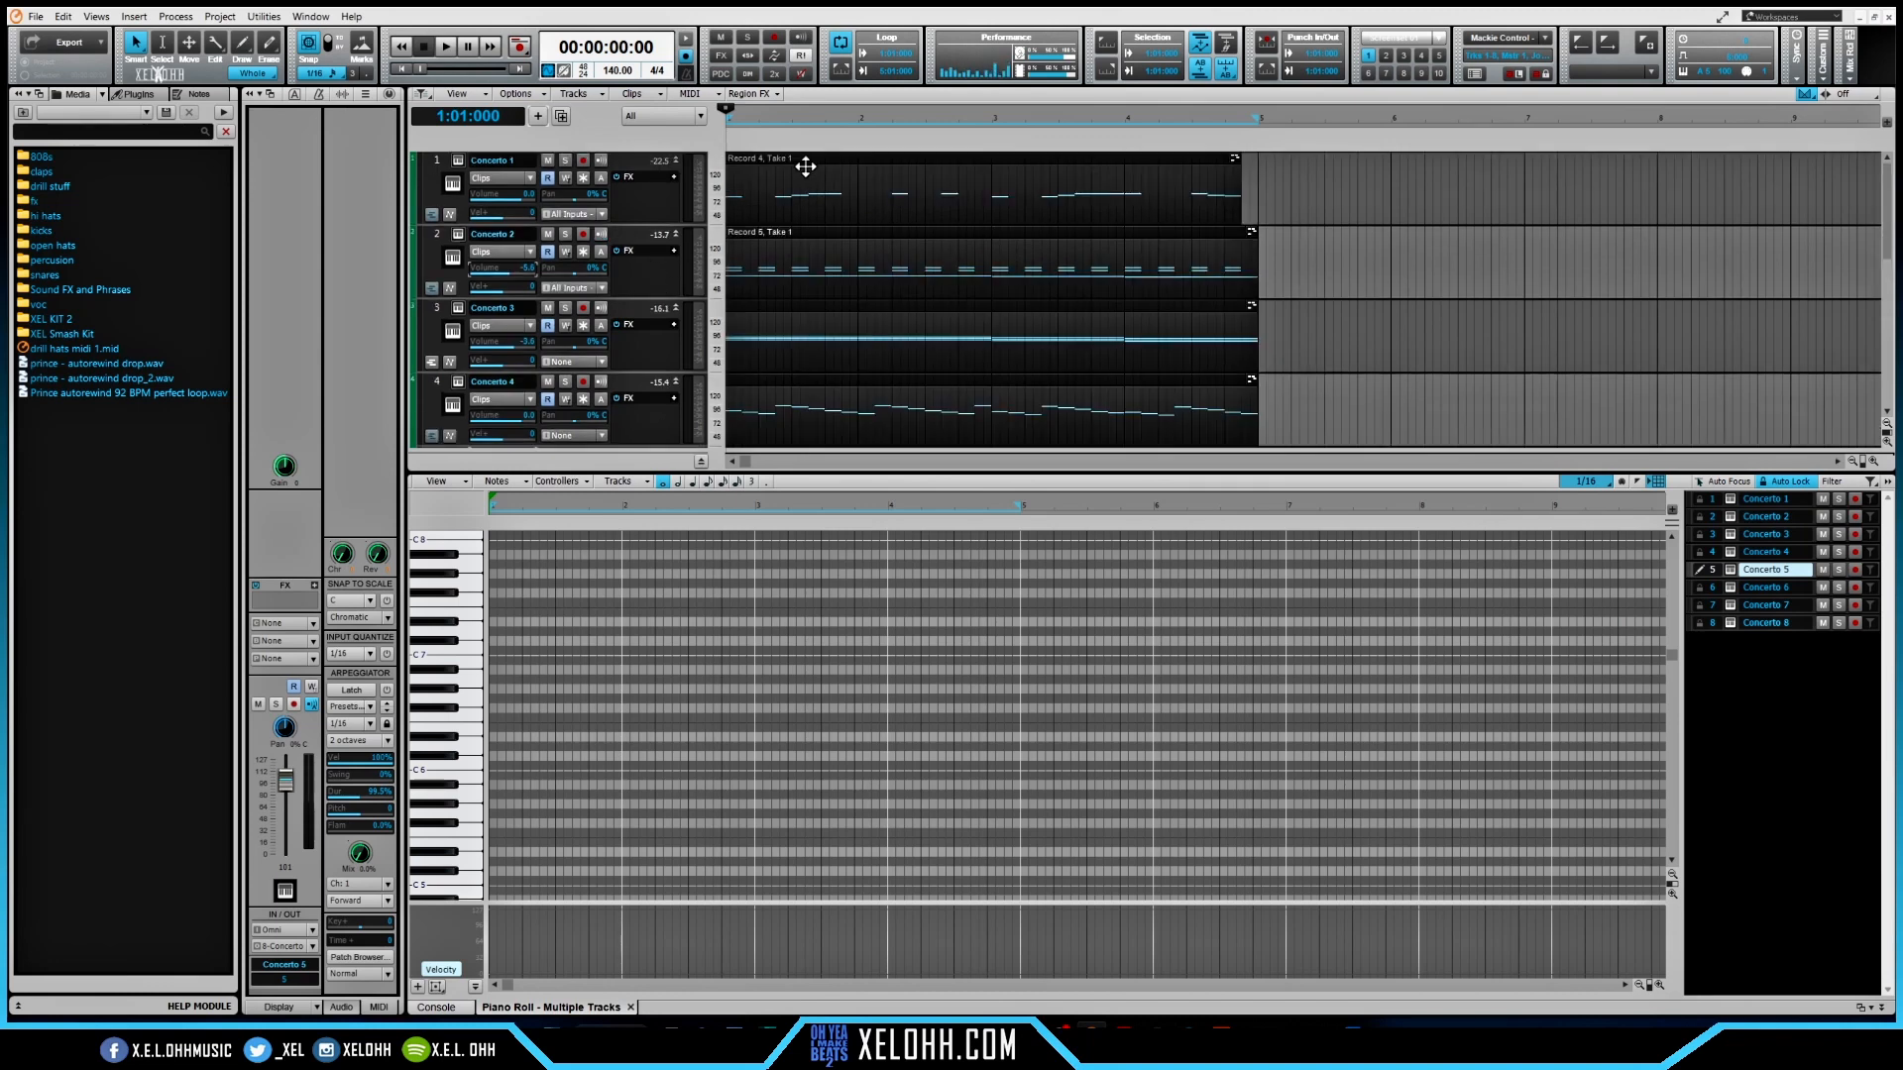
{"action": "left_click", "coordinate": [805, 167]}
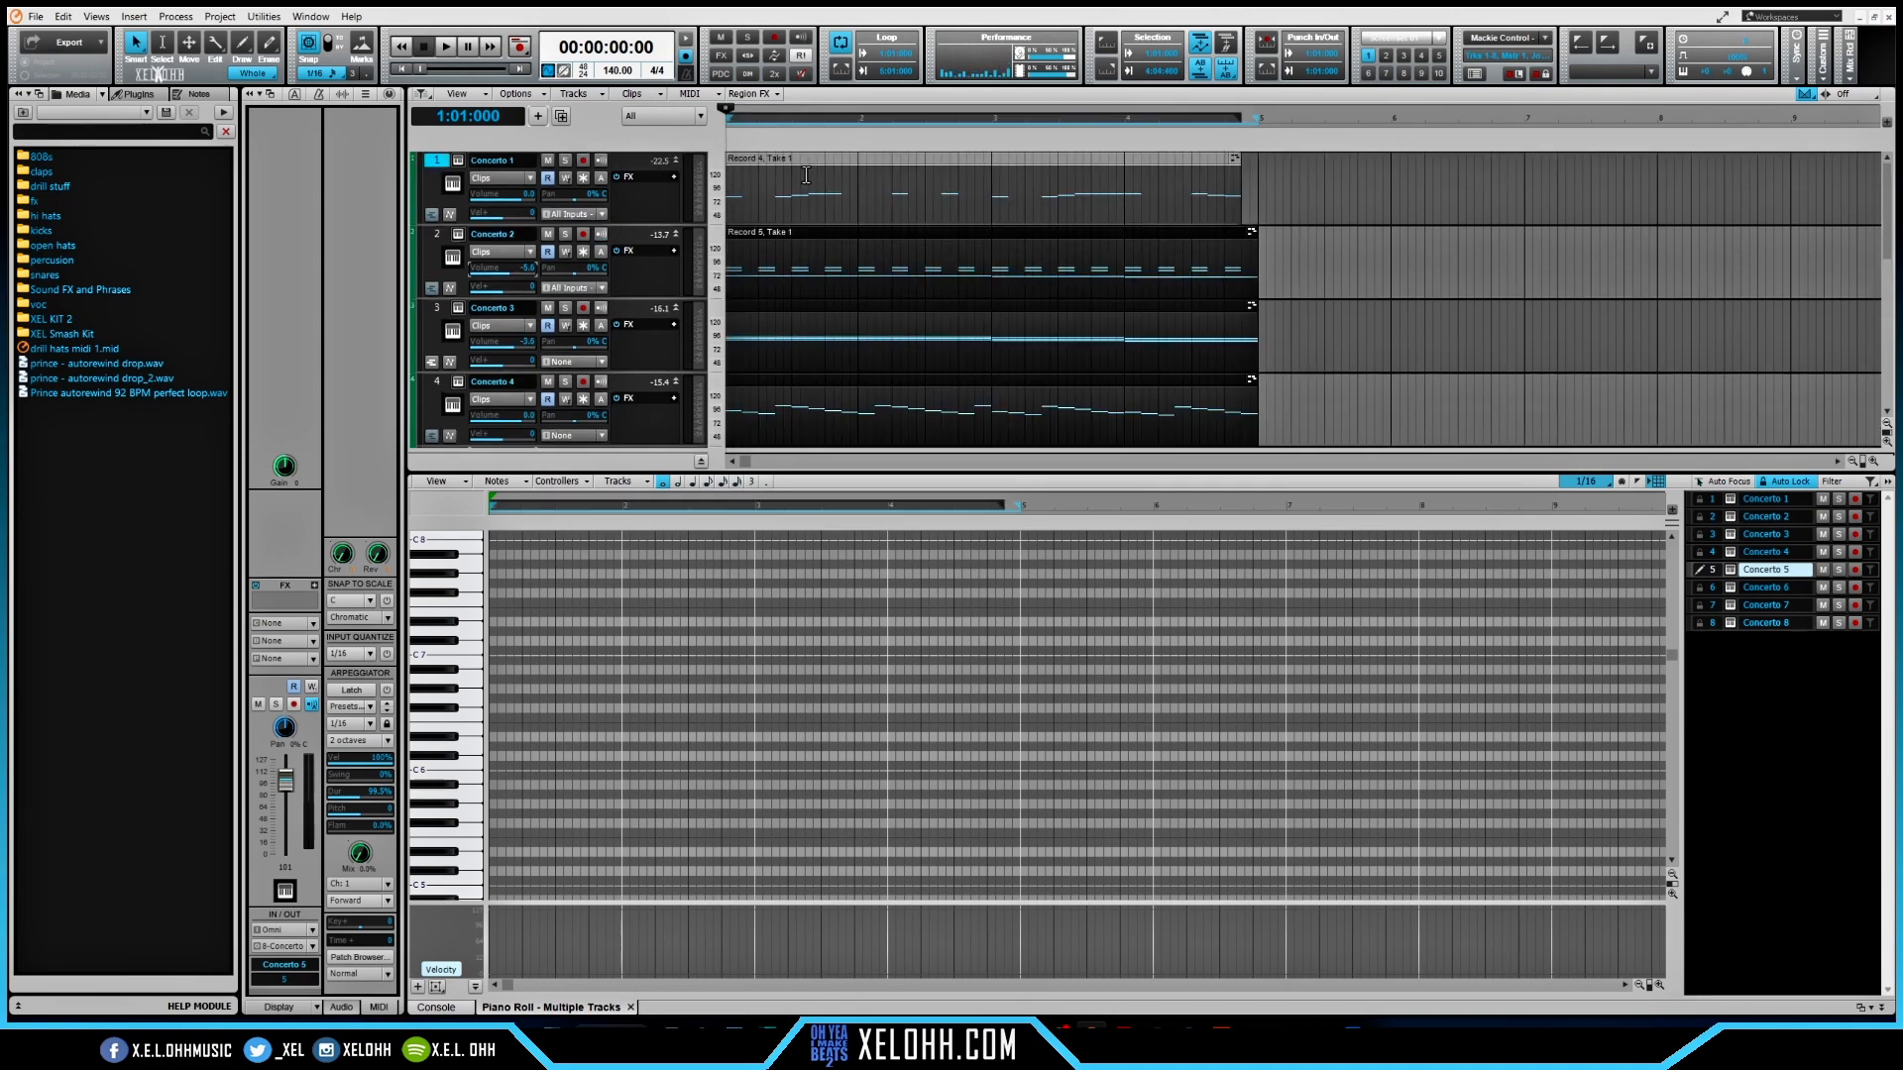
{"action": "left_click_drag", "start_coordinate": [805, 166], "coordinate": [791, 394]}
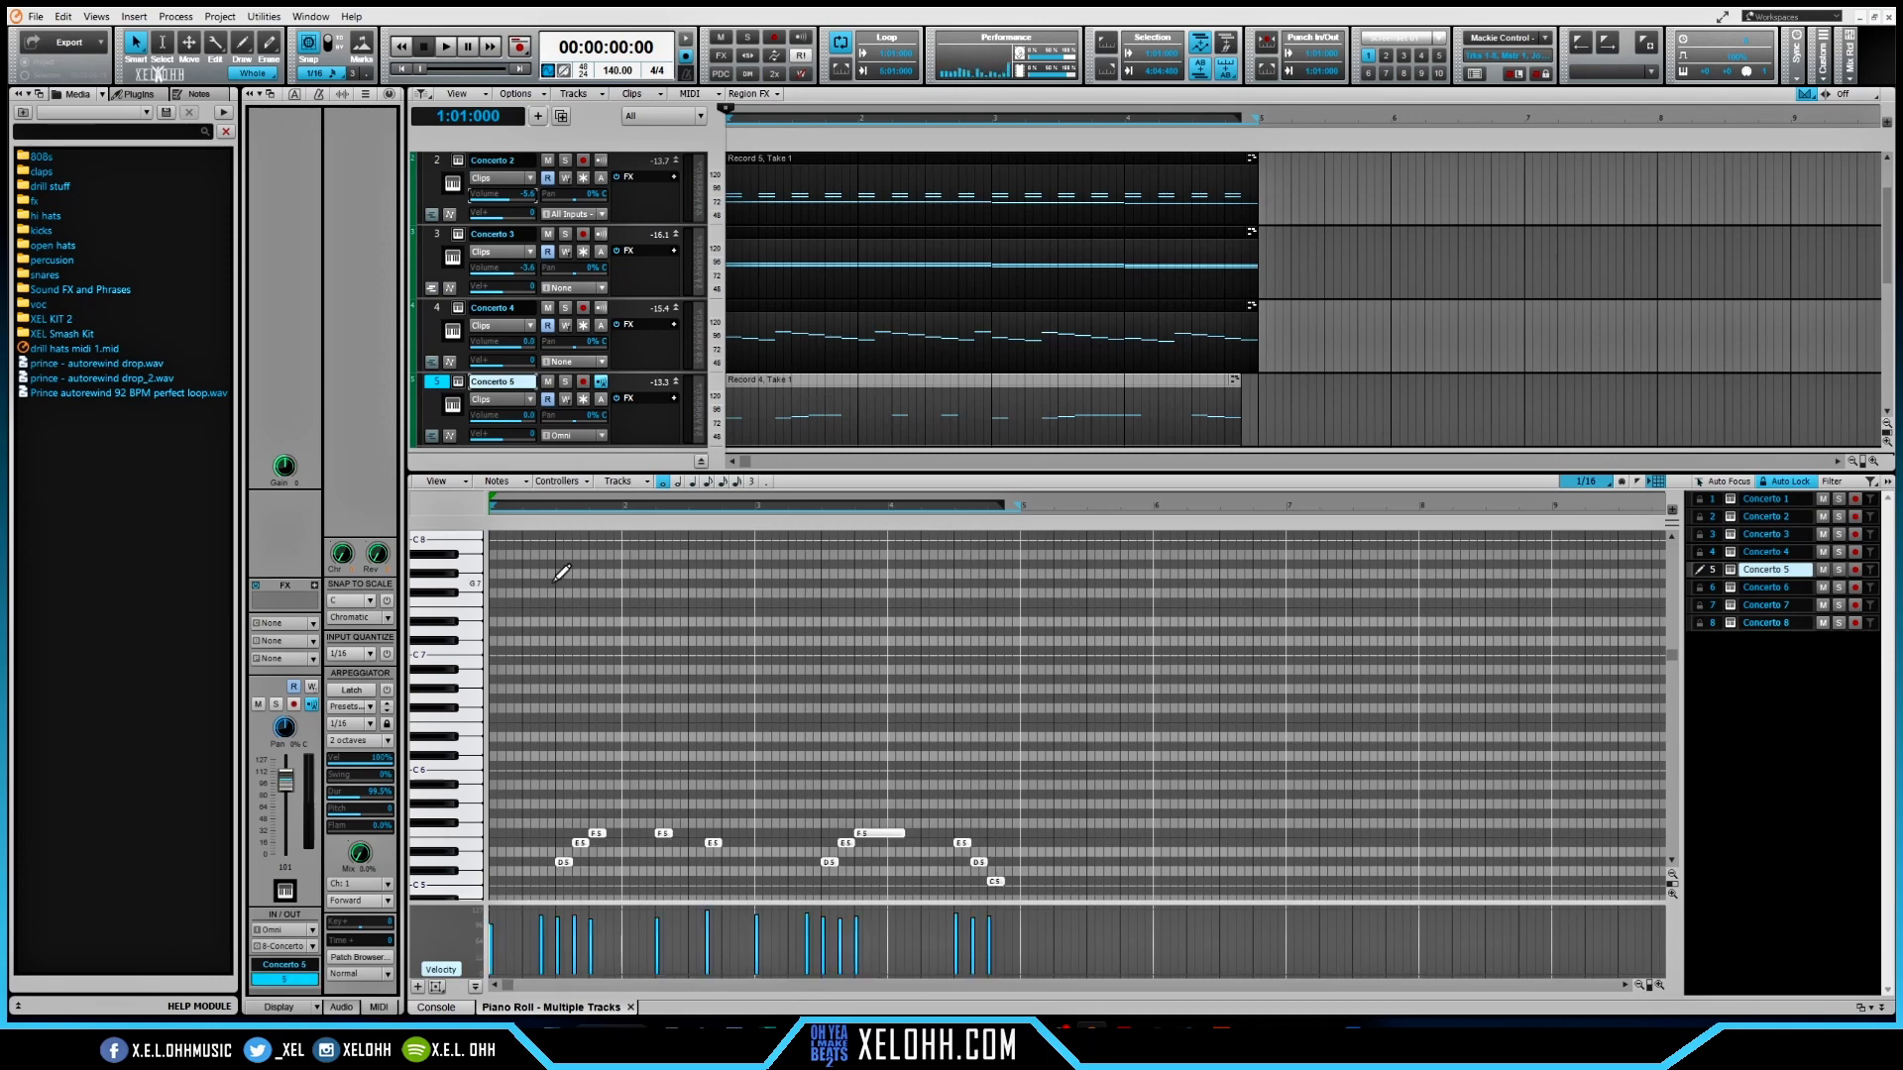
{"action": "scroll", "coordinate": [454, 793], "scroll_direction": "down", "scroll_amount": 5}
{"action": "scroll", "coordinate": [454, 792], "scroll_direction": "down", "scroll_amount": 1}
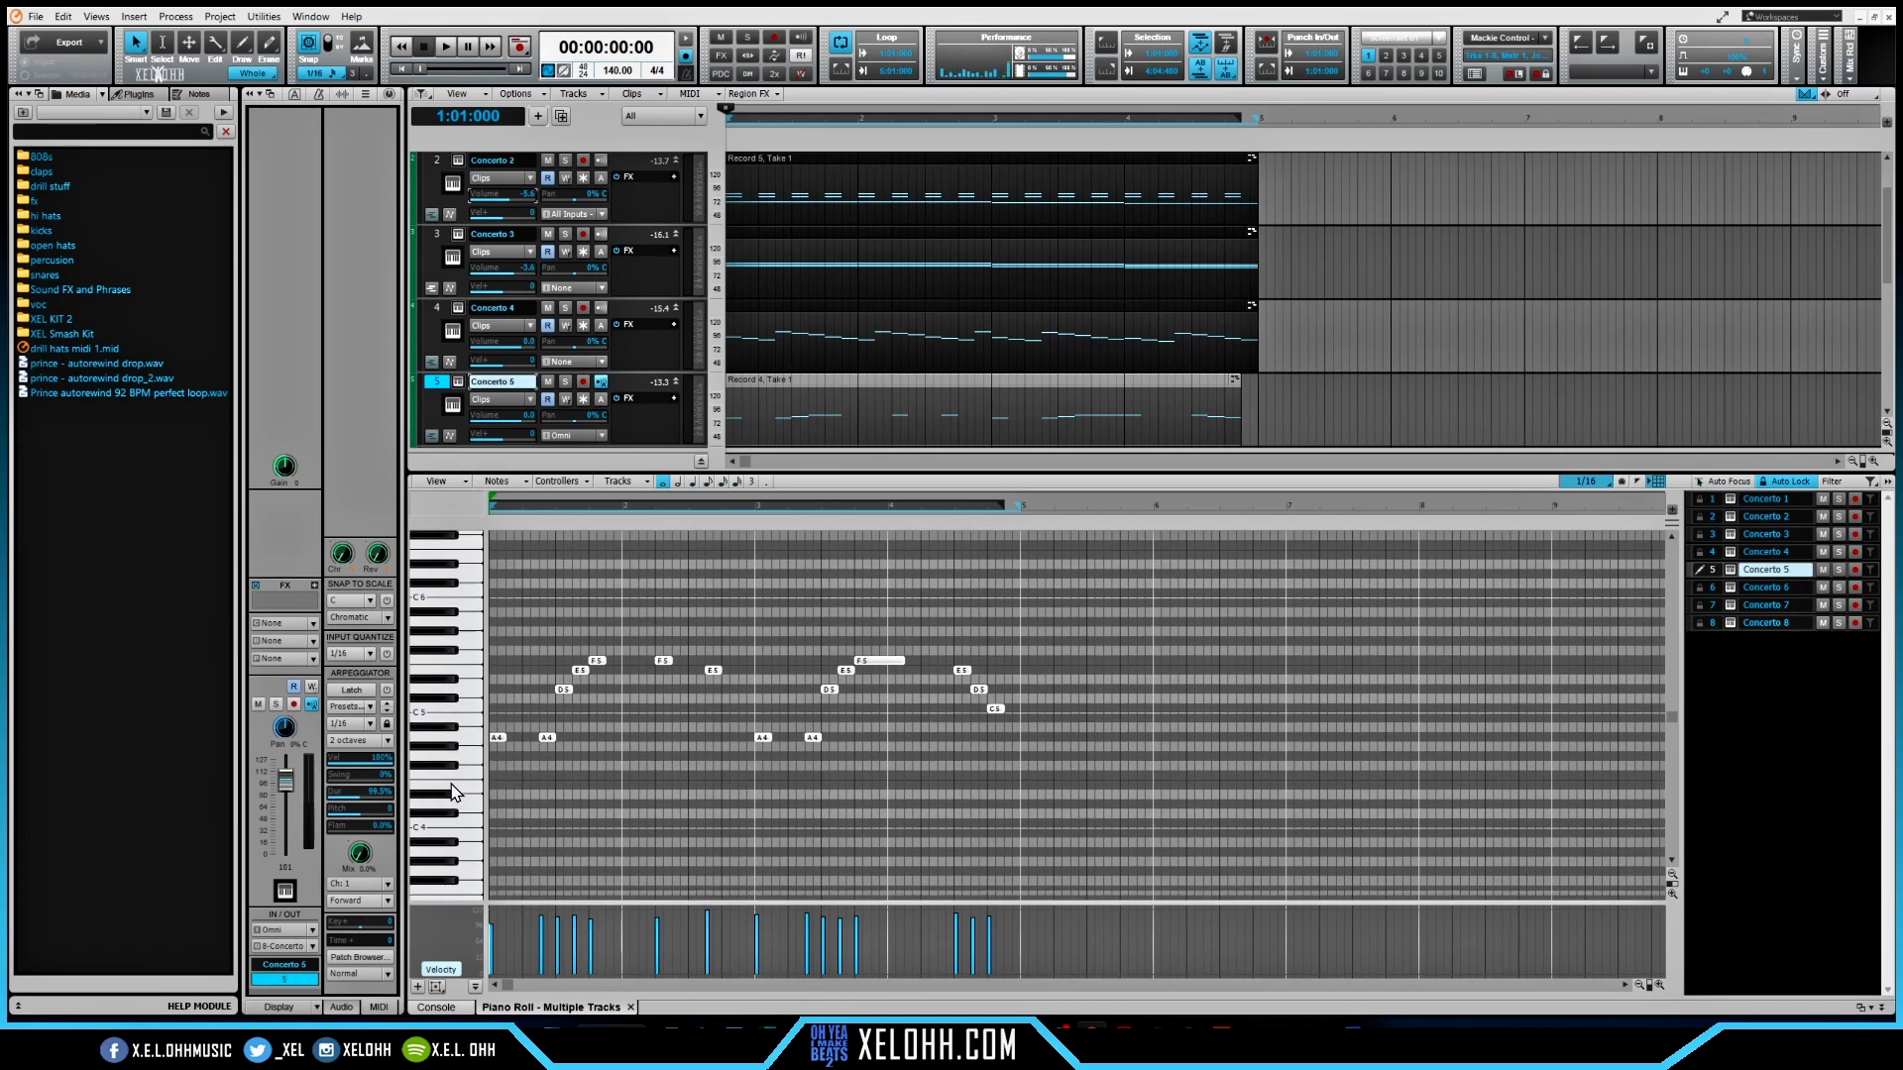
{"action": "key", "text": "space"}
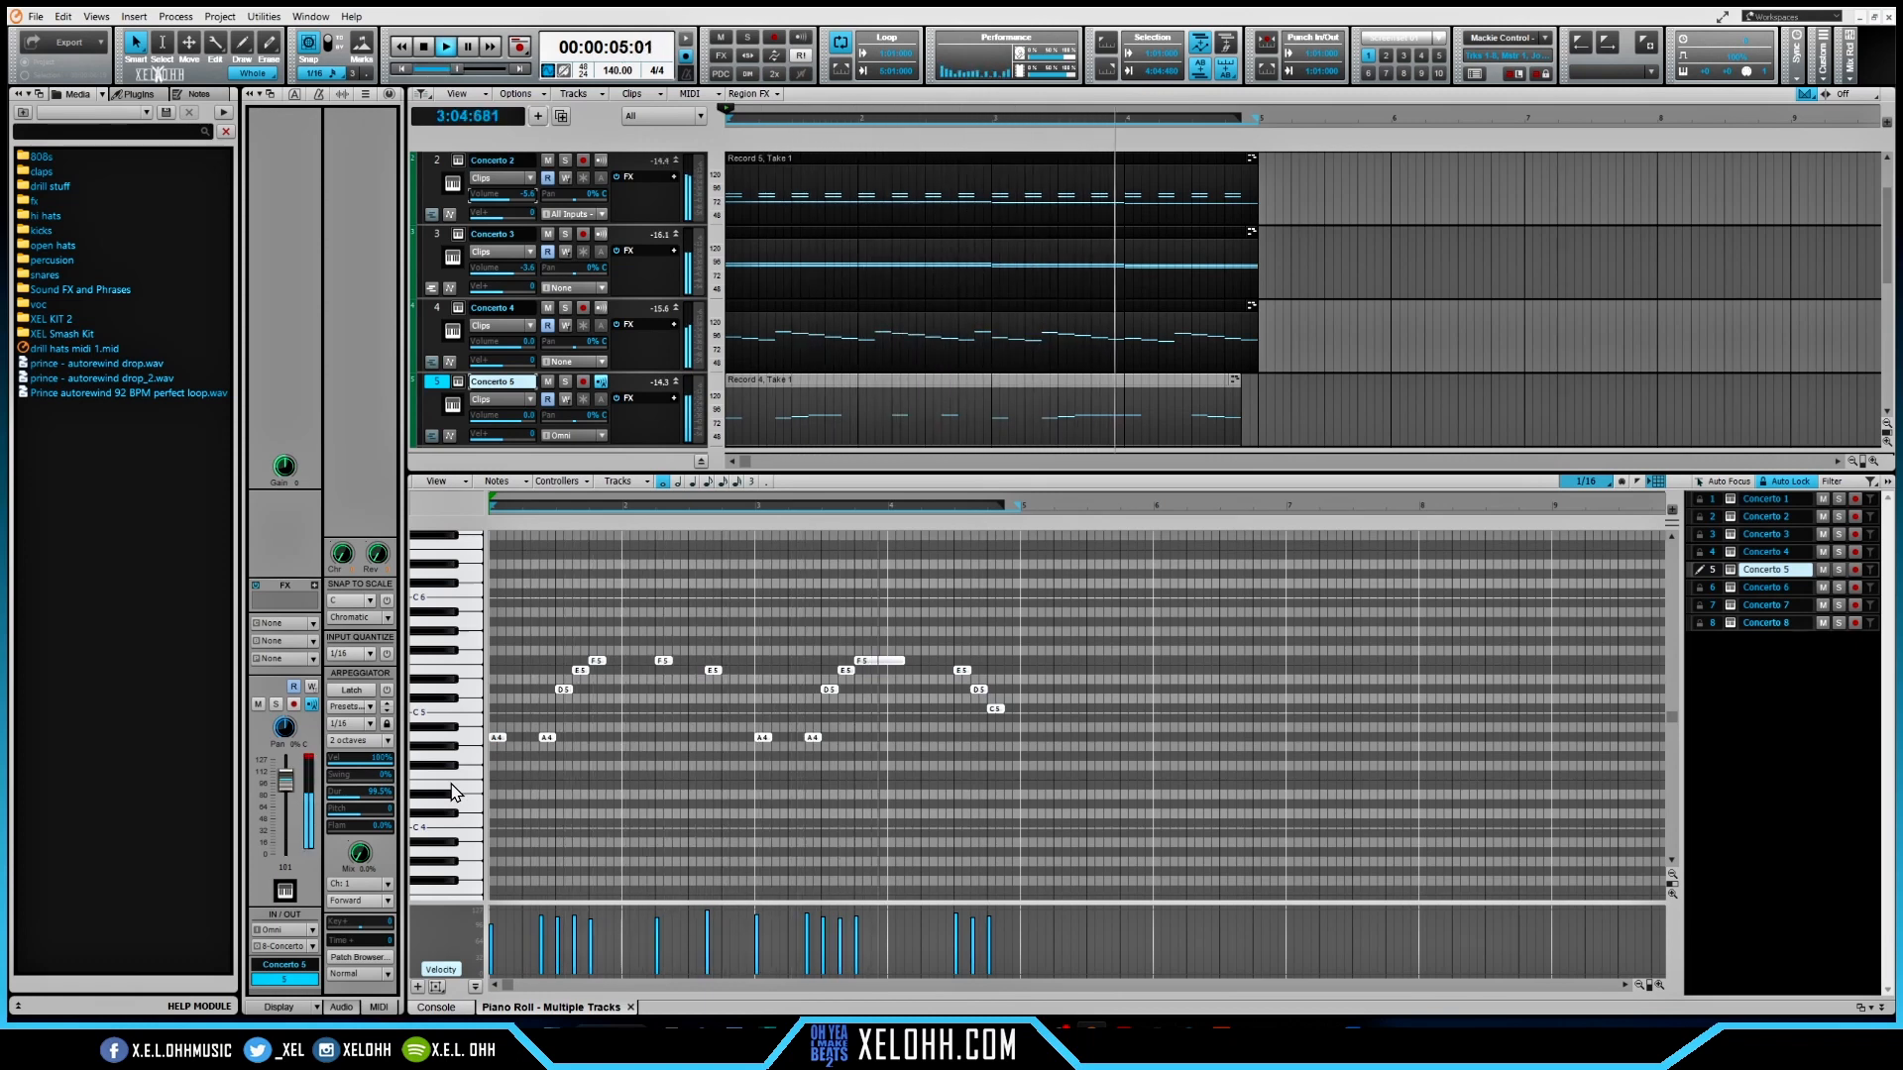
{"action": "key", "text": "space"}
- Duplicate all the Concerto 5 brass notes one octave lower and play back the doubled melody
{"action": "left_click", "coordinate": [466, 745]}
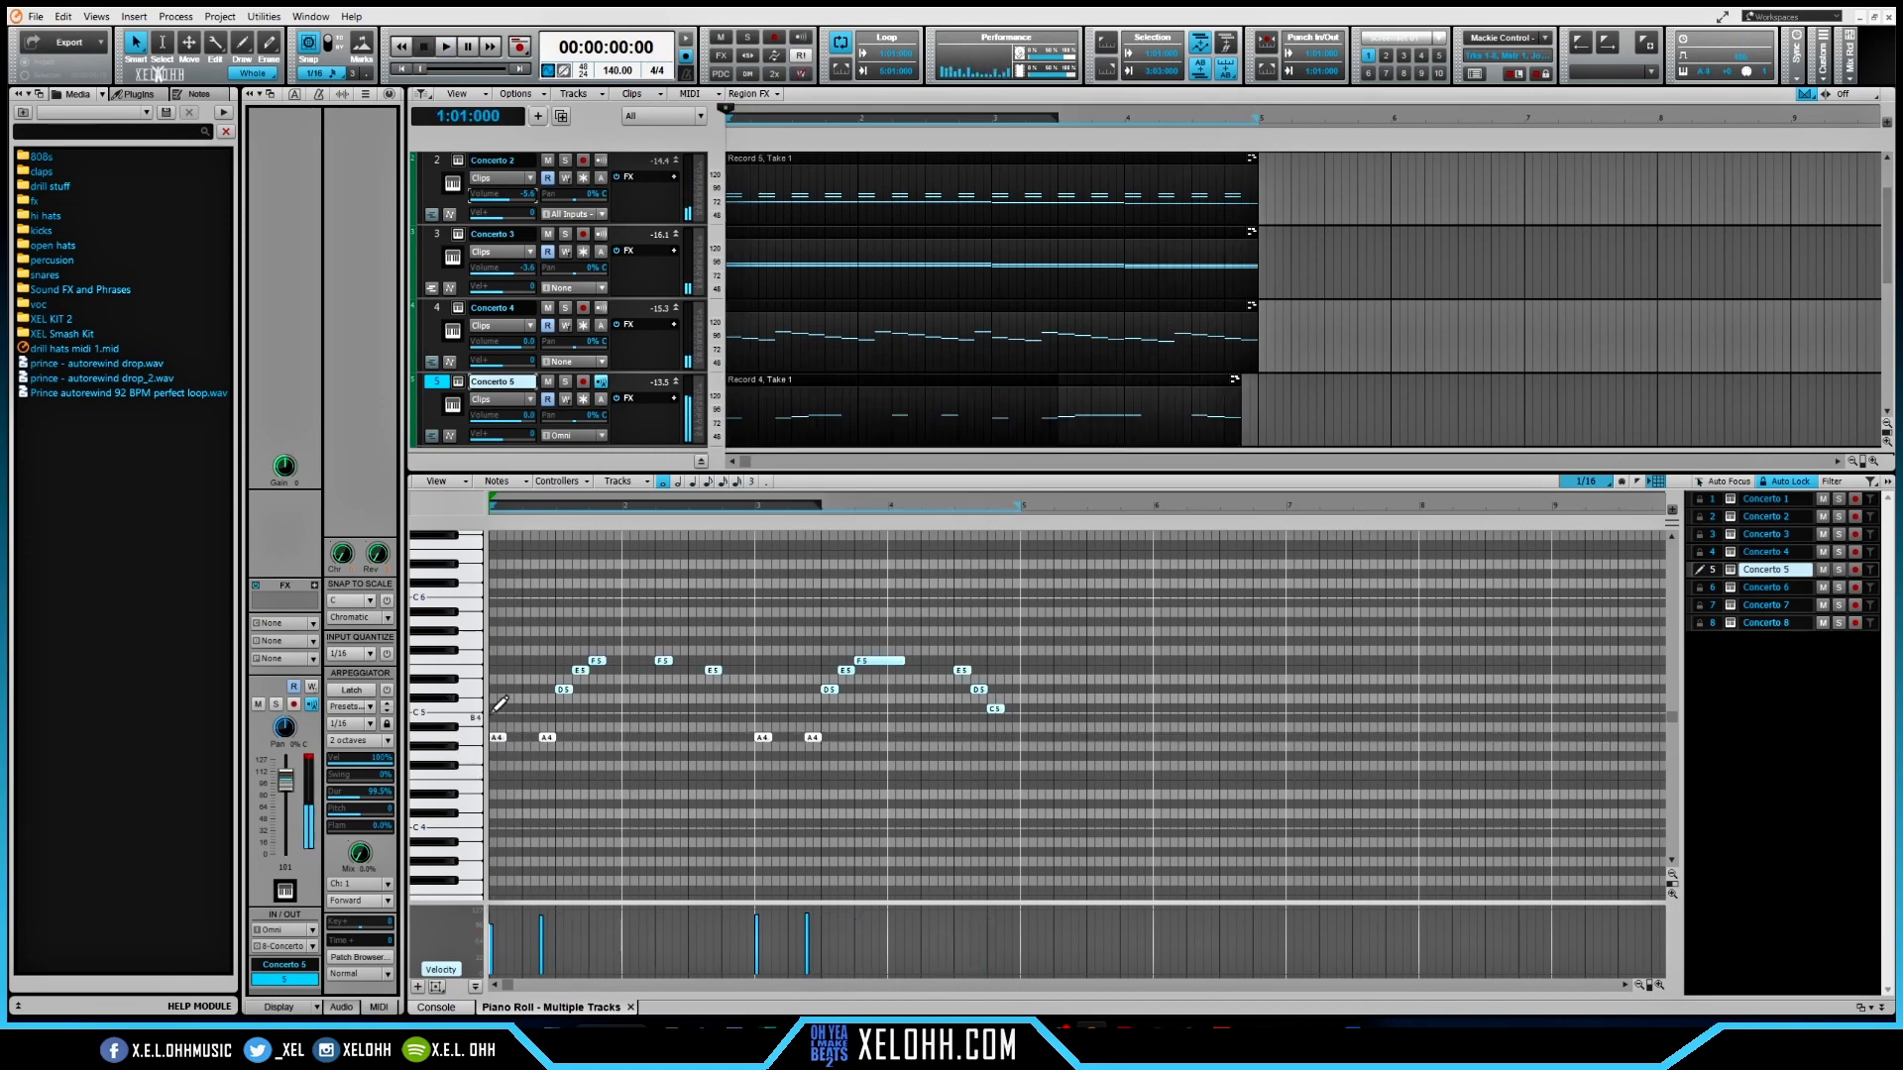
{"action": "scroll", "coordinate": [464, 587], "scroll_direction": "down", "scroll_amount": 4}
{"action": "left_click_drag", "start_coordinate": [471, 586], "coordinate": [466, 707]}
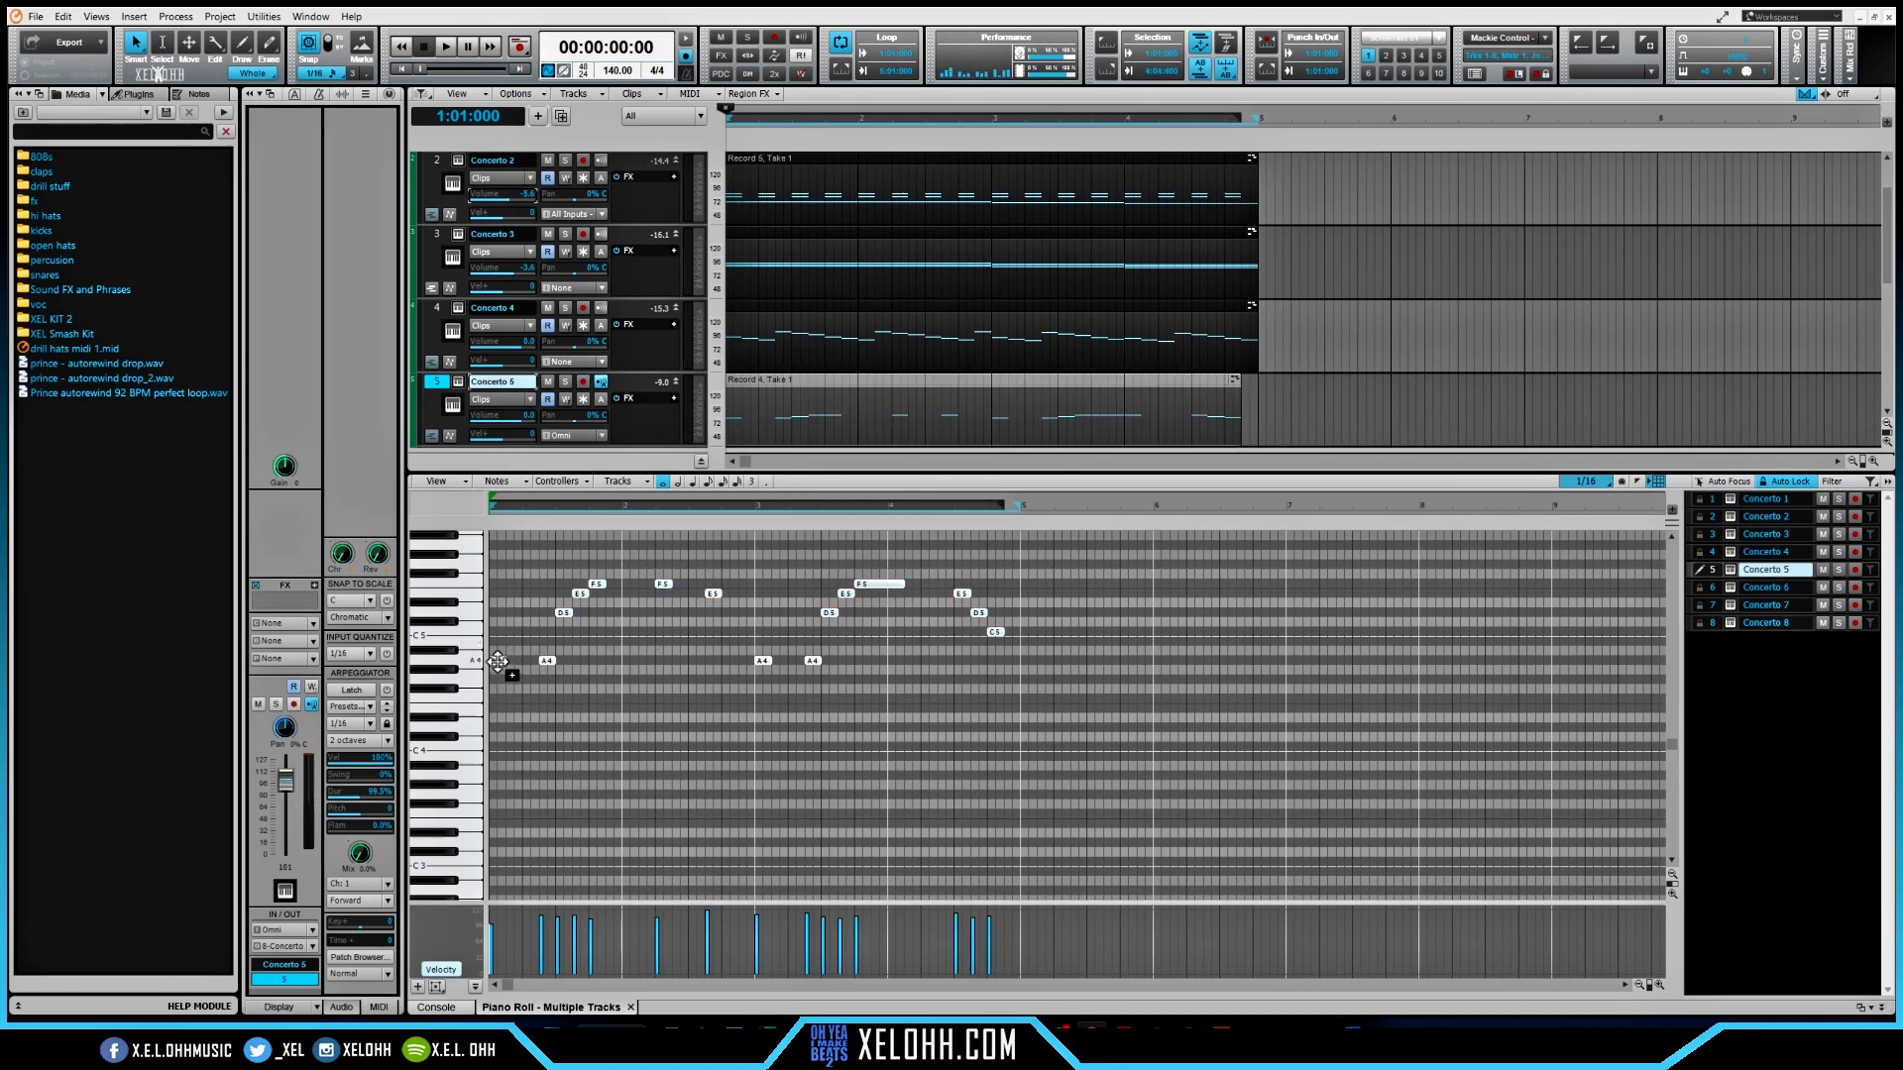
{"action": "left_click", "coordinate": [498, 662]}
{"action": "left_click_drag", "start_coordinate": [498, 662], "coordinate": [456, 779]}
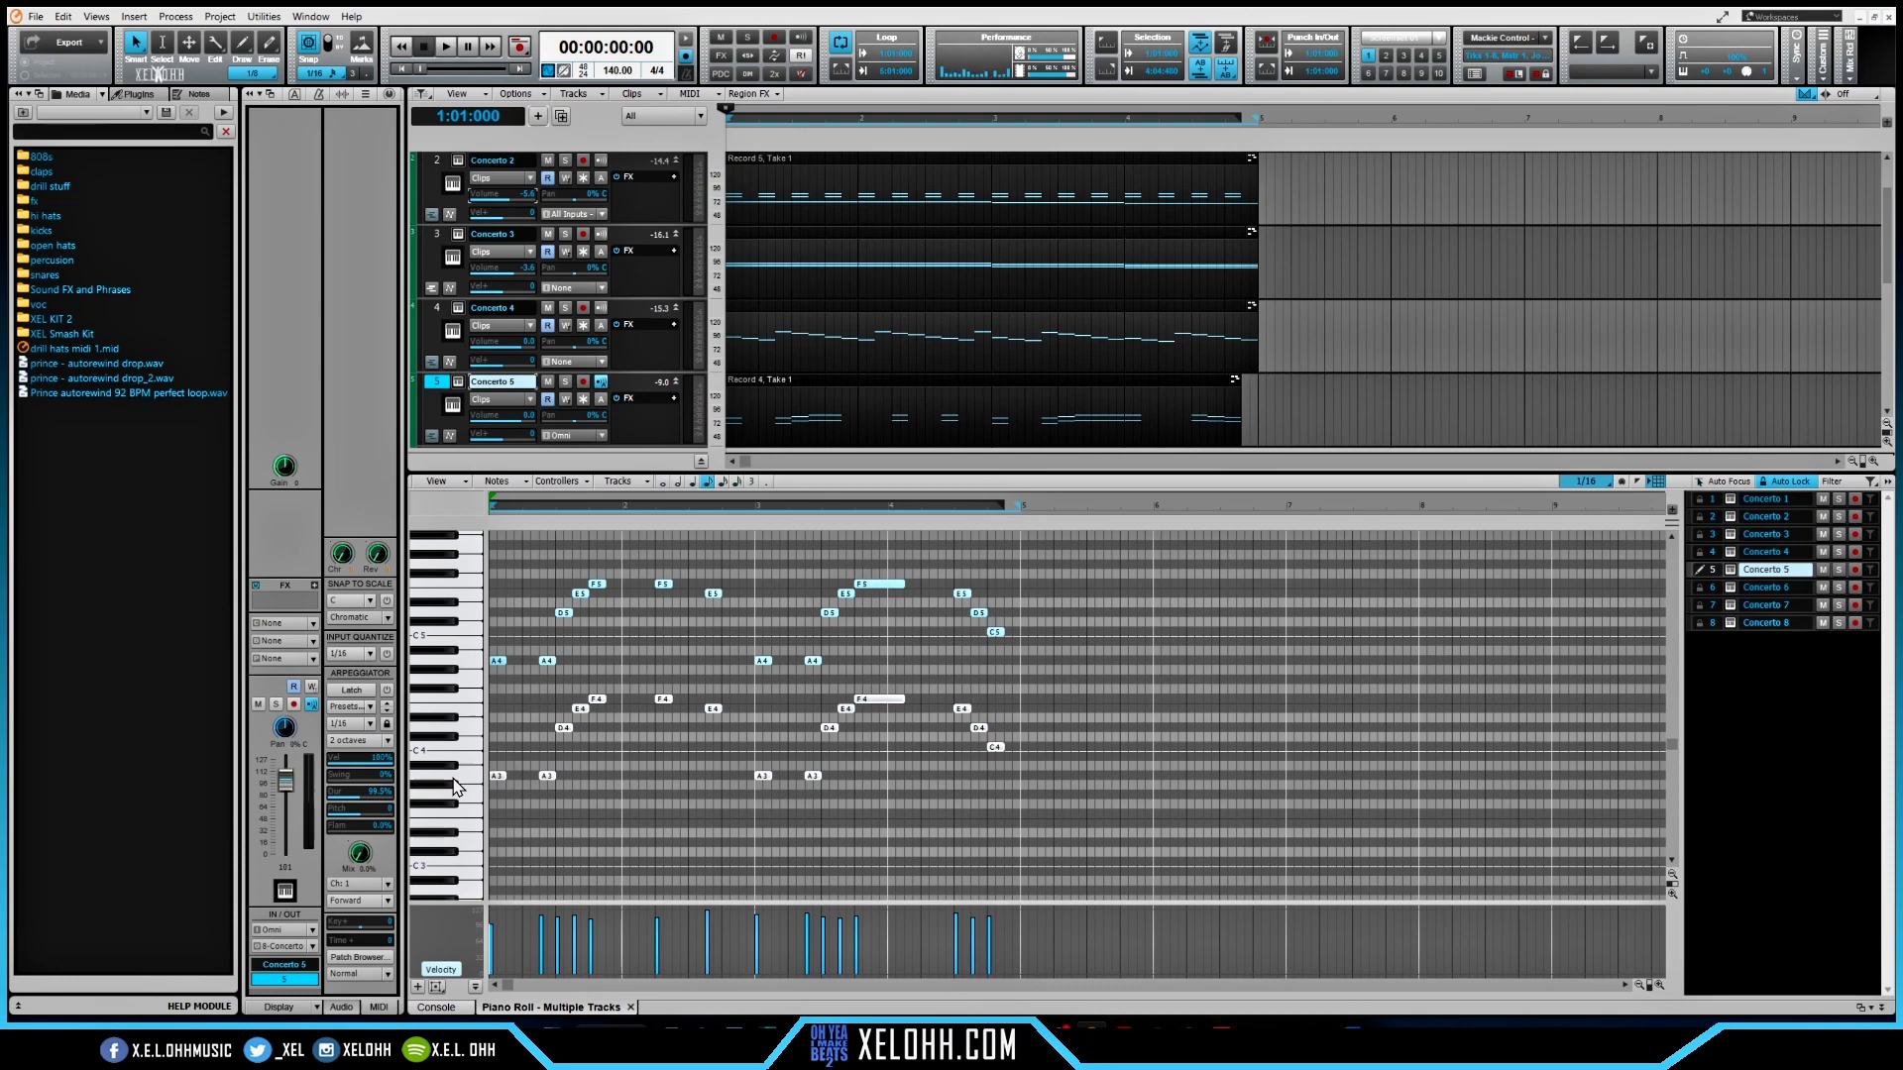
{"action": "key", "text": "space"}
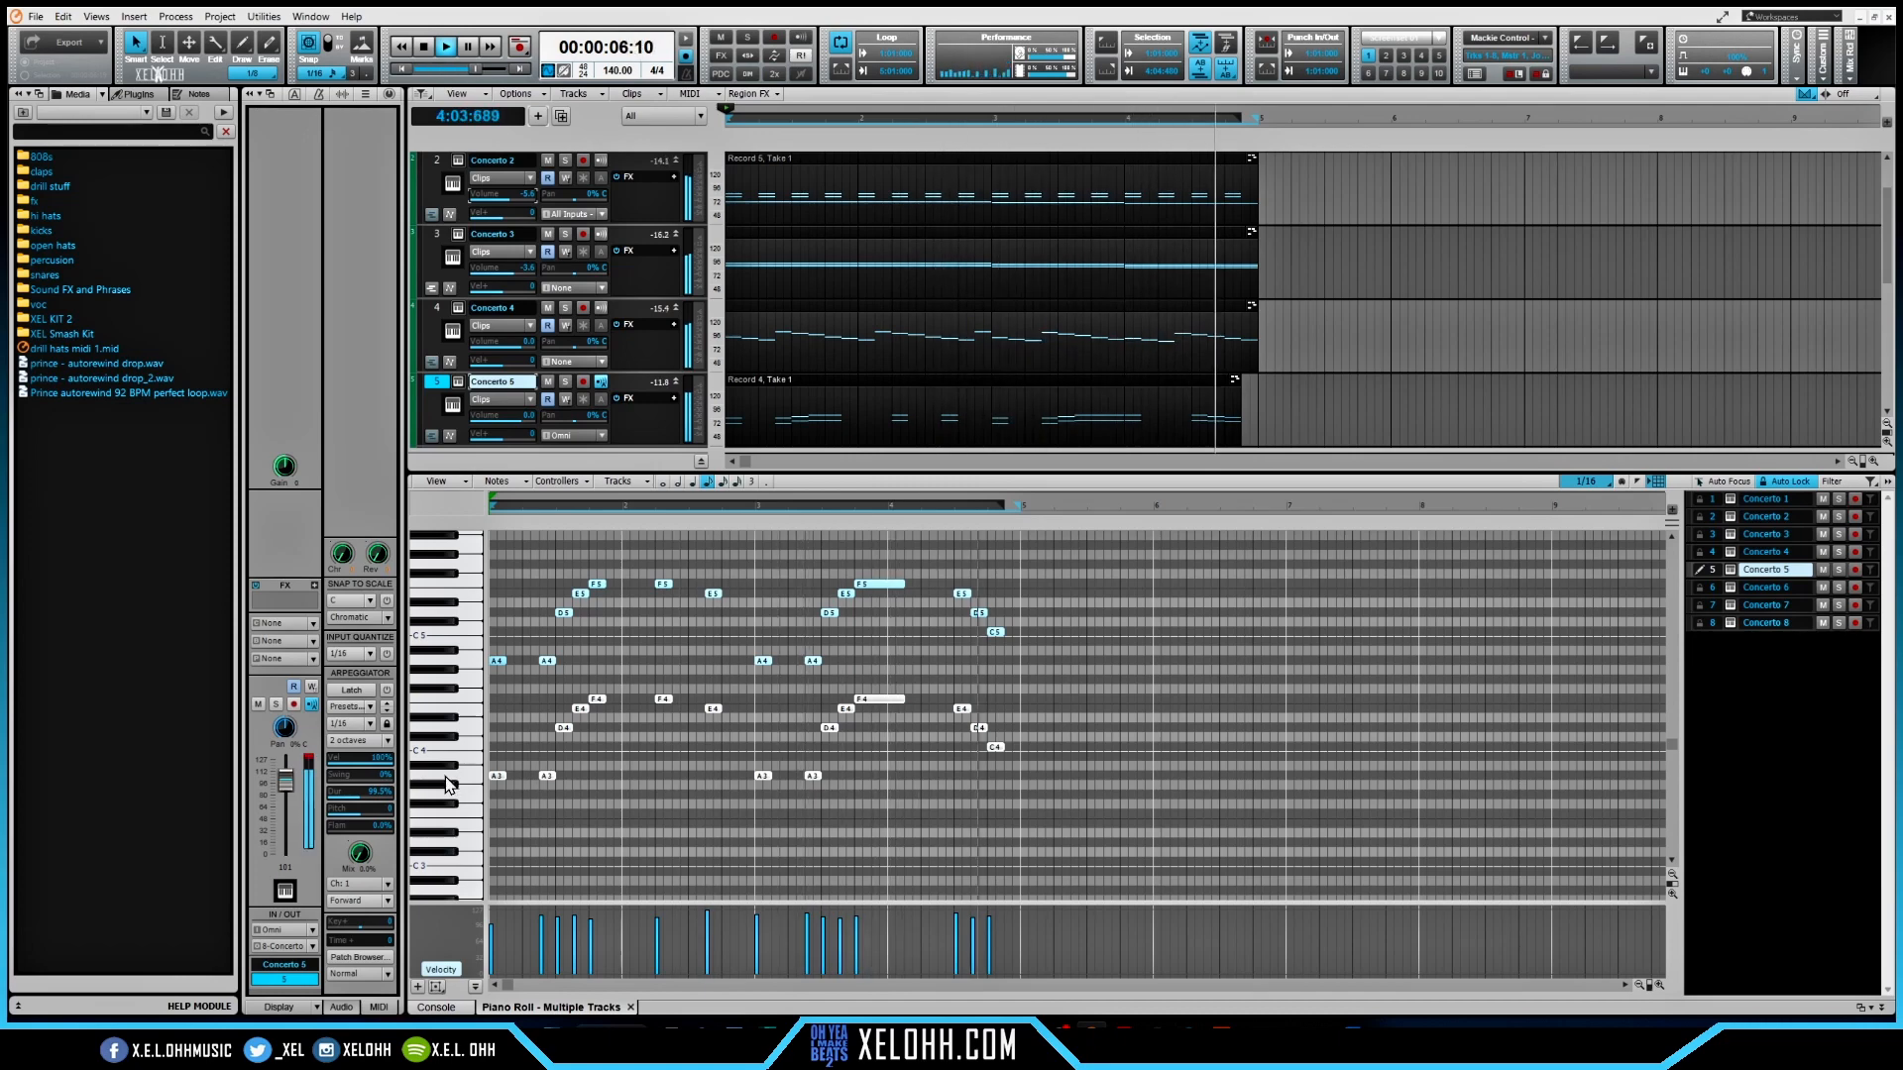
{"action": "key", "text": "space"}
- Load FLAVR Trapped in the Concerto 6 instrument, choose a drum patch, and close the instrument window
{"action": "scroll", "coordinate": [454, 786], "scroll_direction": "up", "scroll_amount": 1}
{"action": "scroll", "coordinate": [612, 315], "scroll_direction": "up", "scroll_amount": 1}
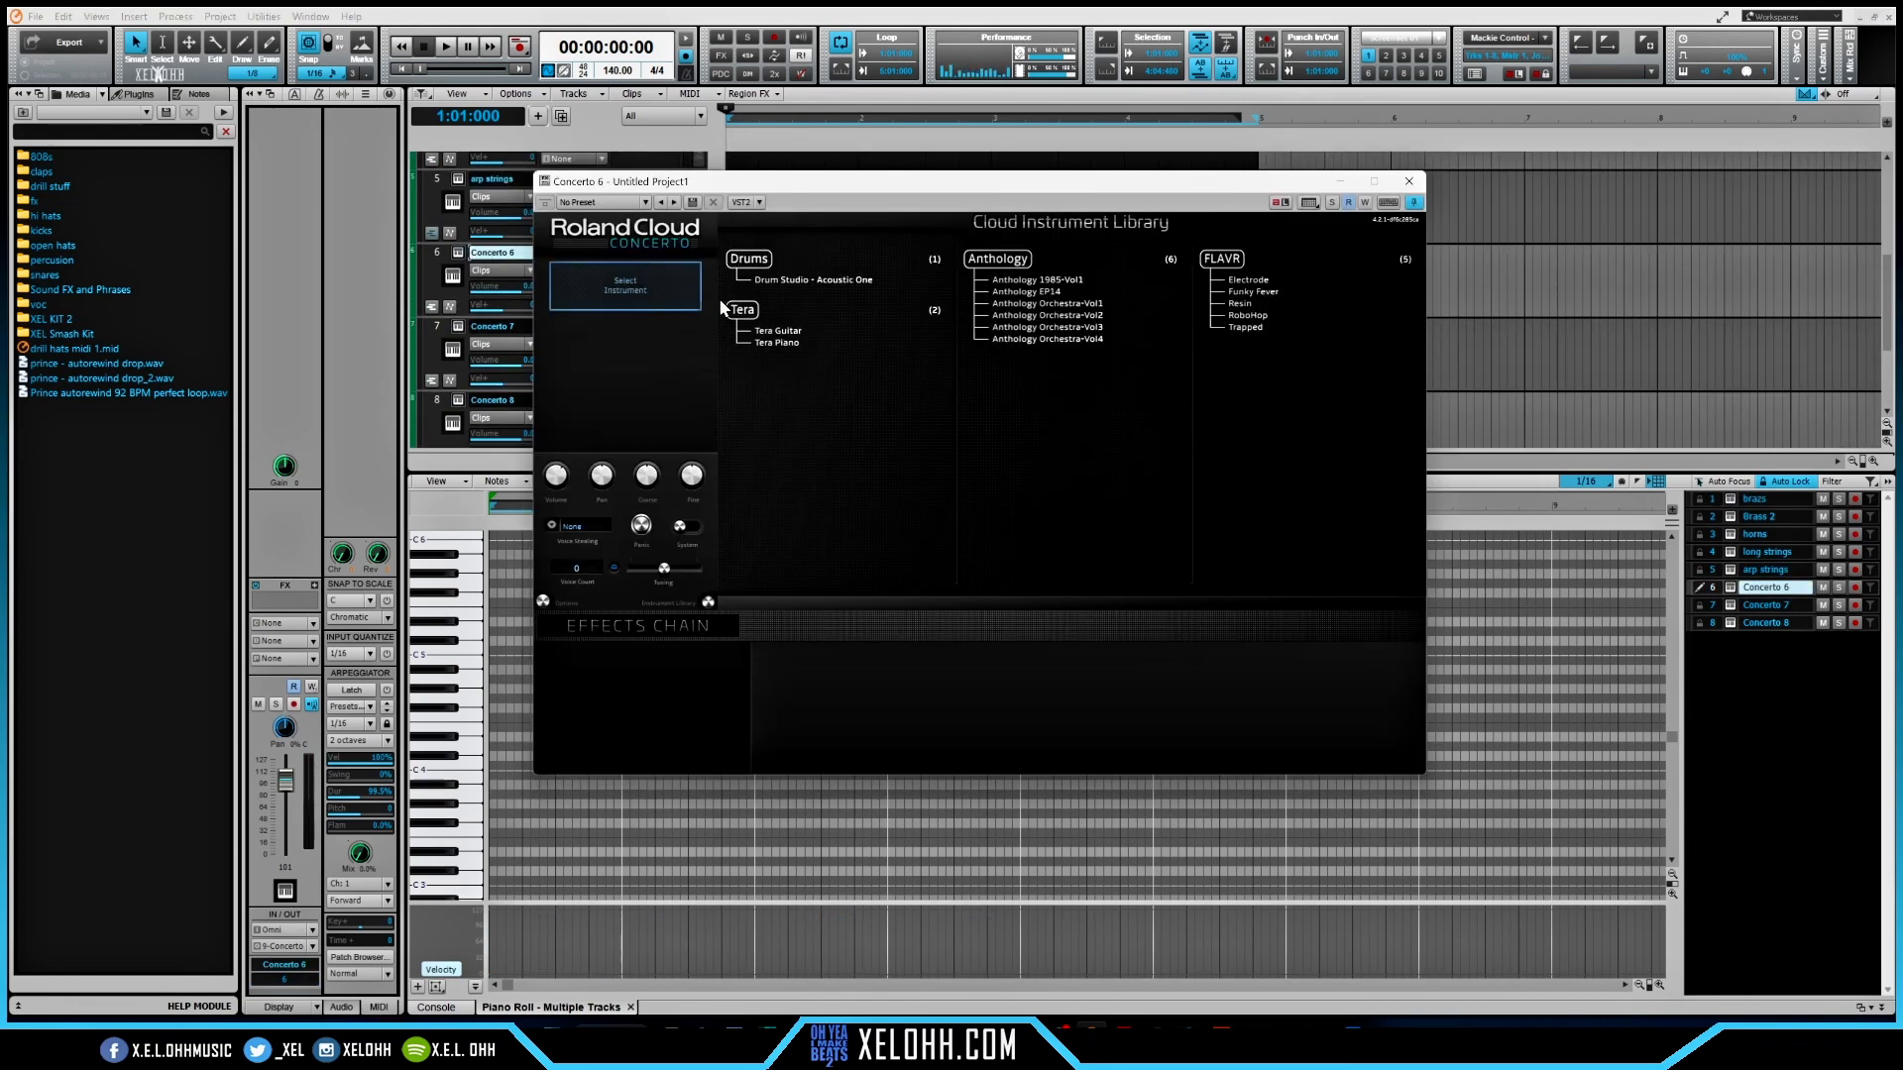
{"action": "left_click", "coordinate": [1245, 328]}
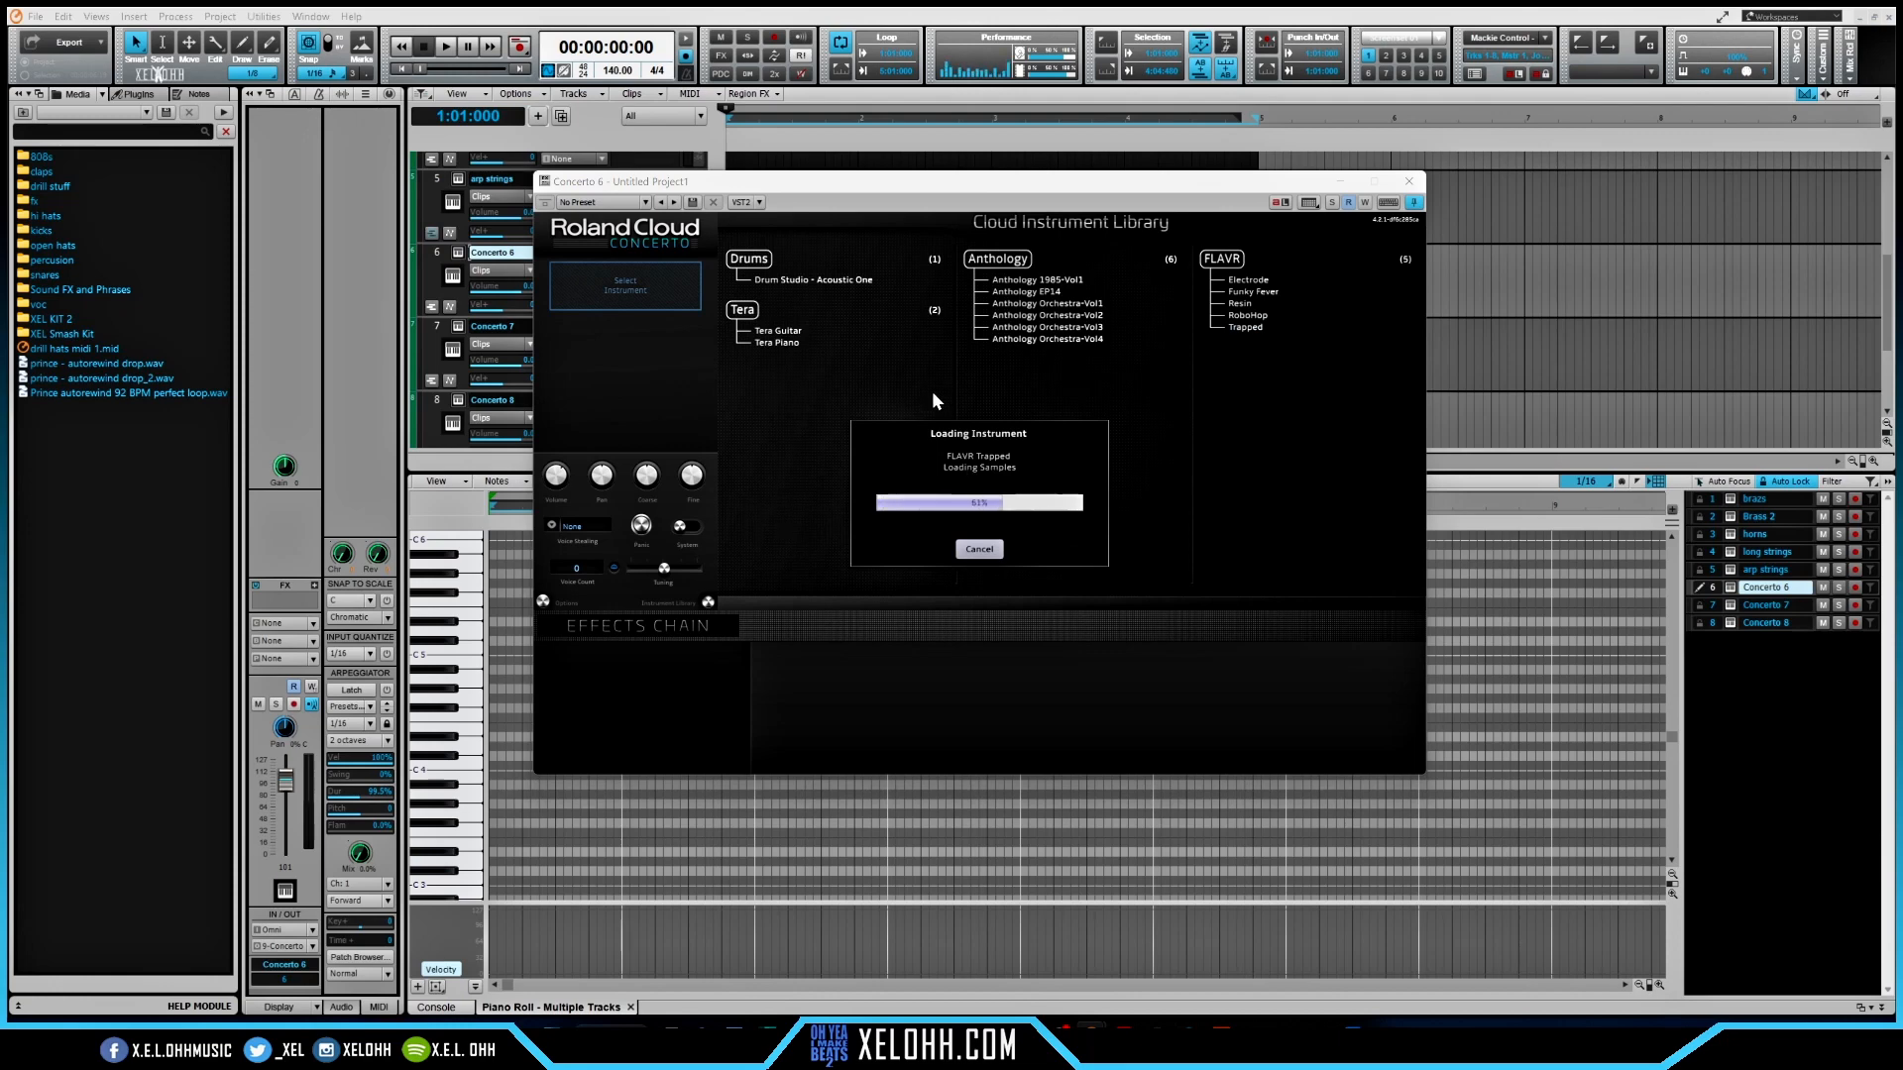
{"action": "left_click", "coordinate": [961, 268]}
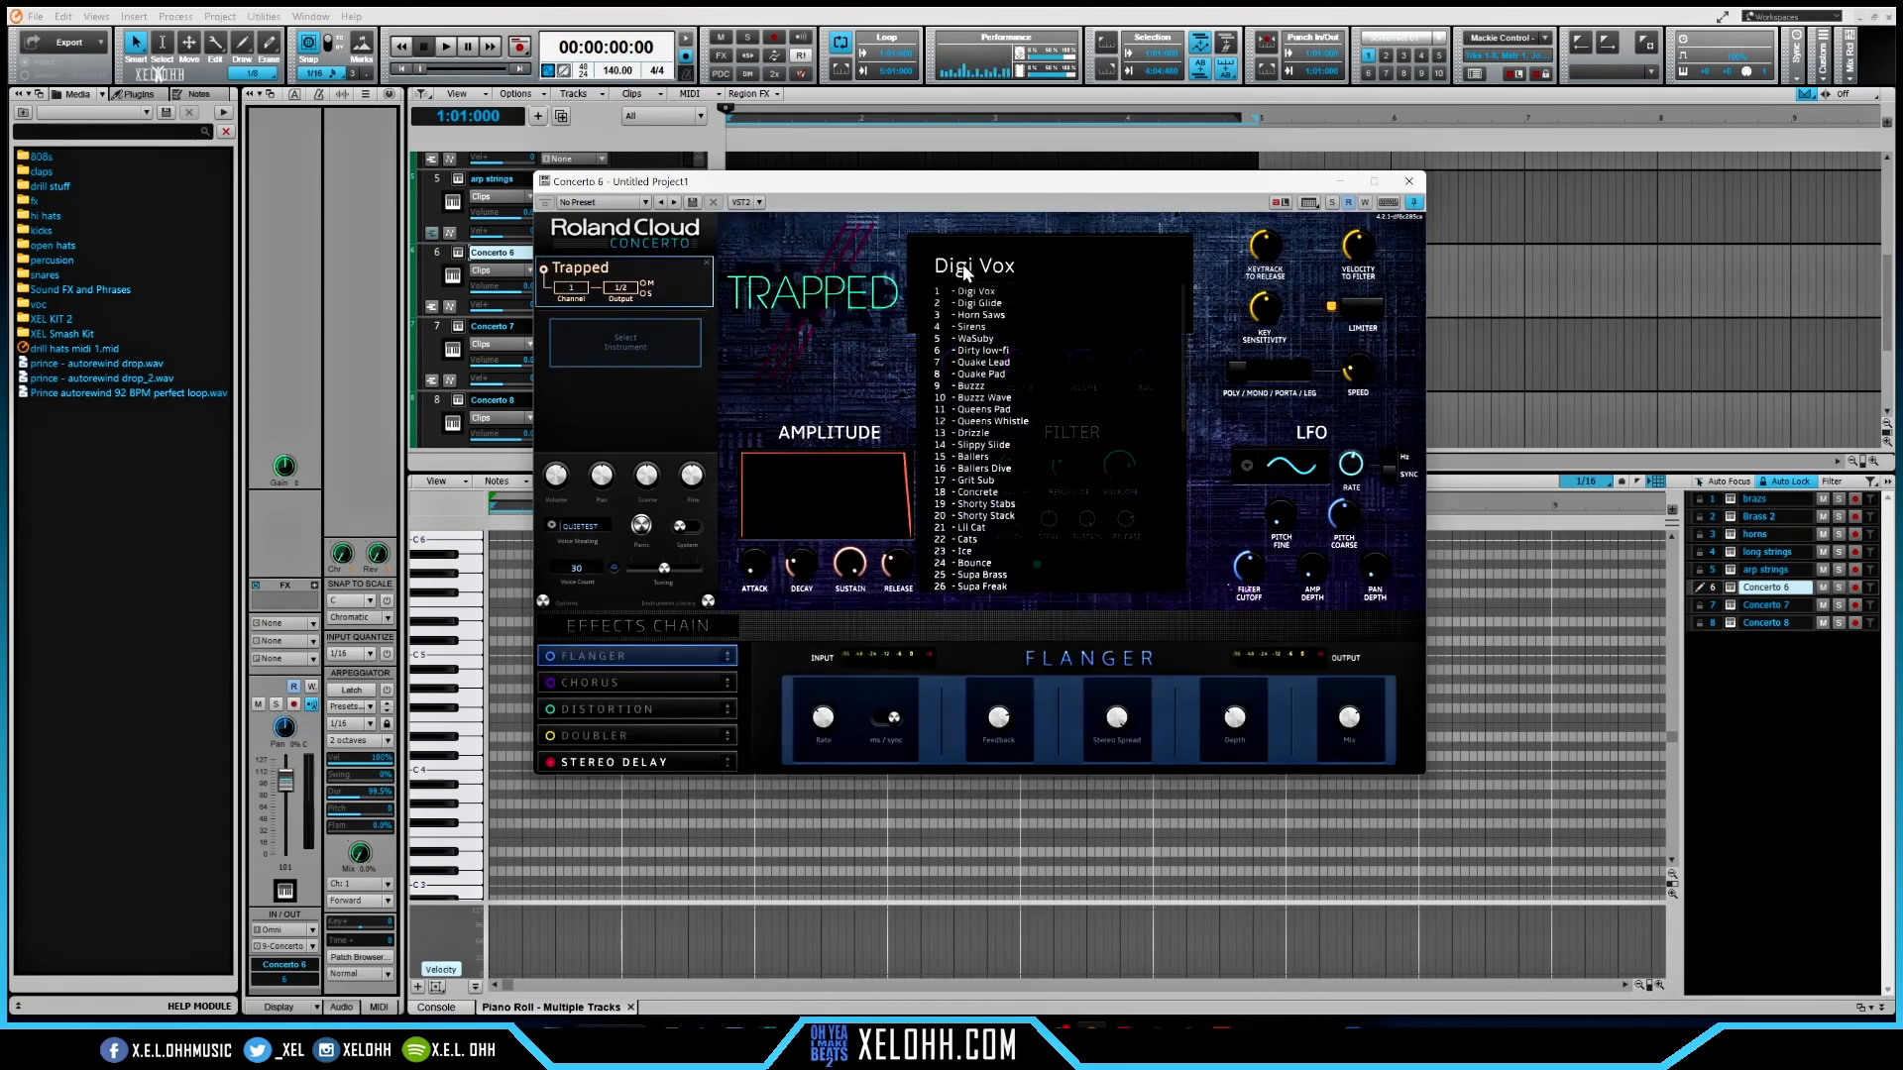
{"action": "scroll", "coordinate": [1033, 417], "scroll_direction": "down", "scroll_amount": 3}
{"action": "left_click", "coordinate": [1032, 411]}
{"action": "left_click", "coordinate": [1409, 181]}
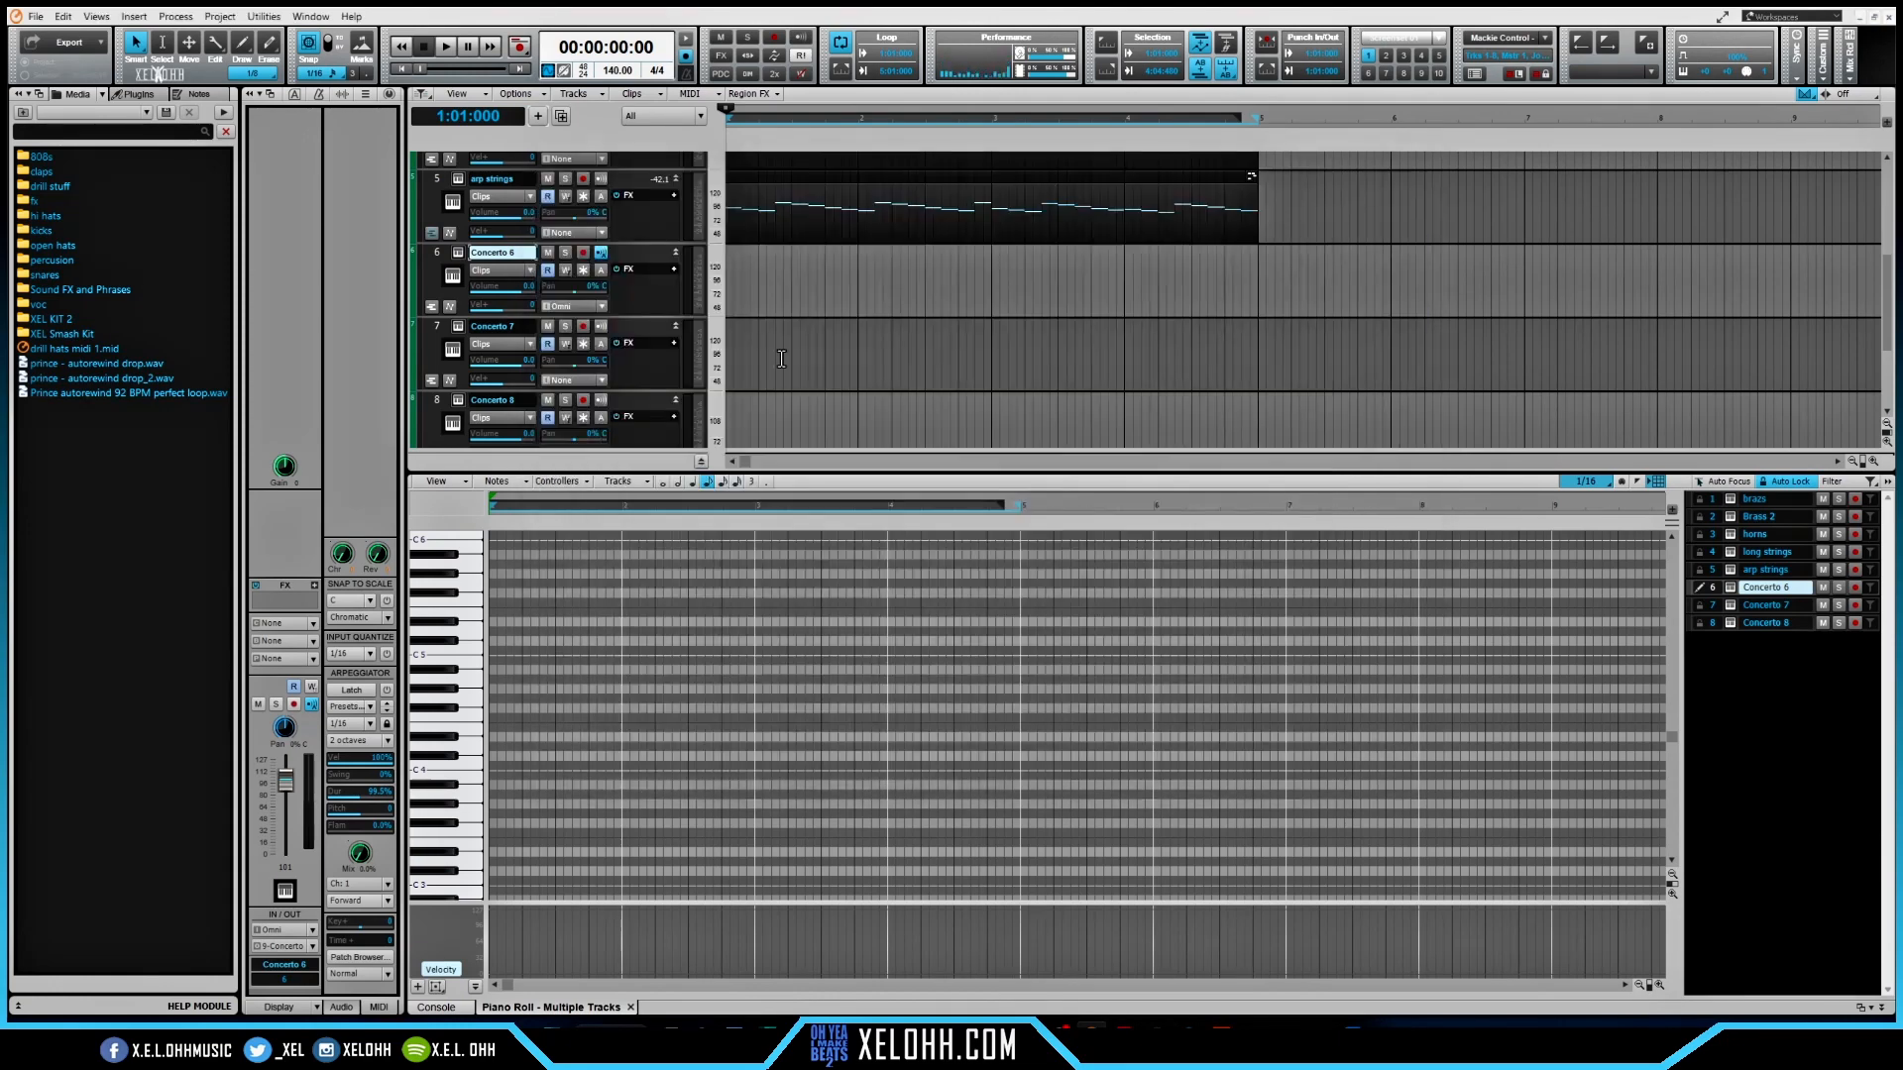
- Load FLAVR Trapped in Concerto 7 with the Trap Drums patch, and load Trapped in Concerto 8 as well
{"action": "left_click", "coordinate": [458, 327]}
{"action": "left_click", "coordinate": [1249, 329]}
{"action": "left_click", "coordinate": [975, 266]}
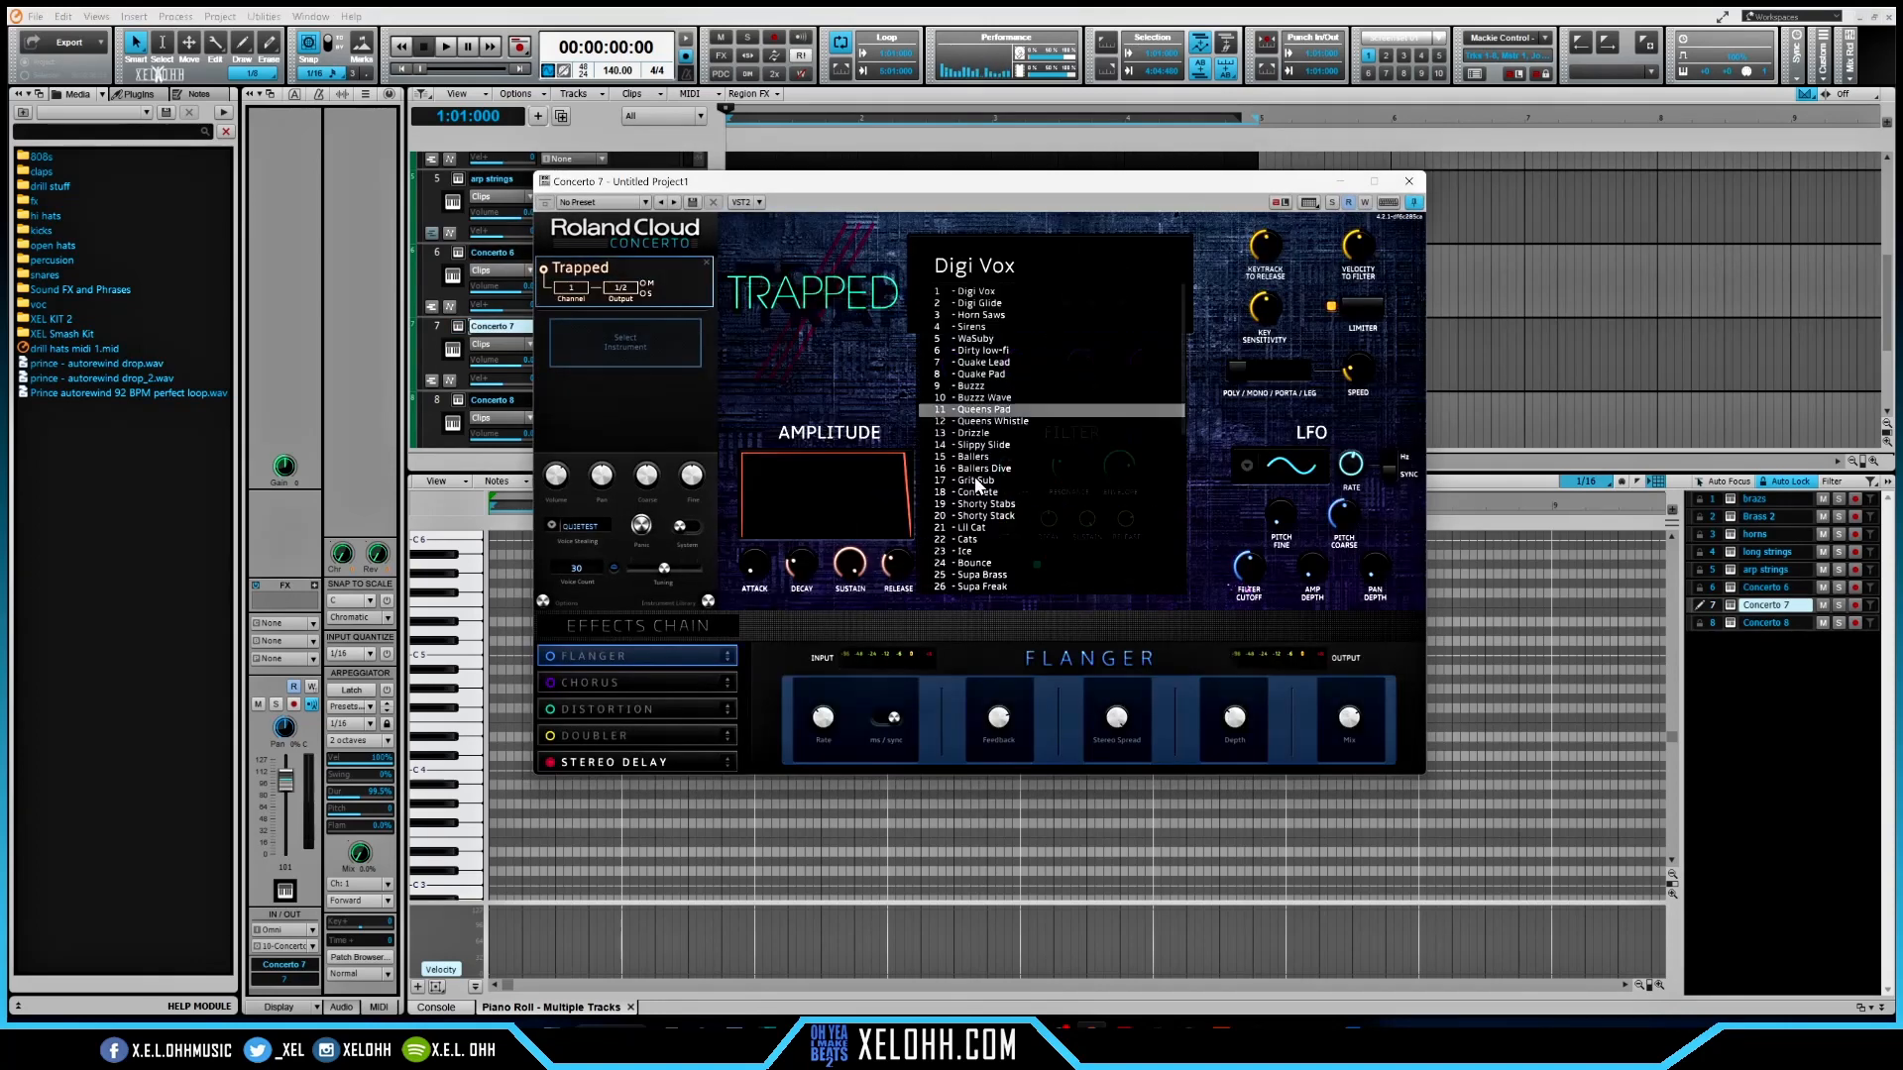
{"action": "scroll", "coordinate": [980, 484], "scroll_direction": "down", "scroll_amount": 3}
{"action": "left_click", "coordinate": [980, 484]}
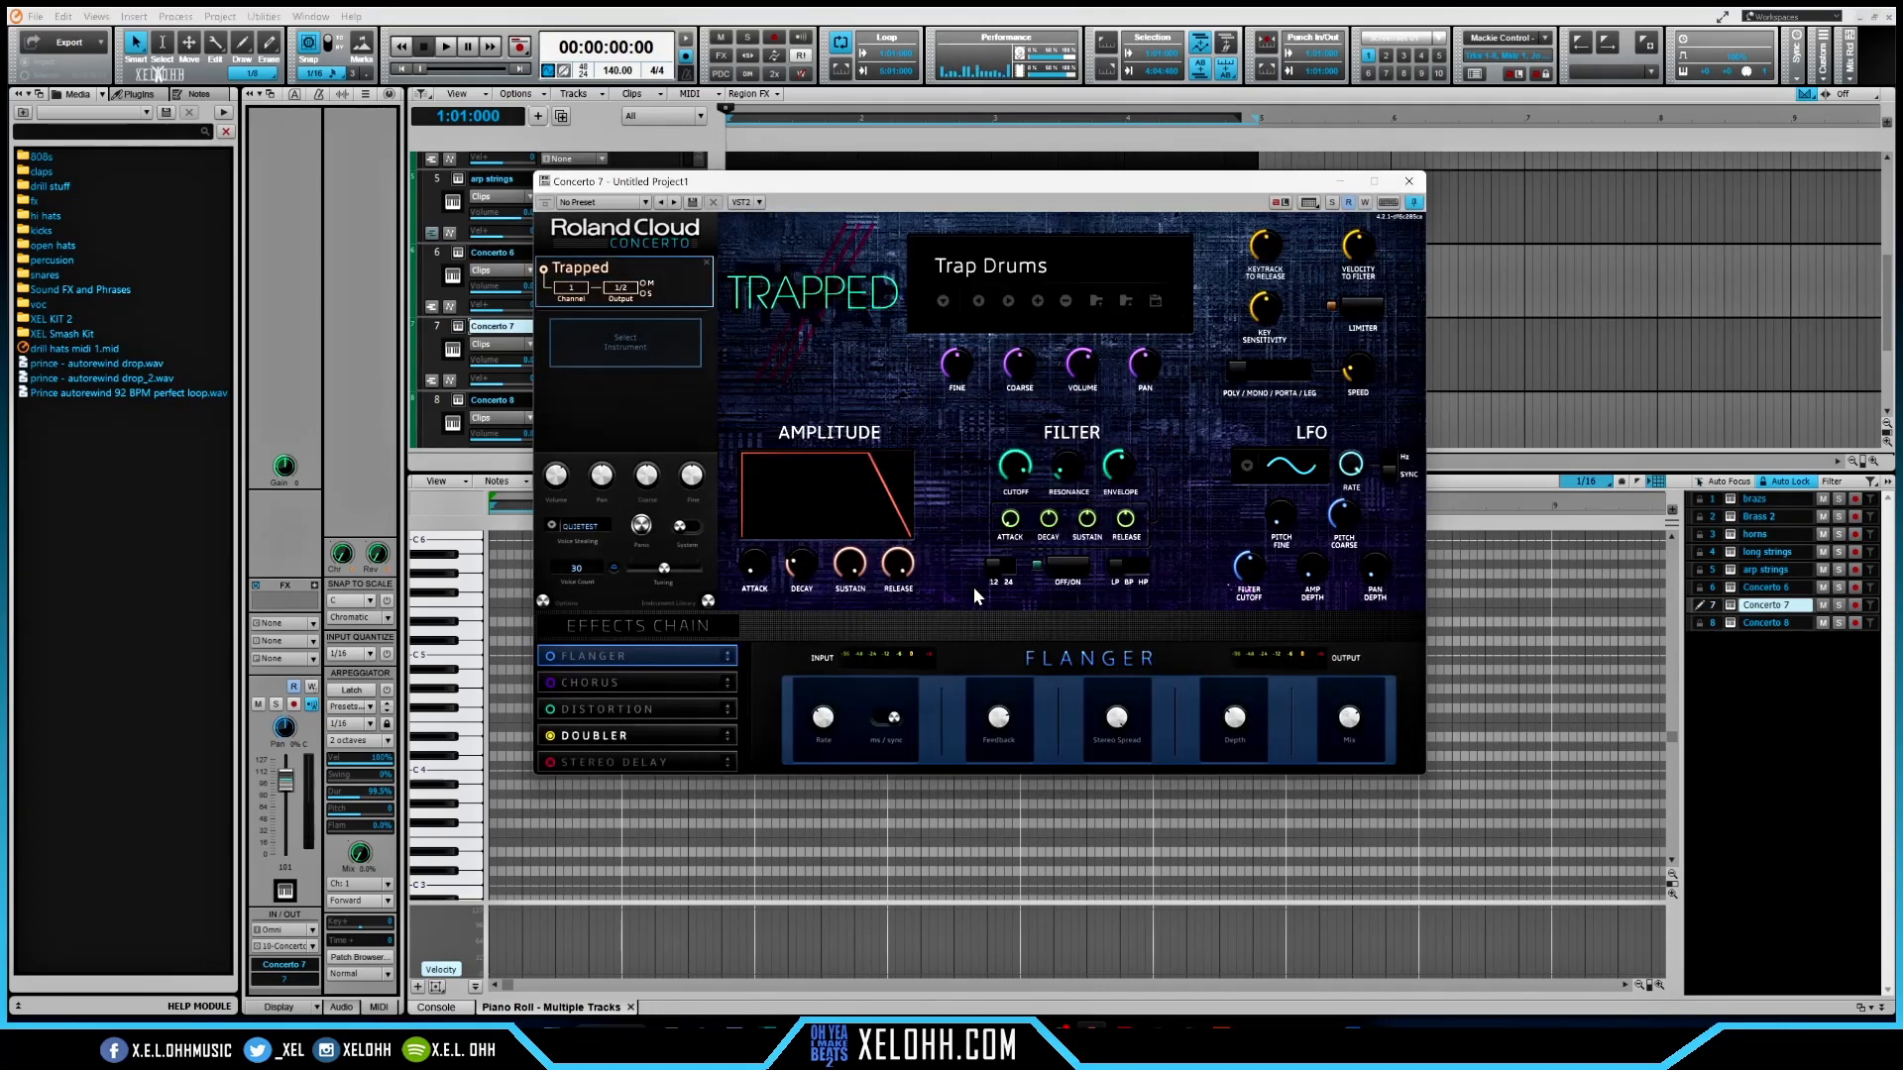
{"action": "left_click", "coordinate": [1408, 182]}
{"action": "left_click", "coordinate": [458, 401]}
{"action": "left_click", "coordinate": [1246, 328]}
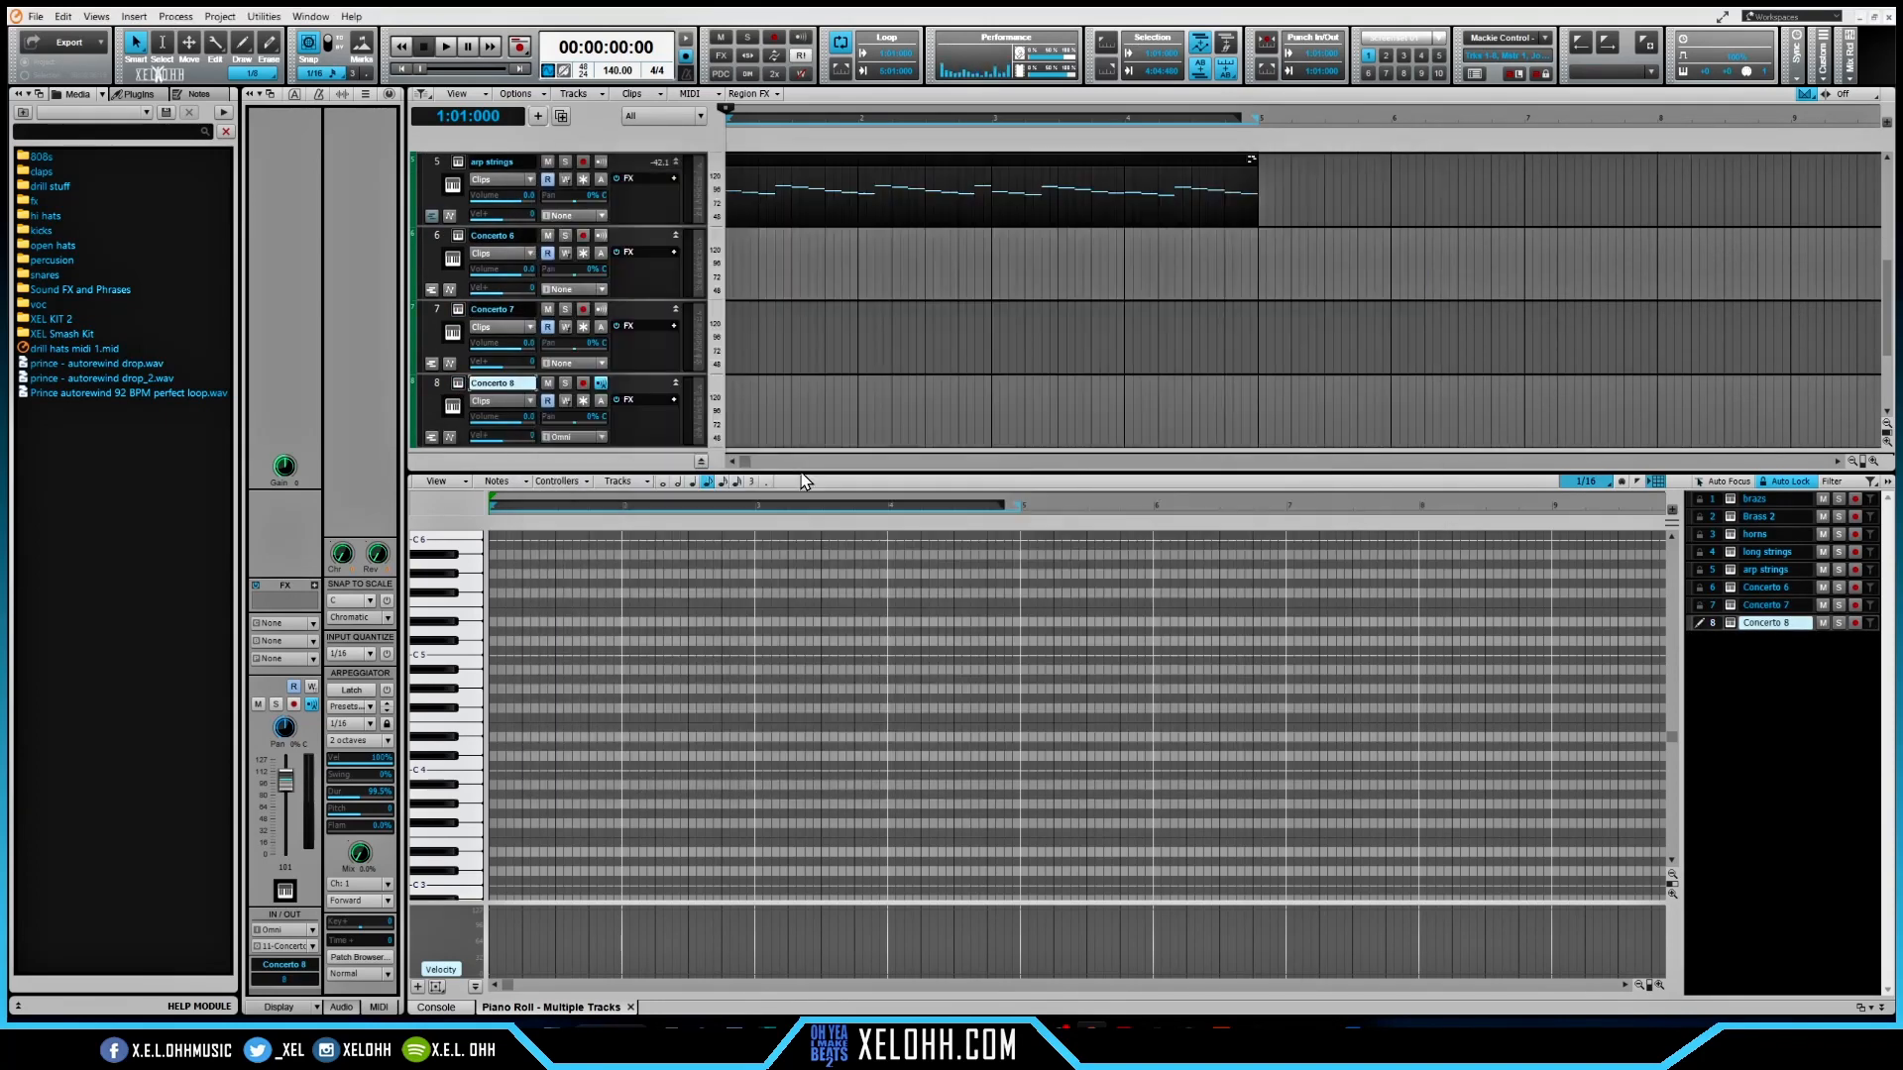
- Rename the Concerto 6, 7 and 8 tracks as kick, snare and clap
{"action": "double_click", "coordinate": [522, 236]}
{"action": "key", "text": "BackSpace"}
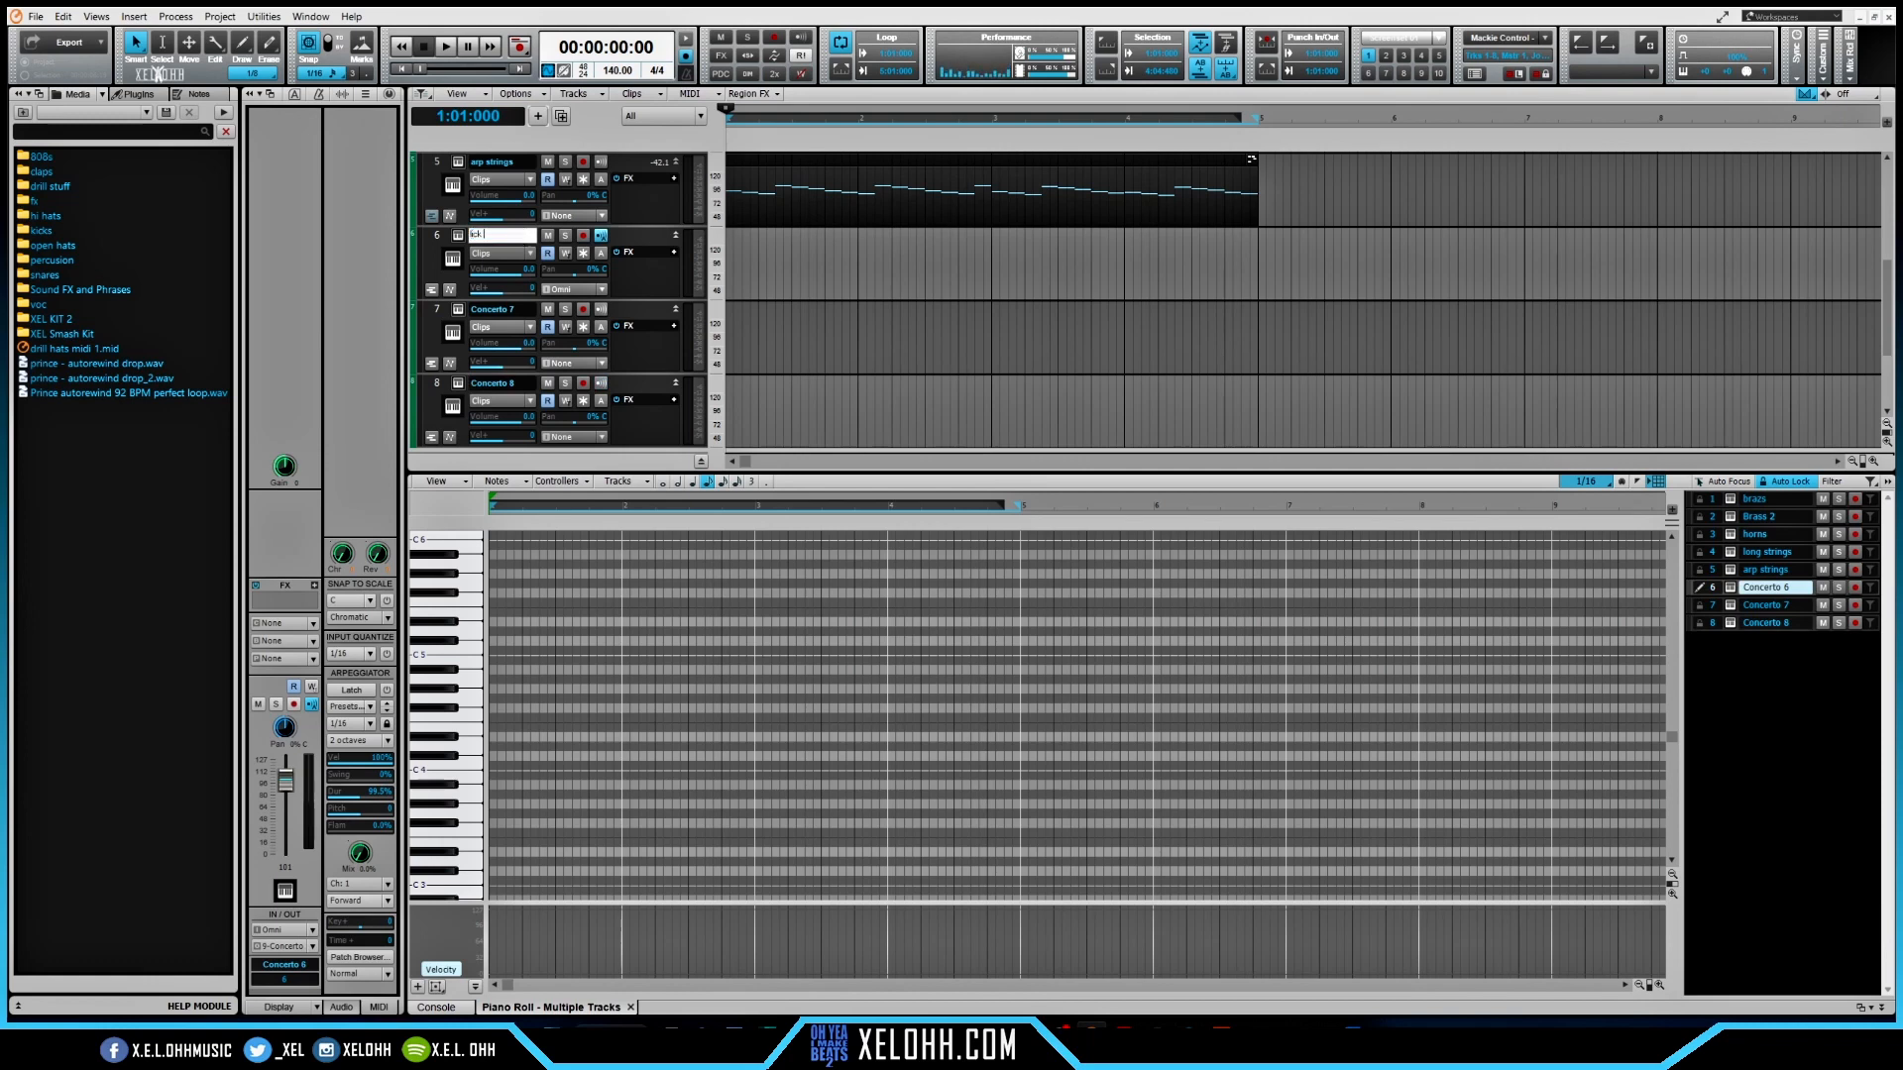
{"action": "key", "text": "Tab"}
{"action": "type", "text": "snare"}
{"action": "key", "text": "Tab"}
{"action": "type", "text": "cl"}
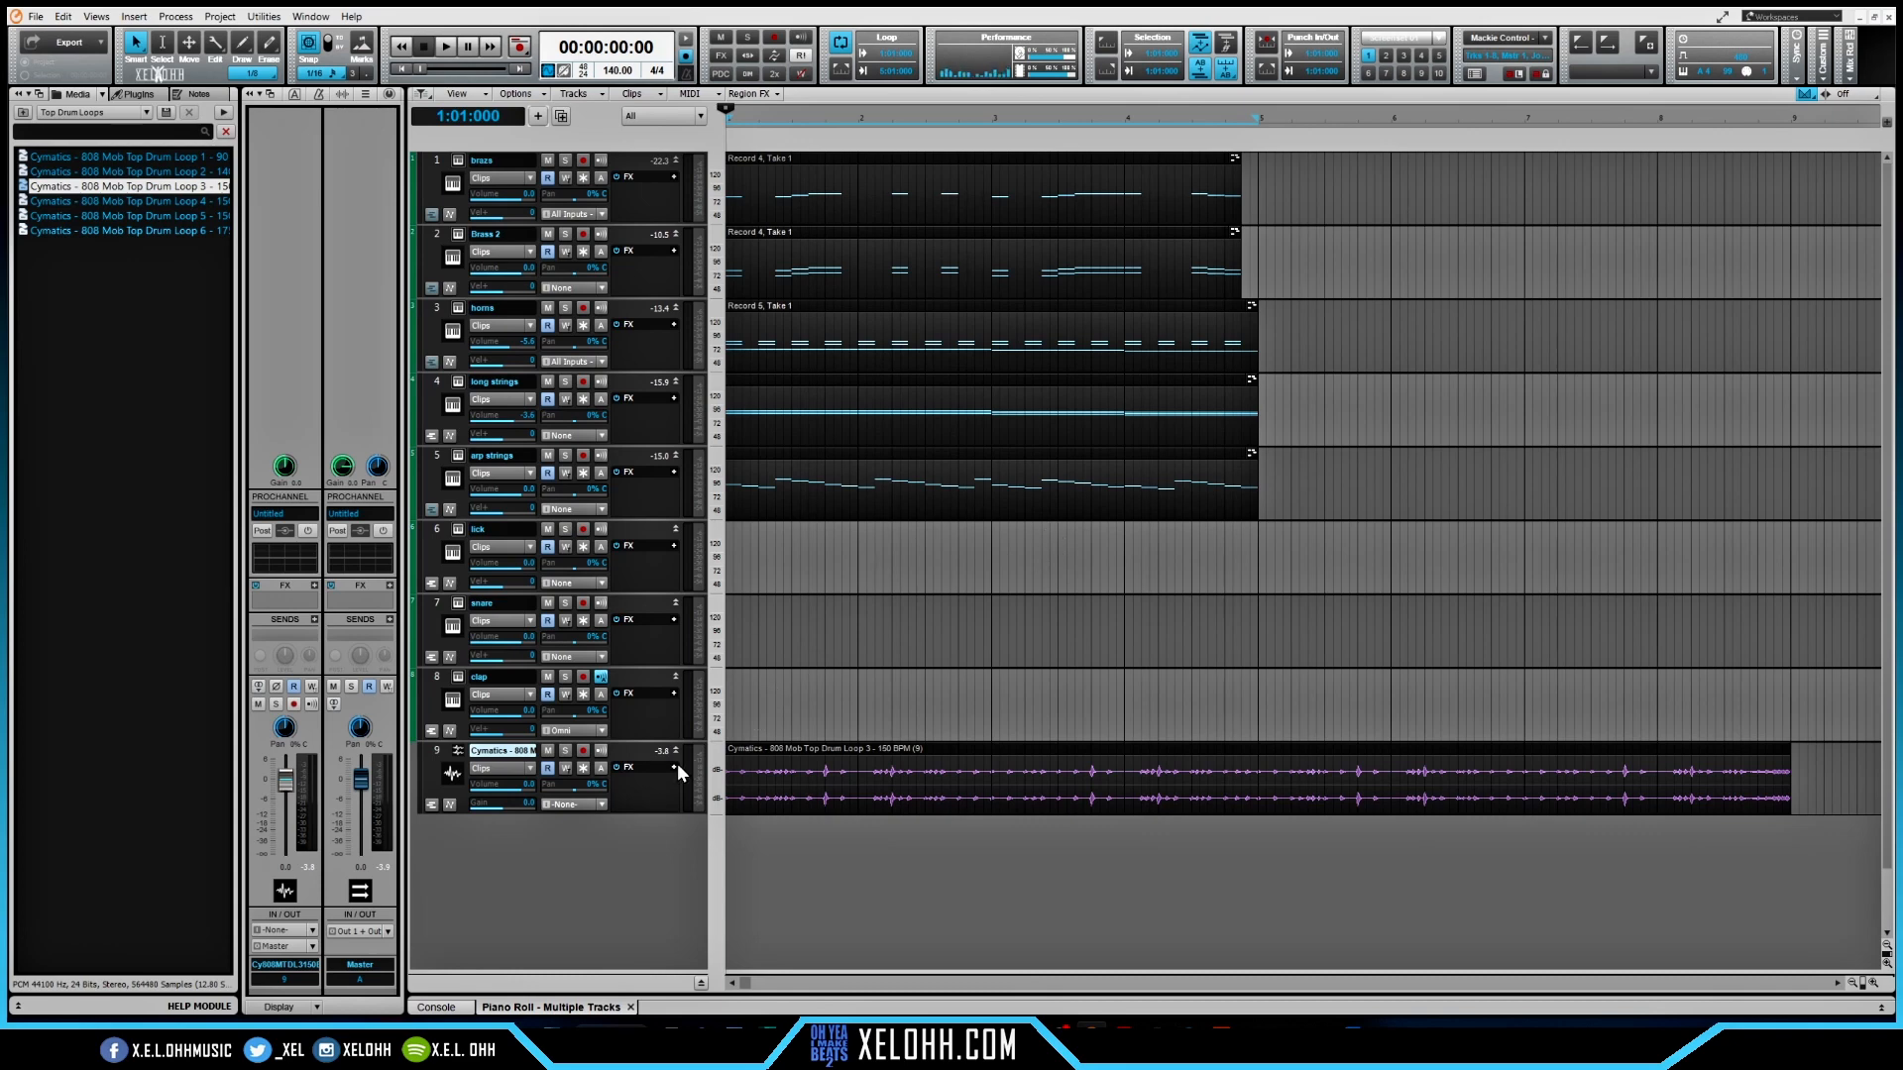
- Play back the arrangement with the top drum loop, and draw a clap note on beat 3 of each of the four bars
{"action": "key", "text": "space"}
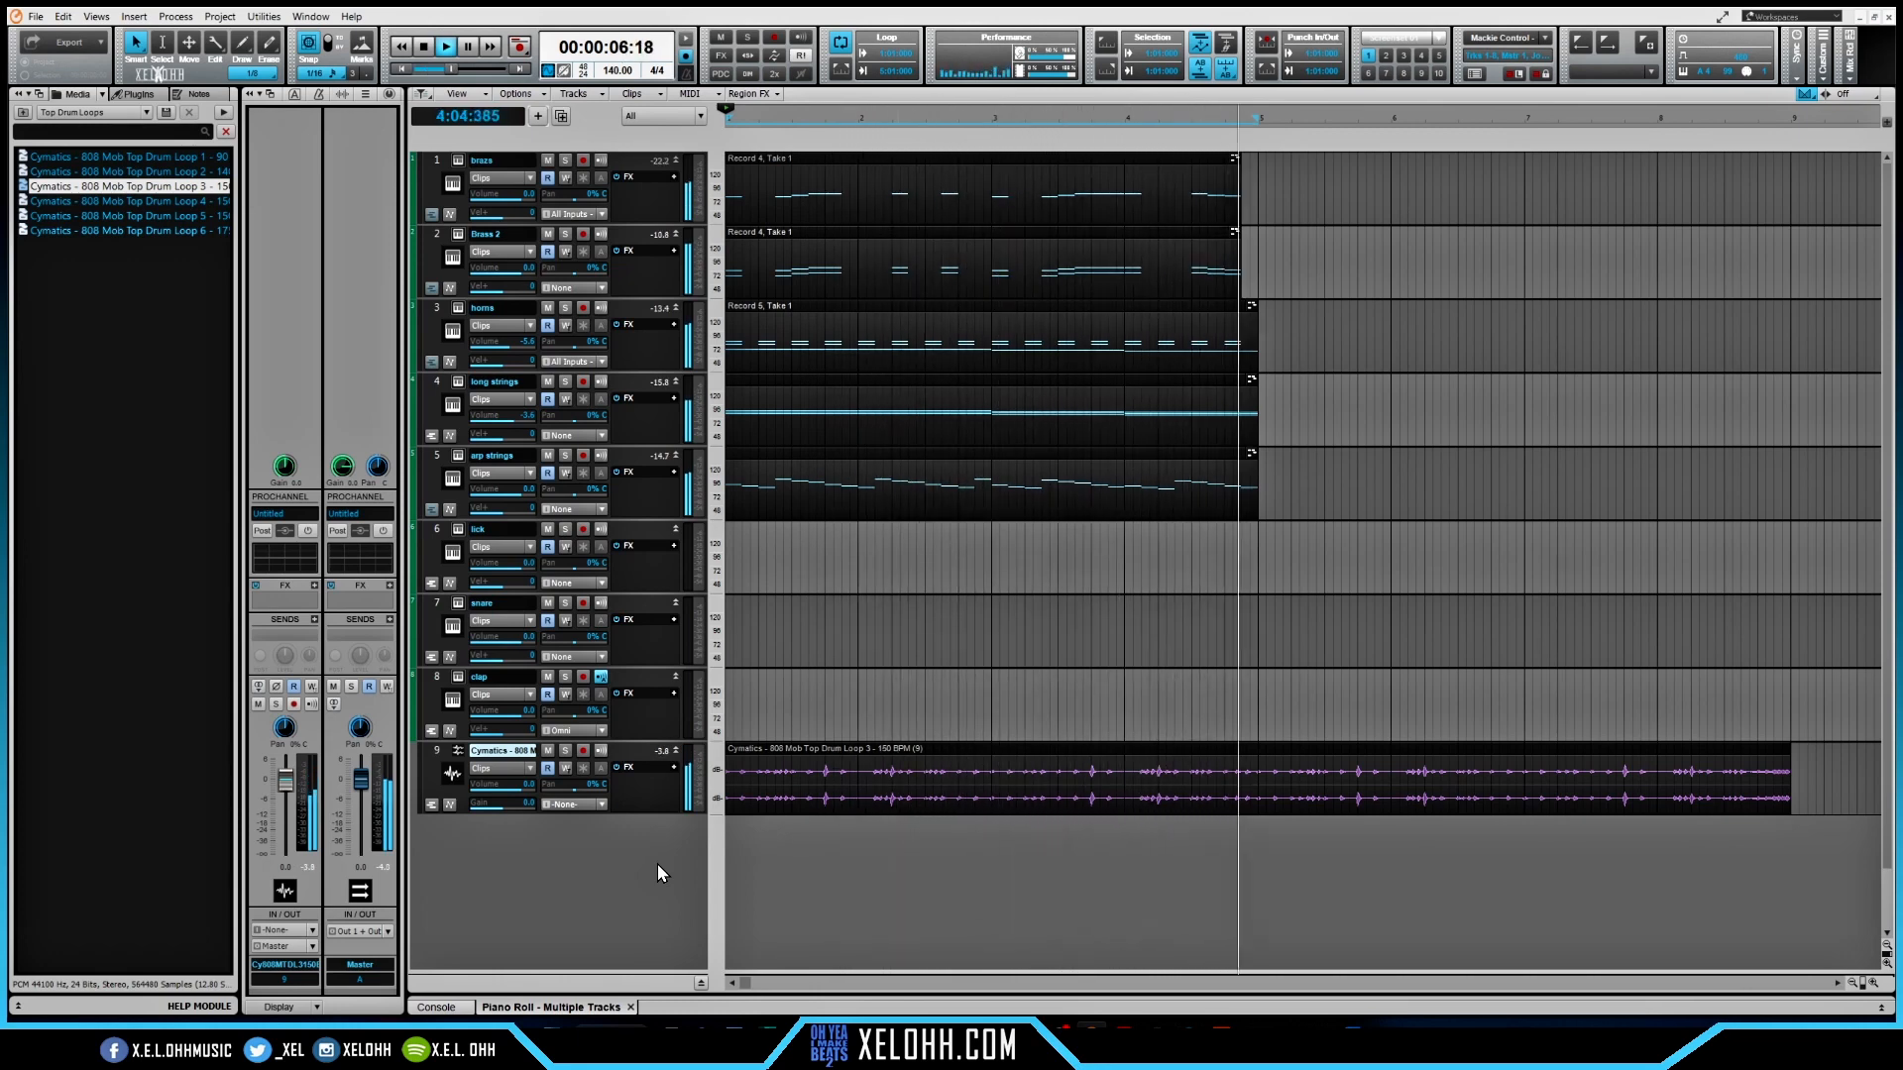
{"action": "key", "text": "space"}
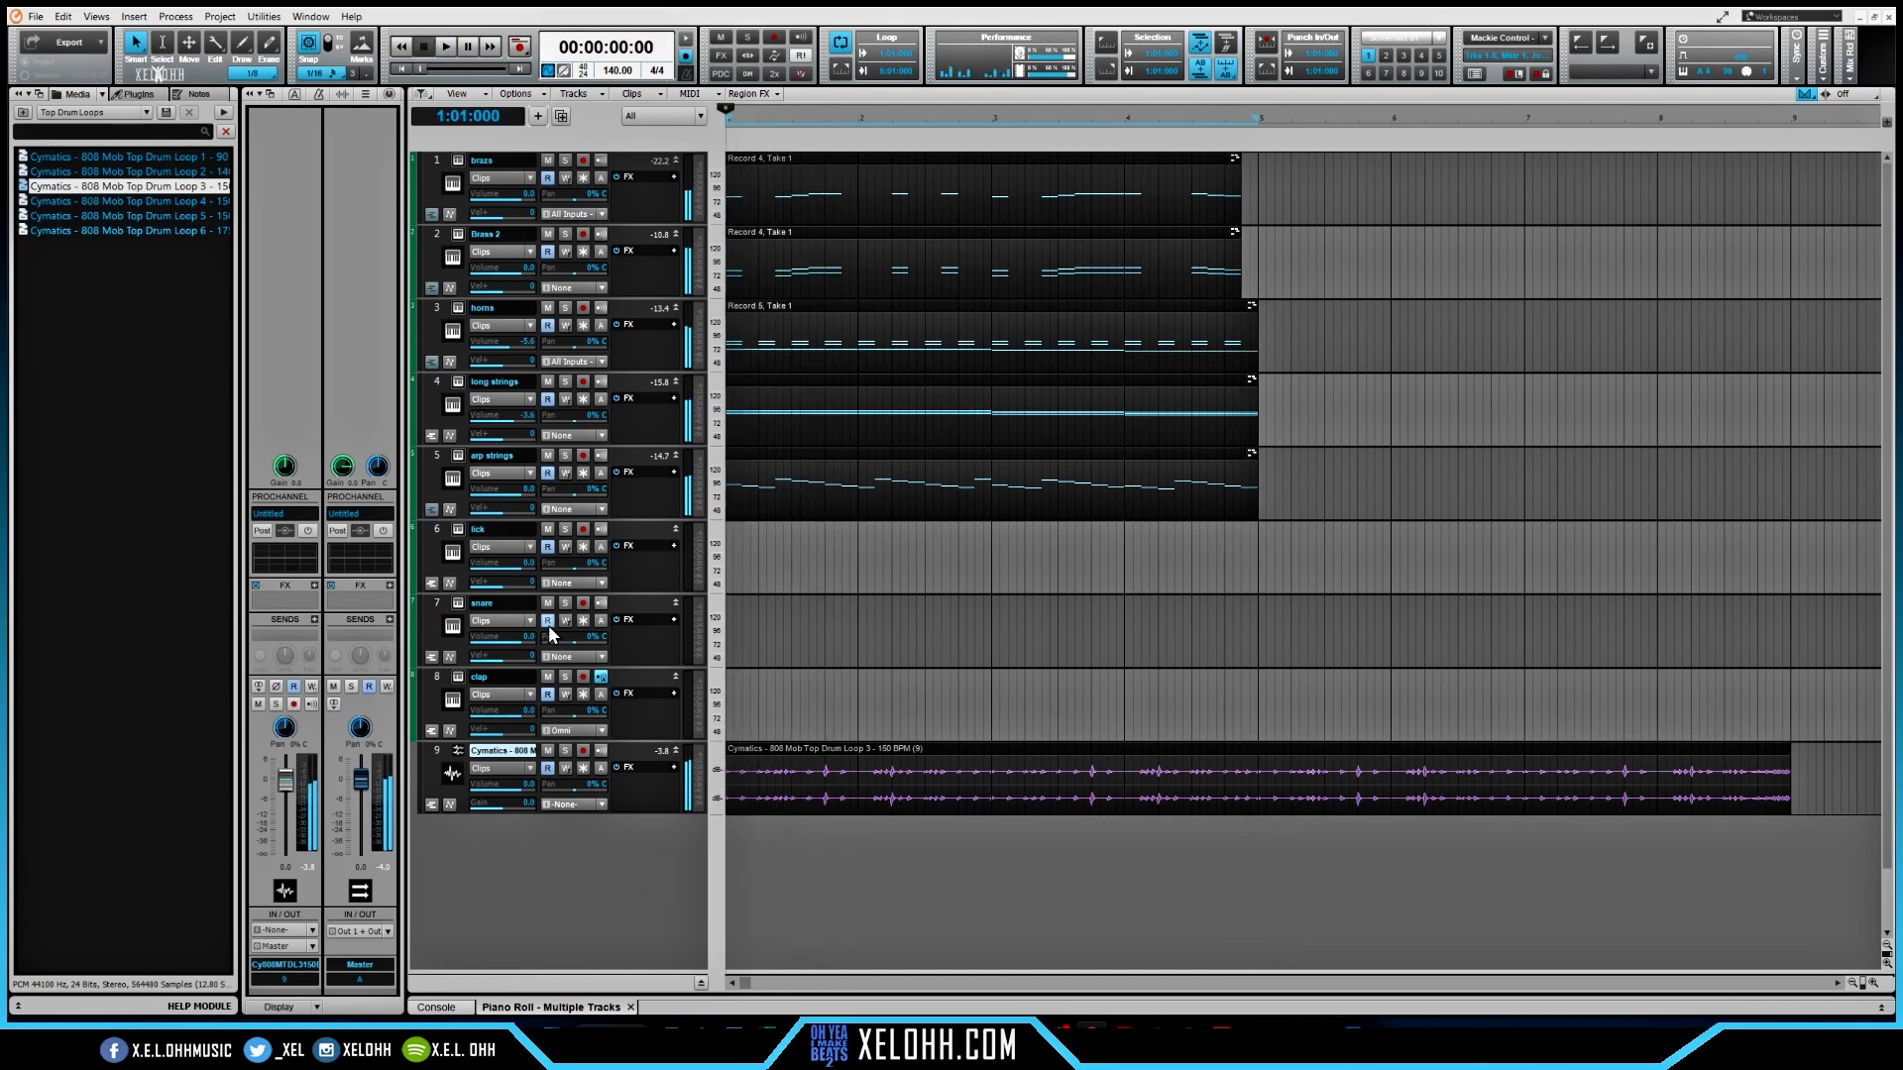
{"action": "left_click", "coordinate": [474, 539]}
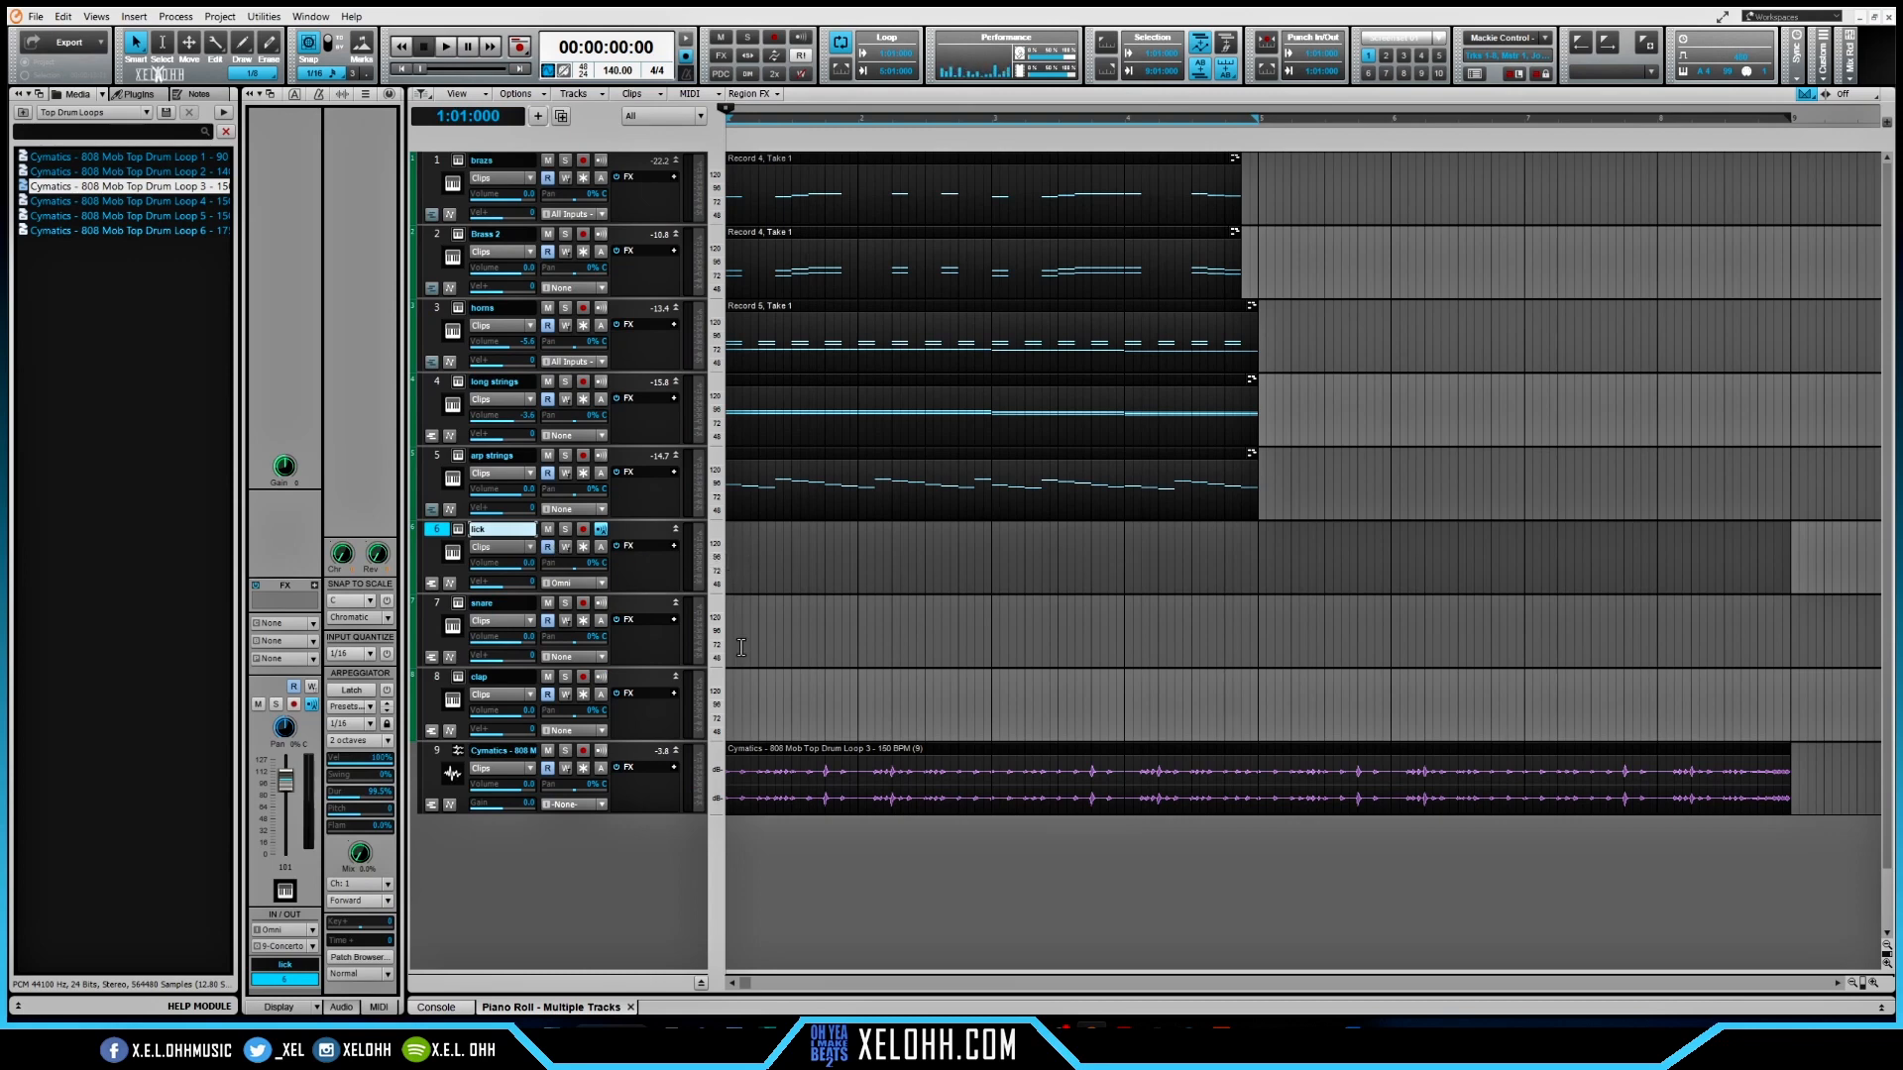
{"action": "double_click", "coordinate": [730, 712]}
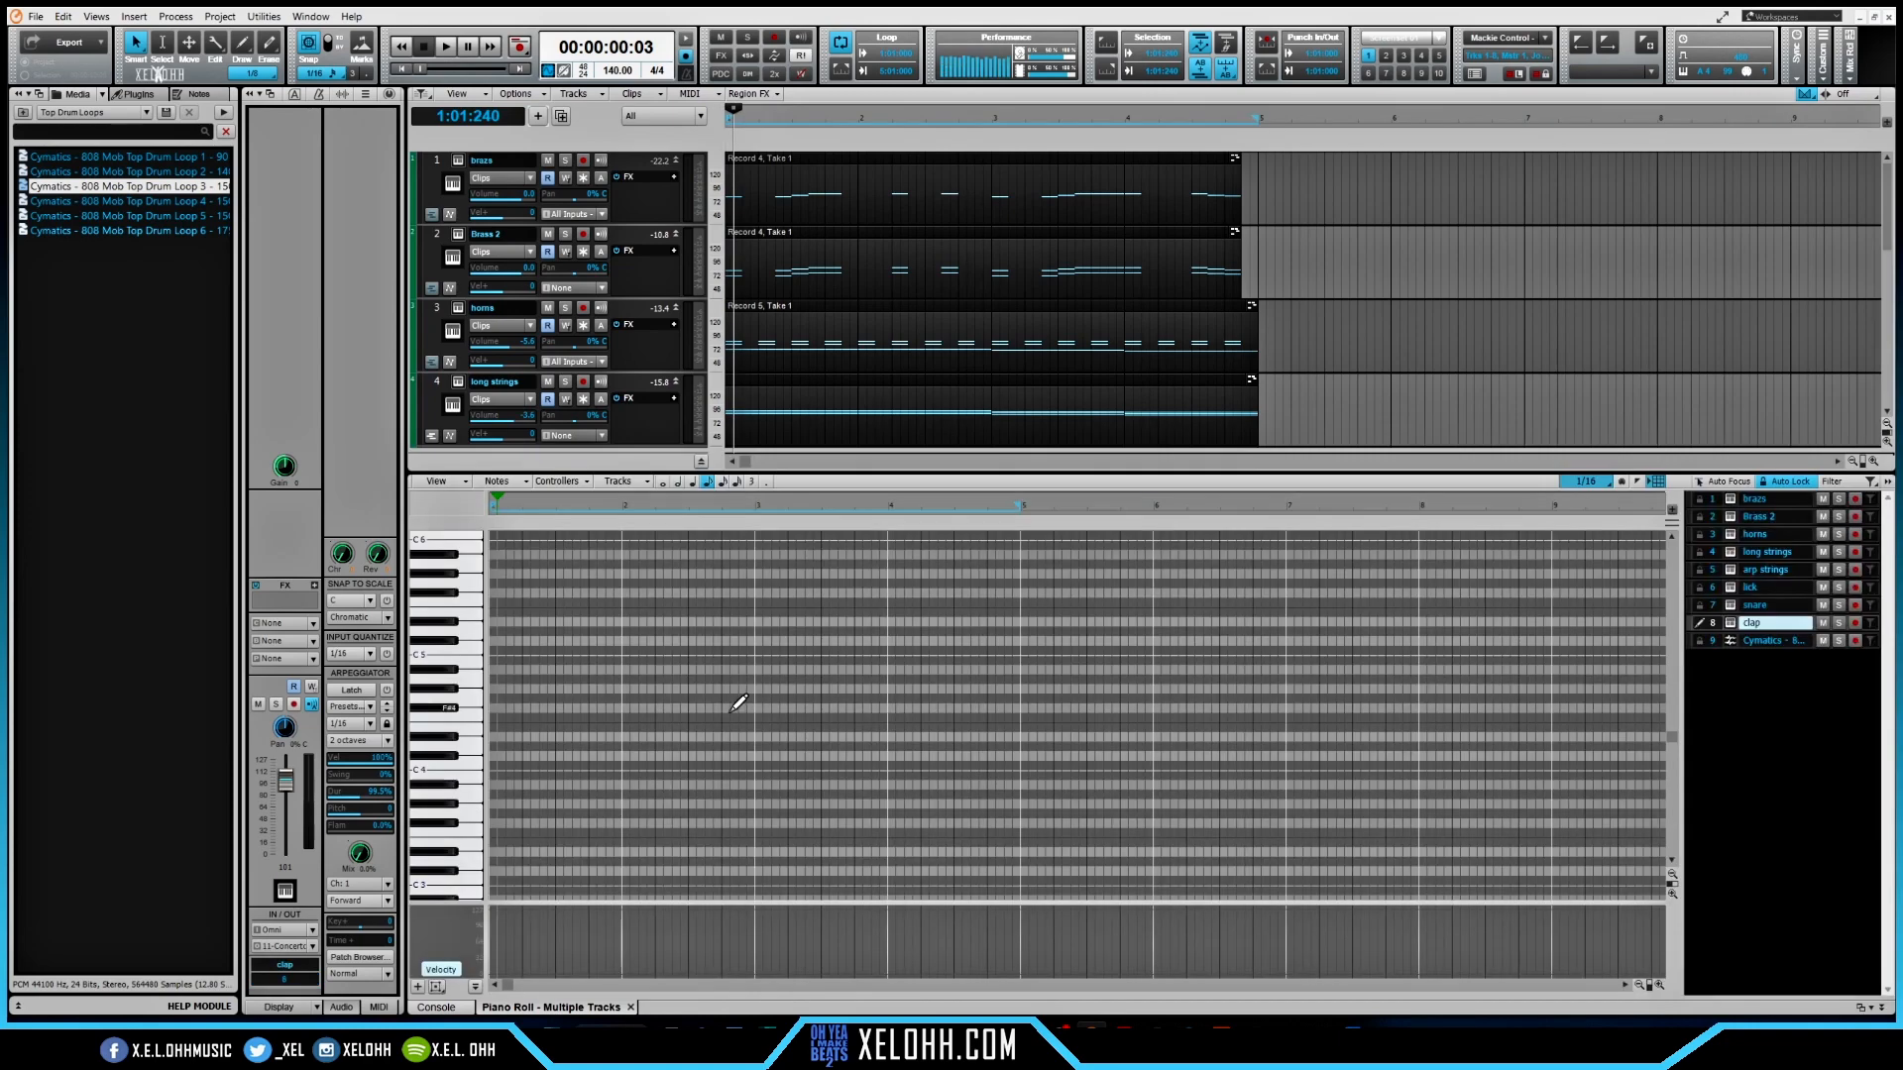
{"action": "left_click", "coordinate": [558, 671]}
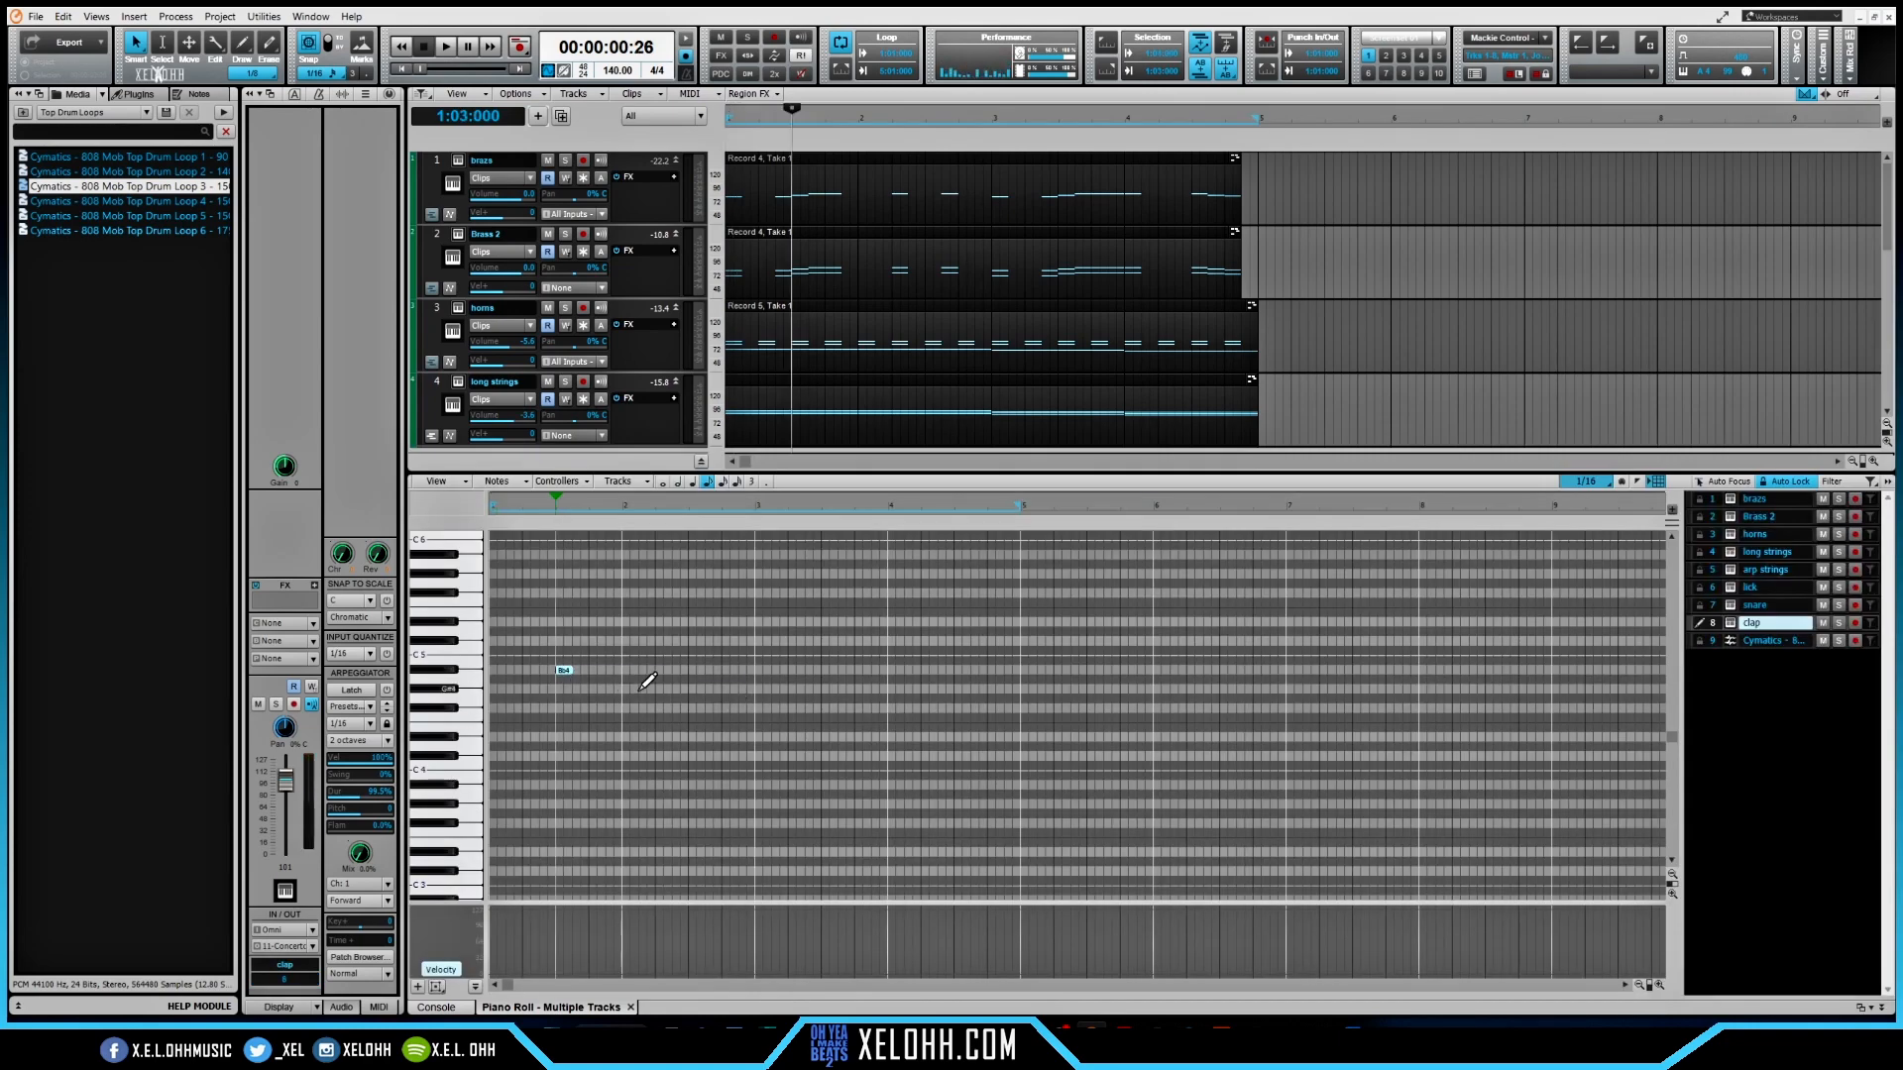
{"action": "left_click", "coordinate": [694, 671]}
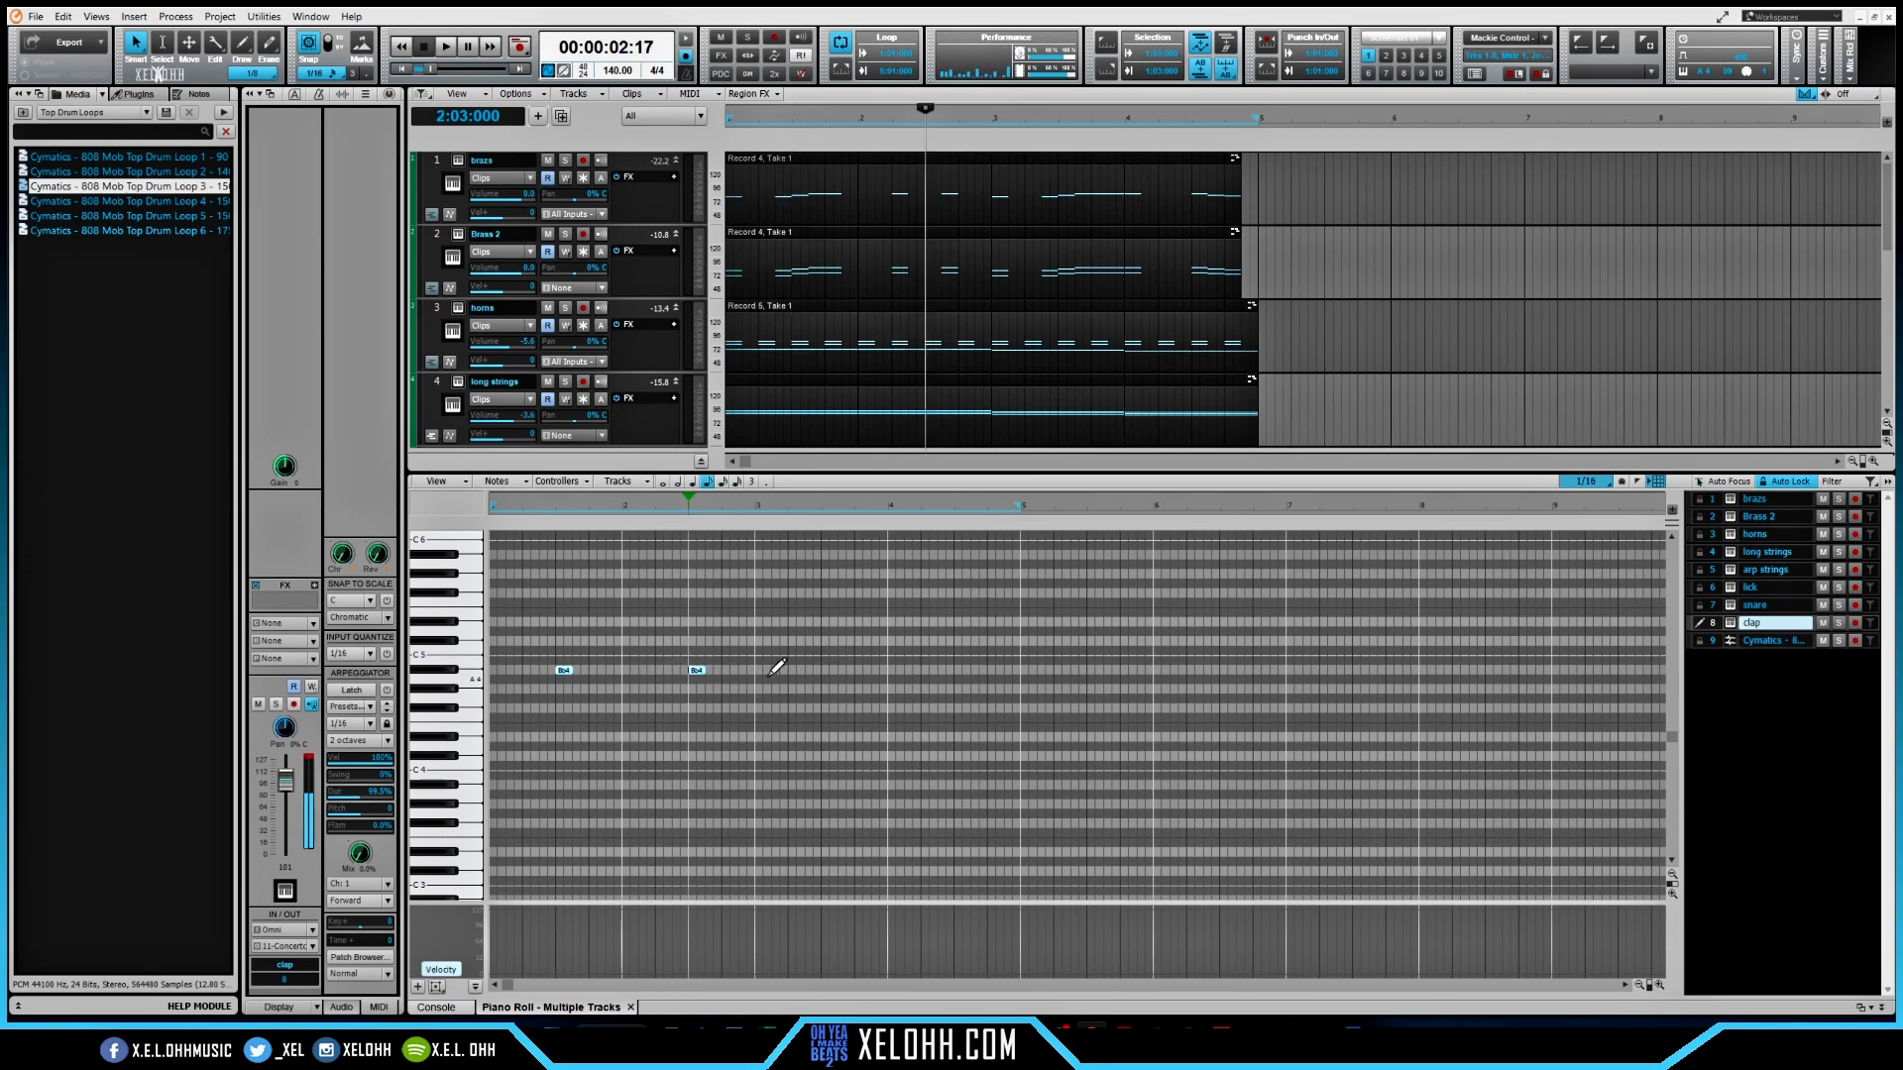
{"action": "left_click", "coordinate": [829, 671]}
{"action": "left_click", "coordinate": [961, 671]}
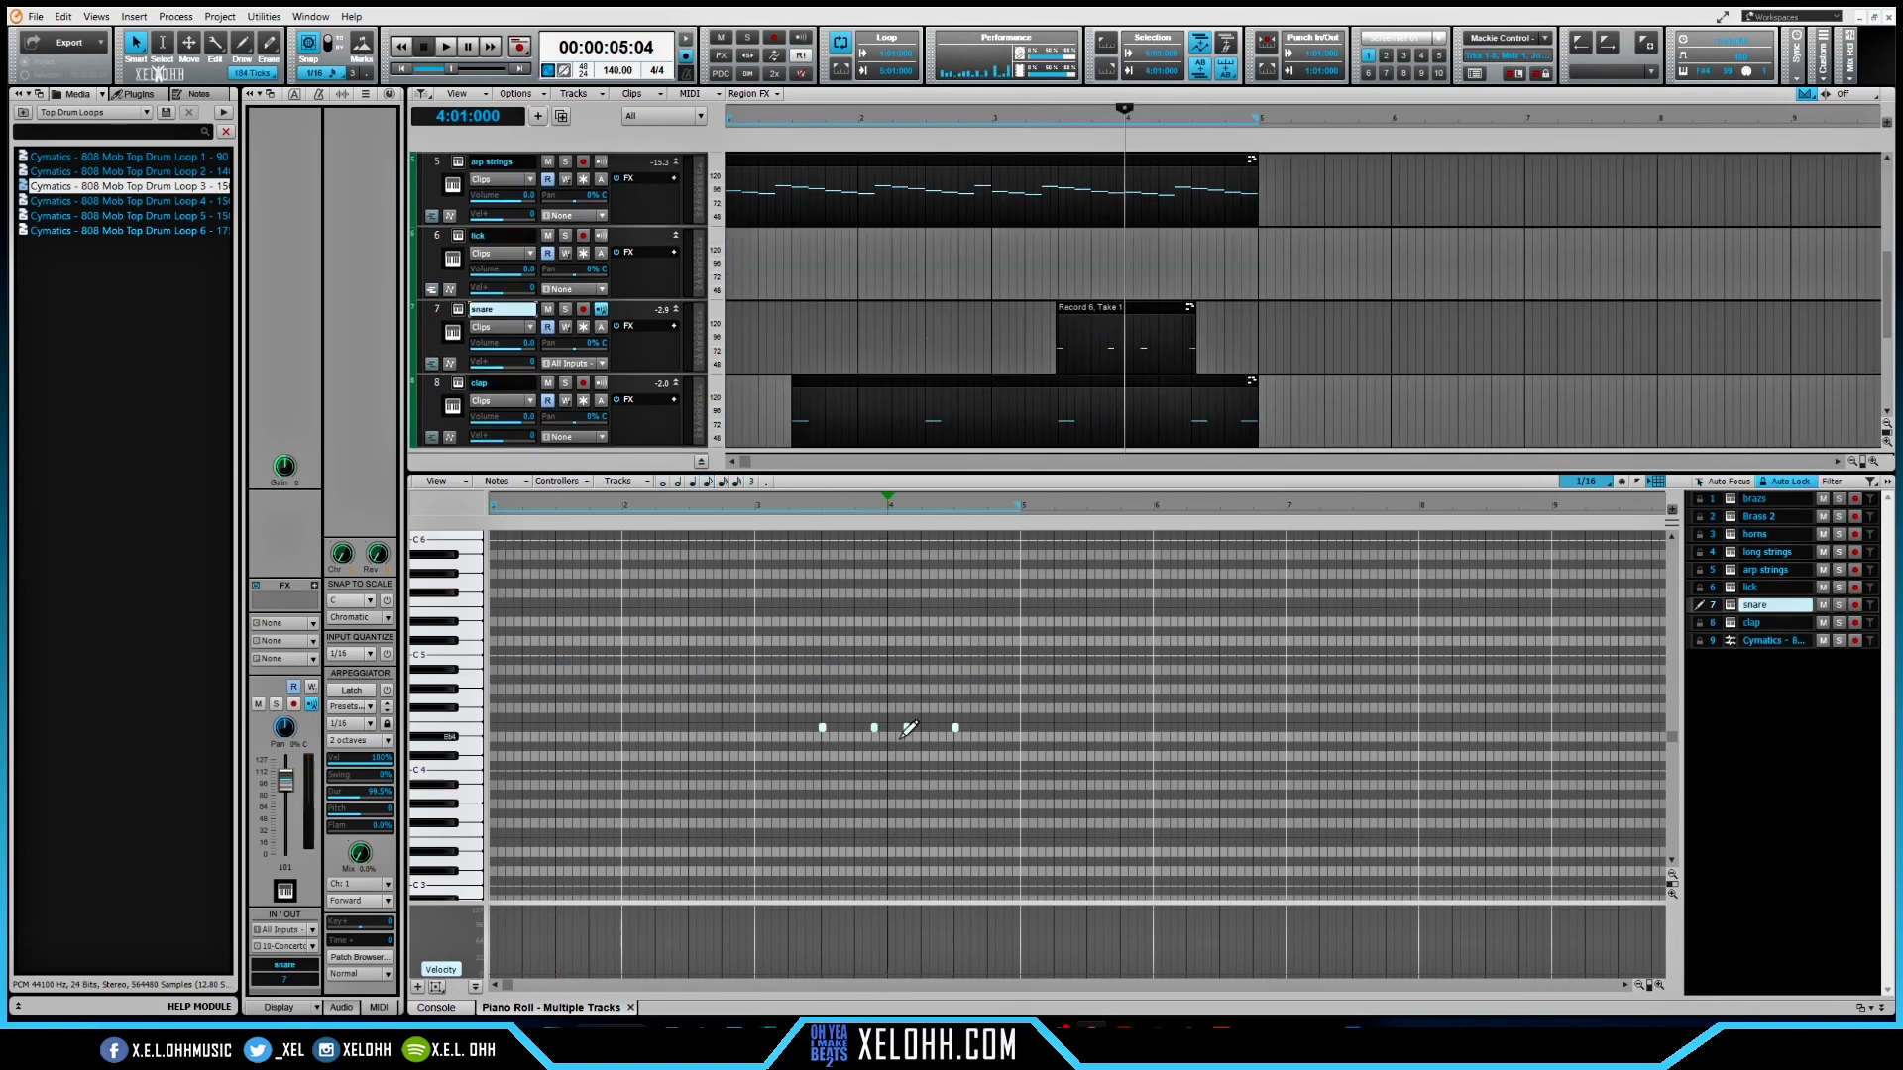
- Copy the four snare hits from bars 3 and 4 to bars 1 and 2, and nudge the original hits slightly later
{"action": "left_click", "coordinate": [908, 728]}
{"action": "left_click_drag", "start_coordinate": [1000, 749], "coordinate": [561, 728]}
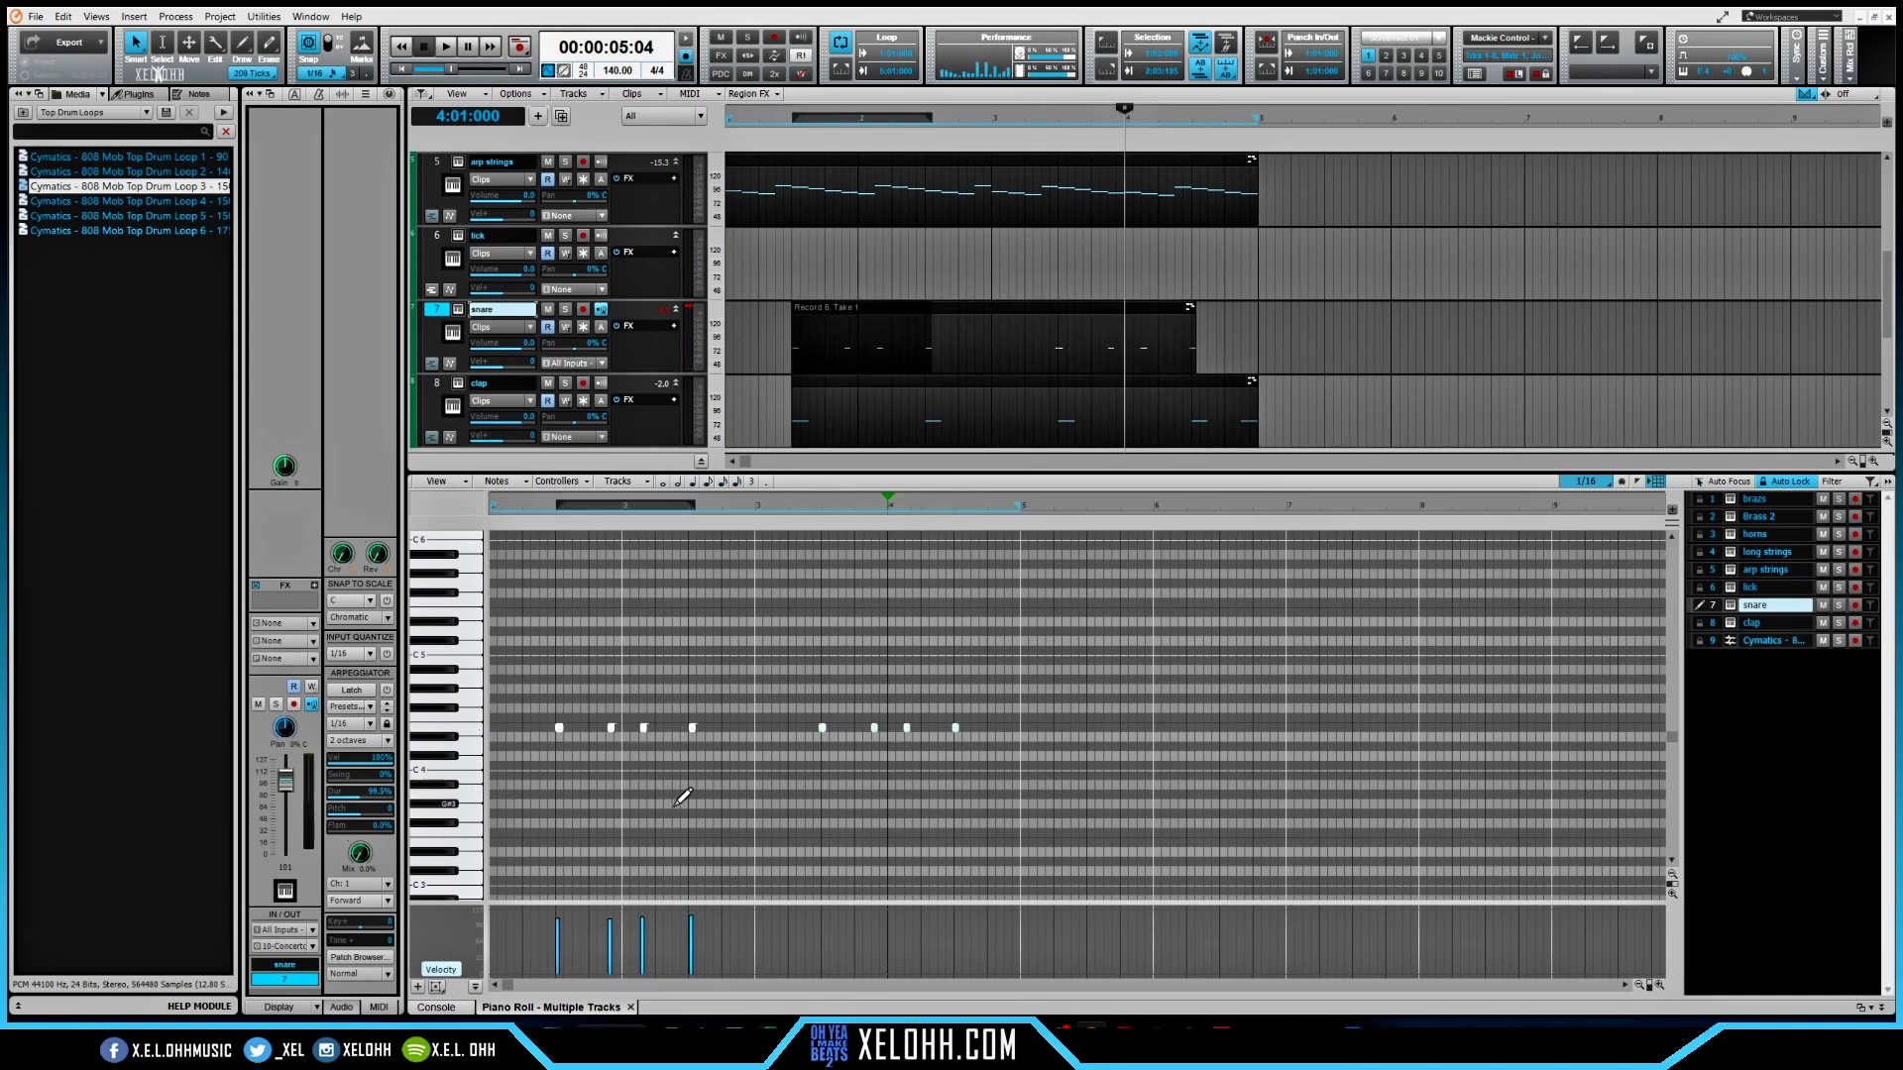
{"action": "left_click_drag", "start_coordinate": [821, 728], "coordinate": [824, 728]}
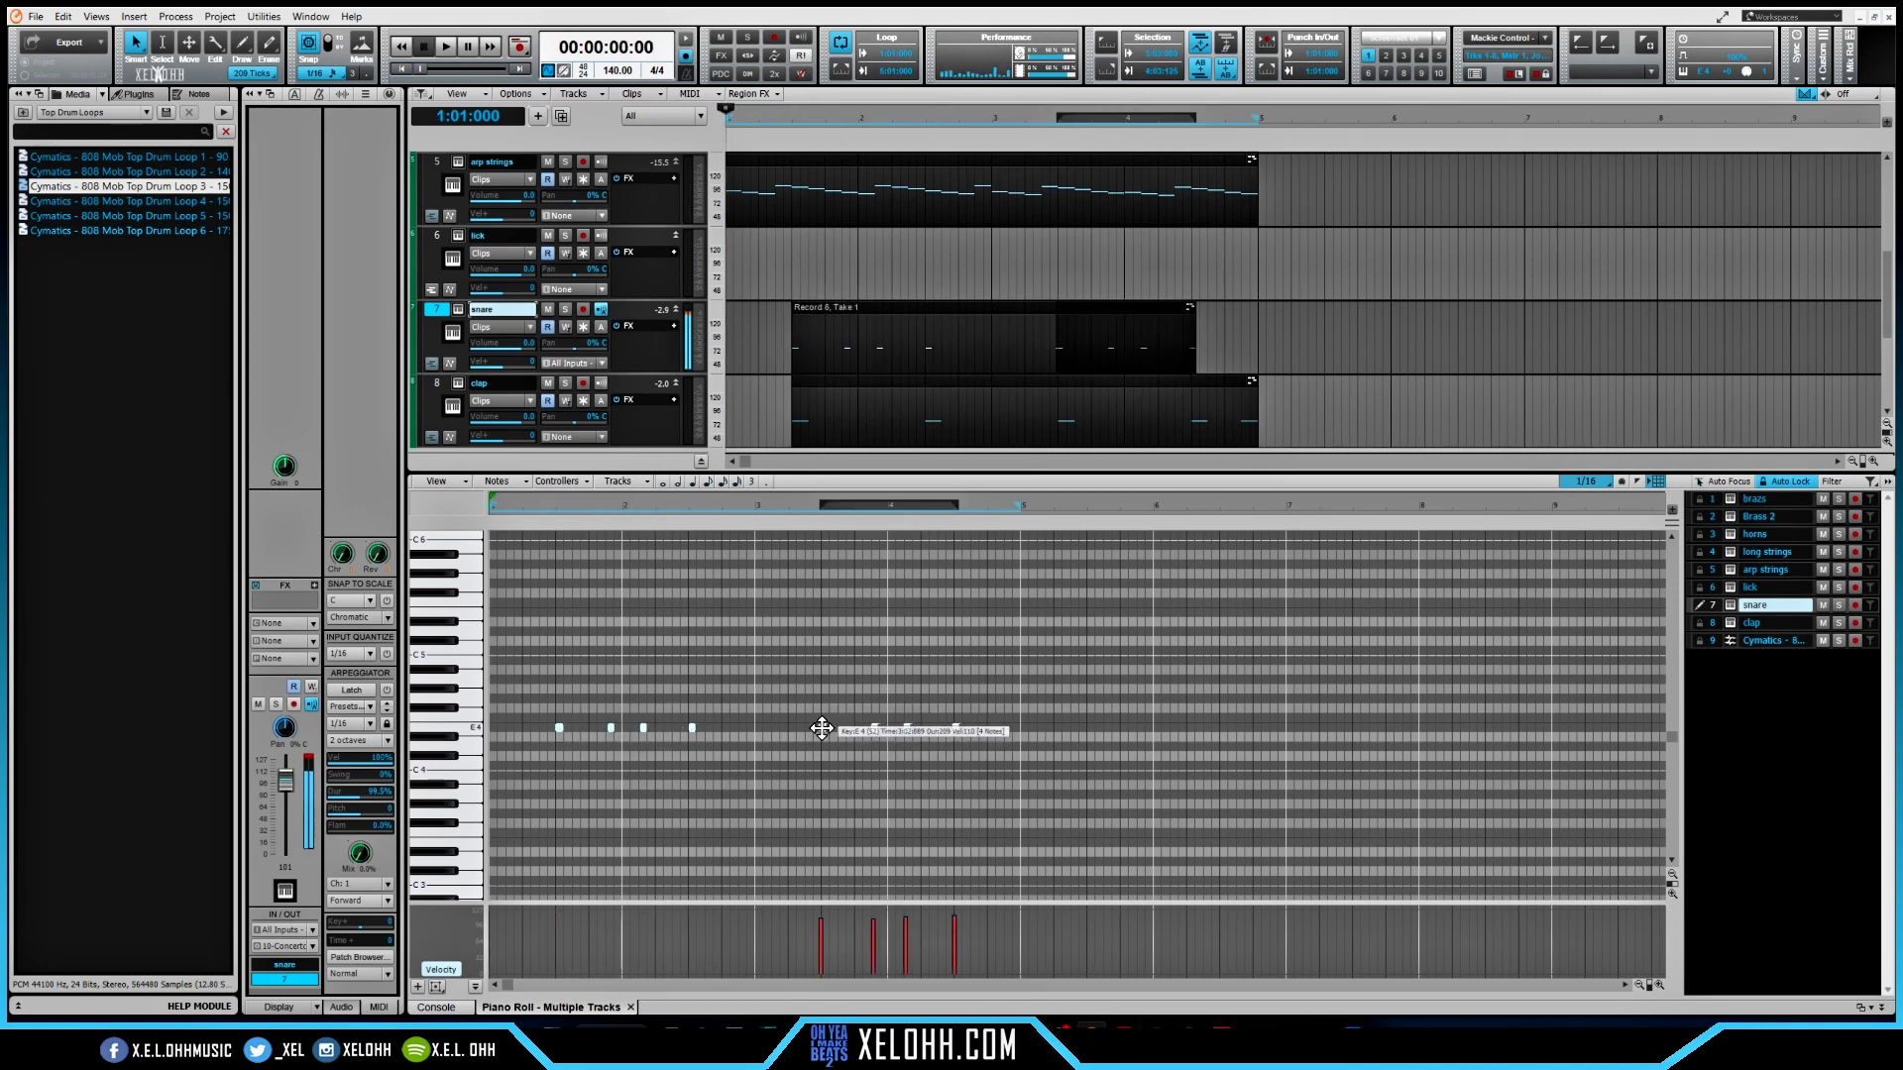
- Play back the snare pattern with the beat and lower the snare track's volume to -5.0
{"action": "key", "text": "space"}
{"action": "key", "text": "space"}
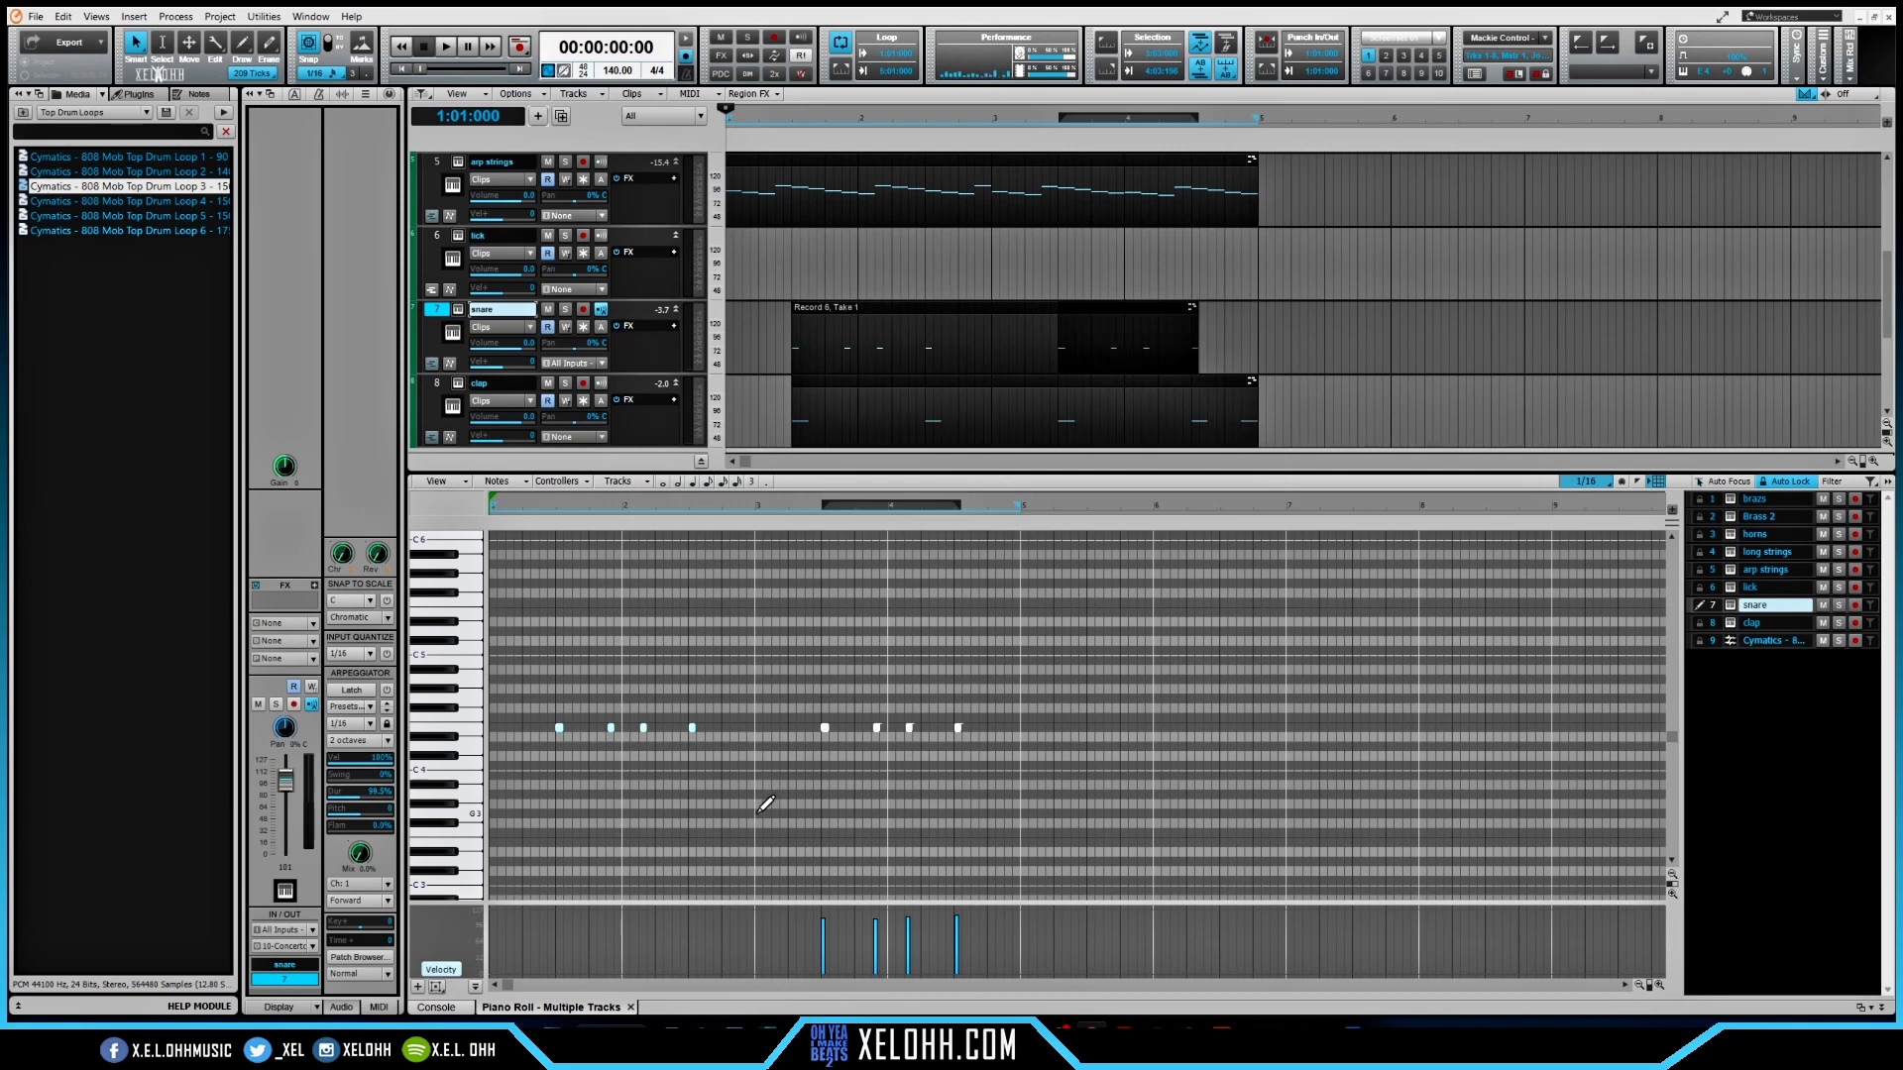
{"action": "key", "text": "space"}
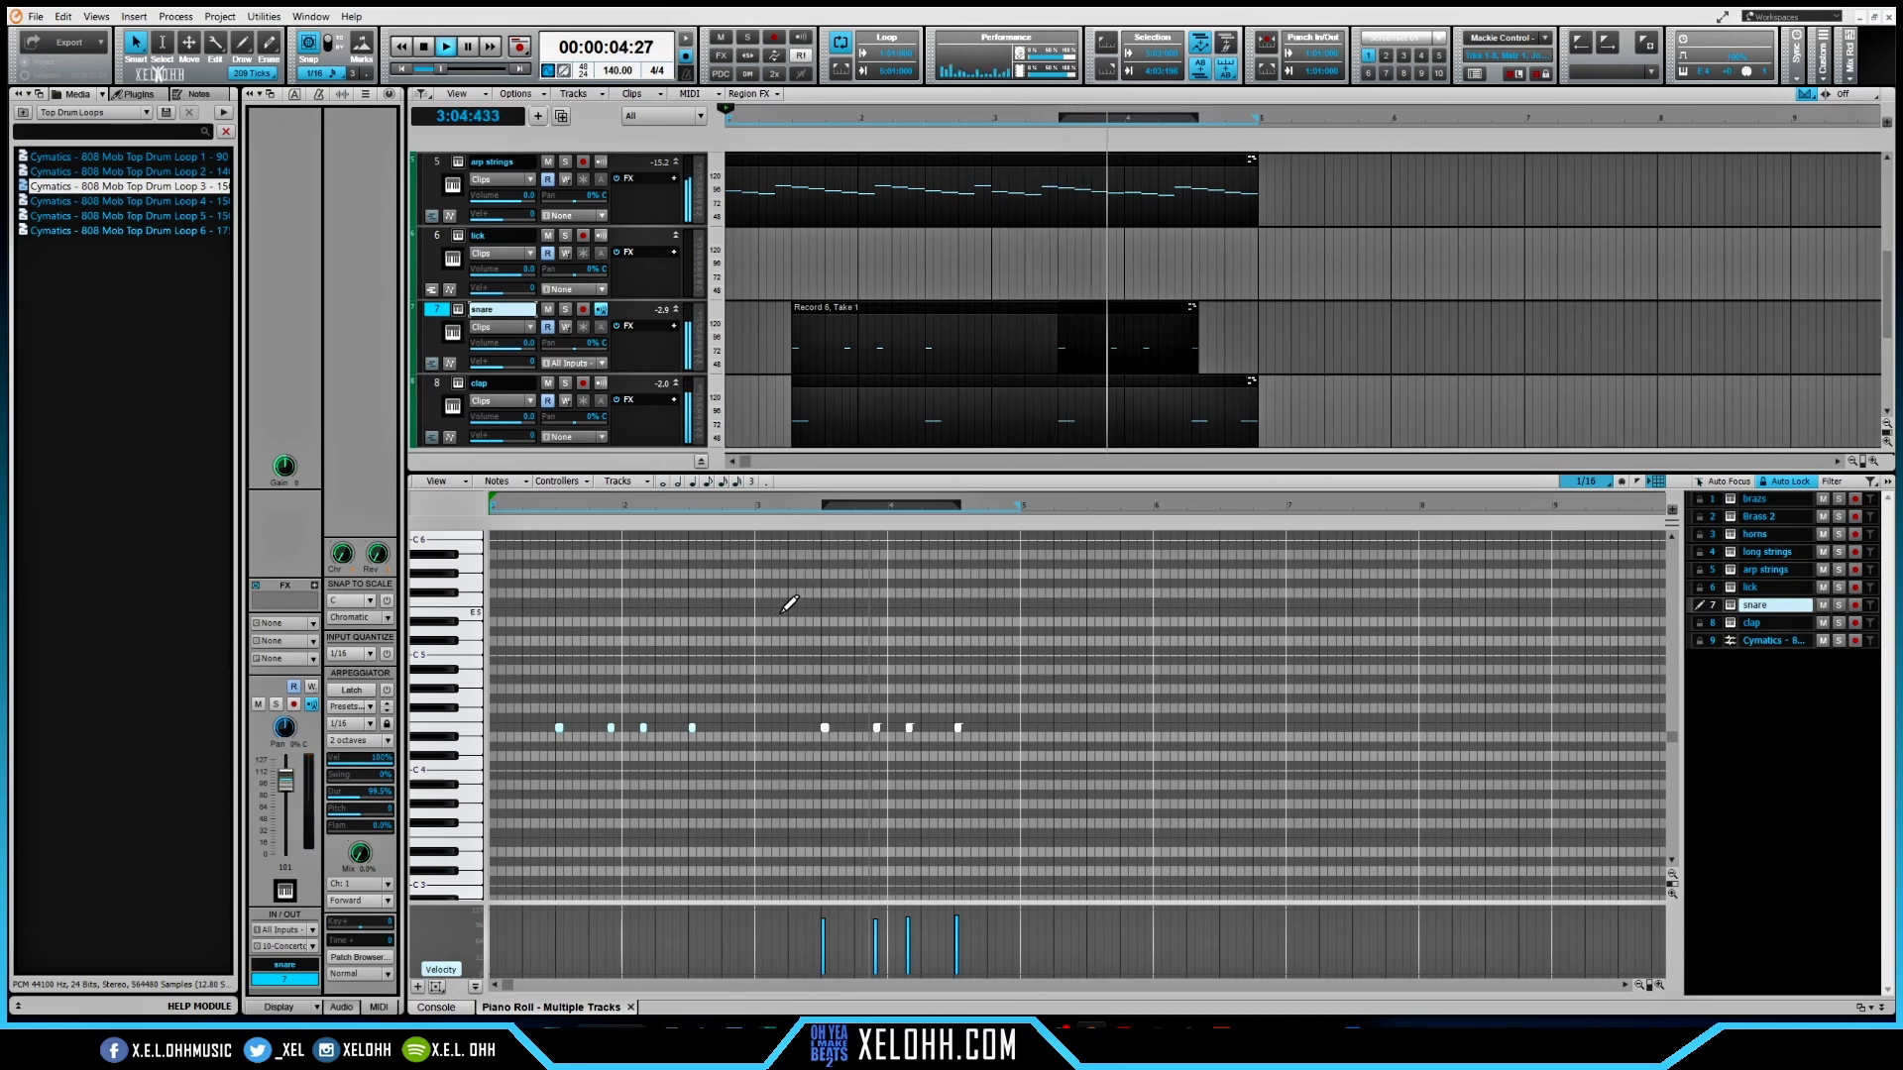
{"action": "key", "text": "space"}
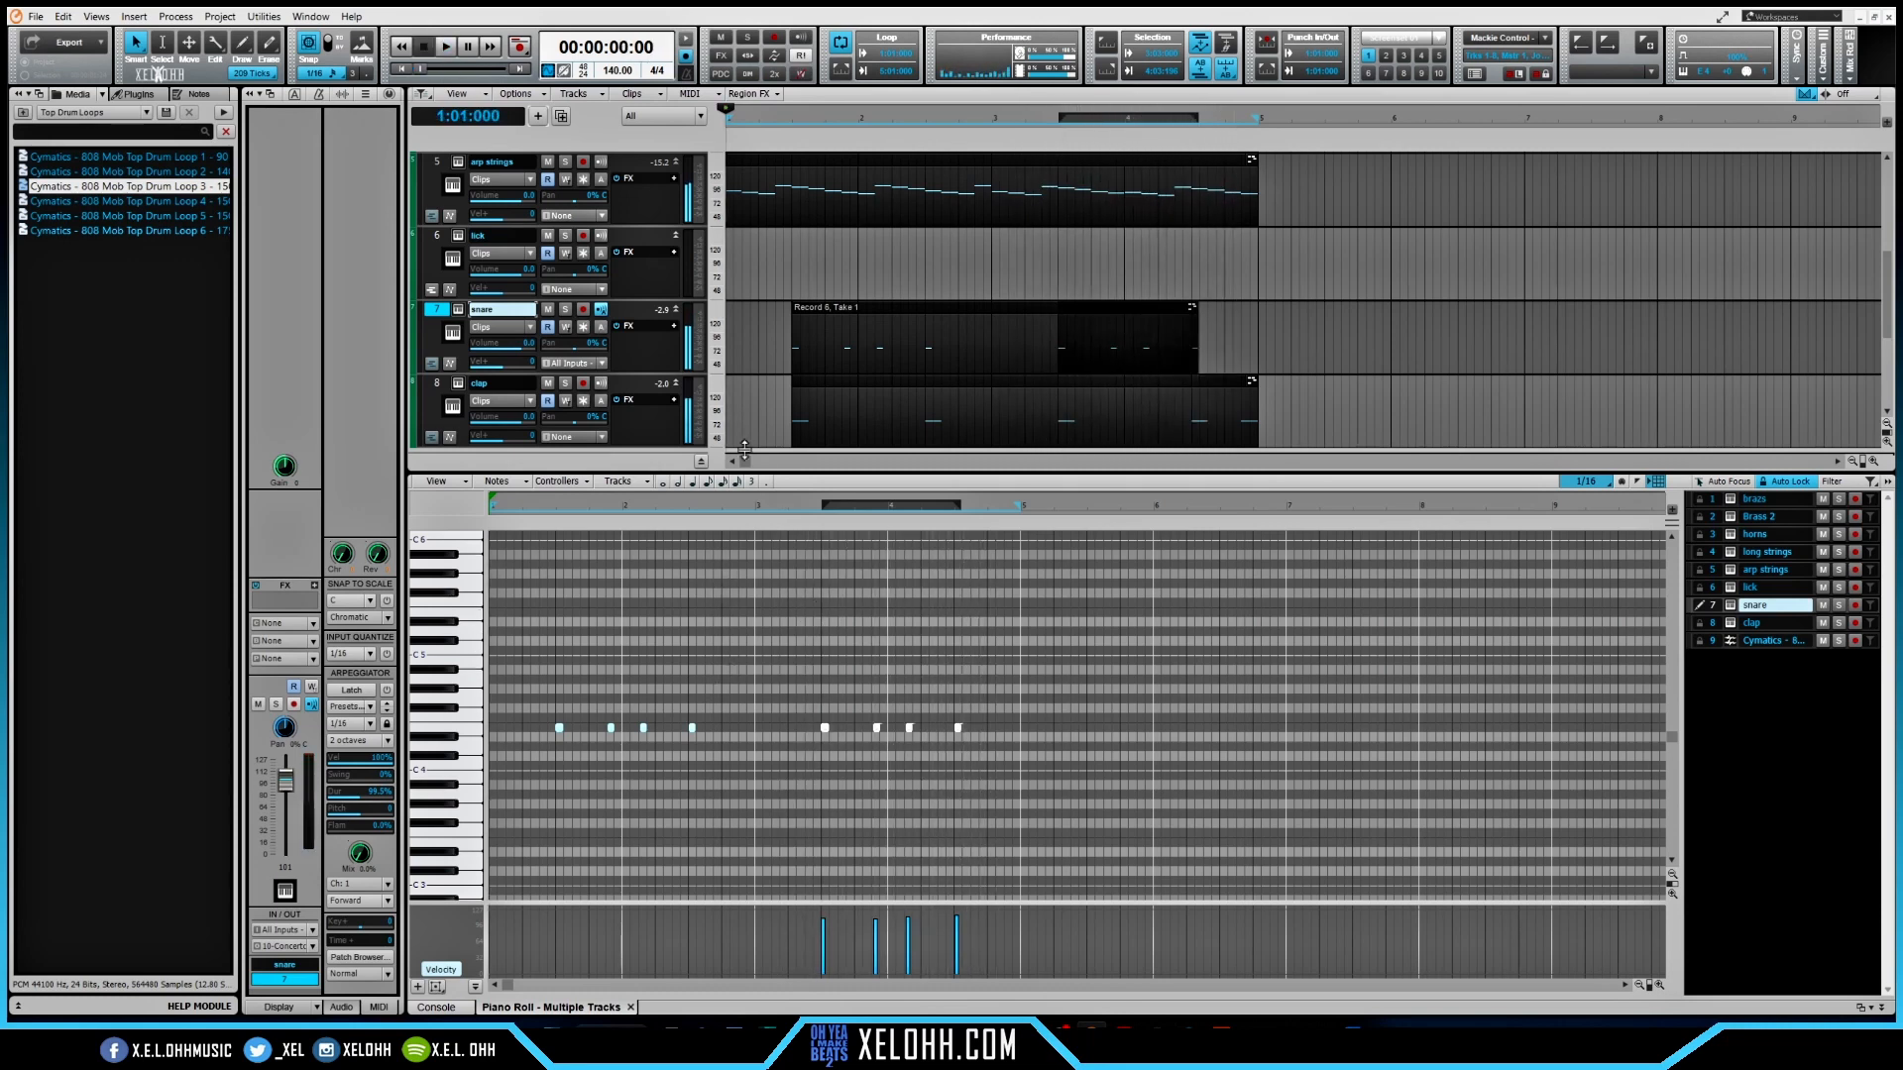
{"action": "left_click_drag", "start_coordinate": [521, 344], "coordinate": [511, 344]}
- Preview the kick sound on the kick track and record a kick pattern over the four looped bars
{"action": "left_click", "coordinate": [1766, 588]}
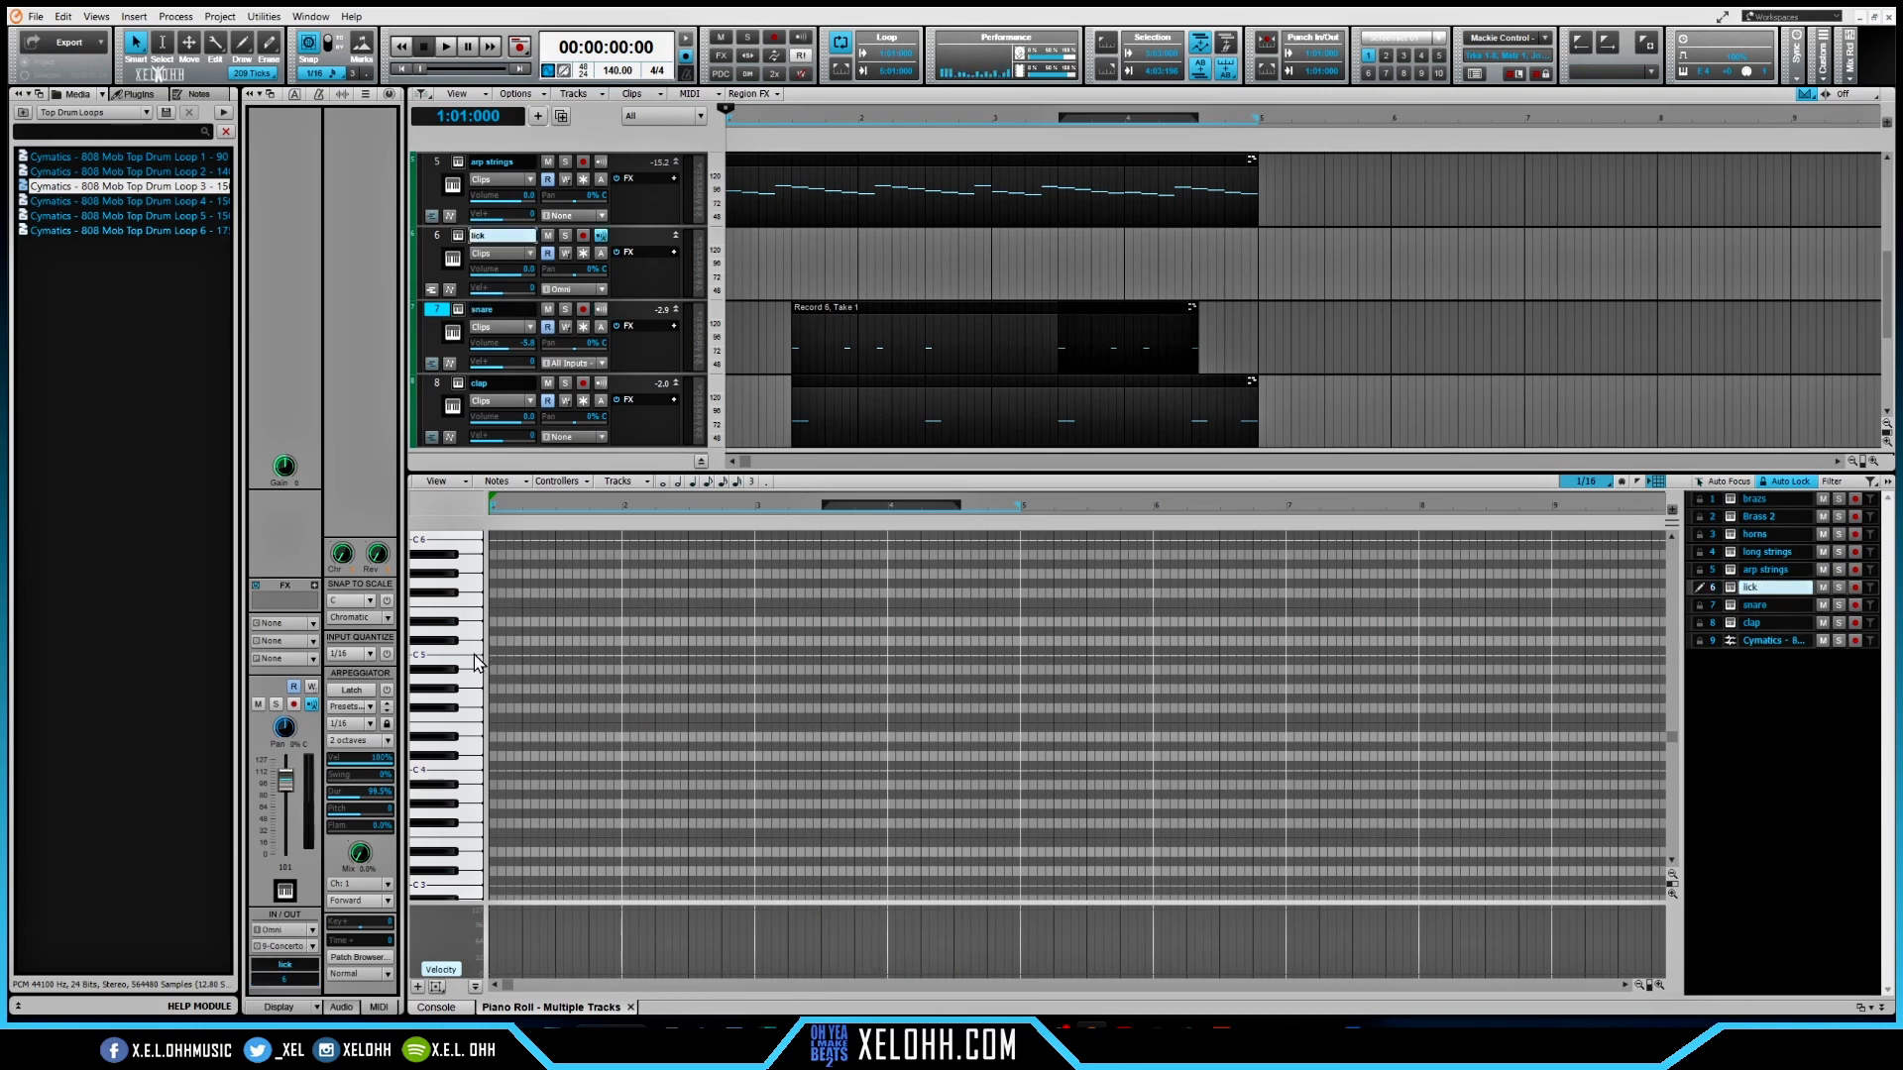
{"action": "left_click", "coordinate": [449, 641]}
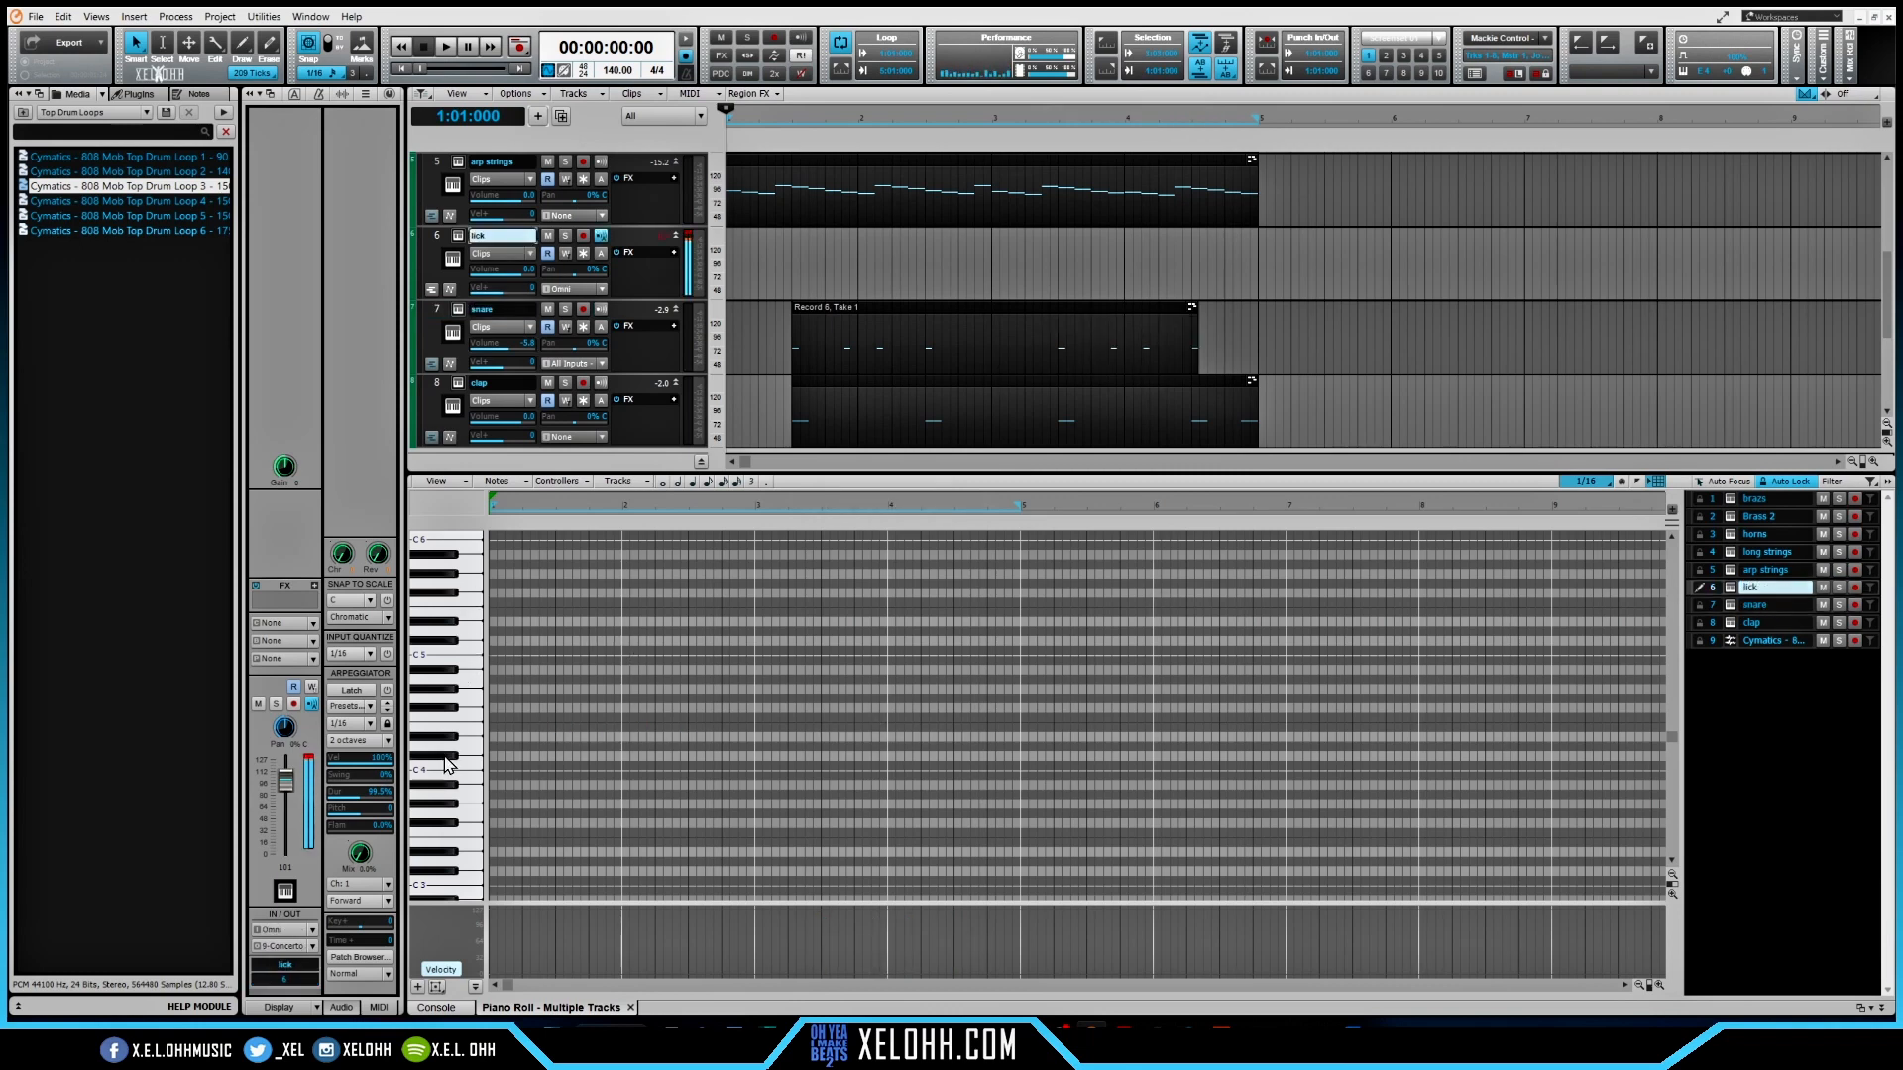
{"action": "key", "text": "space"}
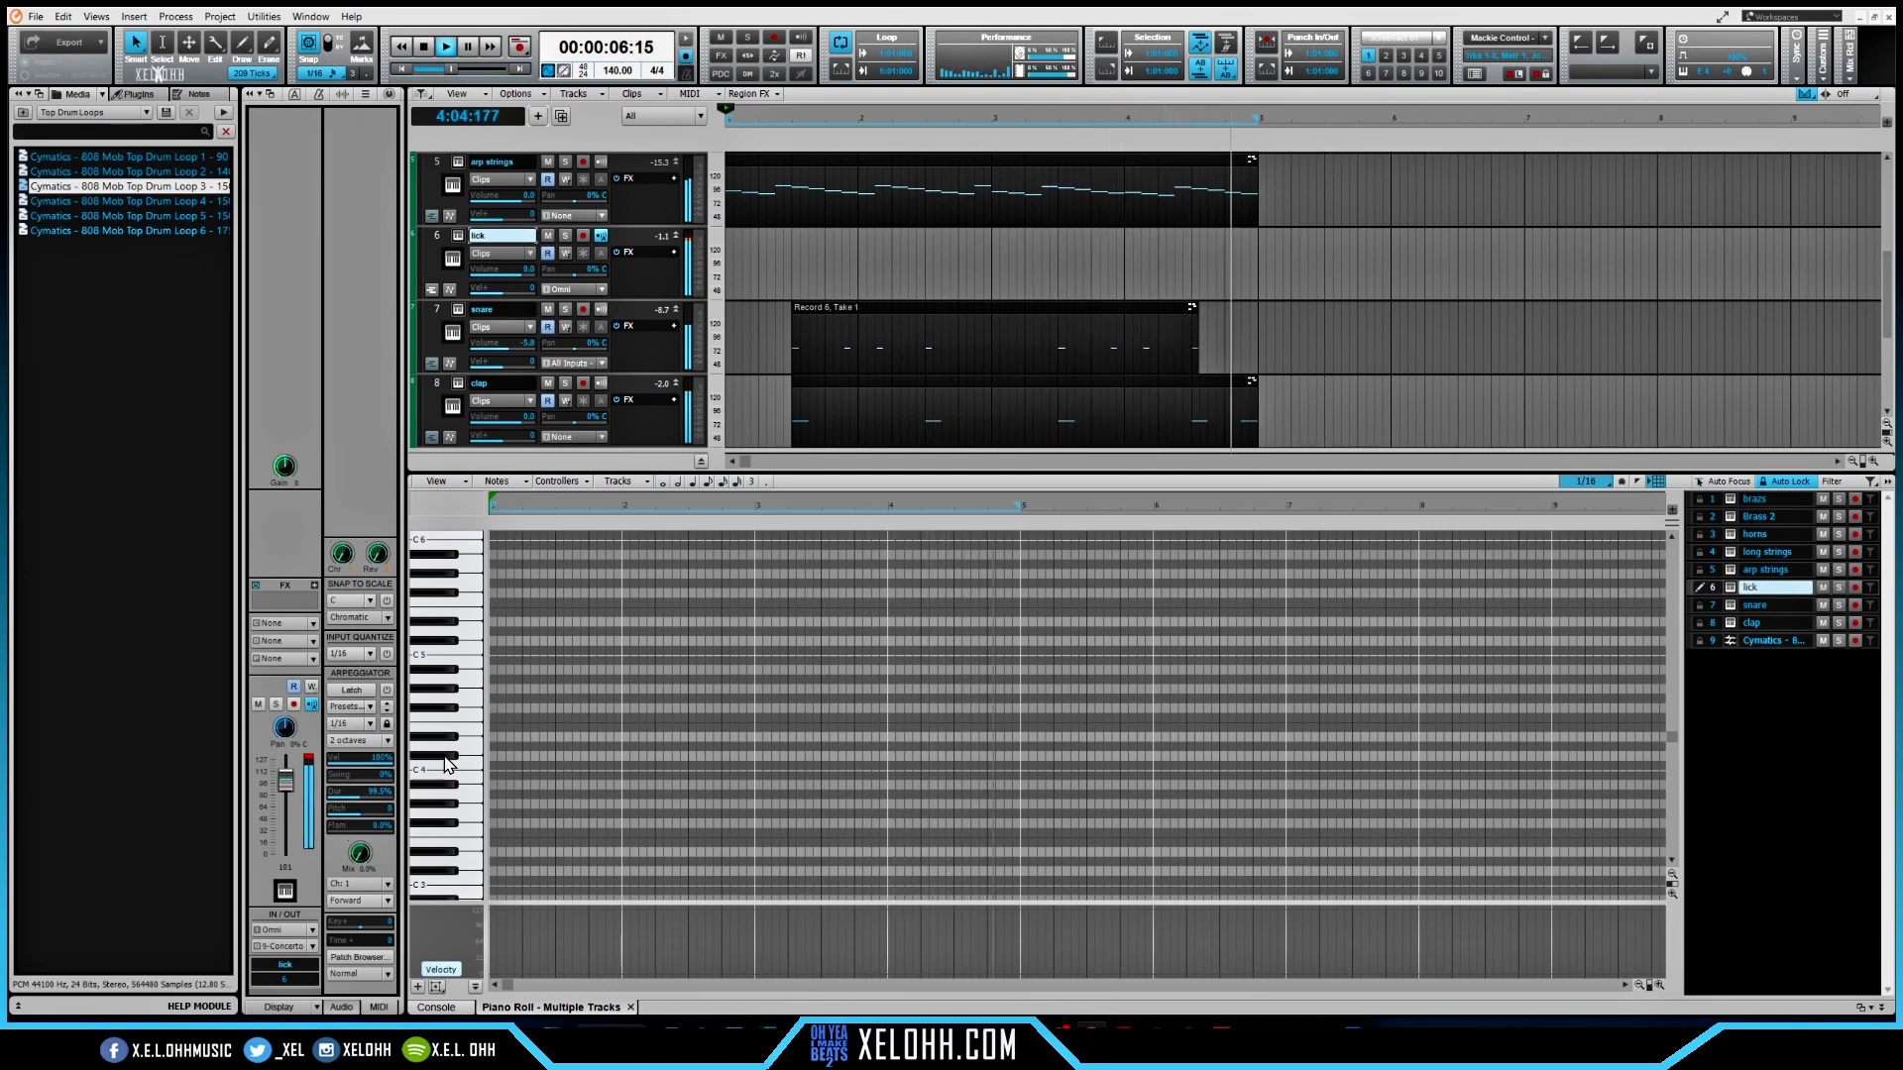
{"action": "key", "text": "r"}
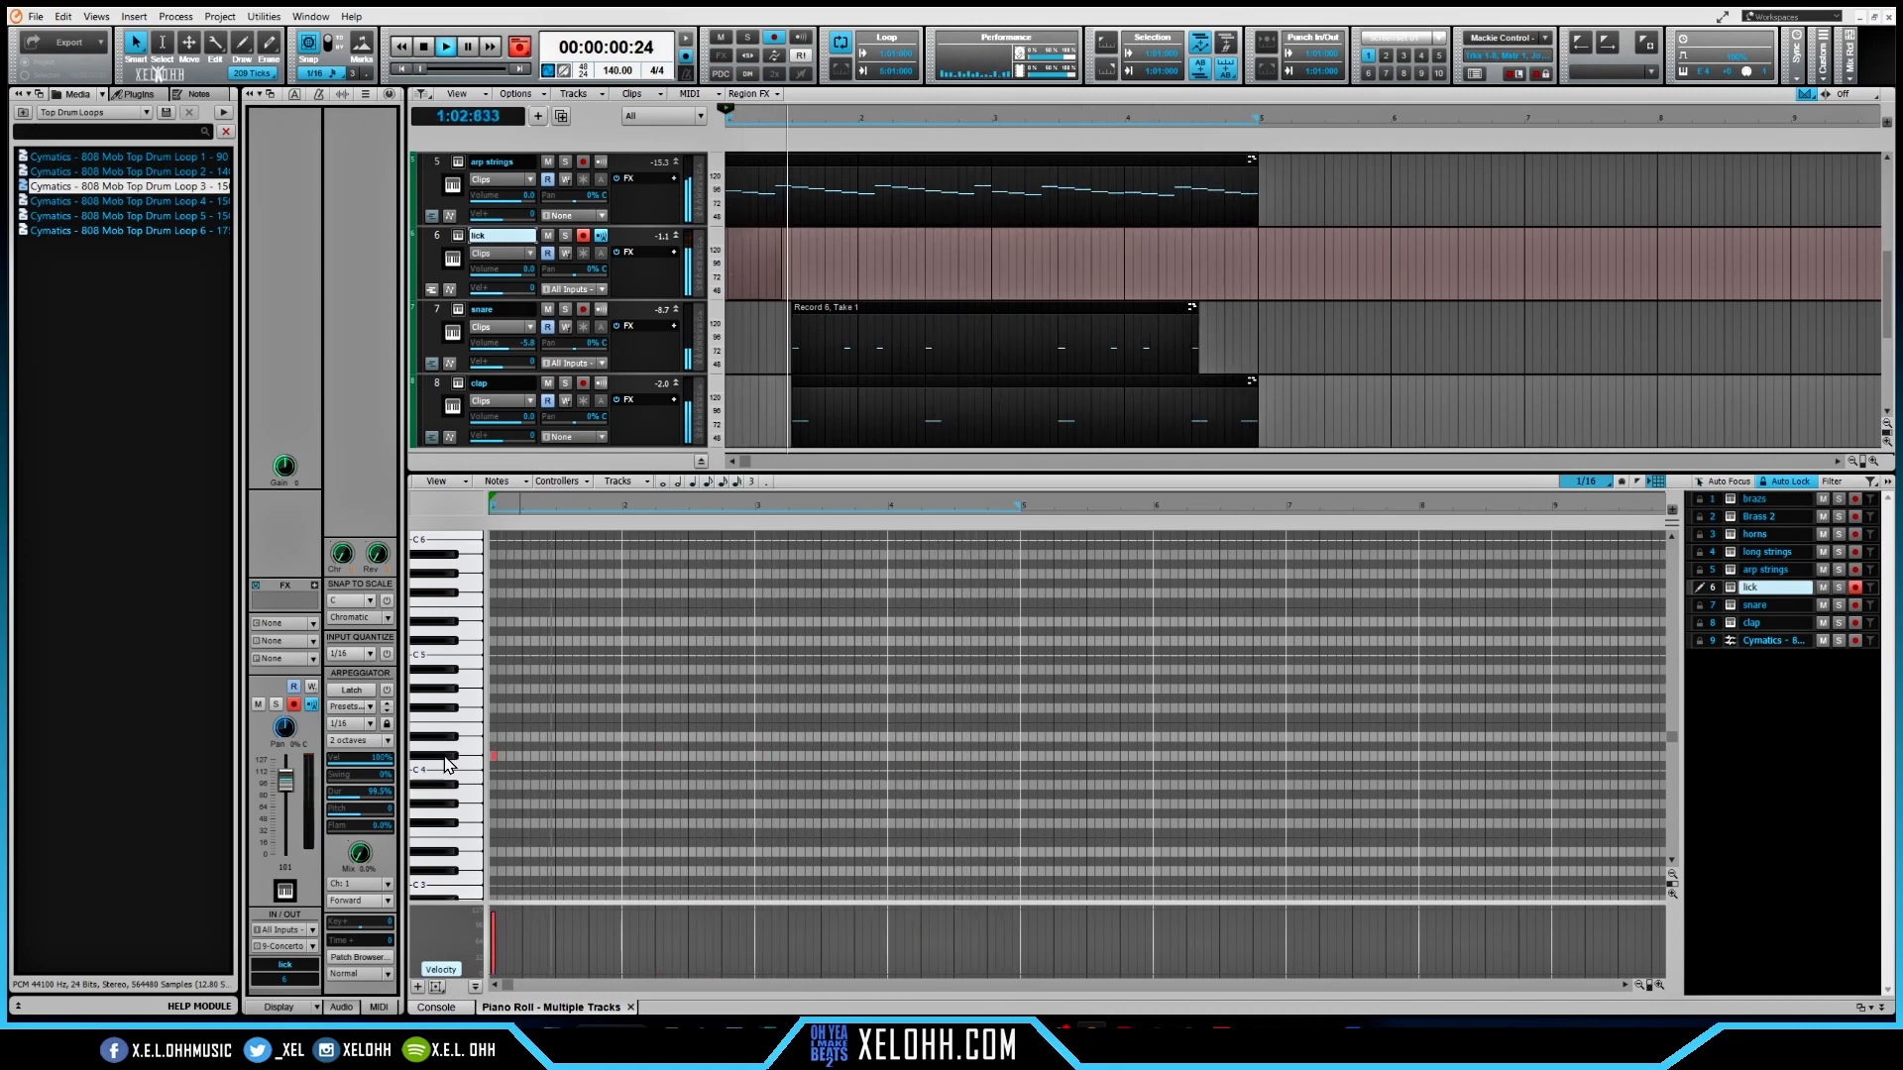
{"action": "key", "text": "space"}
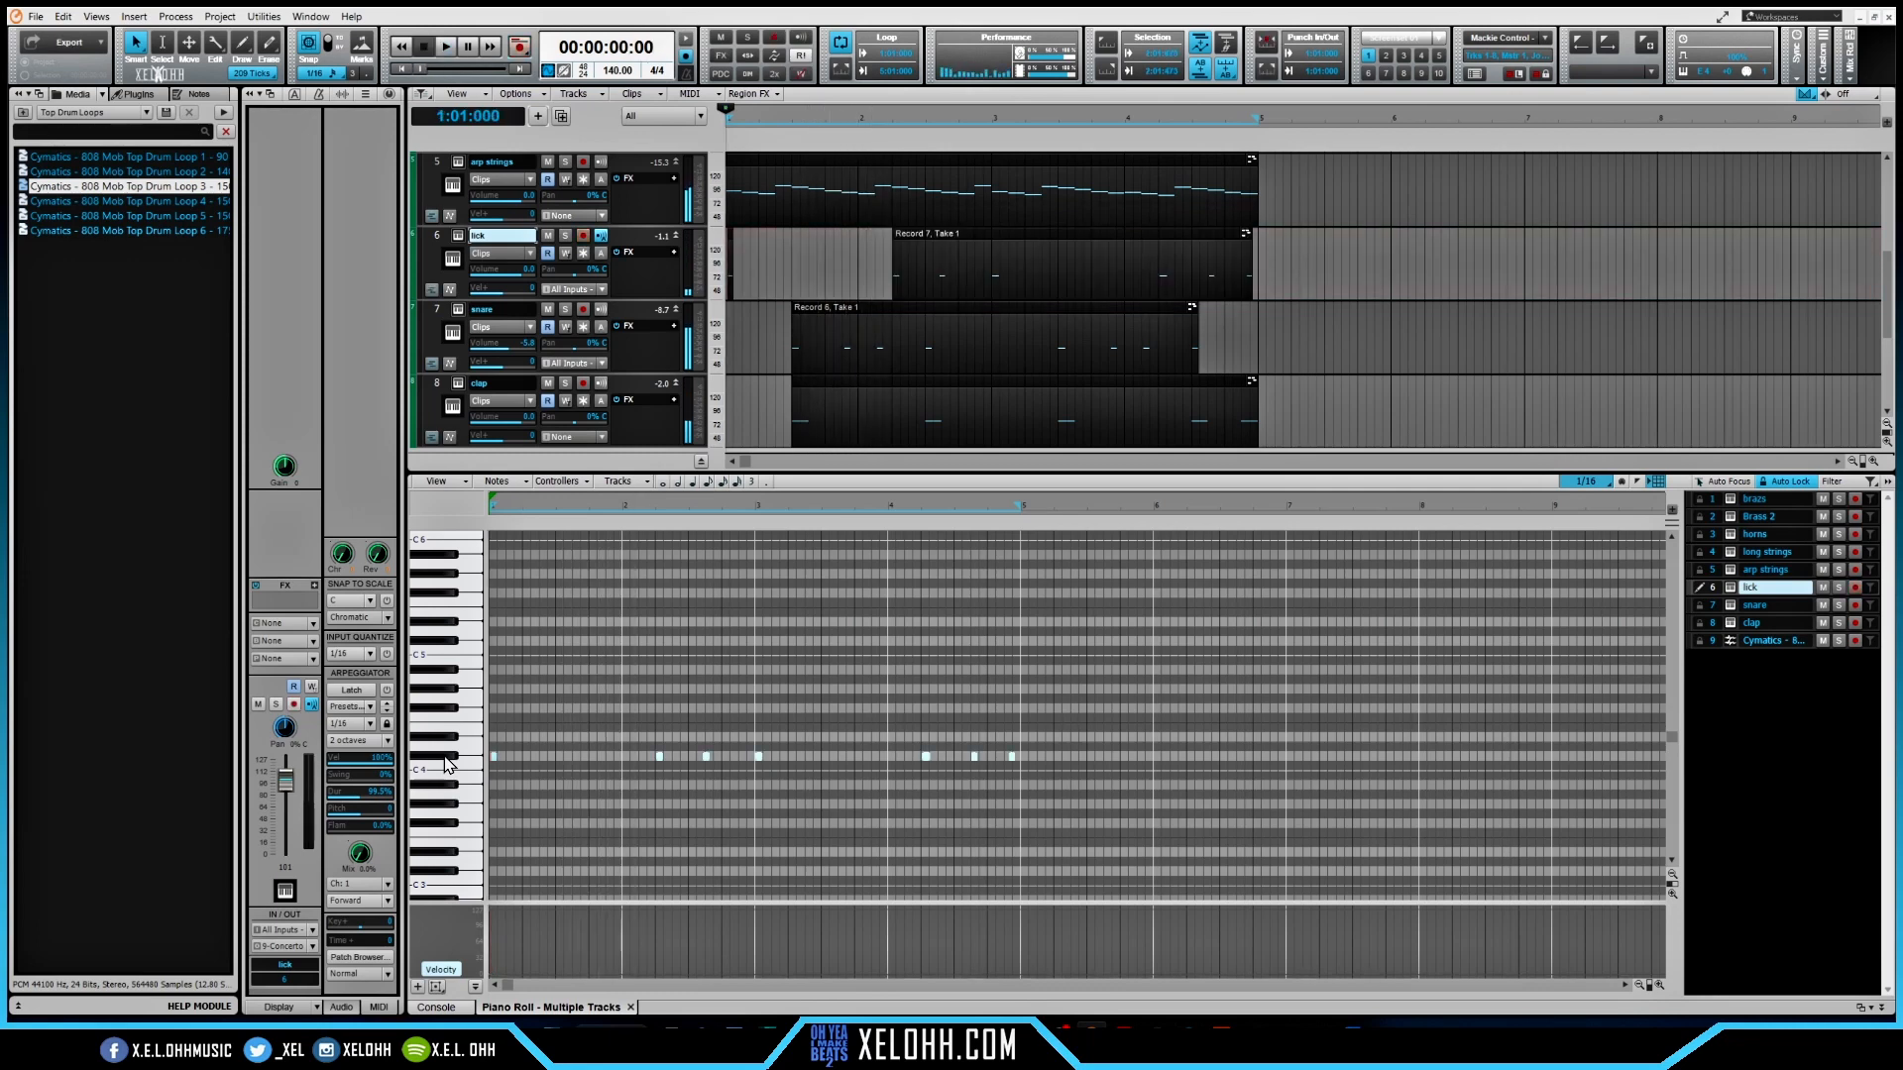
- Play back the recorded kick pattern, quantize all kick notes at 100 percent strength, and raise all their velocities
{"action": "key", "text": "space"}
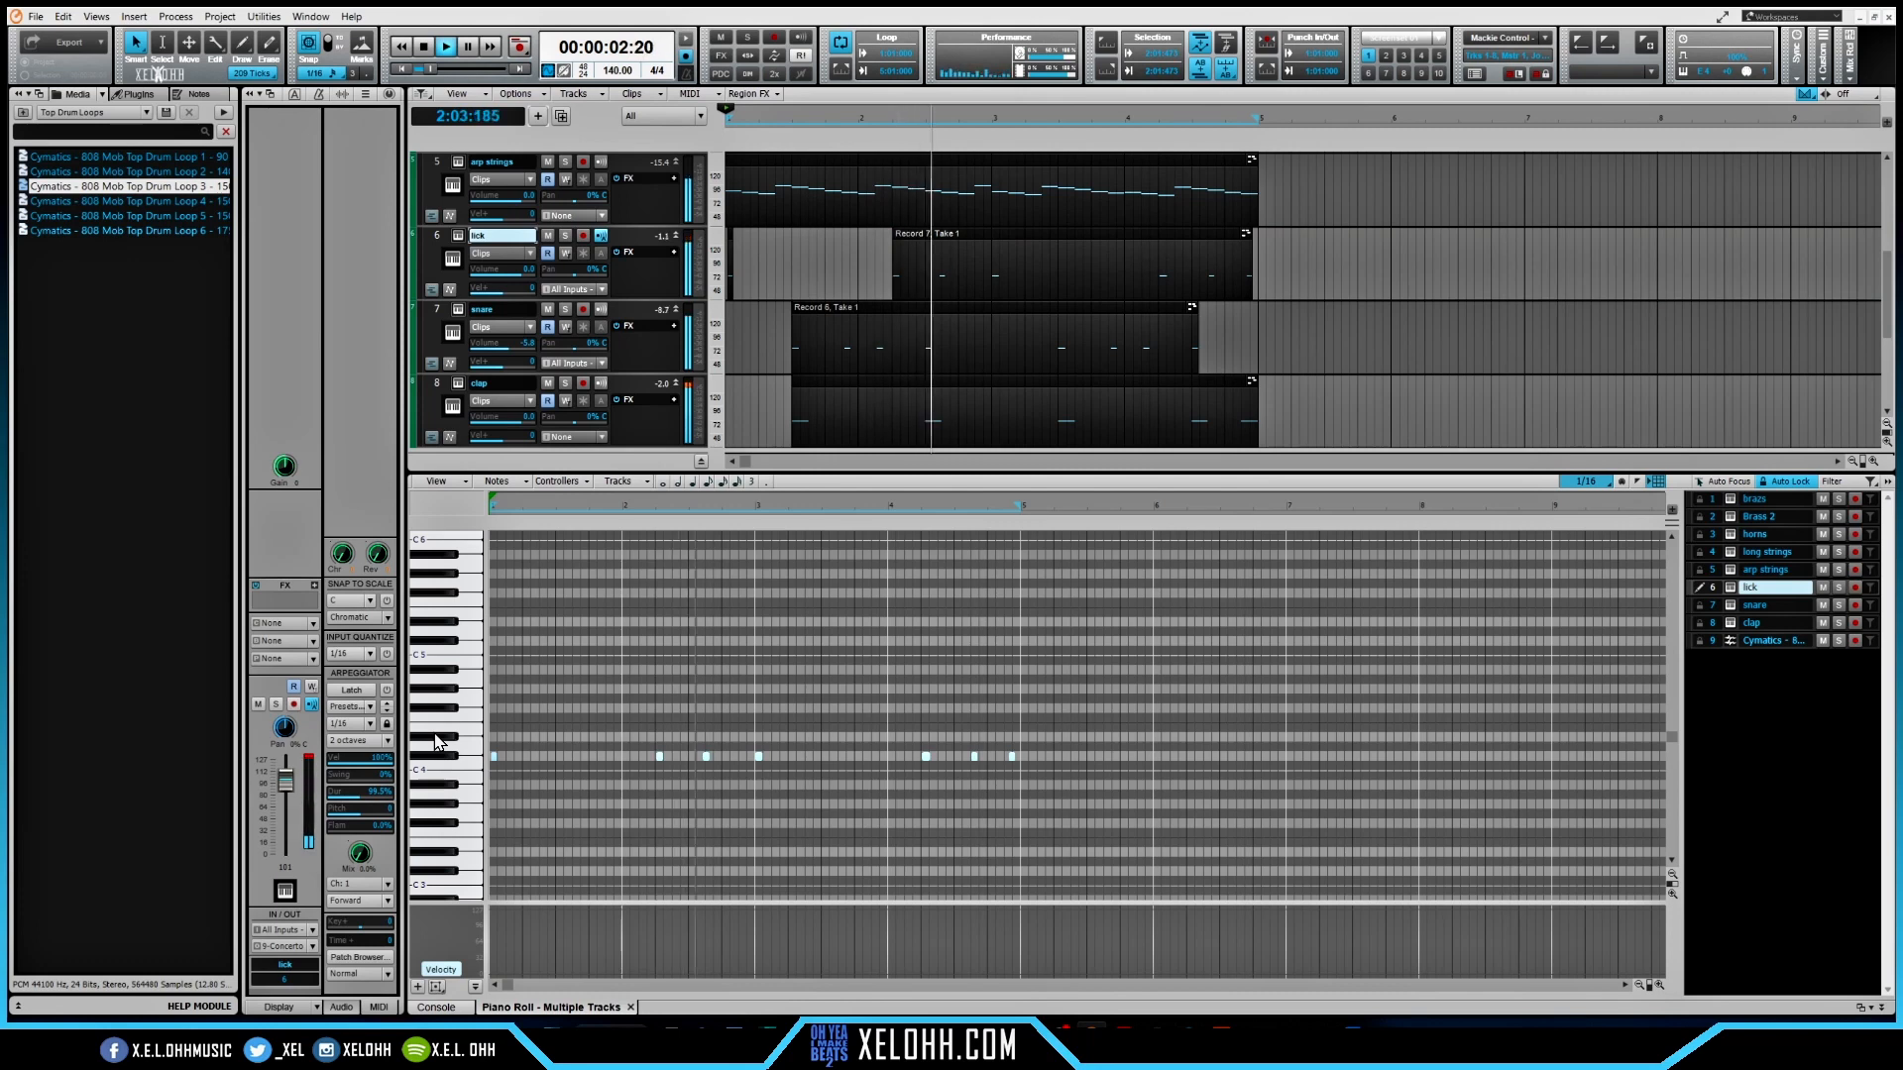
{"action": "key", "text": "space"}
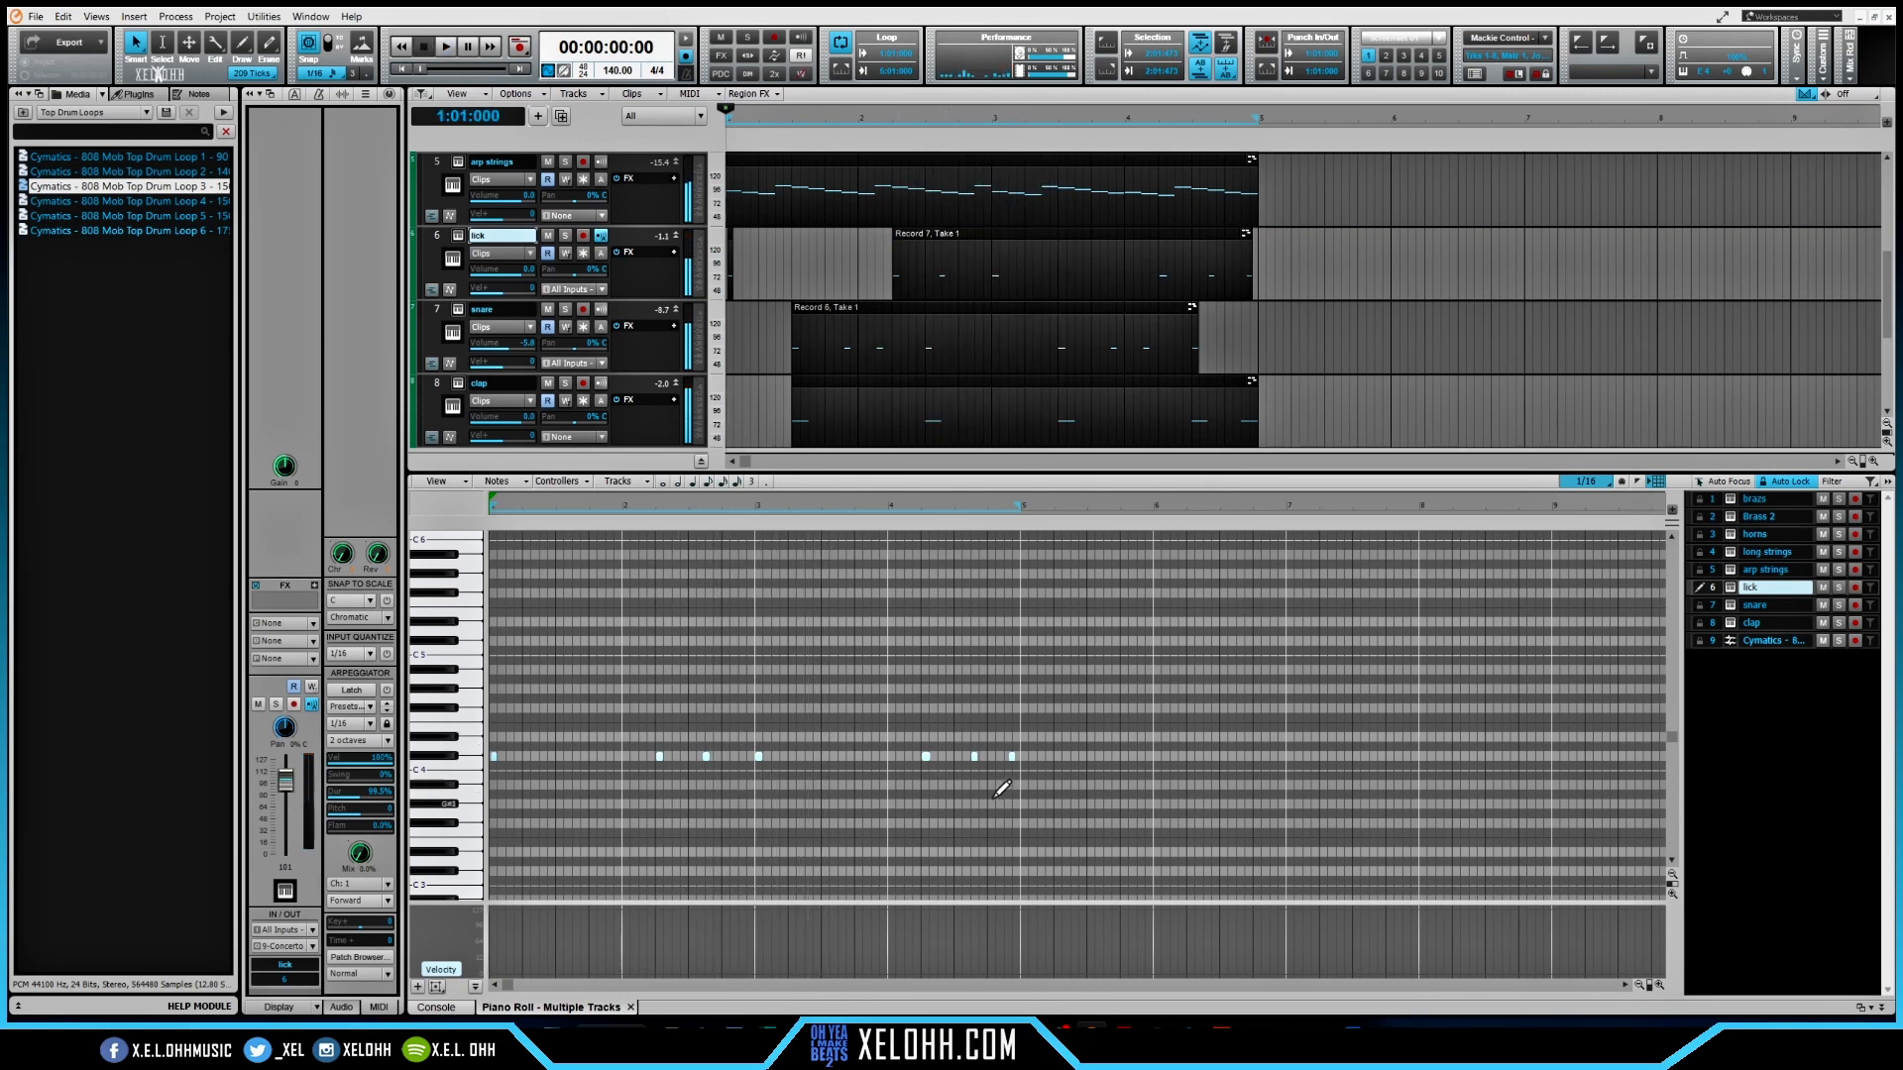
{"action": "left_click_drag", "start_coordinate": [1046, 775], "coordinate": [429, 730]}
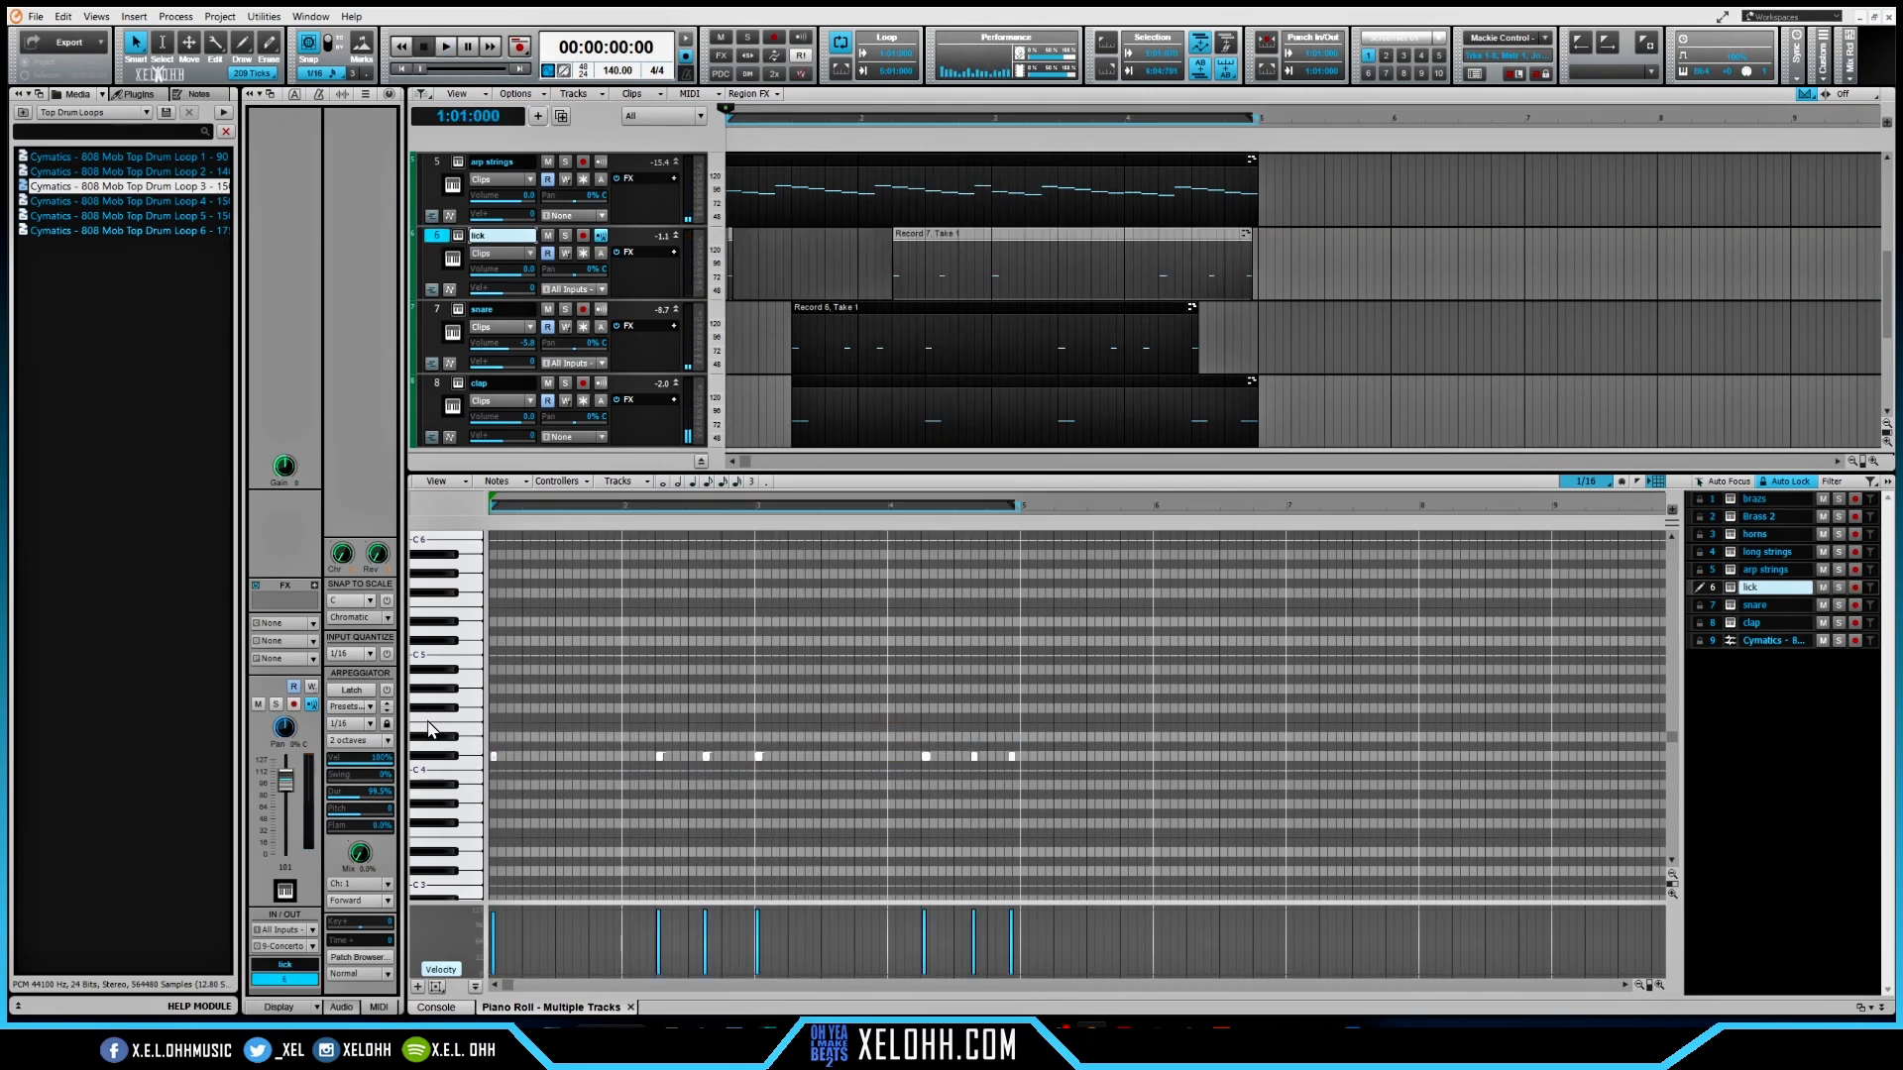
{"action": "key", "text": "q"}
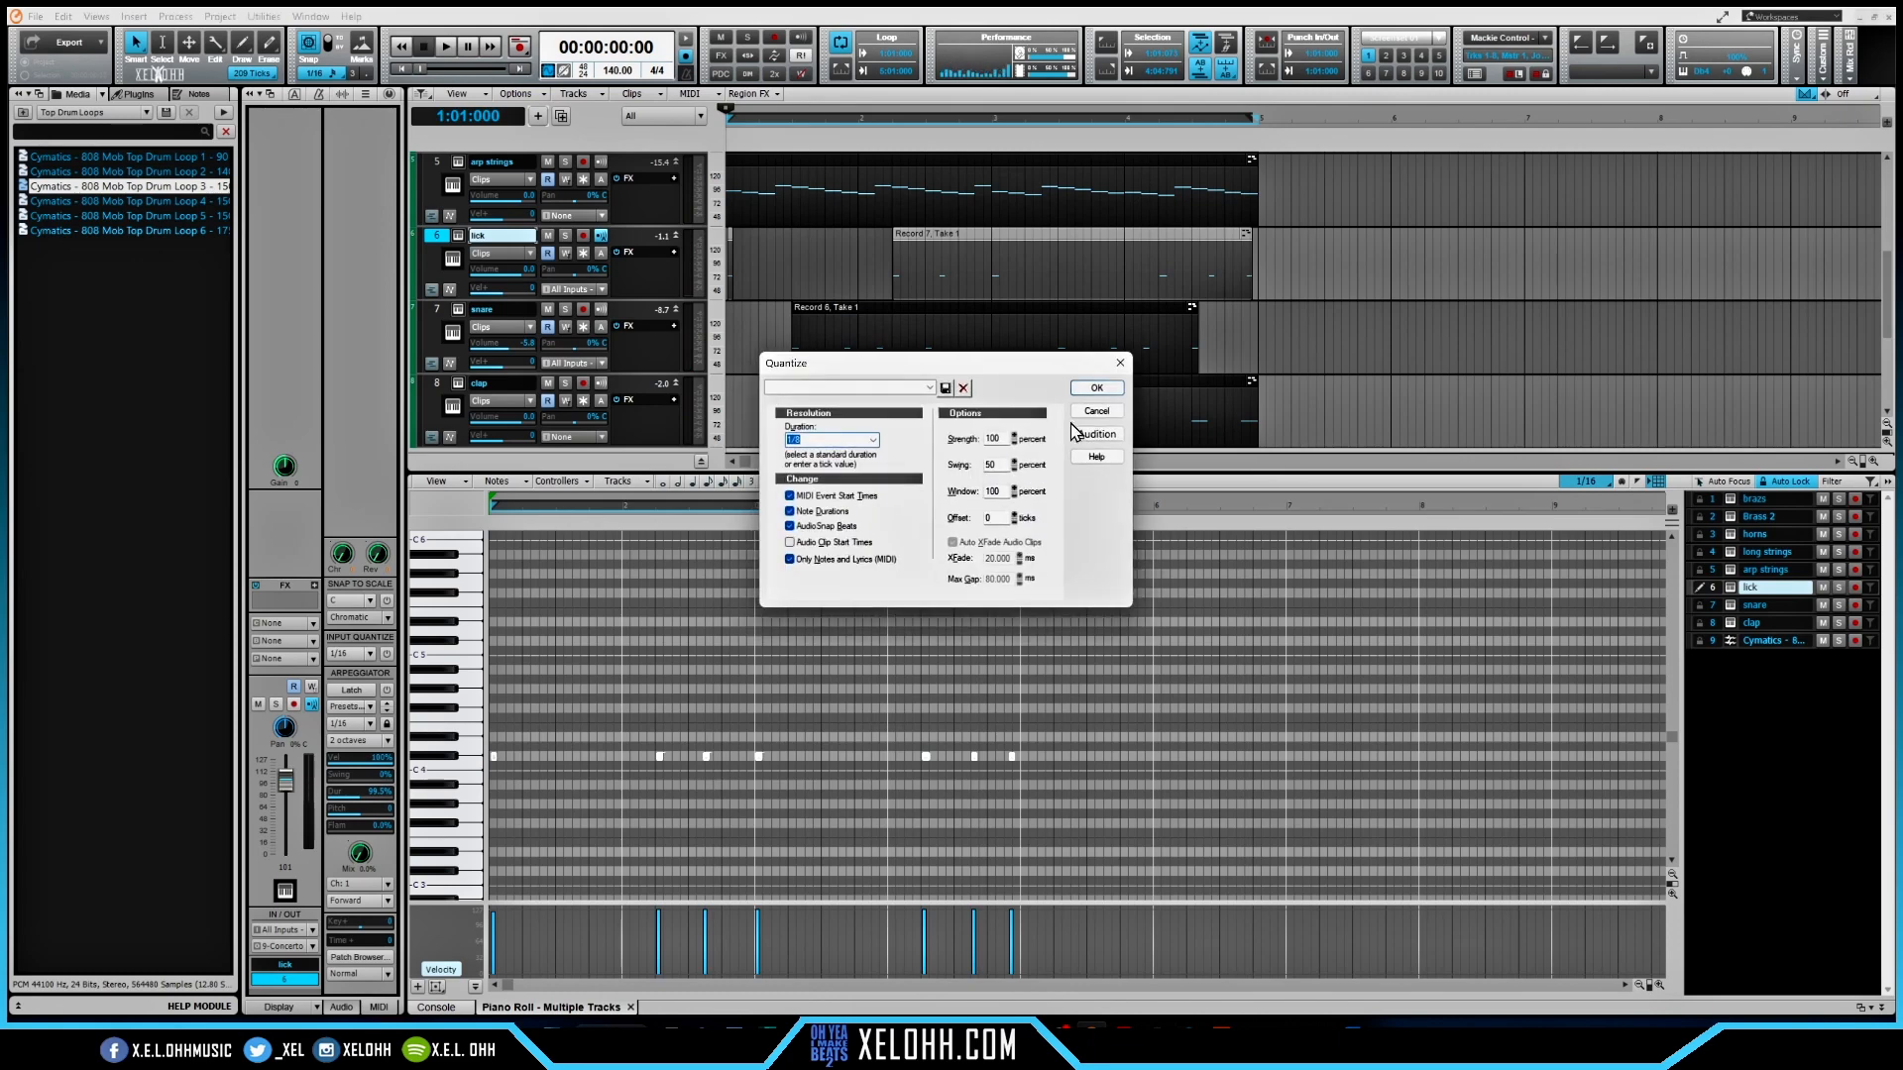
{"action": "left_click", "coordinate": [1096, 388]}
{"action": "key", "text": "space"}
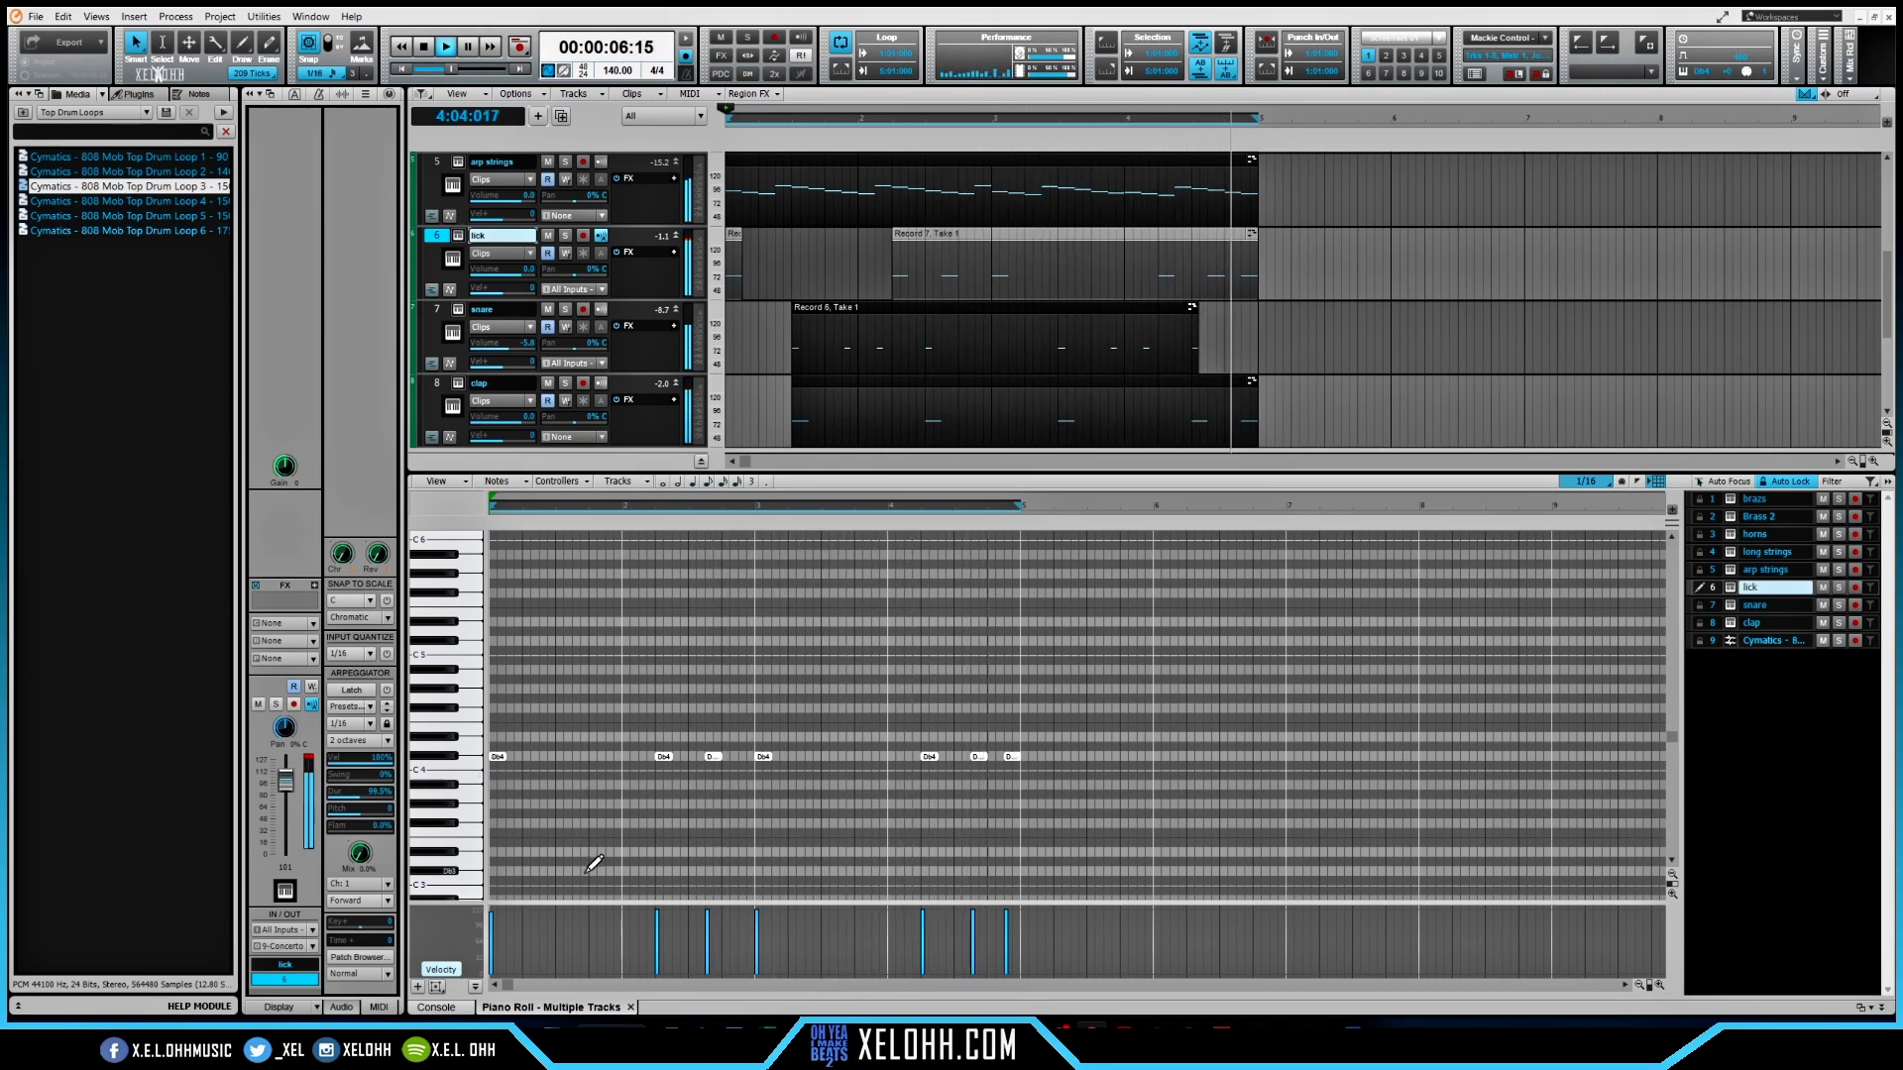
{"action": "key", "text": "space"}
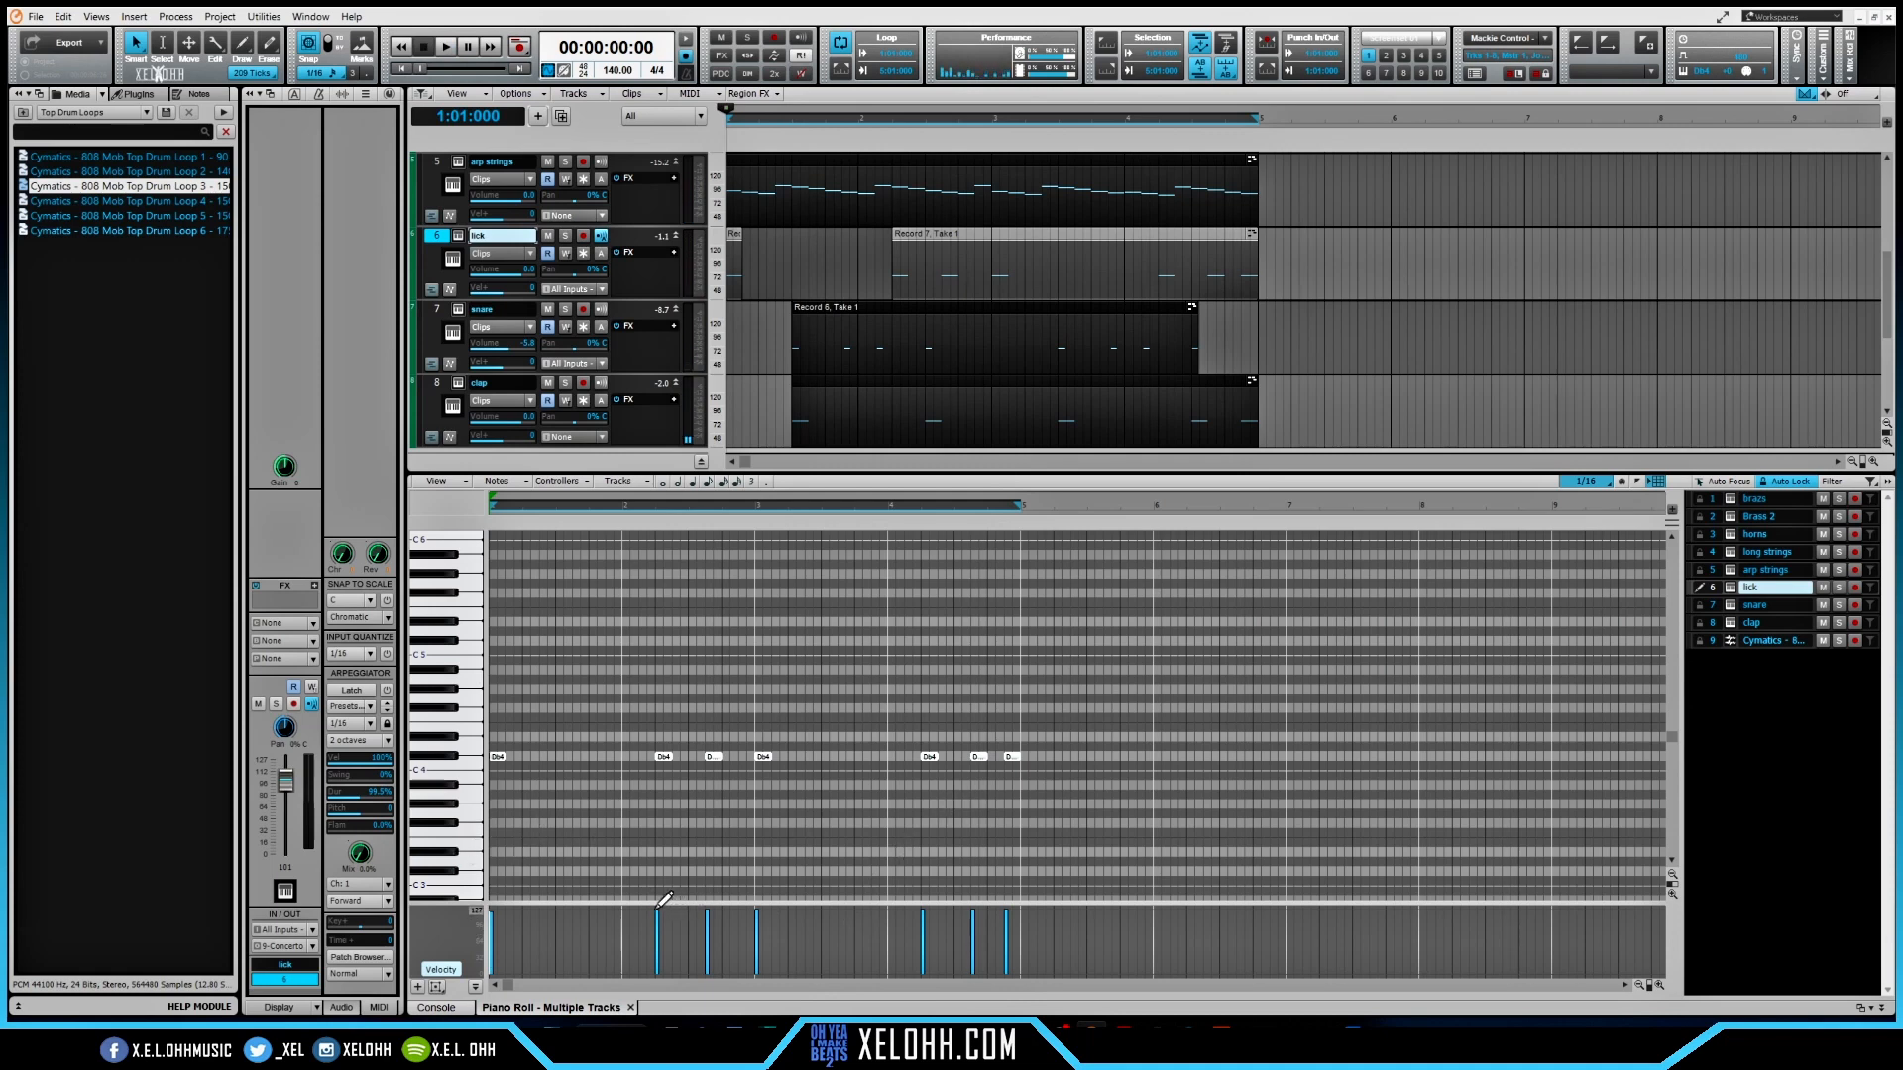
{"action": "left_click_drag", "start_coordinate": [659, 909], "coordinate": [650, 859]}
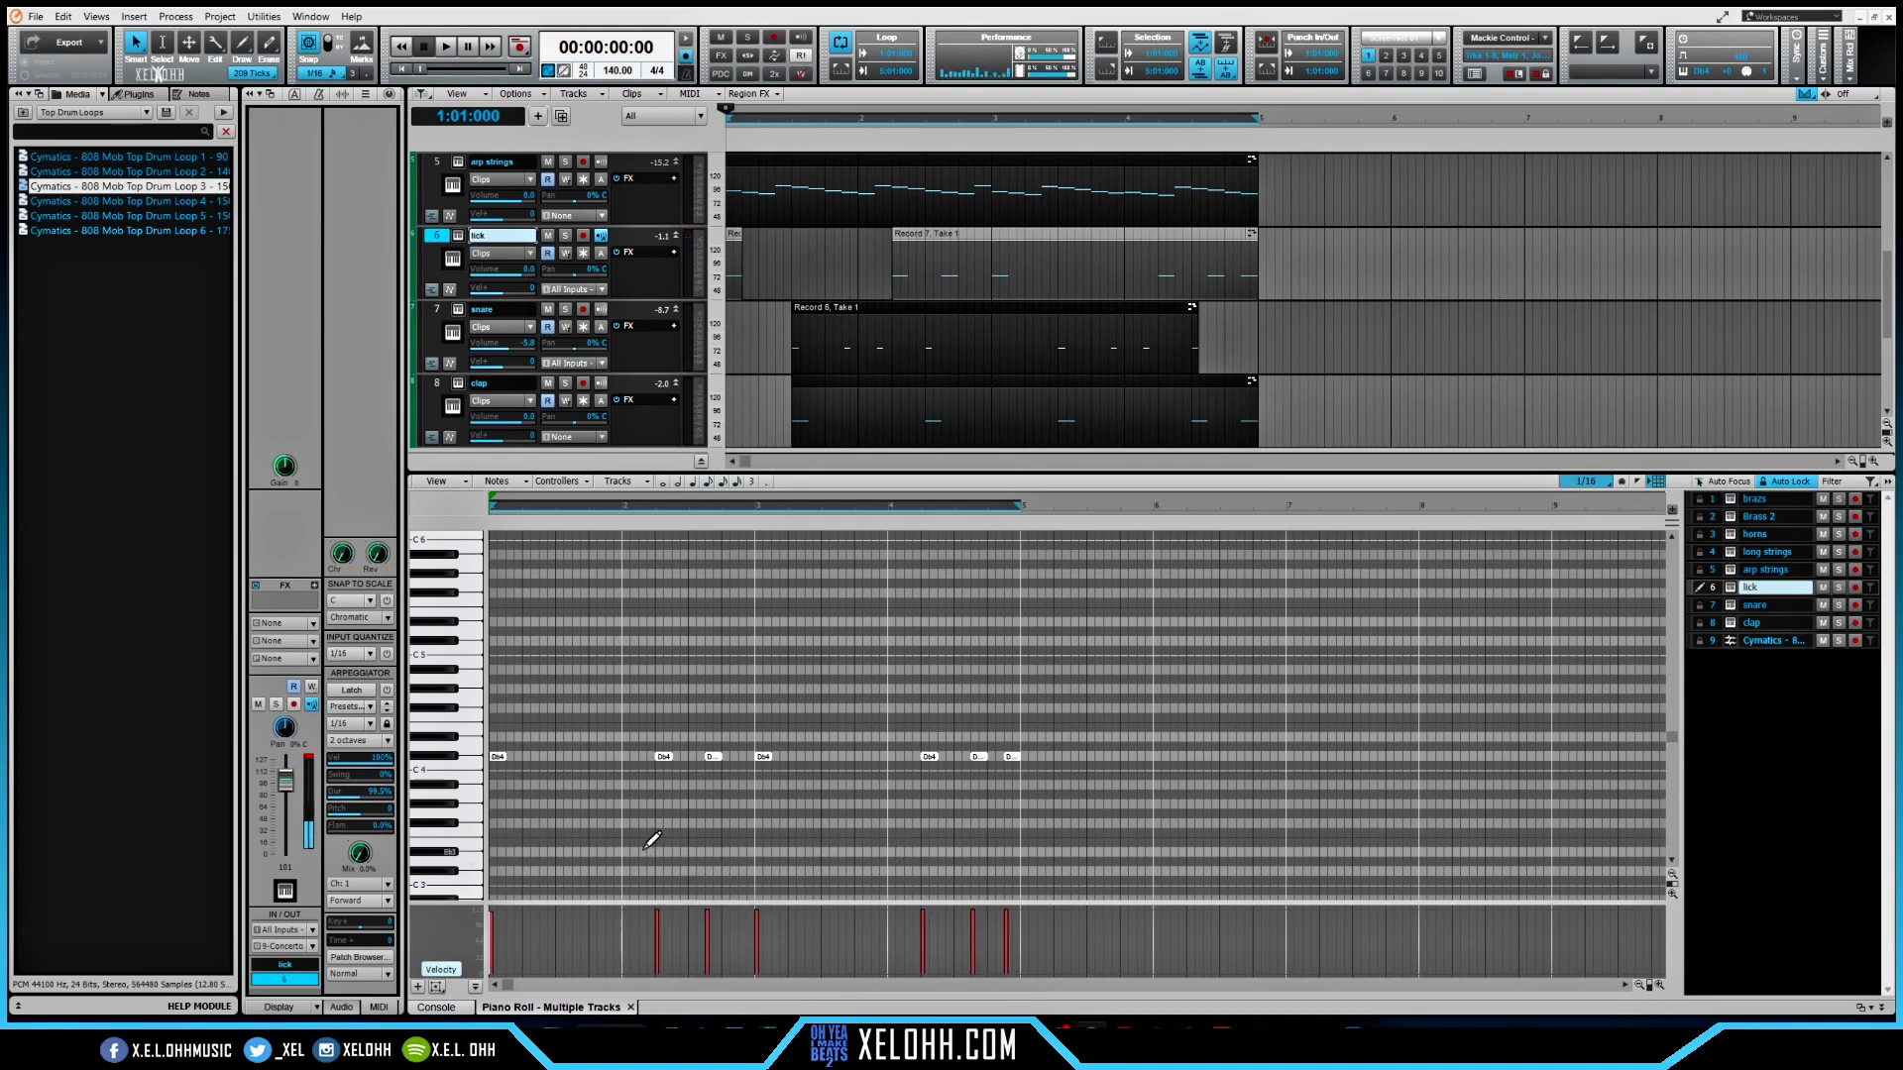
- Copy the four-bar long strings clip onto the basses track, aligned to the start of bar 1
{"action": "double_click", "coordinate": [521, 364]}
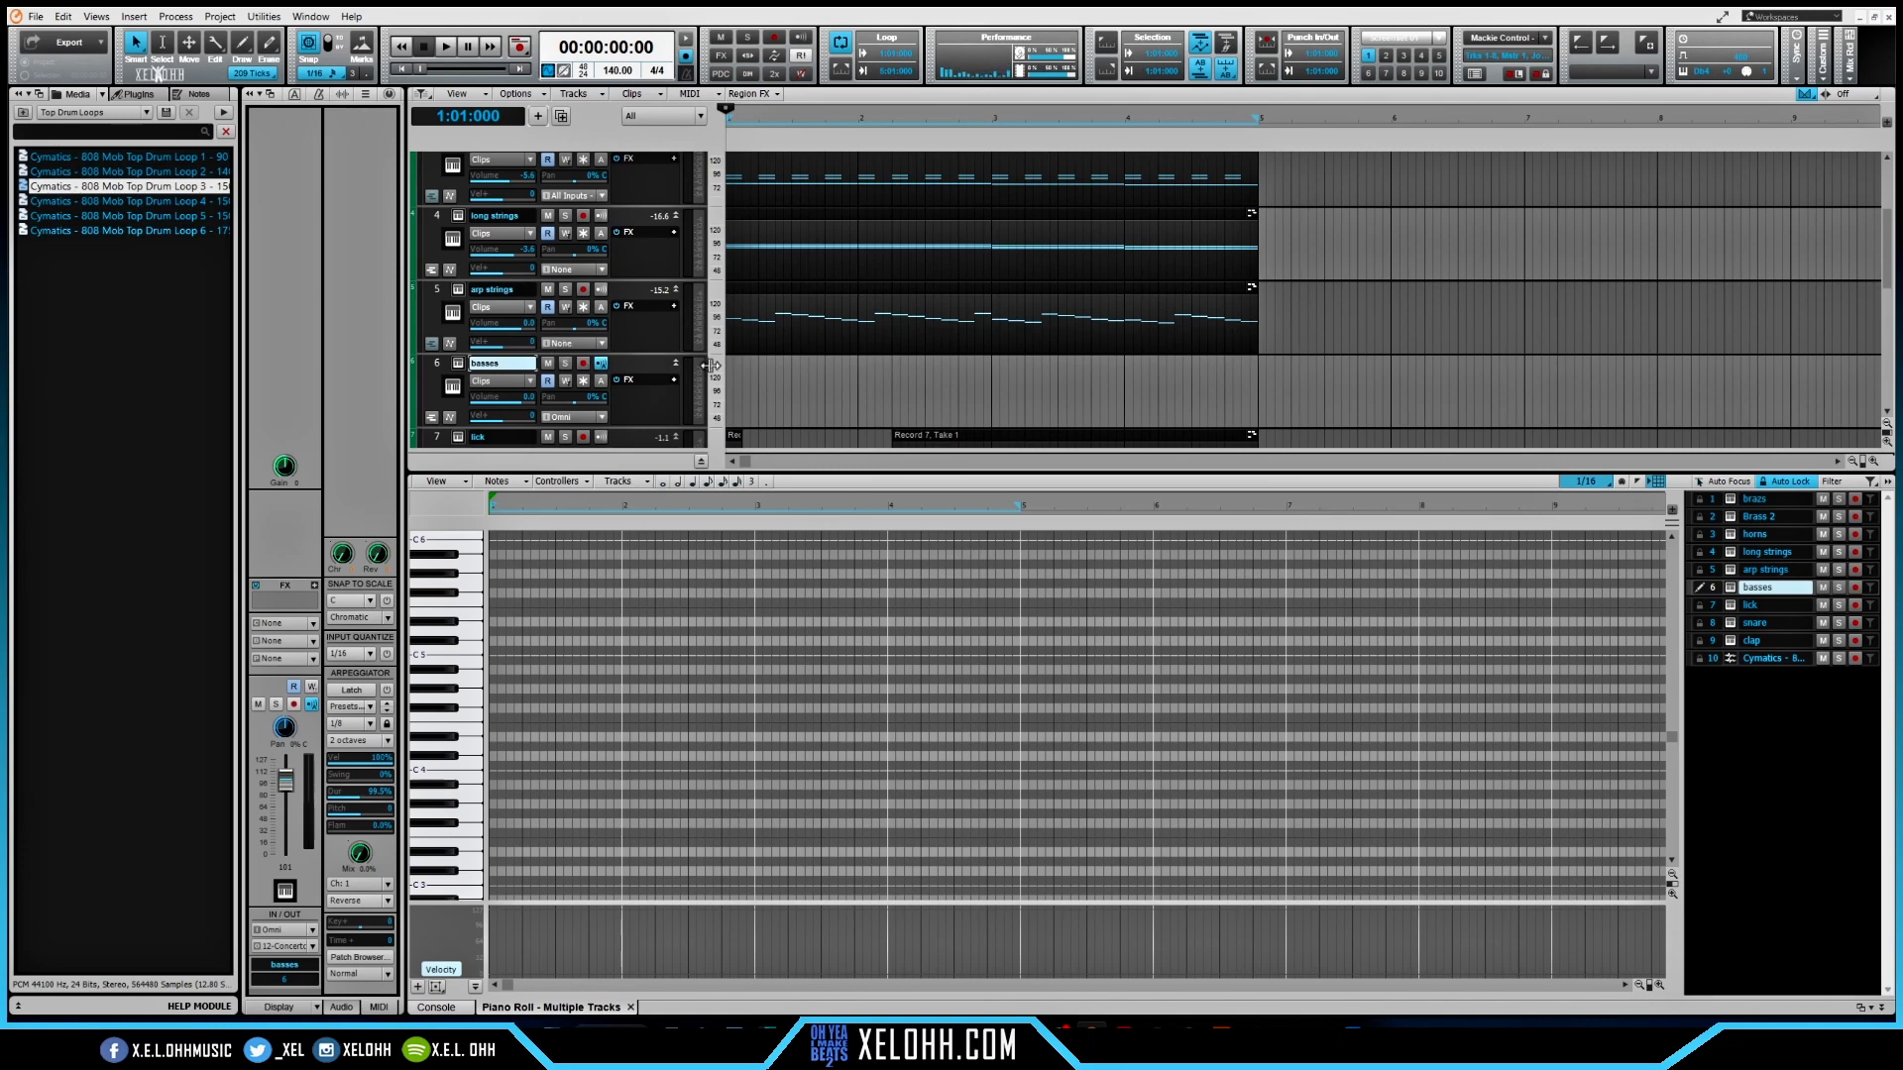
{"action": "scroll", "coordinate": [833, 261], "scroll_direction": "up", "scroll_amount": 3}
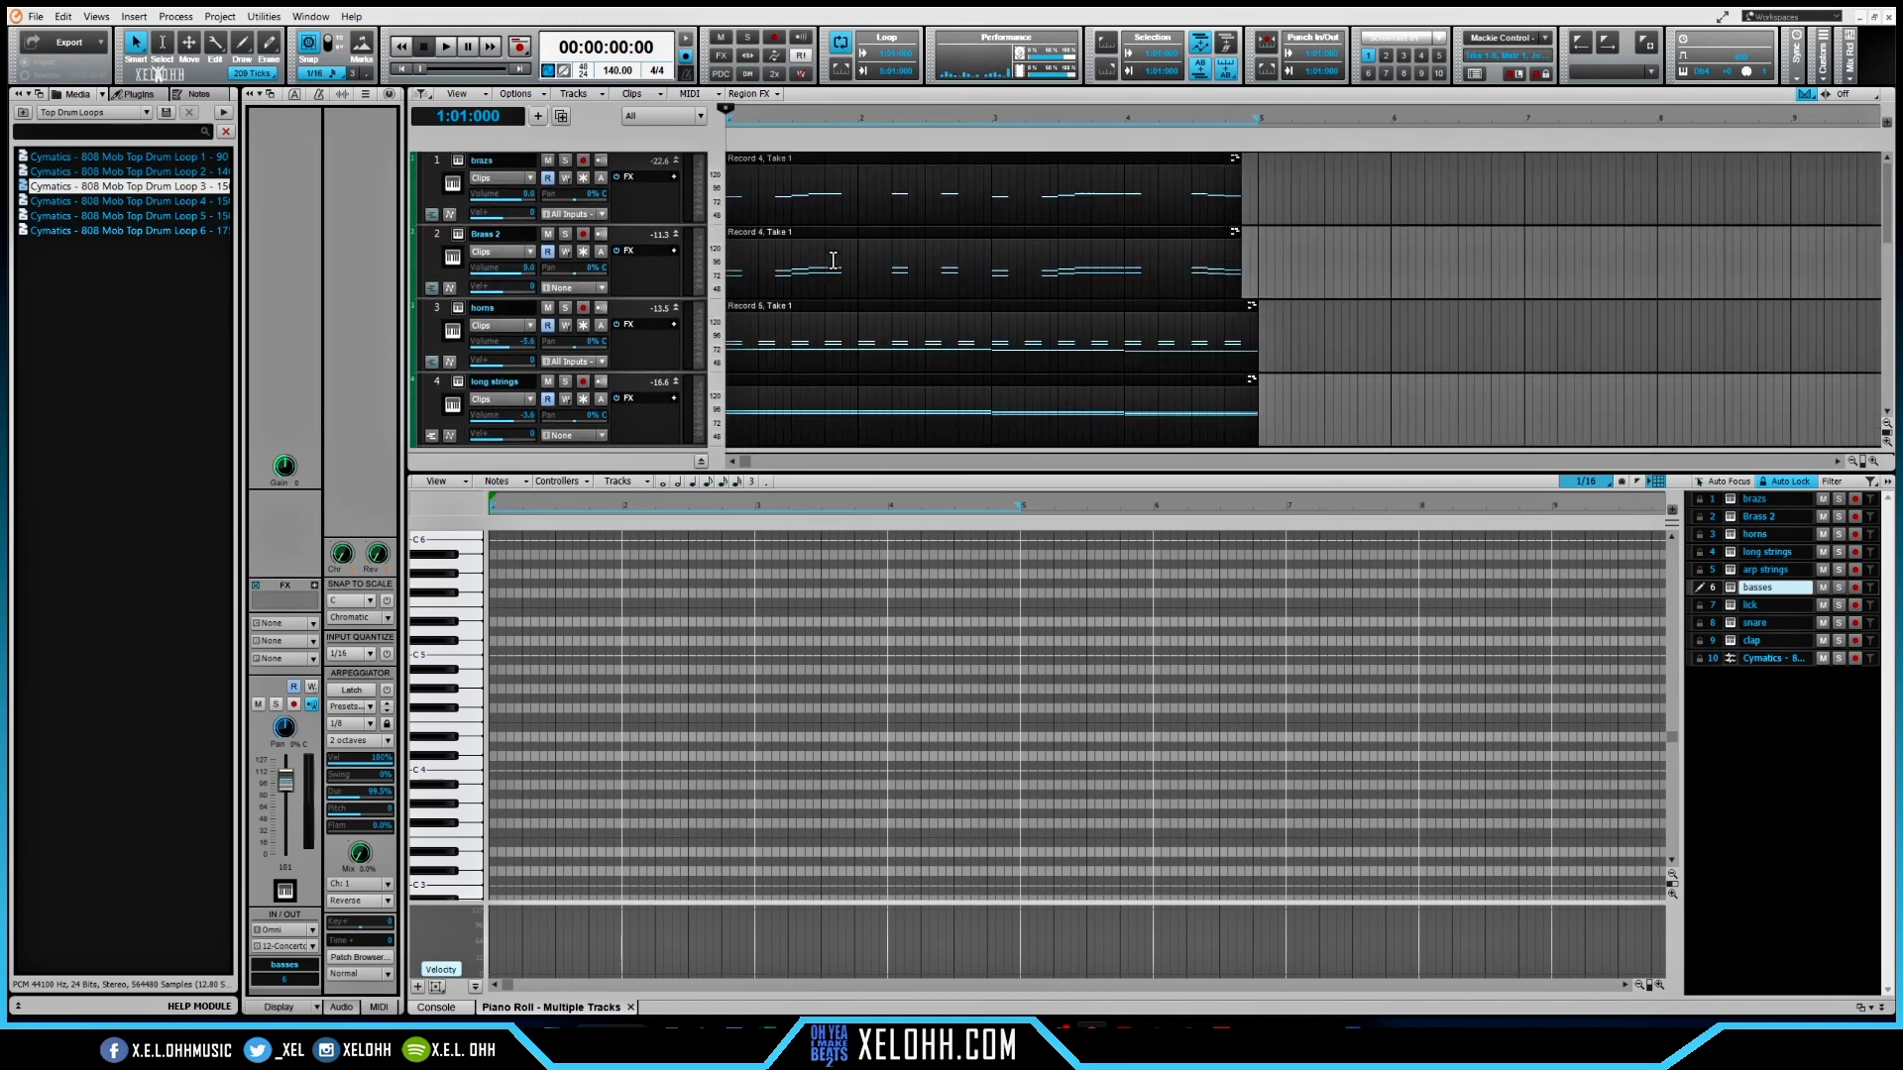
{"action": "scroll", "coordinate": [833, 261], "scroll_direction": "down", "scroll_amount": 3}
{"action": "left_click", "coordinate": [745, 216]}
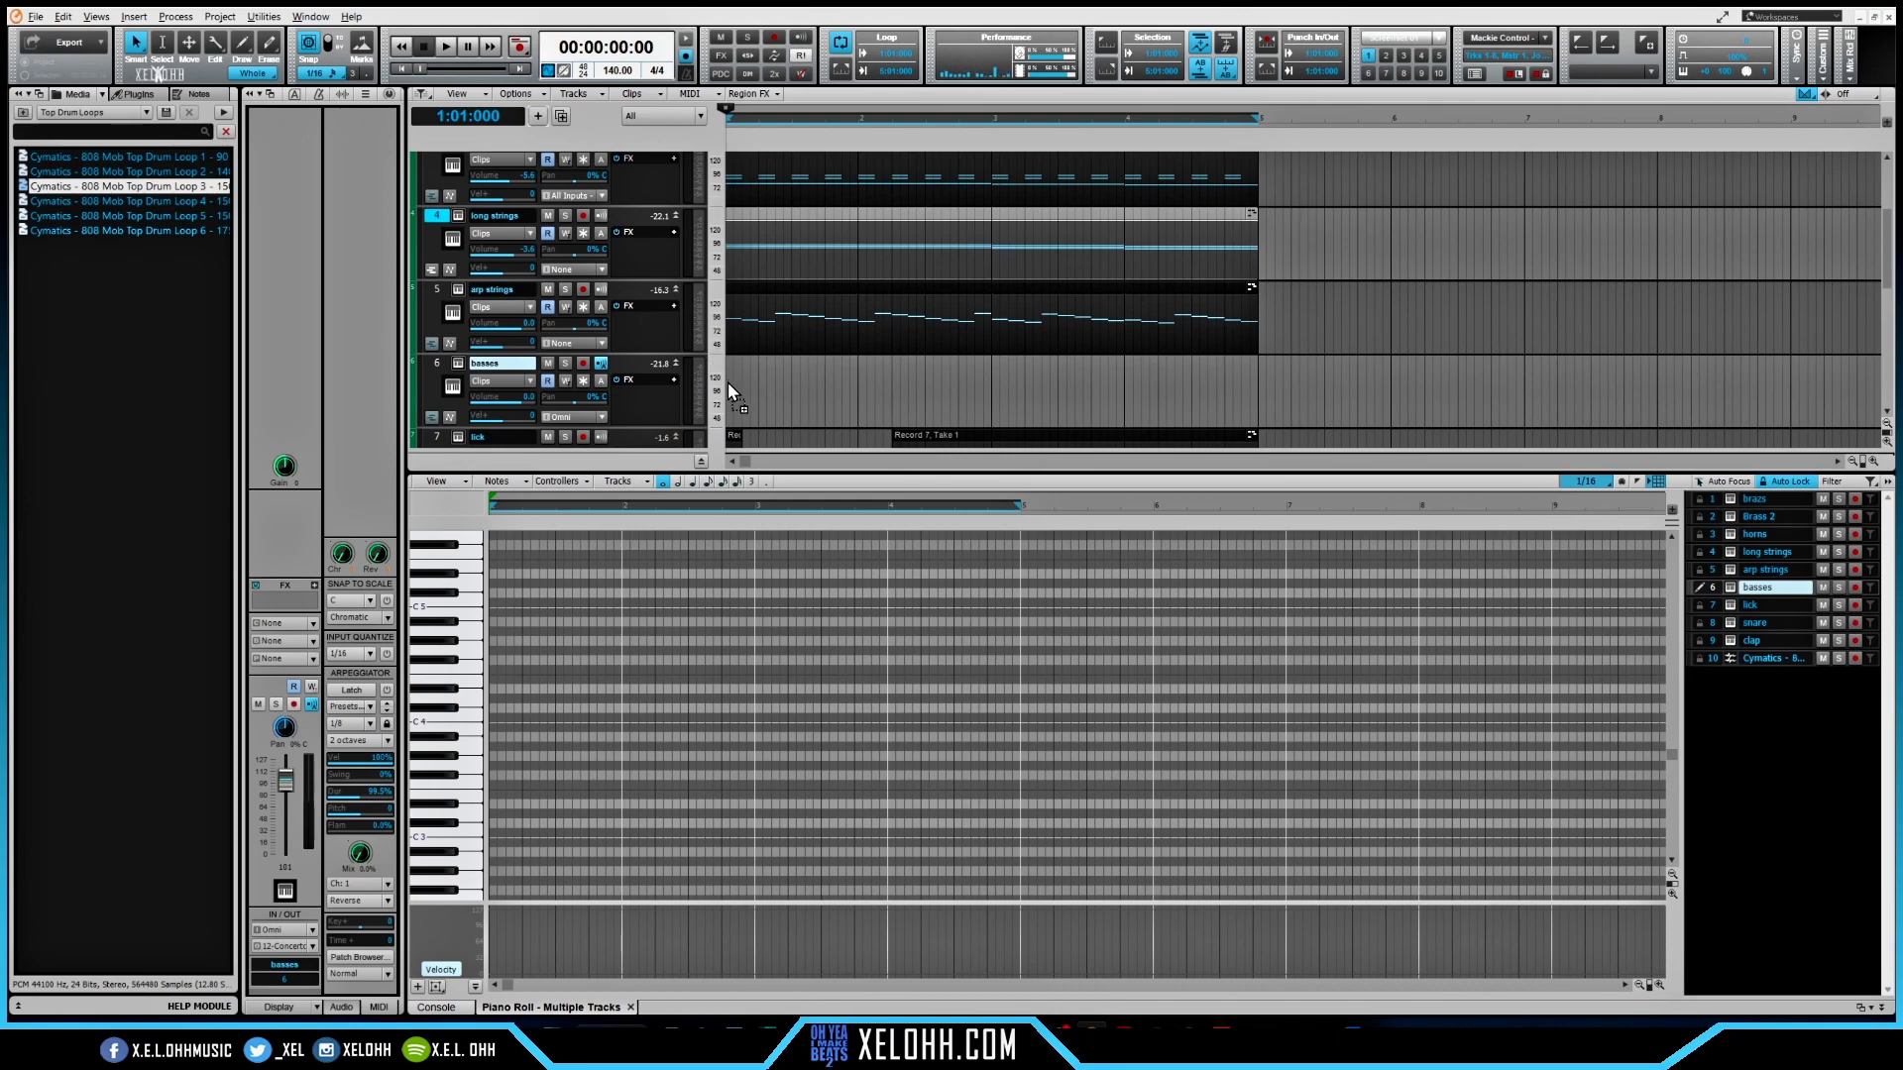
{"action": "left_click_drag", "start_coordinate": [731, 394], "coordinate": [730, 380]}
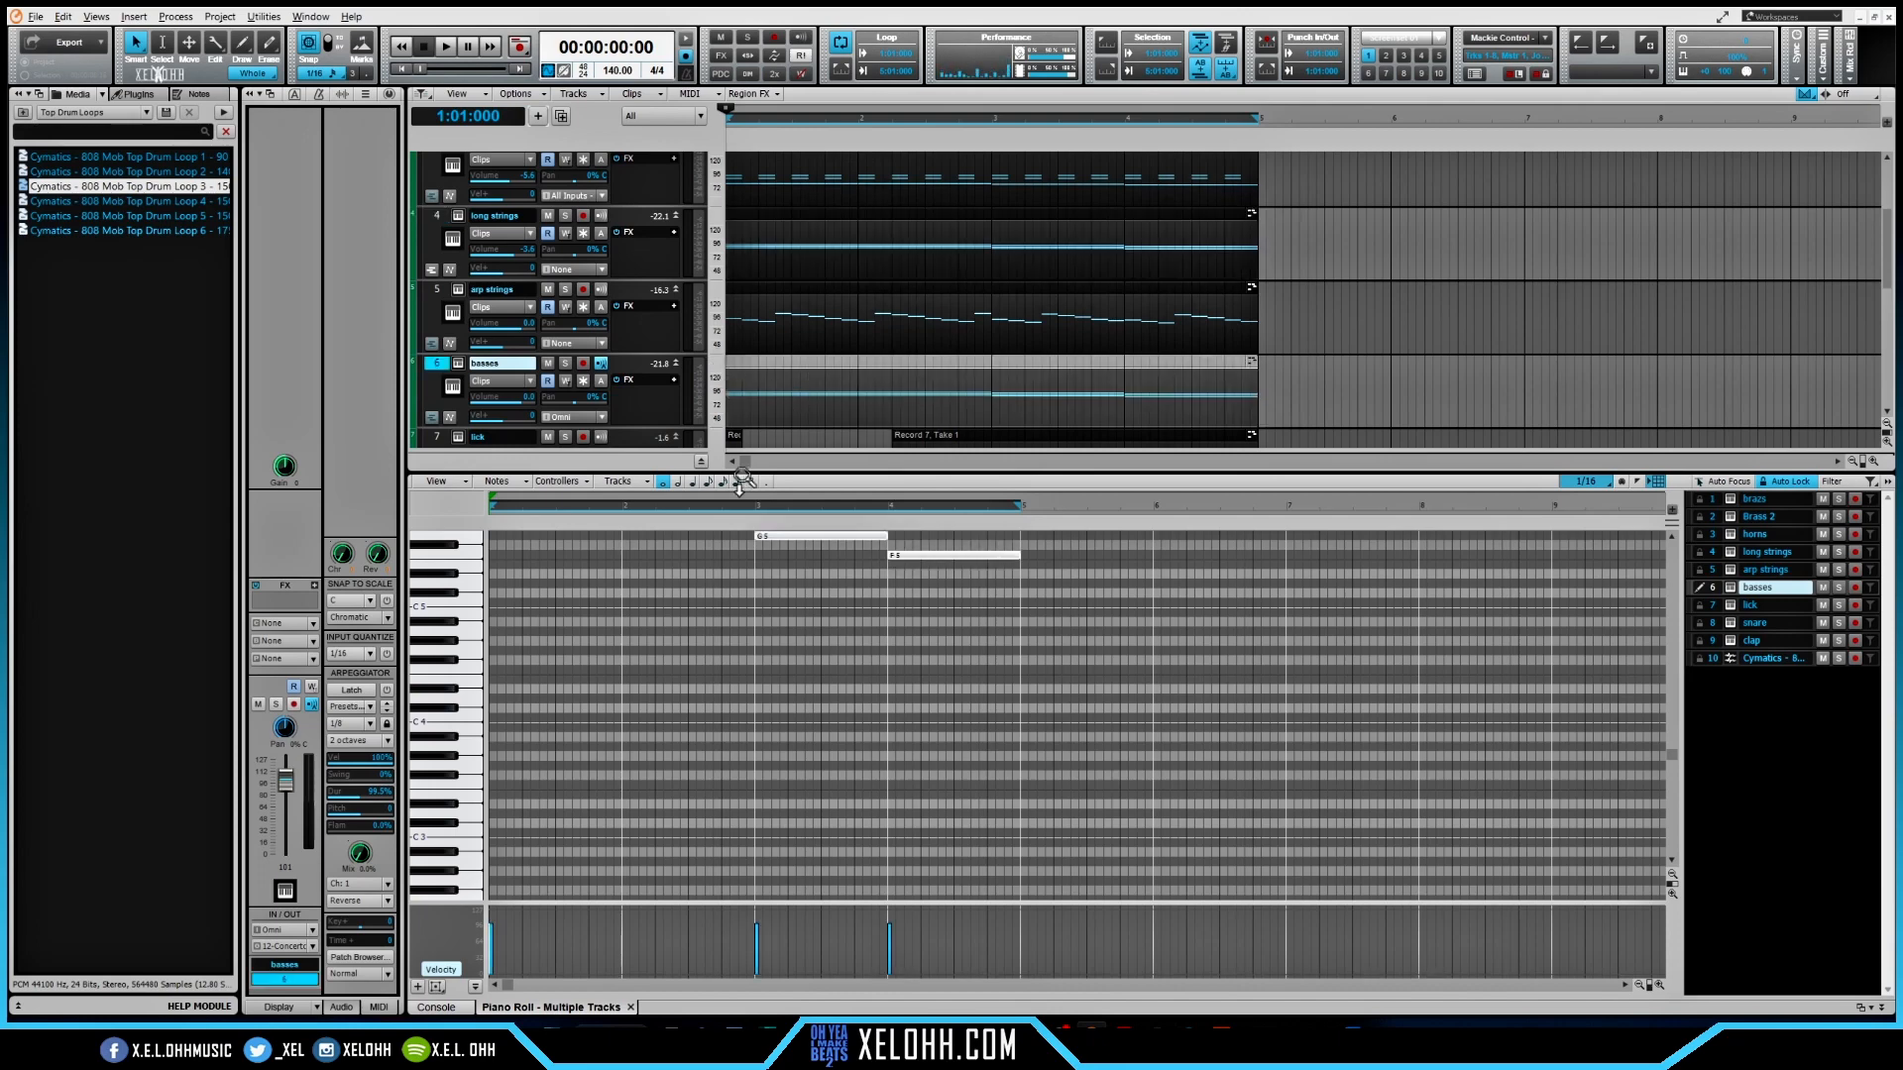
- Delete the upper chord notes in the basses clip and transpose the remaining A5, G5 and F5 notes down two octaves
{"action": "scroll", "coordinate": [753, 580], "scroll_direction": "up", "scroll_amount": 5}
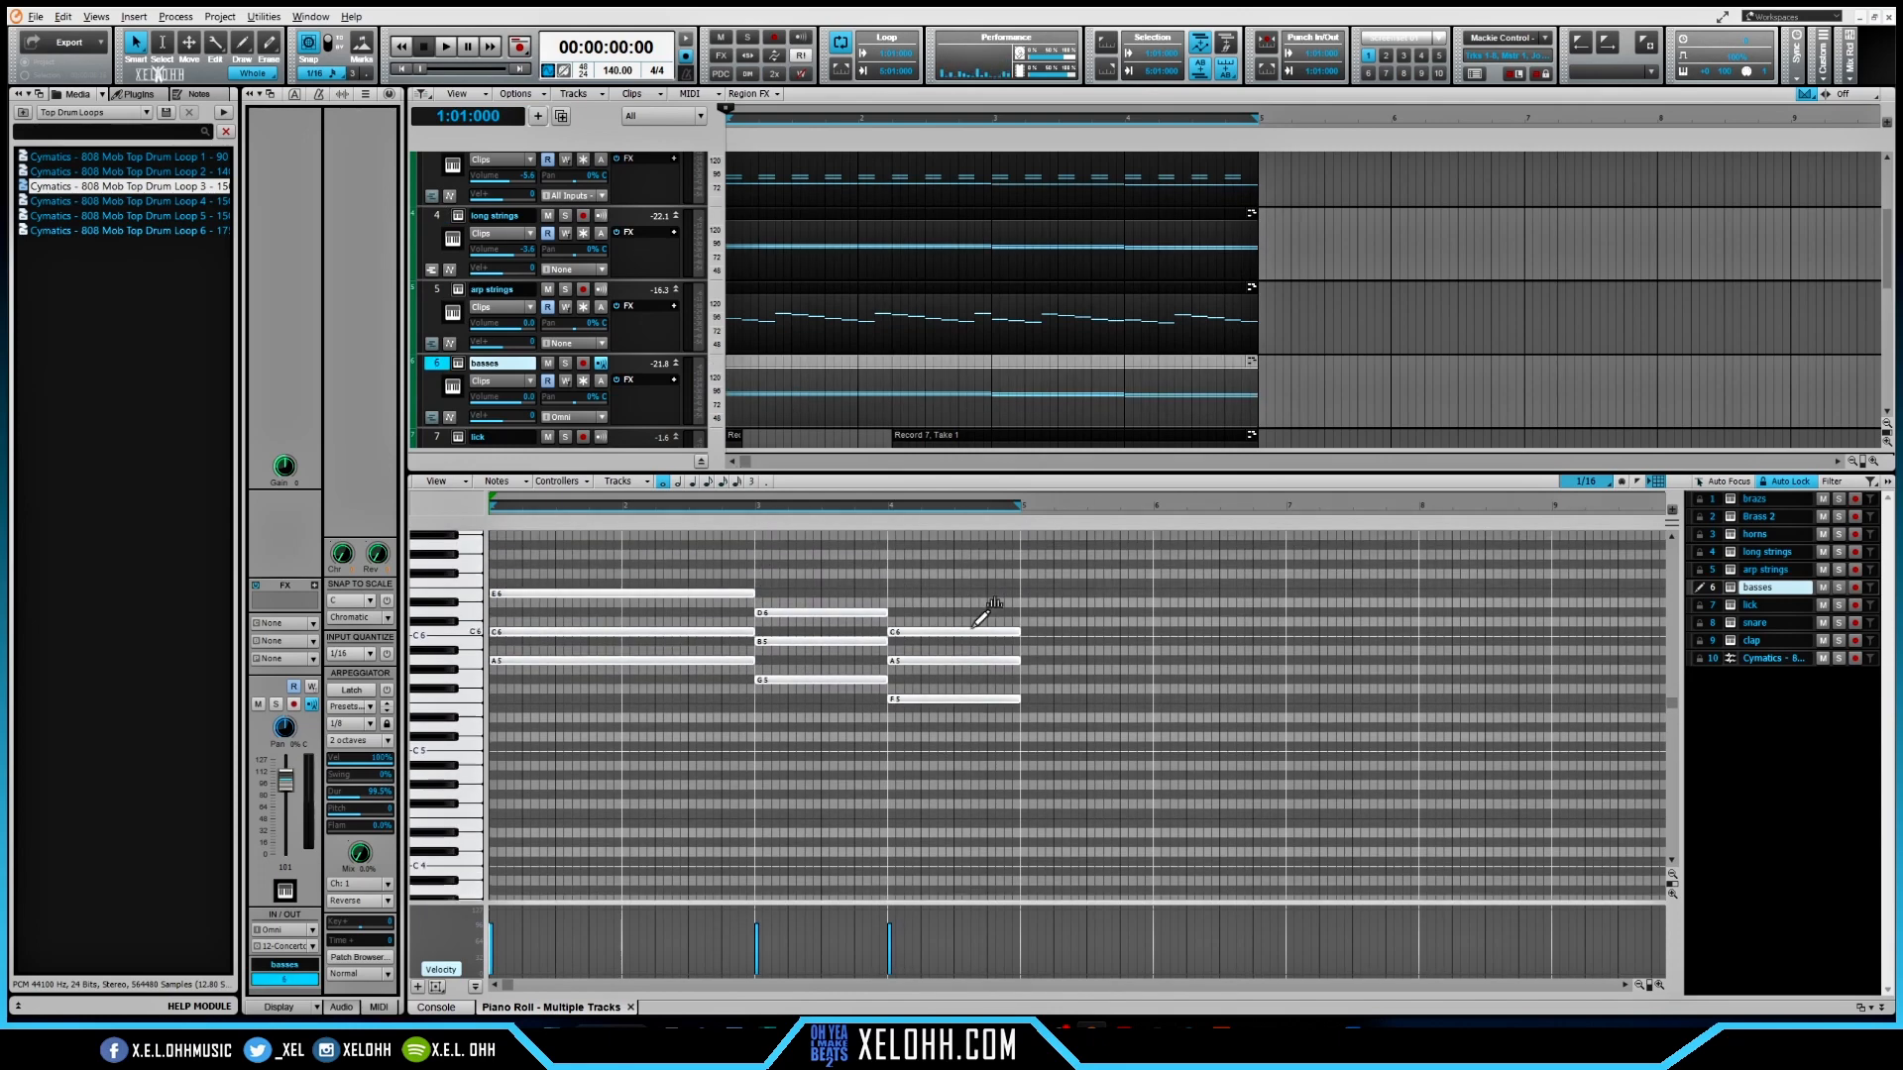
{"action": "left_click_drag", "start_coordinate": [1041, 660], "coordinate": [684, 579]}
{"action": "key", "text": "Delete"}
{"action": "key", "text": "Delete"}
{"action": "left_click_drag", "start_coordinate": [1036, 738], "coordinate": [672, 625]}
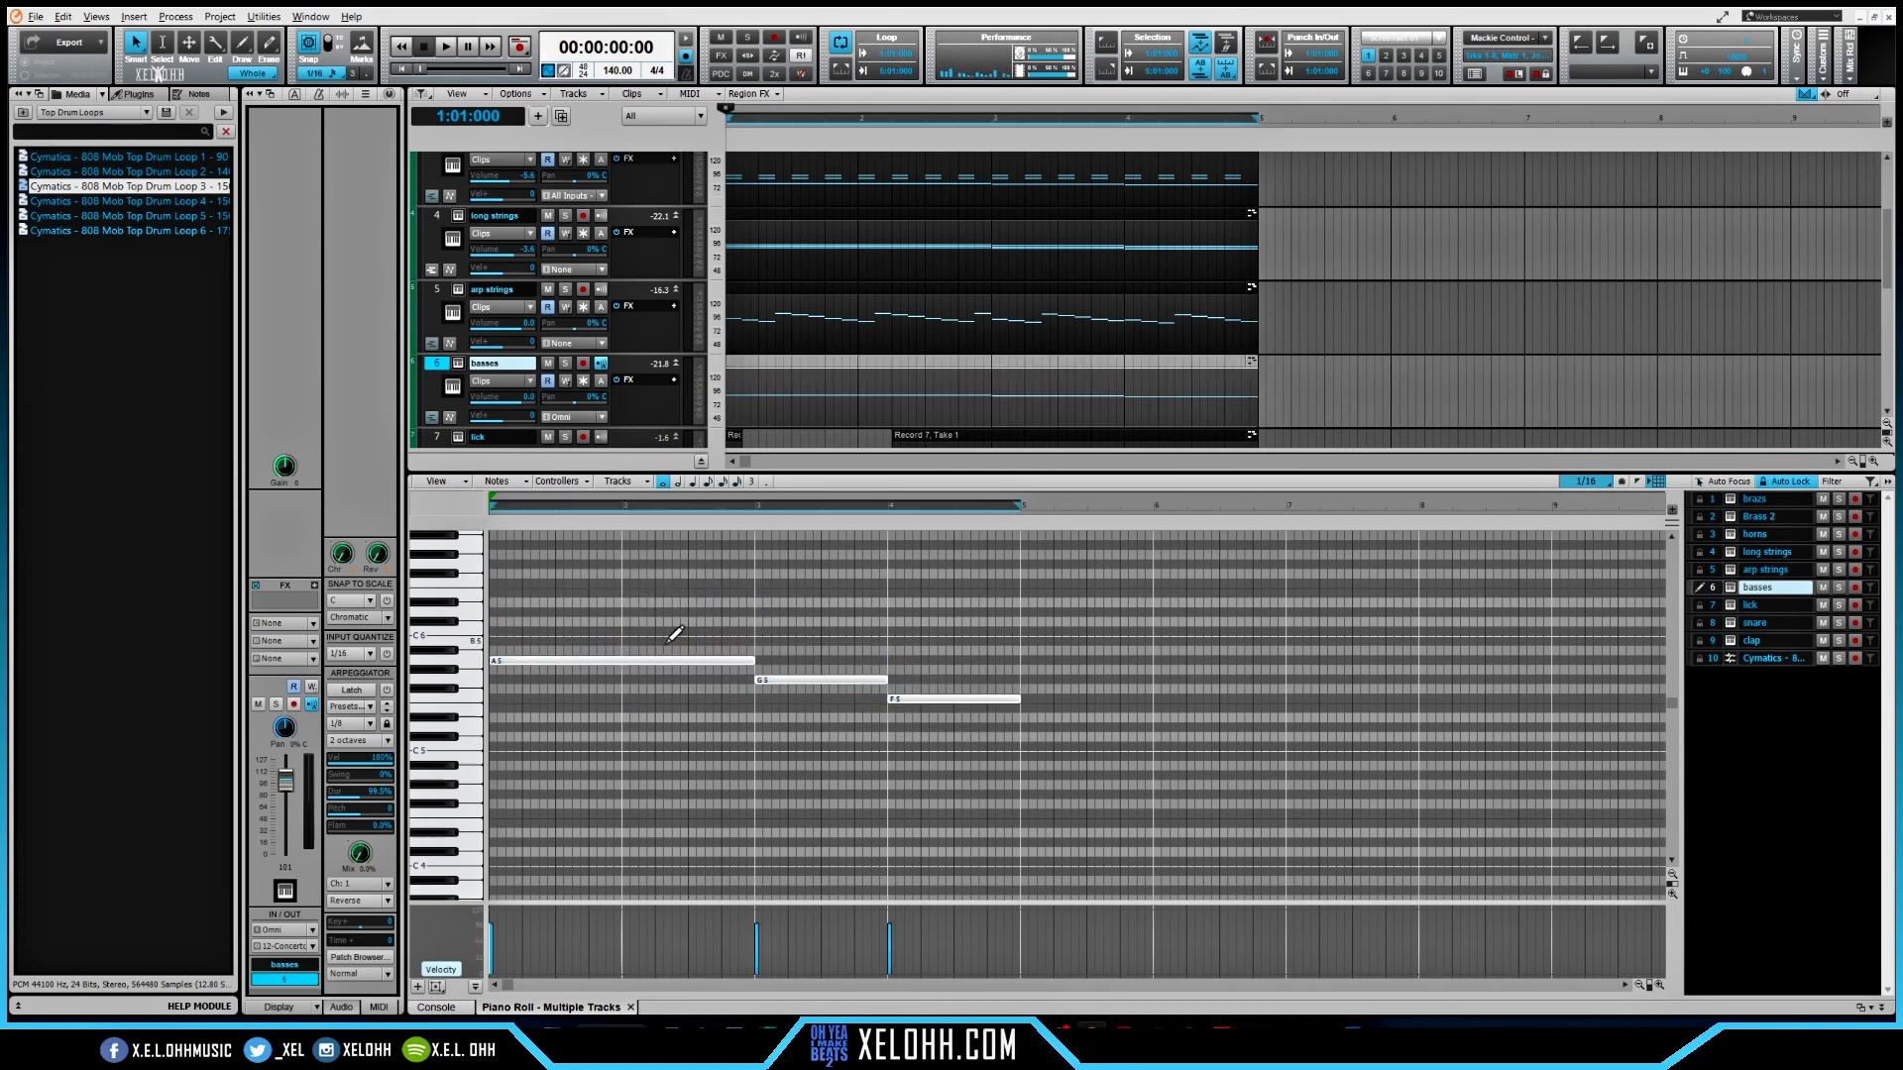
{"action": "key", "text": "shift+Down"}
{"action": "key", "text": "shift+Down"}
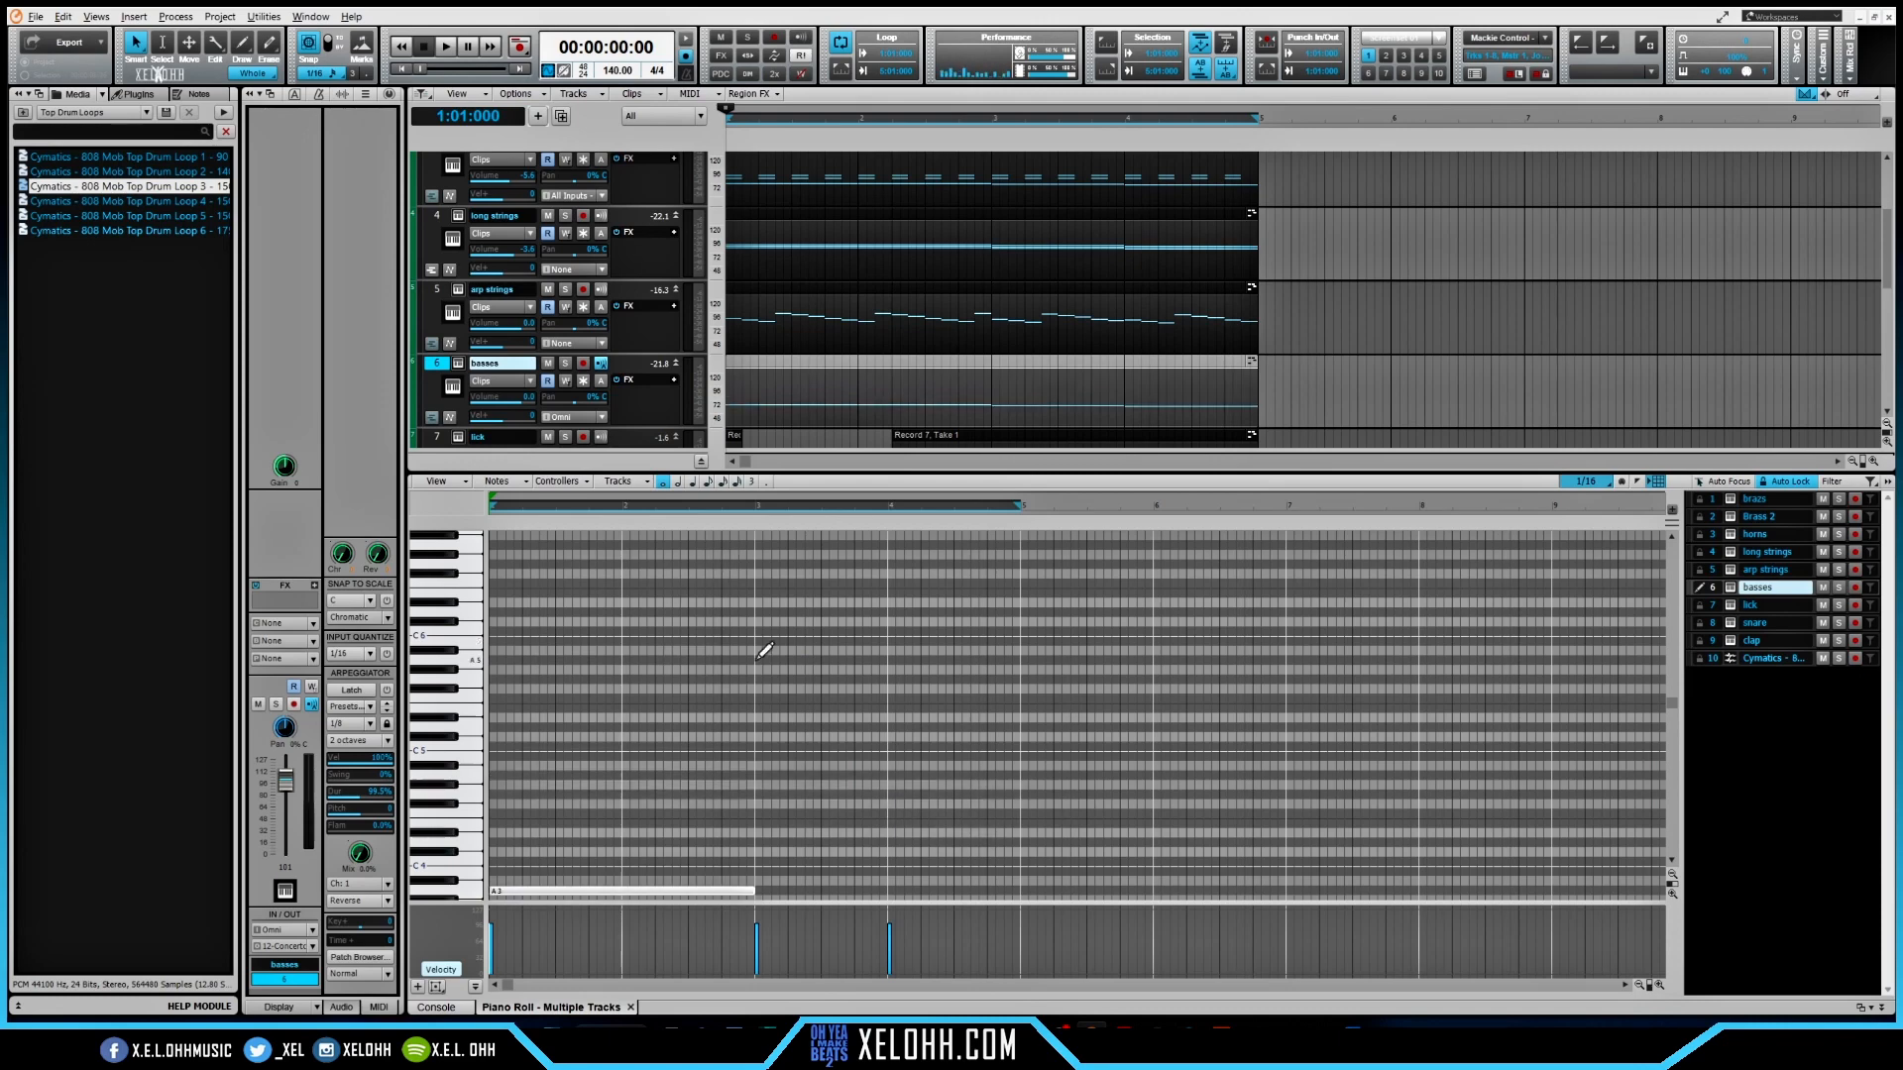
{"action": "scroll", "coordinate": [790, 723], "scroll_direction": "down", "scroll_amount": 1}
{"action": "scroll", "coordinate": [790, 723], "scroll_direction": "down", "scroll_amount": 4}
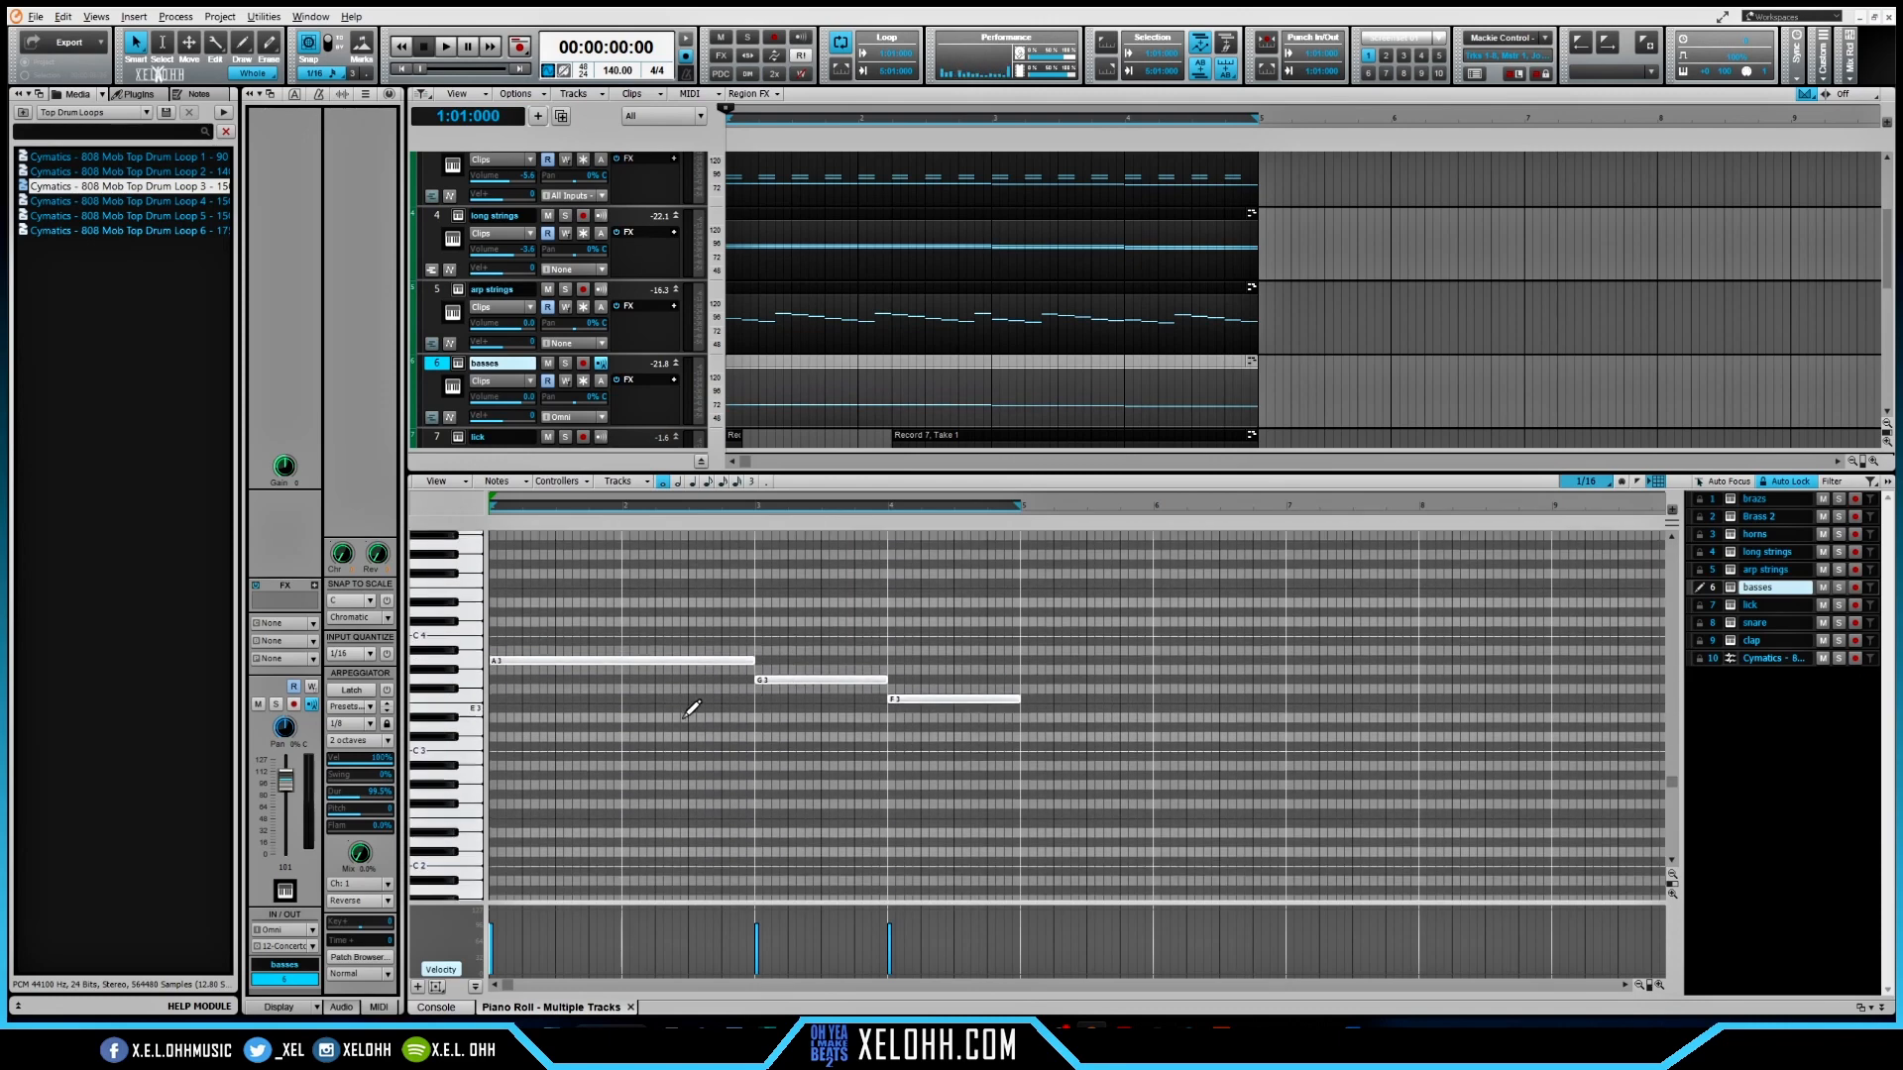
- Audition the bass sound and split the sustained A3, G3 and F3 notes into quarter notes across the four bars
{"action": "left_click", "coordinate": [464, 656]}
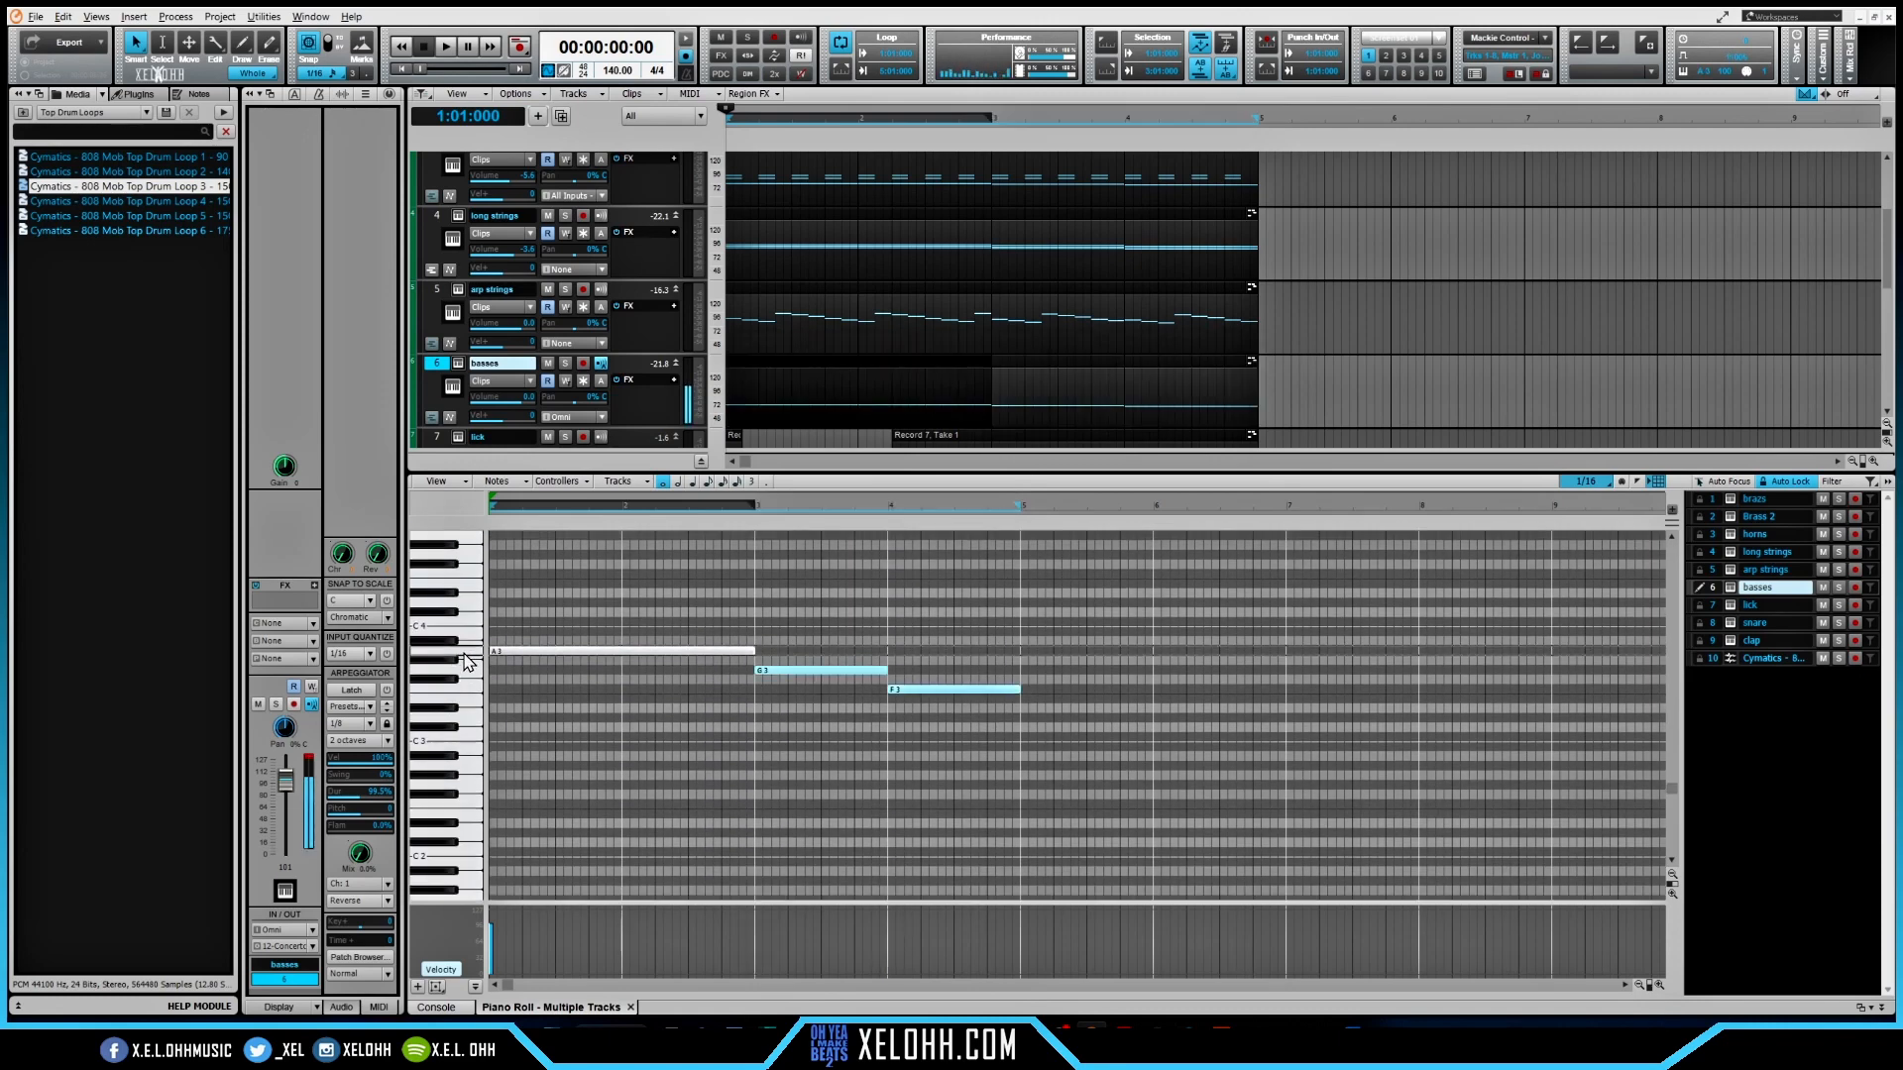
{"action": "key", "text": "Right"}
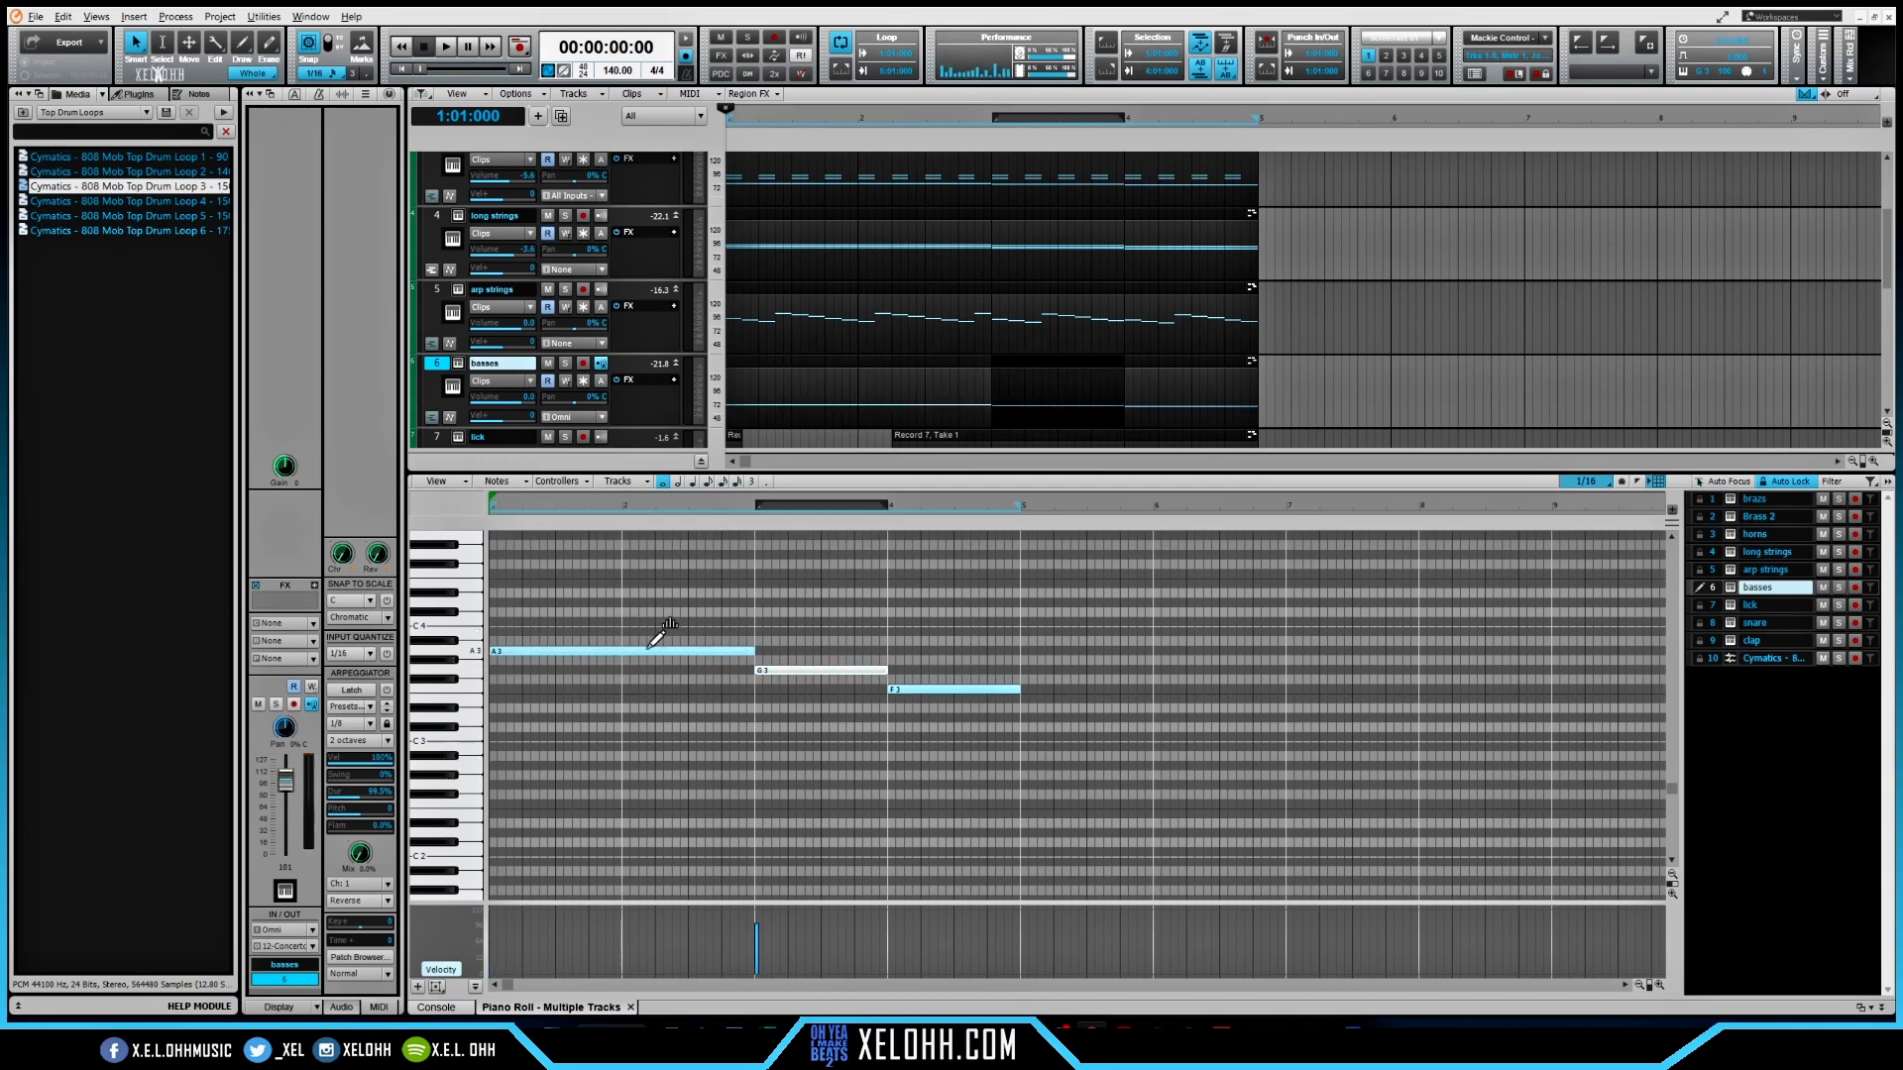
{"action": "left_click_drag", "start_coordinate": [1010, 714], "coordinate": [548, 600]}
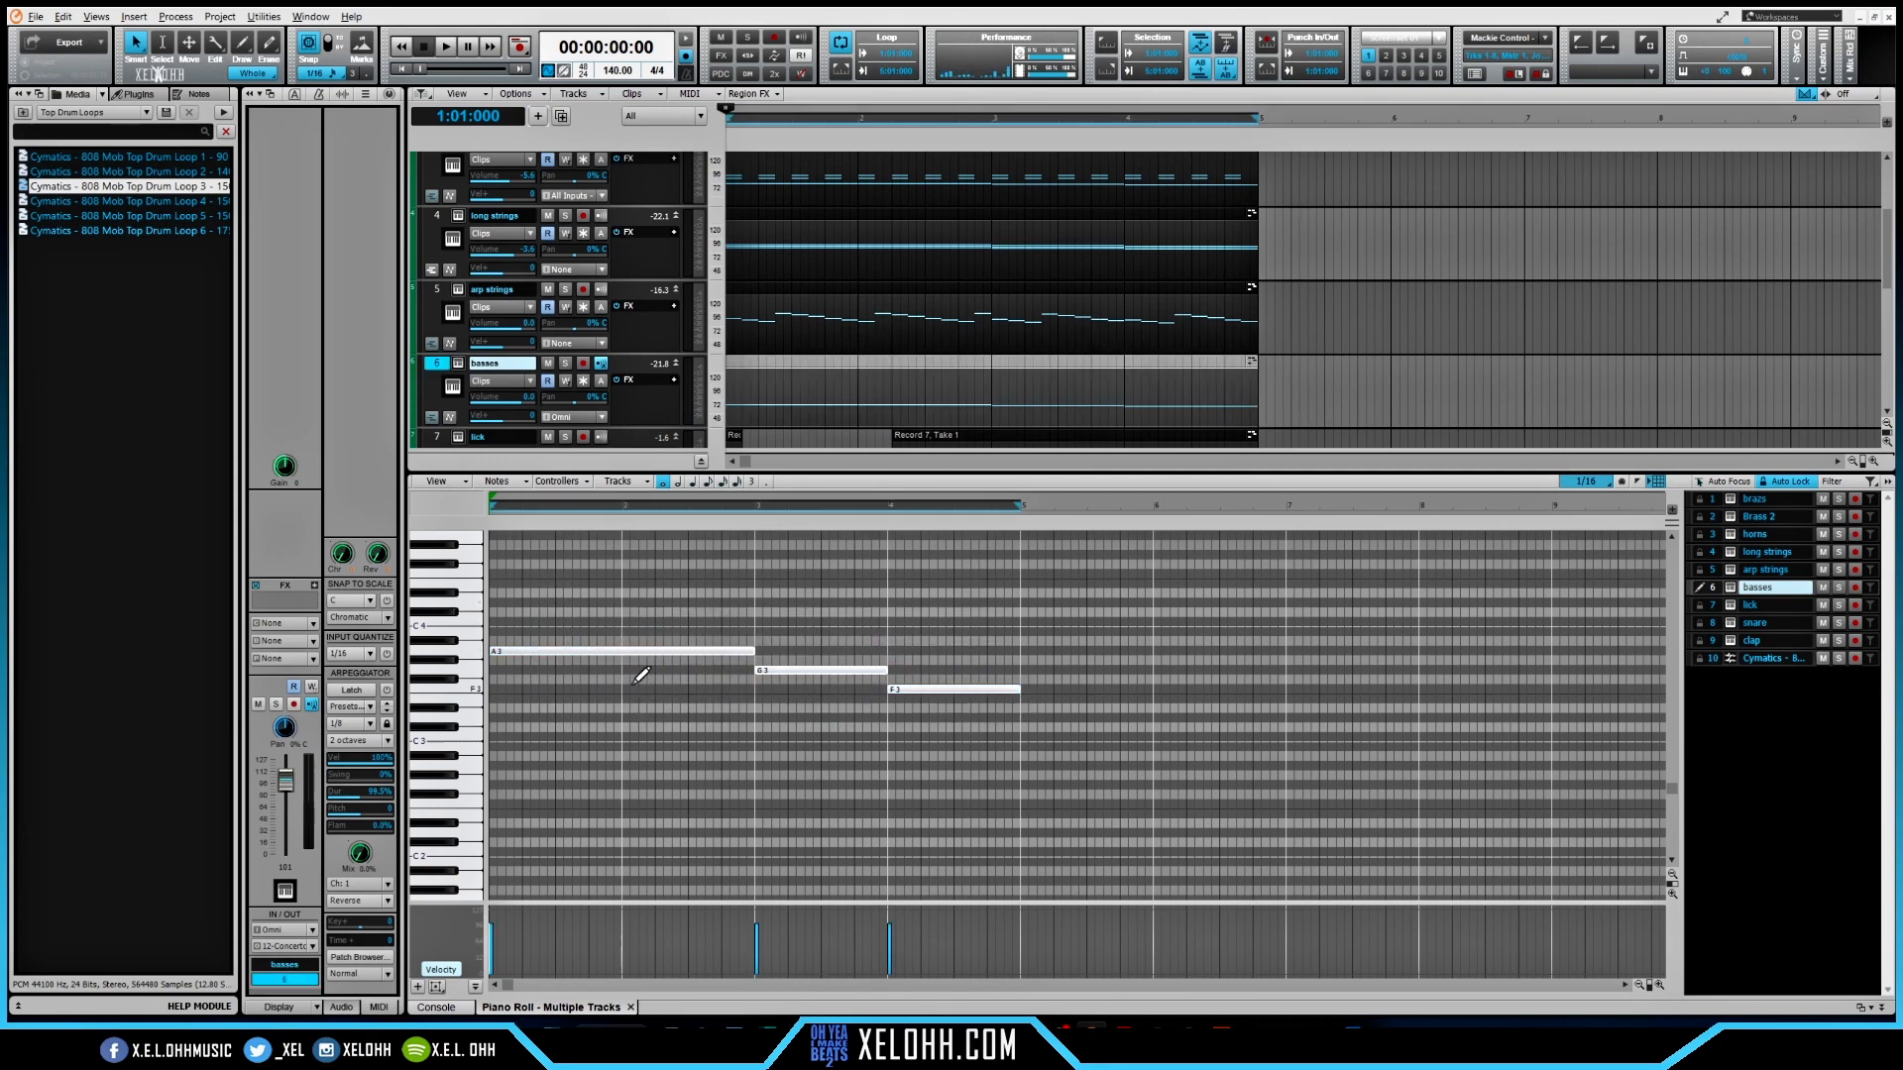
{"action": "left_click", "coordinate": [620, 652], "text": "alt"}
{"action": "left_click_drag", "start_coordinate": [946, 707], "coordinate": [552, 591]}
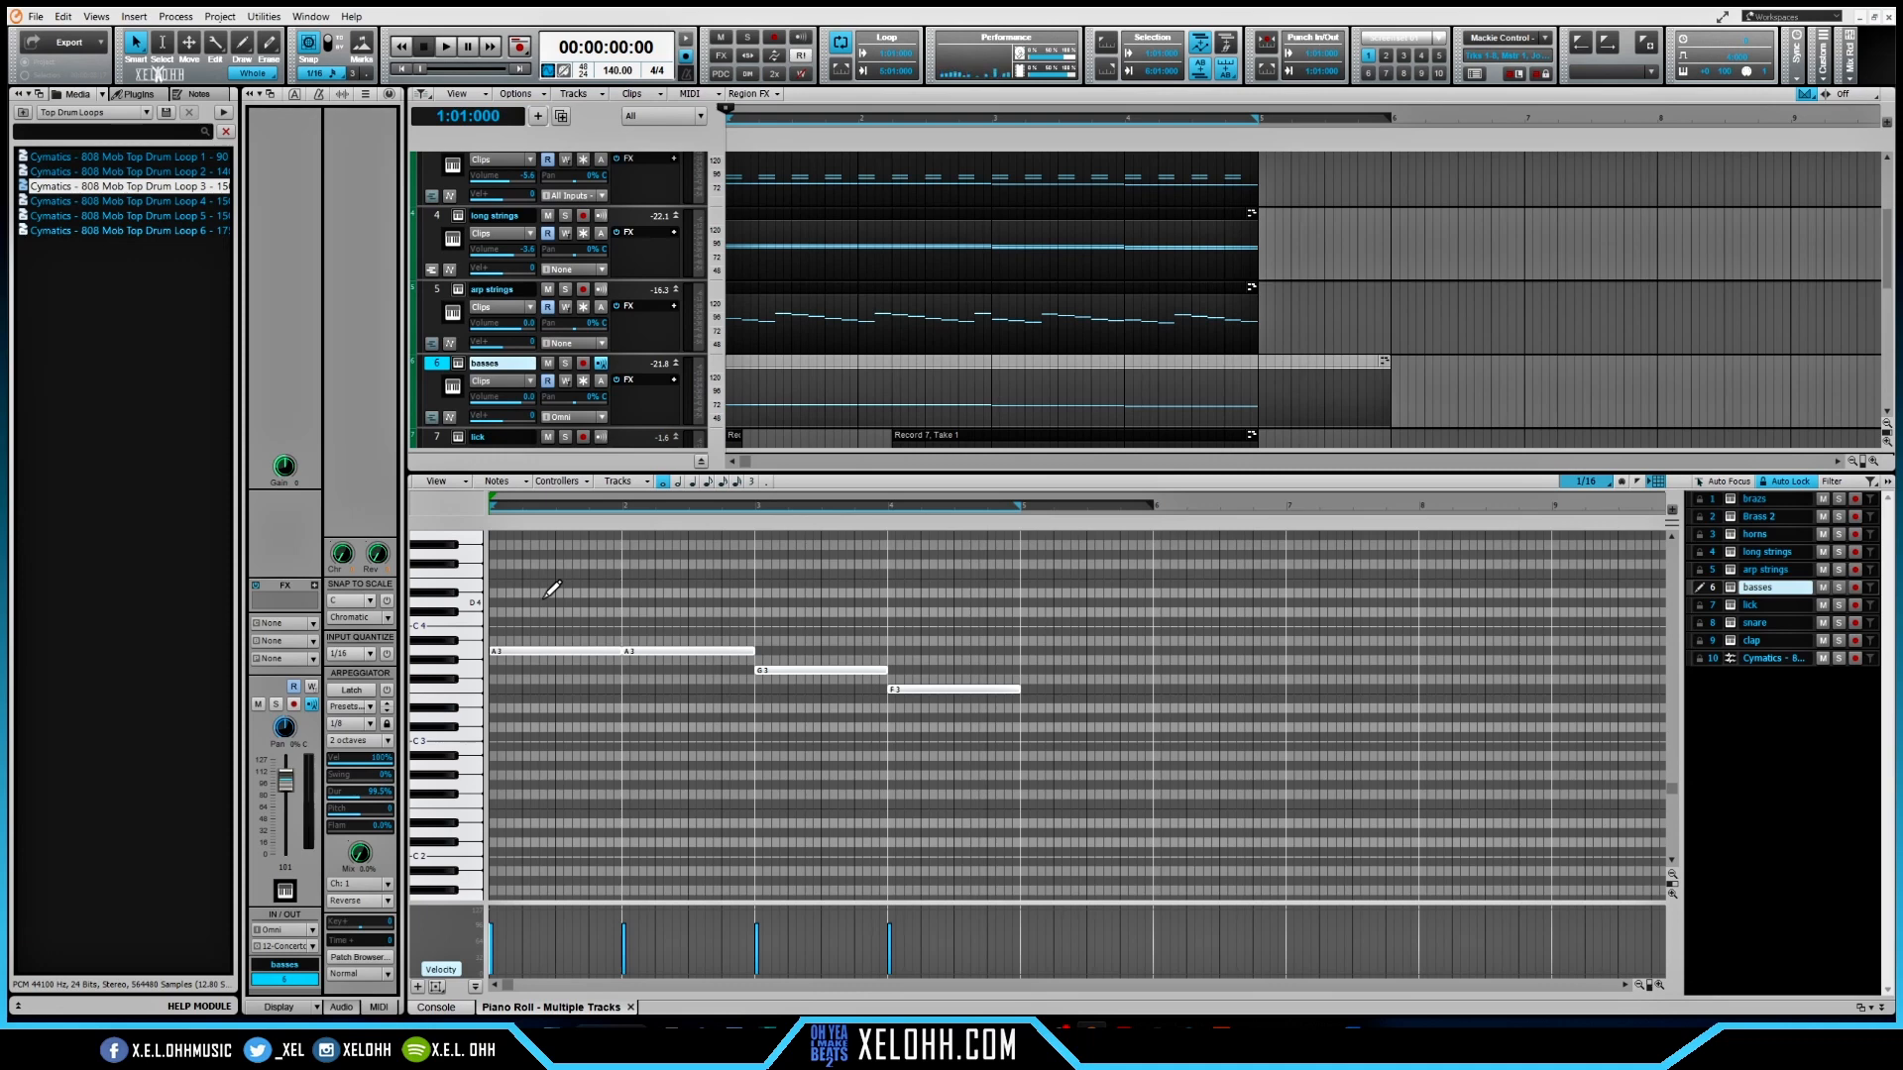
{"action": "key", "text": "ctrl+z"}
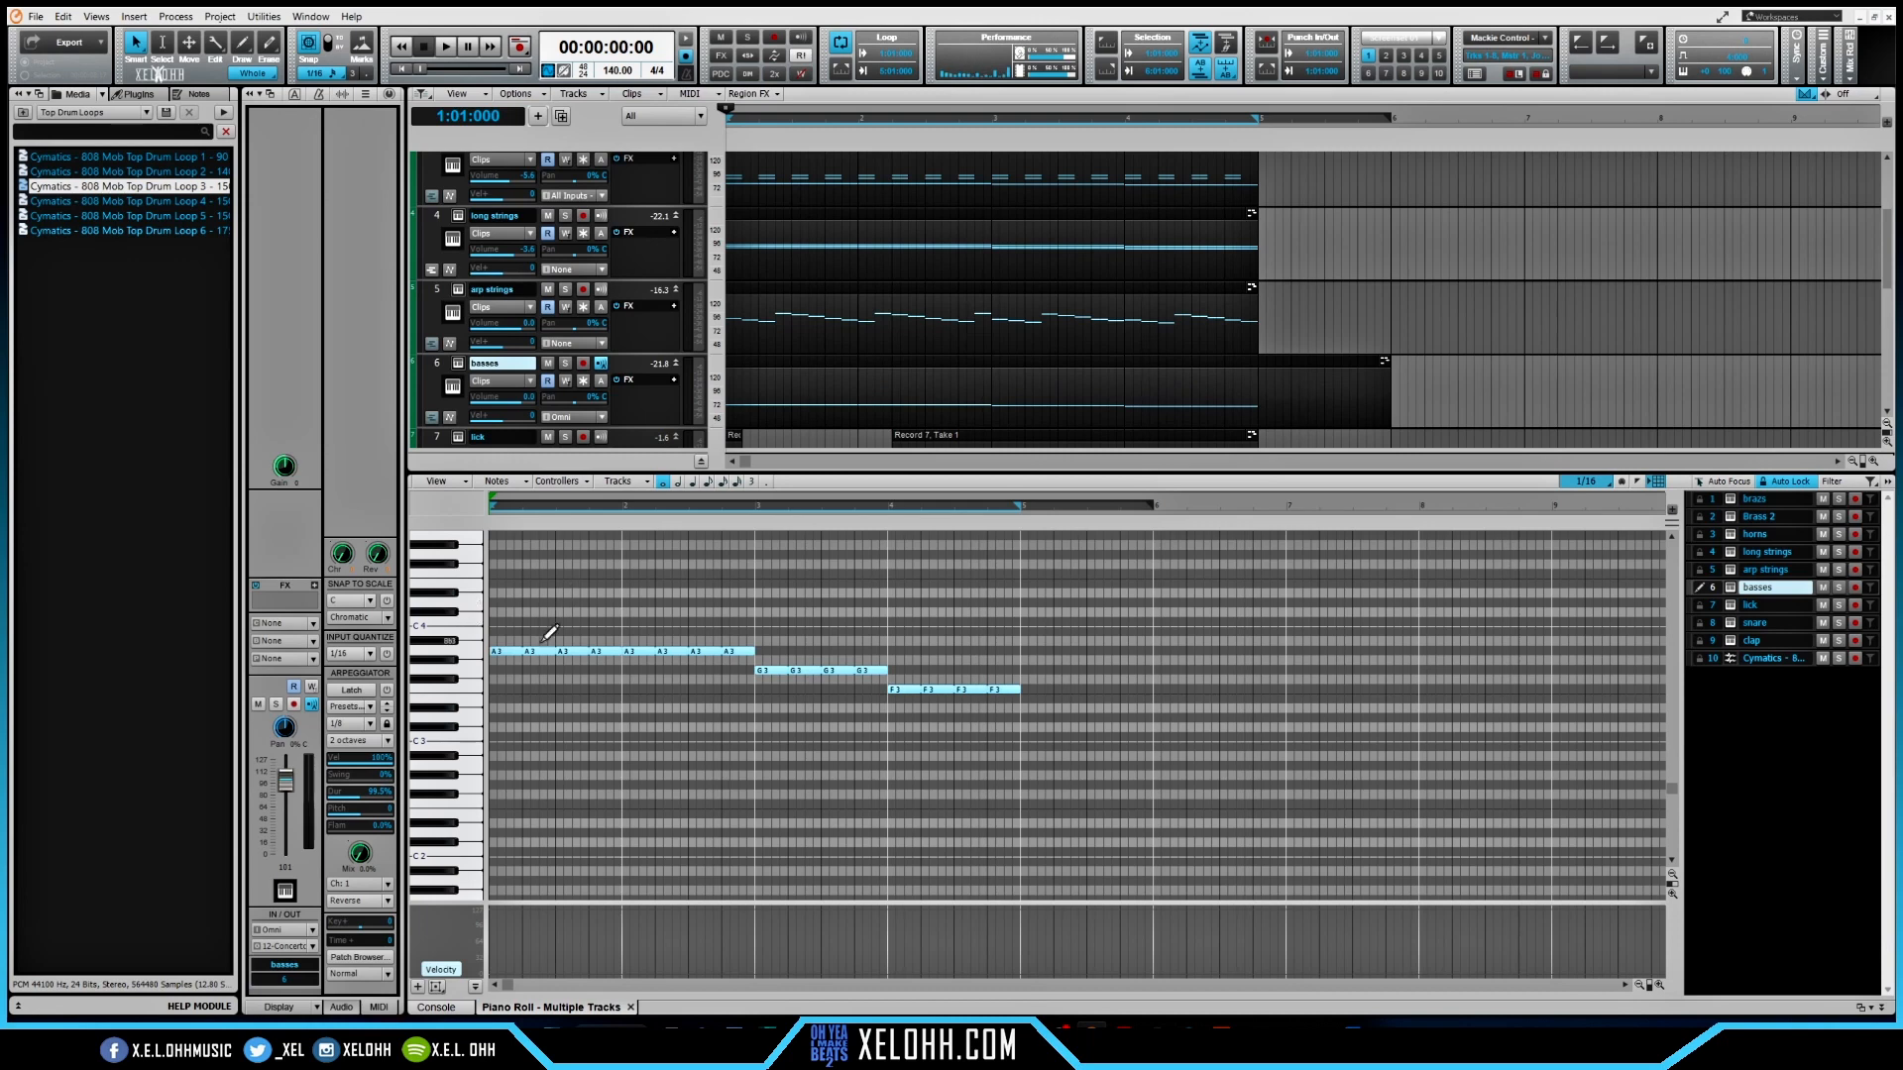
{"action": "left_click_drag", "start_coordinate": [1032, 721], "coordinate": [526, 623]}
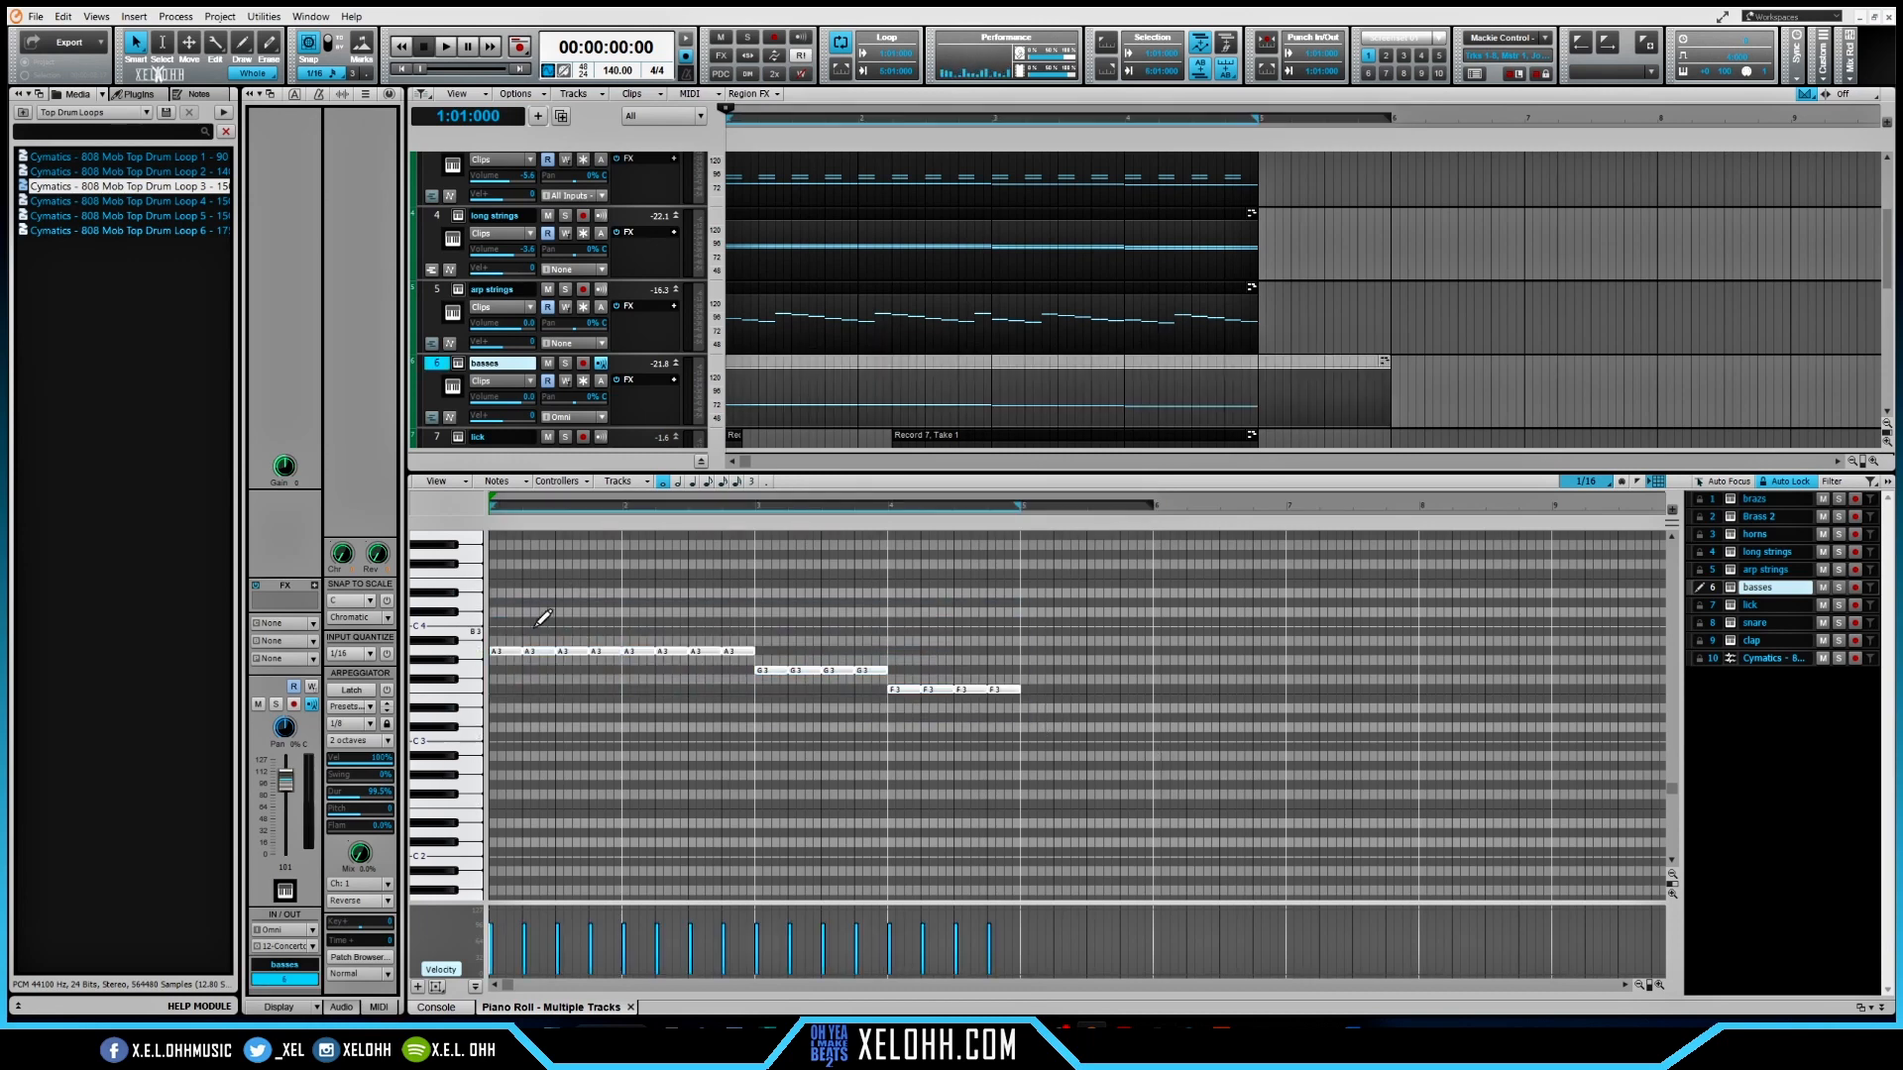
- Raise the velocities of all the split bass notes and play them back with the beat
{"action": "left_click_drag", "start_coordinate": [989, 923], "coordinate": [991, 842]}
{"action": "key", "text": "space"}
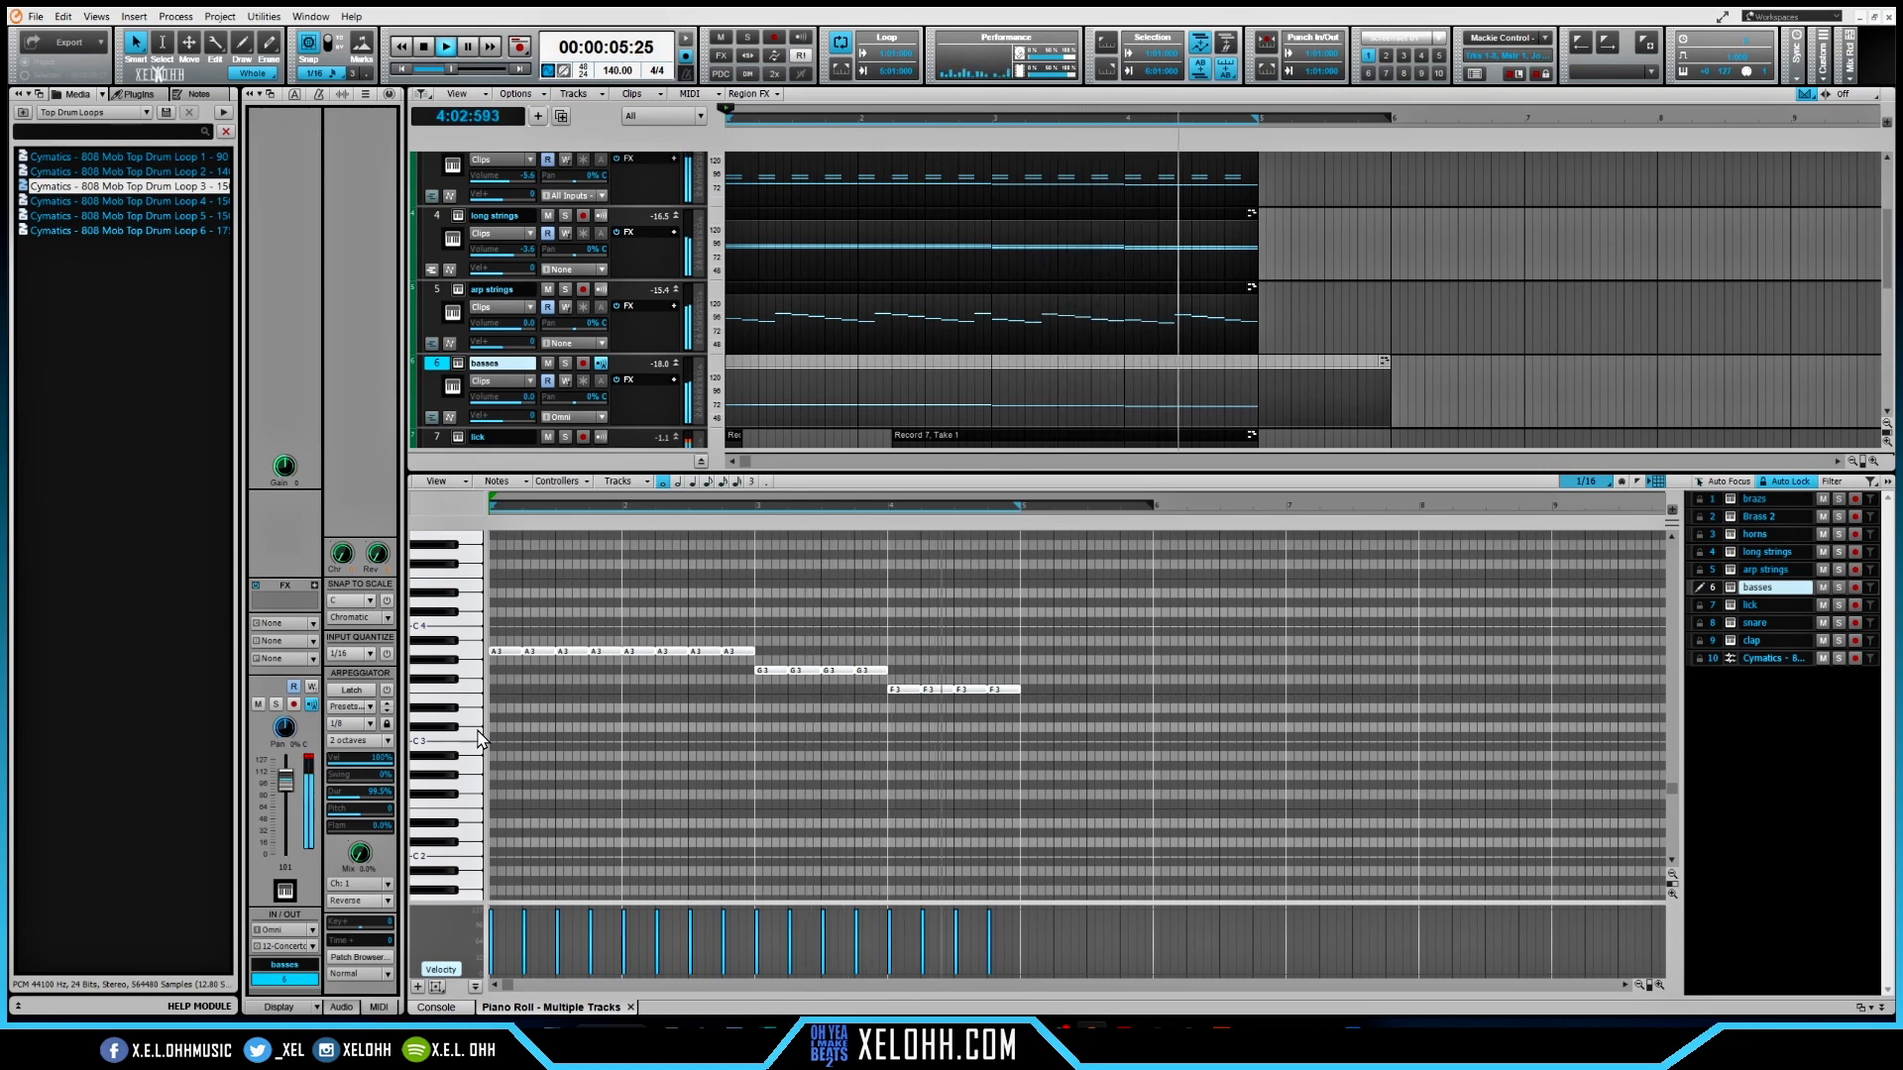
{"action": "key", "text": "space"}
- Shorten all the bass notes to eighth notes and play back the staccato bass line
{"action": "key", "text": "ctrl+a"}
{"action": "left_click_drag", "start_coordinate": [521, 651], "coordinate": [505, 651]}
{"action": "left_click", "coordinate": [526, 691]}
{"action": "key", "text": "space"}
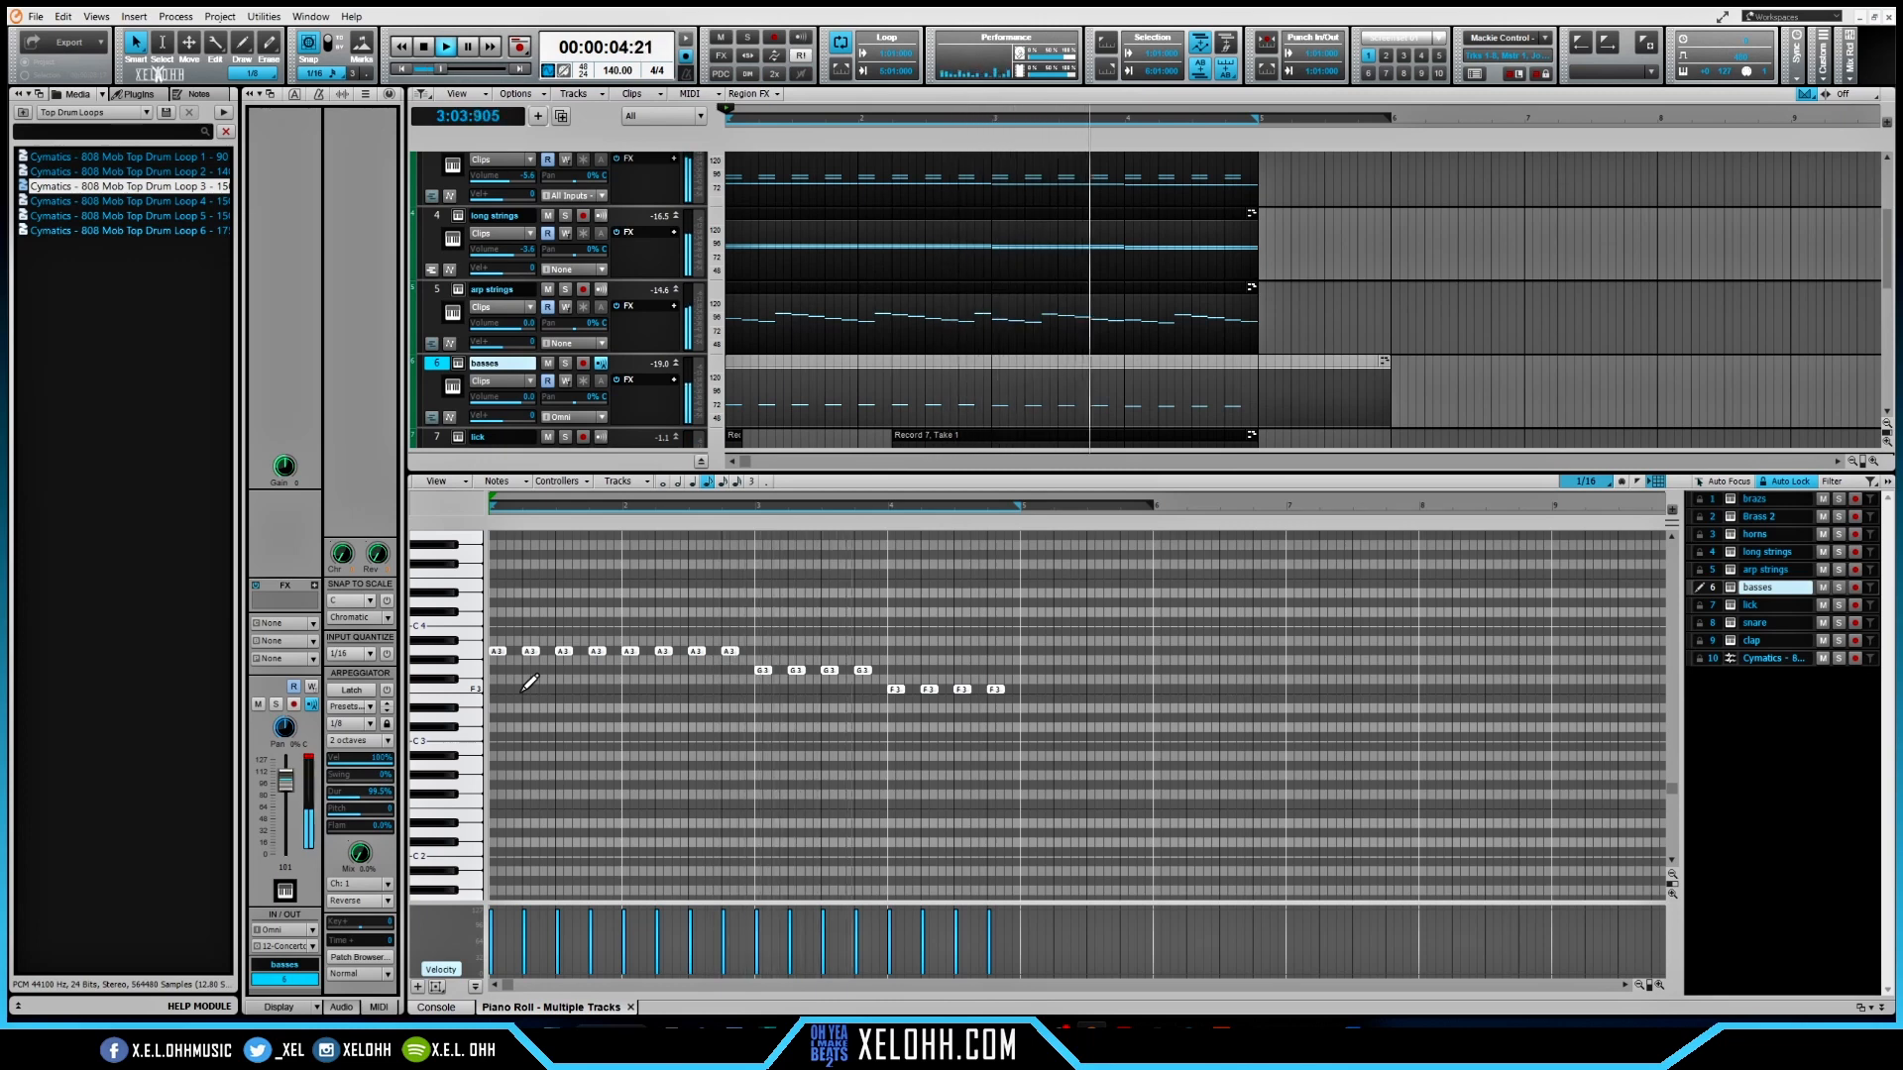
{"action": "key", "text": "space"}
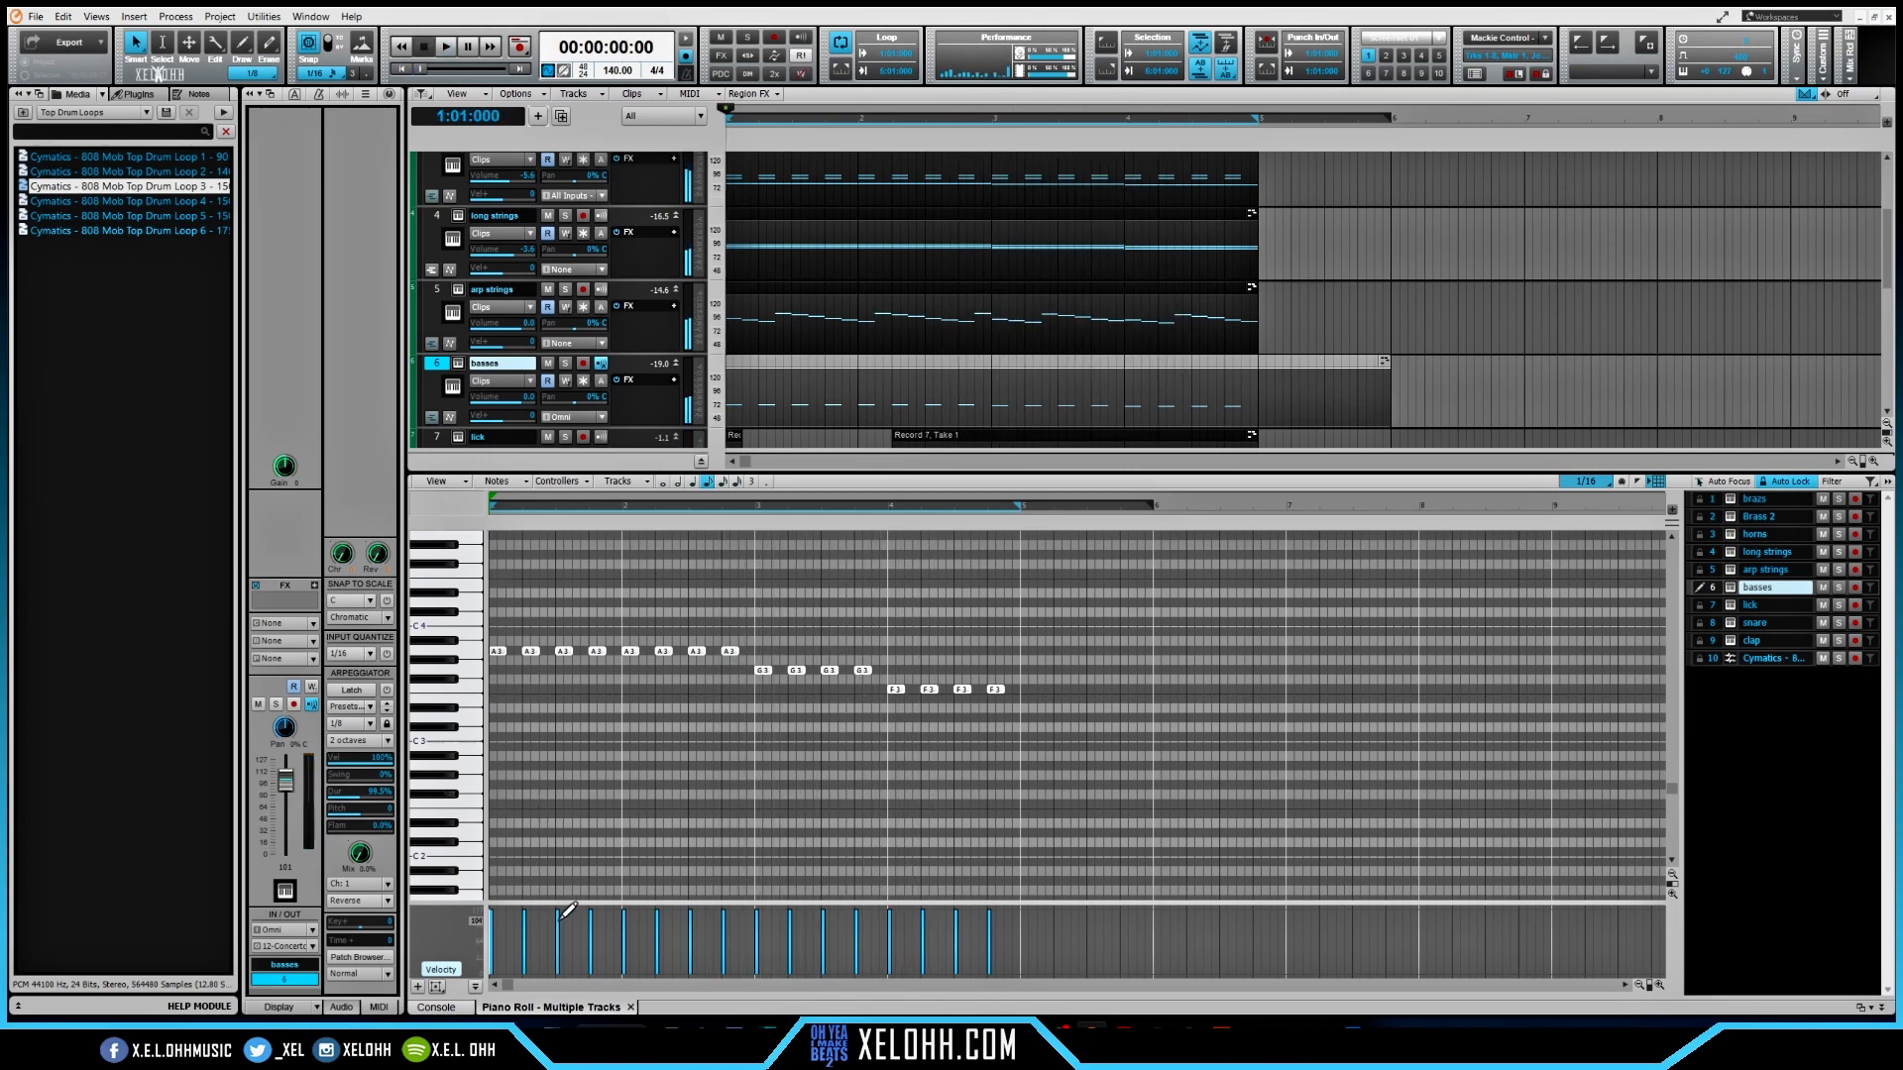
{"action": "key", "text": "ctrl+a"}
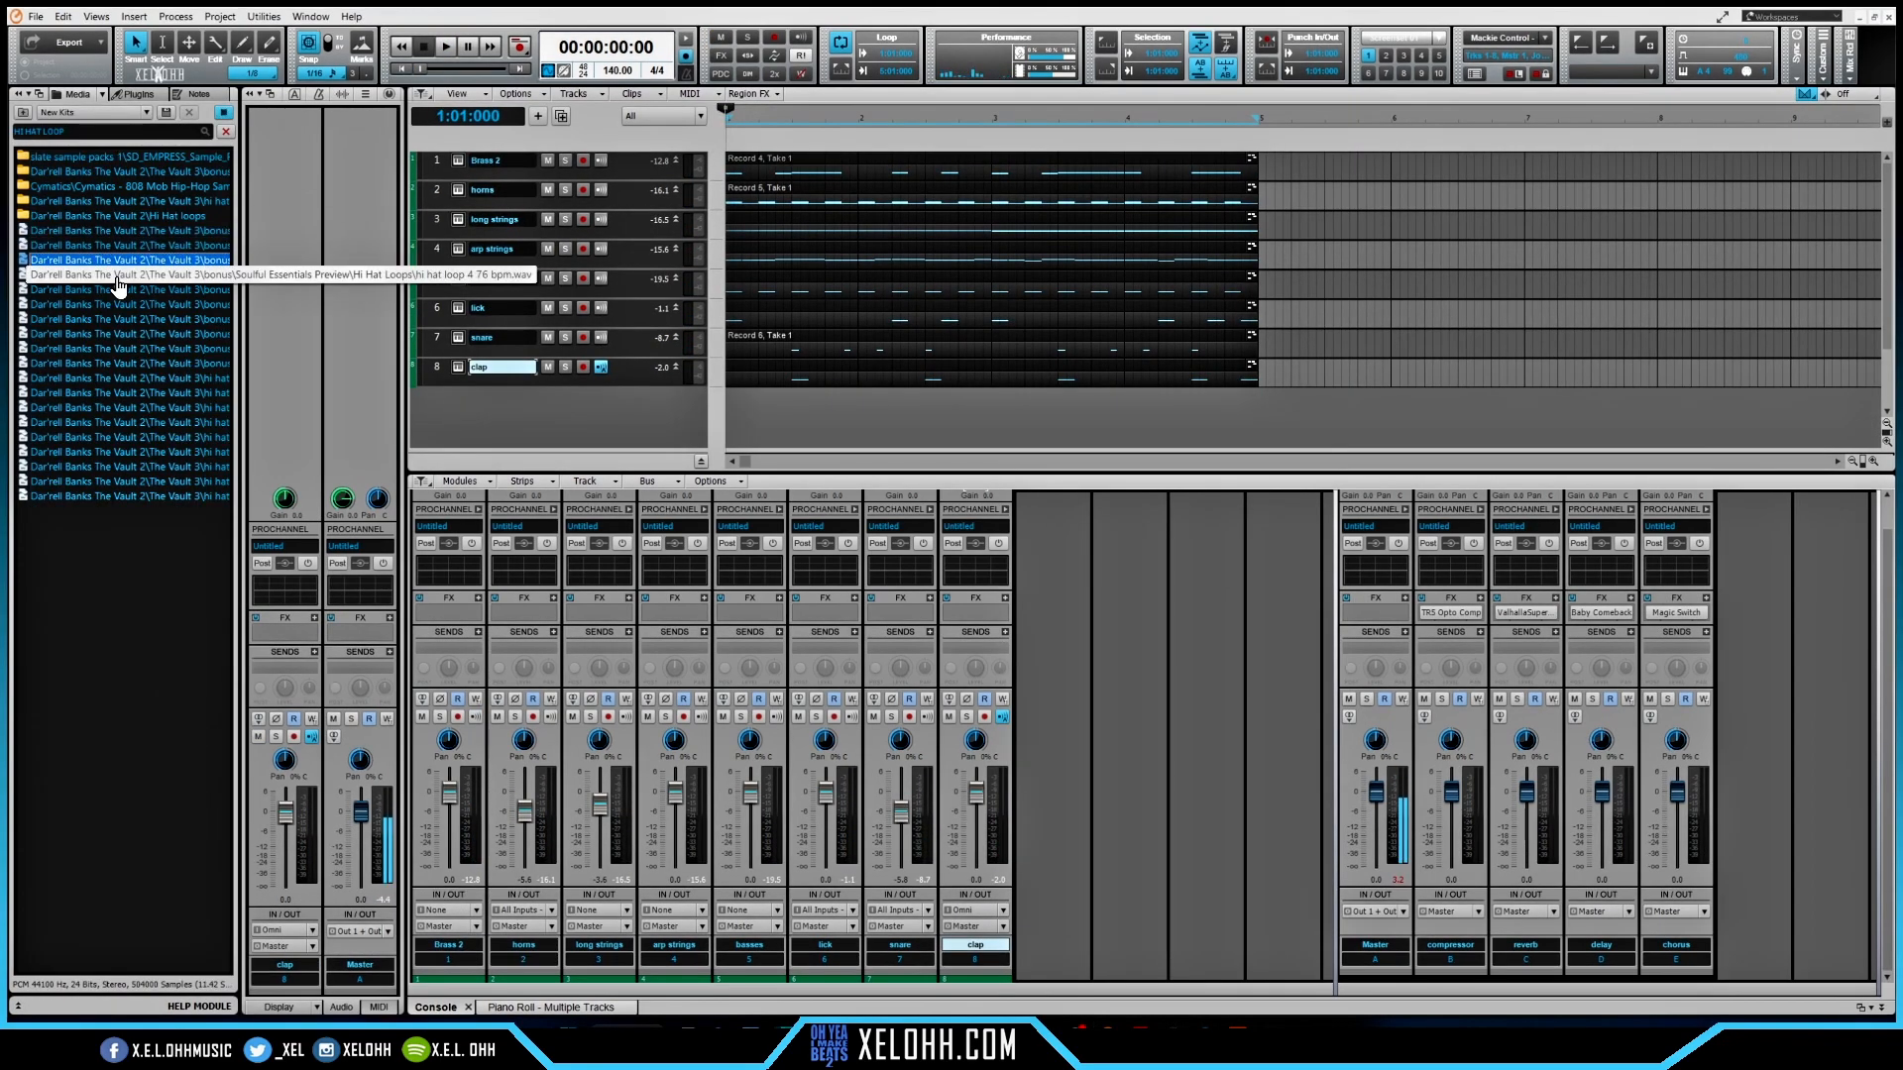
- Try the hi hat loop 4 76 bpm sample on a new track below the clap track
{"action": "left_click_drag", "start_coordinate": [116, 281], "coordinate": [624, 395]}
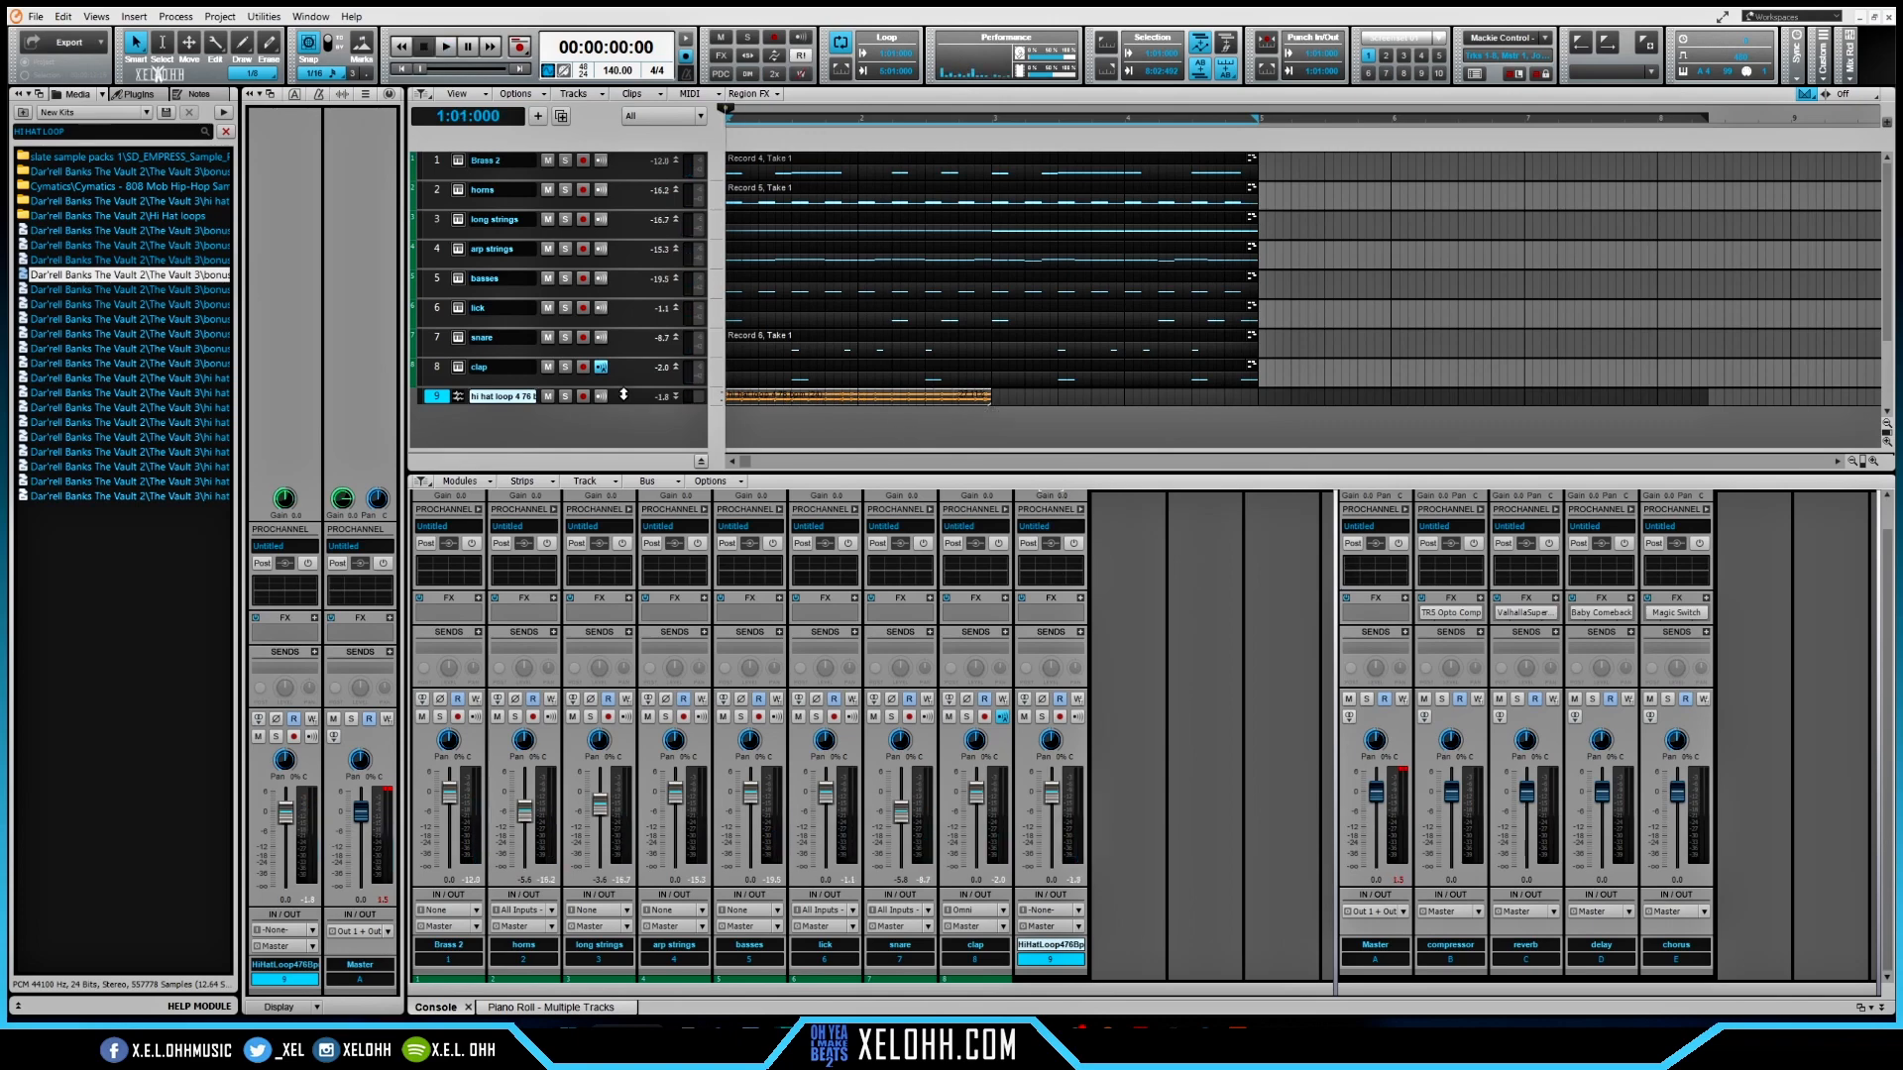
{"action": "right_click", "coordinate": [630, 363]}
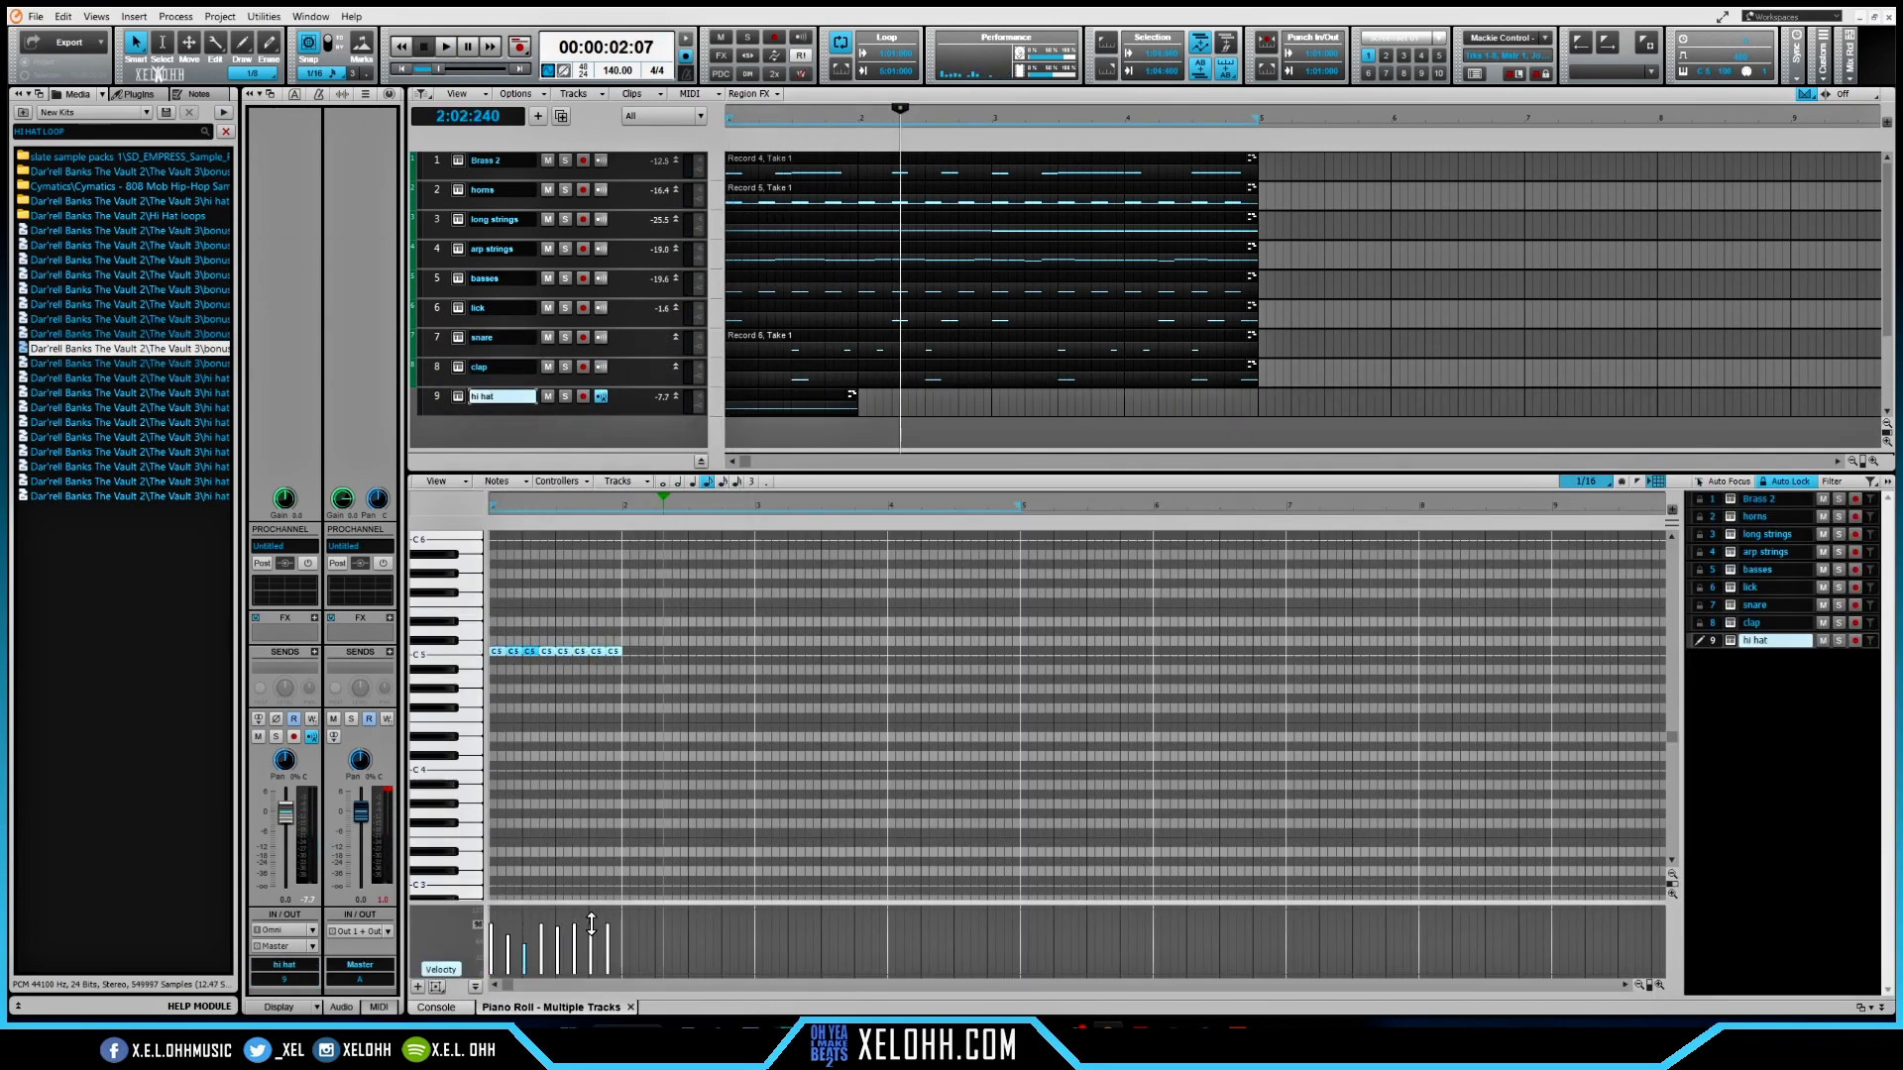
- Mute the original snare track and play back the beat with the X Snare Bigga clips in its place
{"action": "left_click", "coordinate": [547, 338]}
{"action": "double_click", "coordinate": [783, 347]}
{"action": "left_click", "coordinate": [547, 338]}
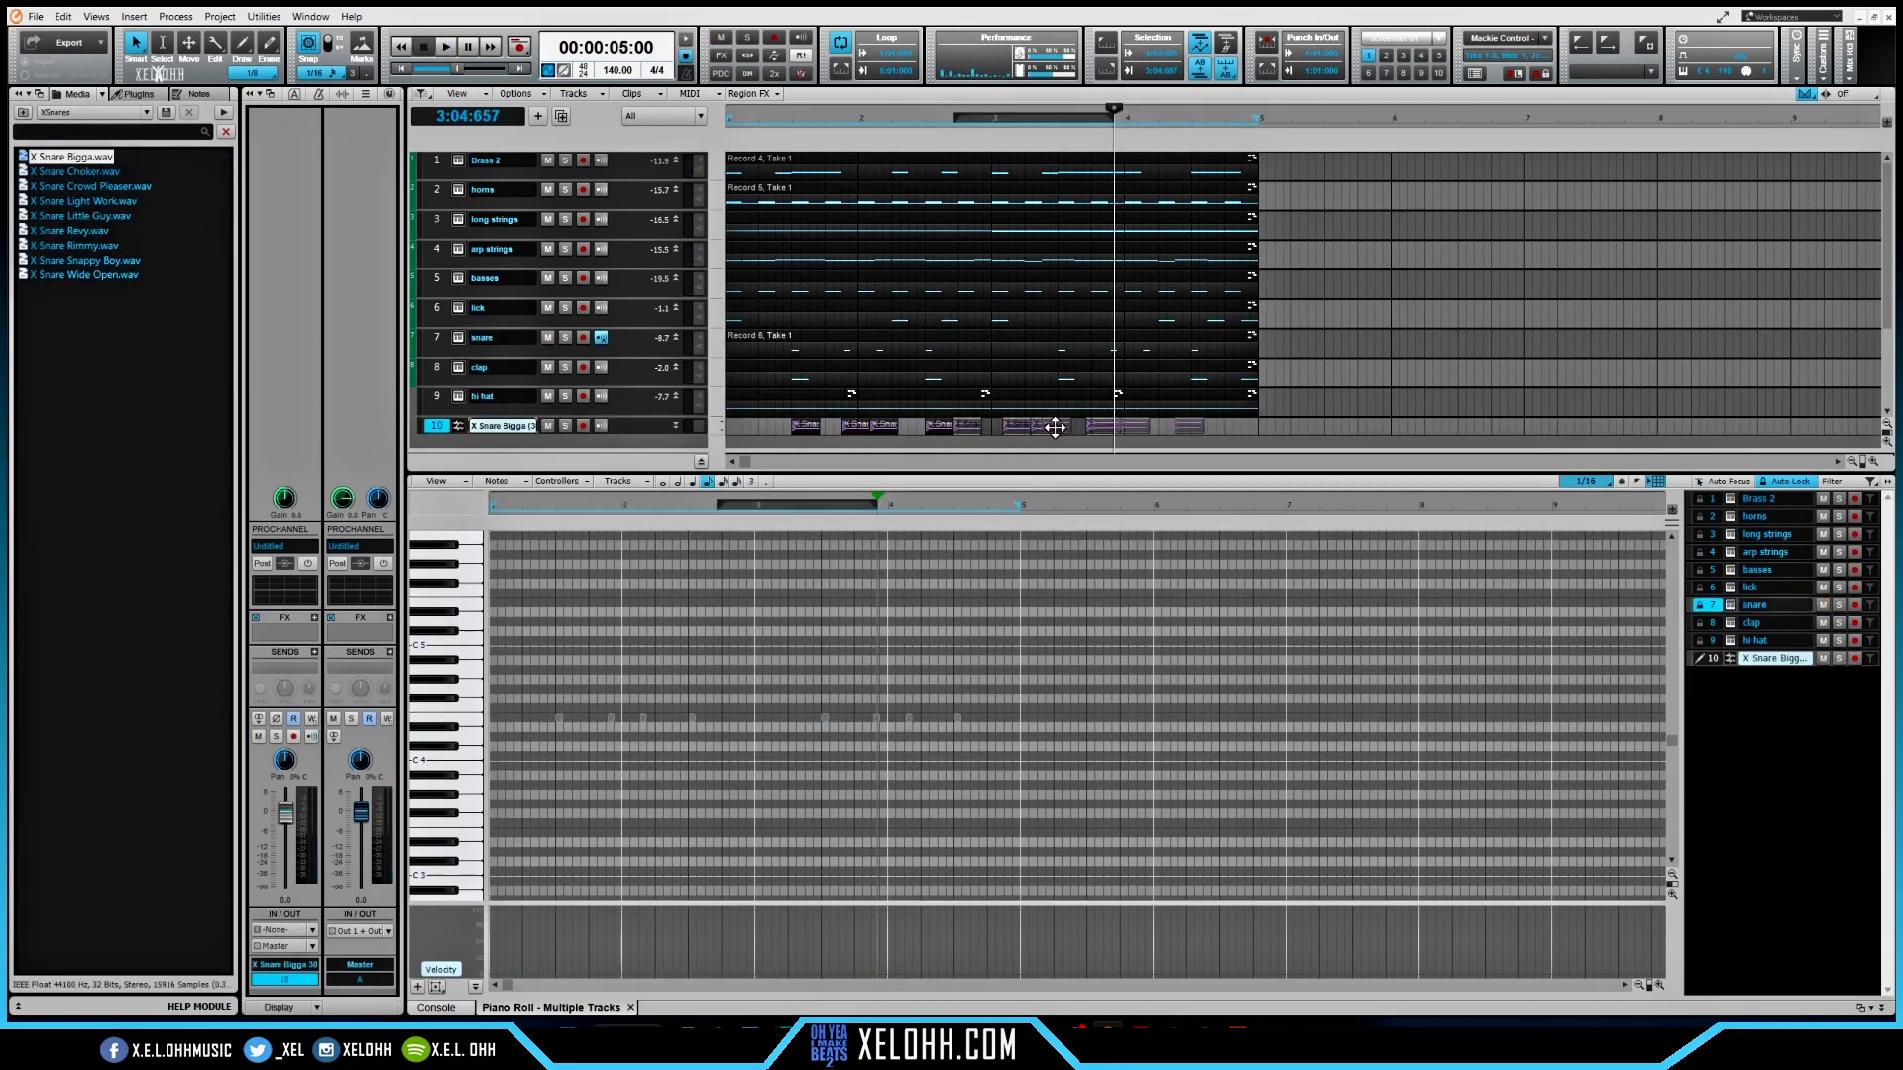
{"action": "left_click", "coordinate": [879, 424]}
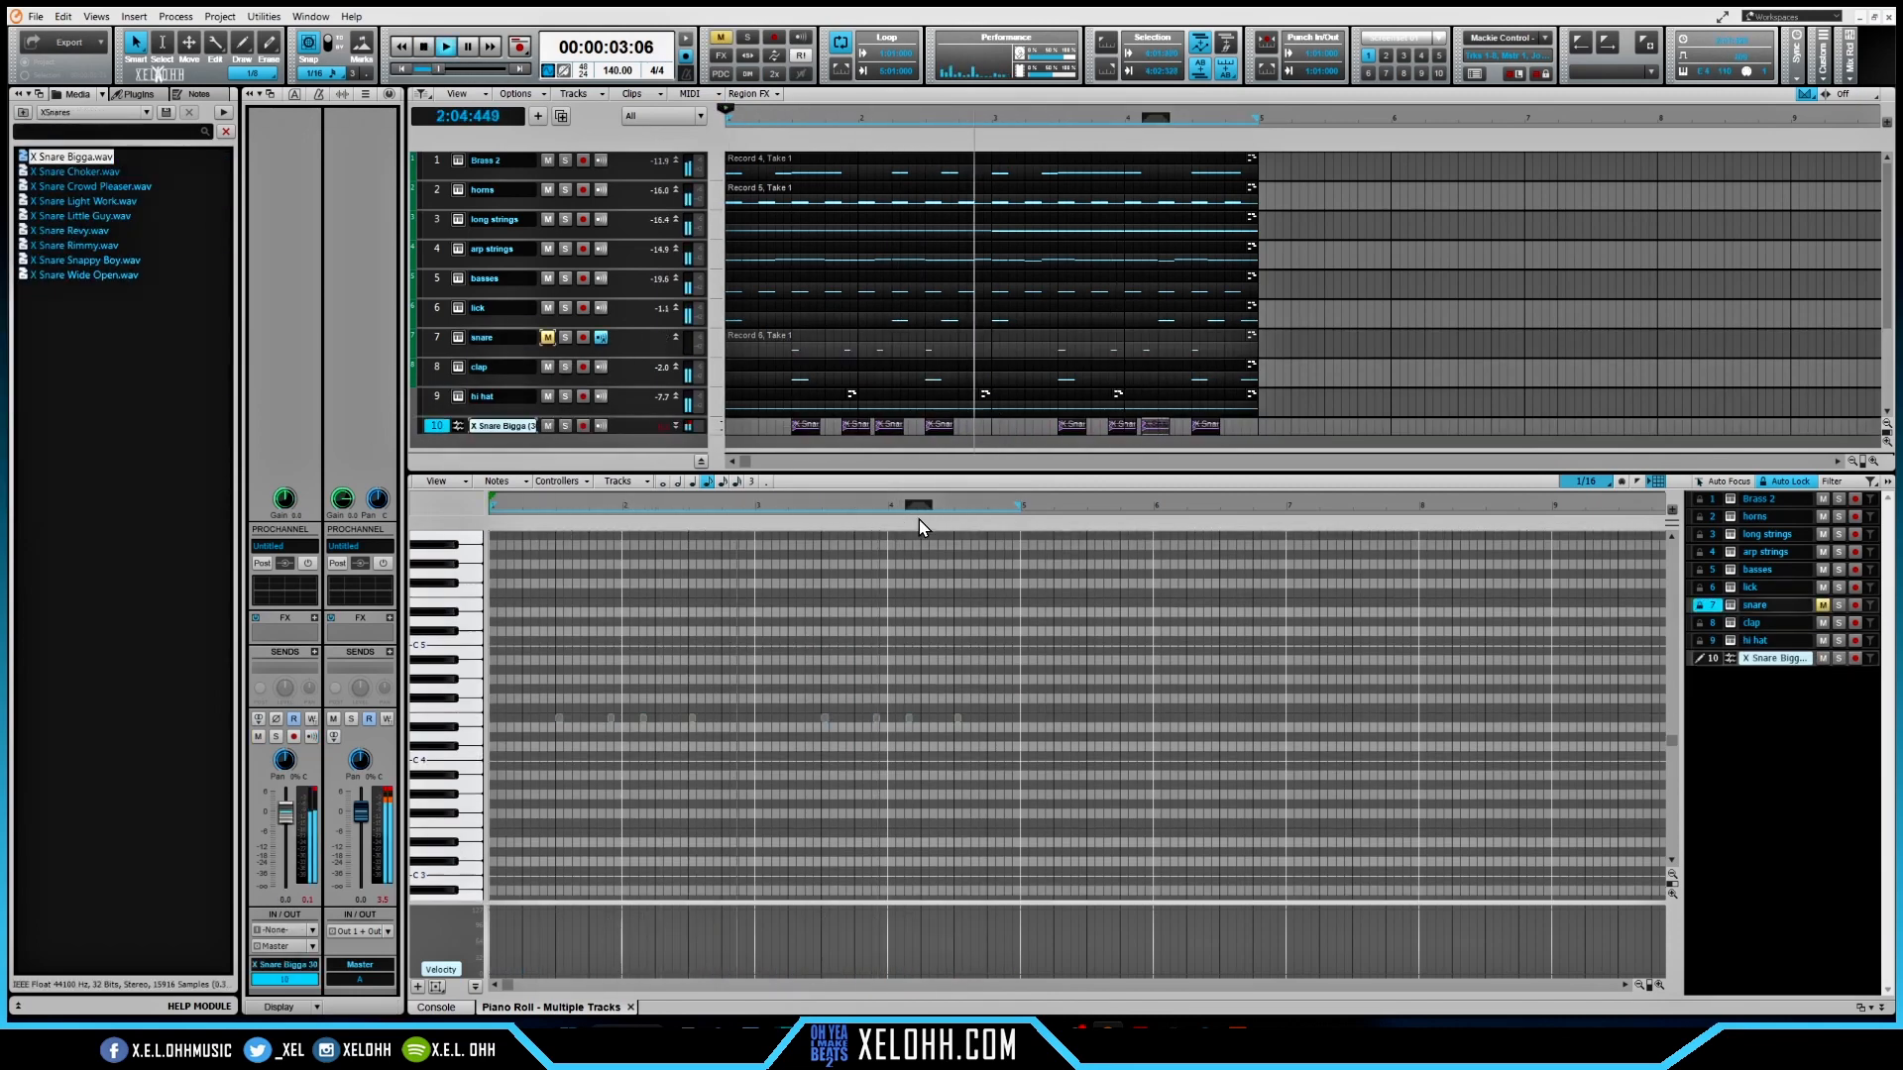
{"action": "key", "text": "space"}
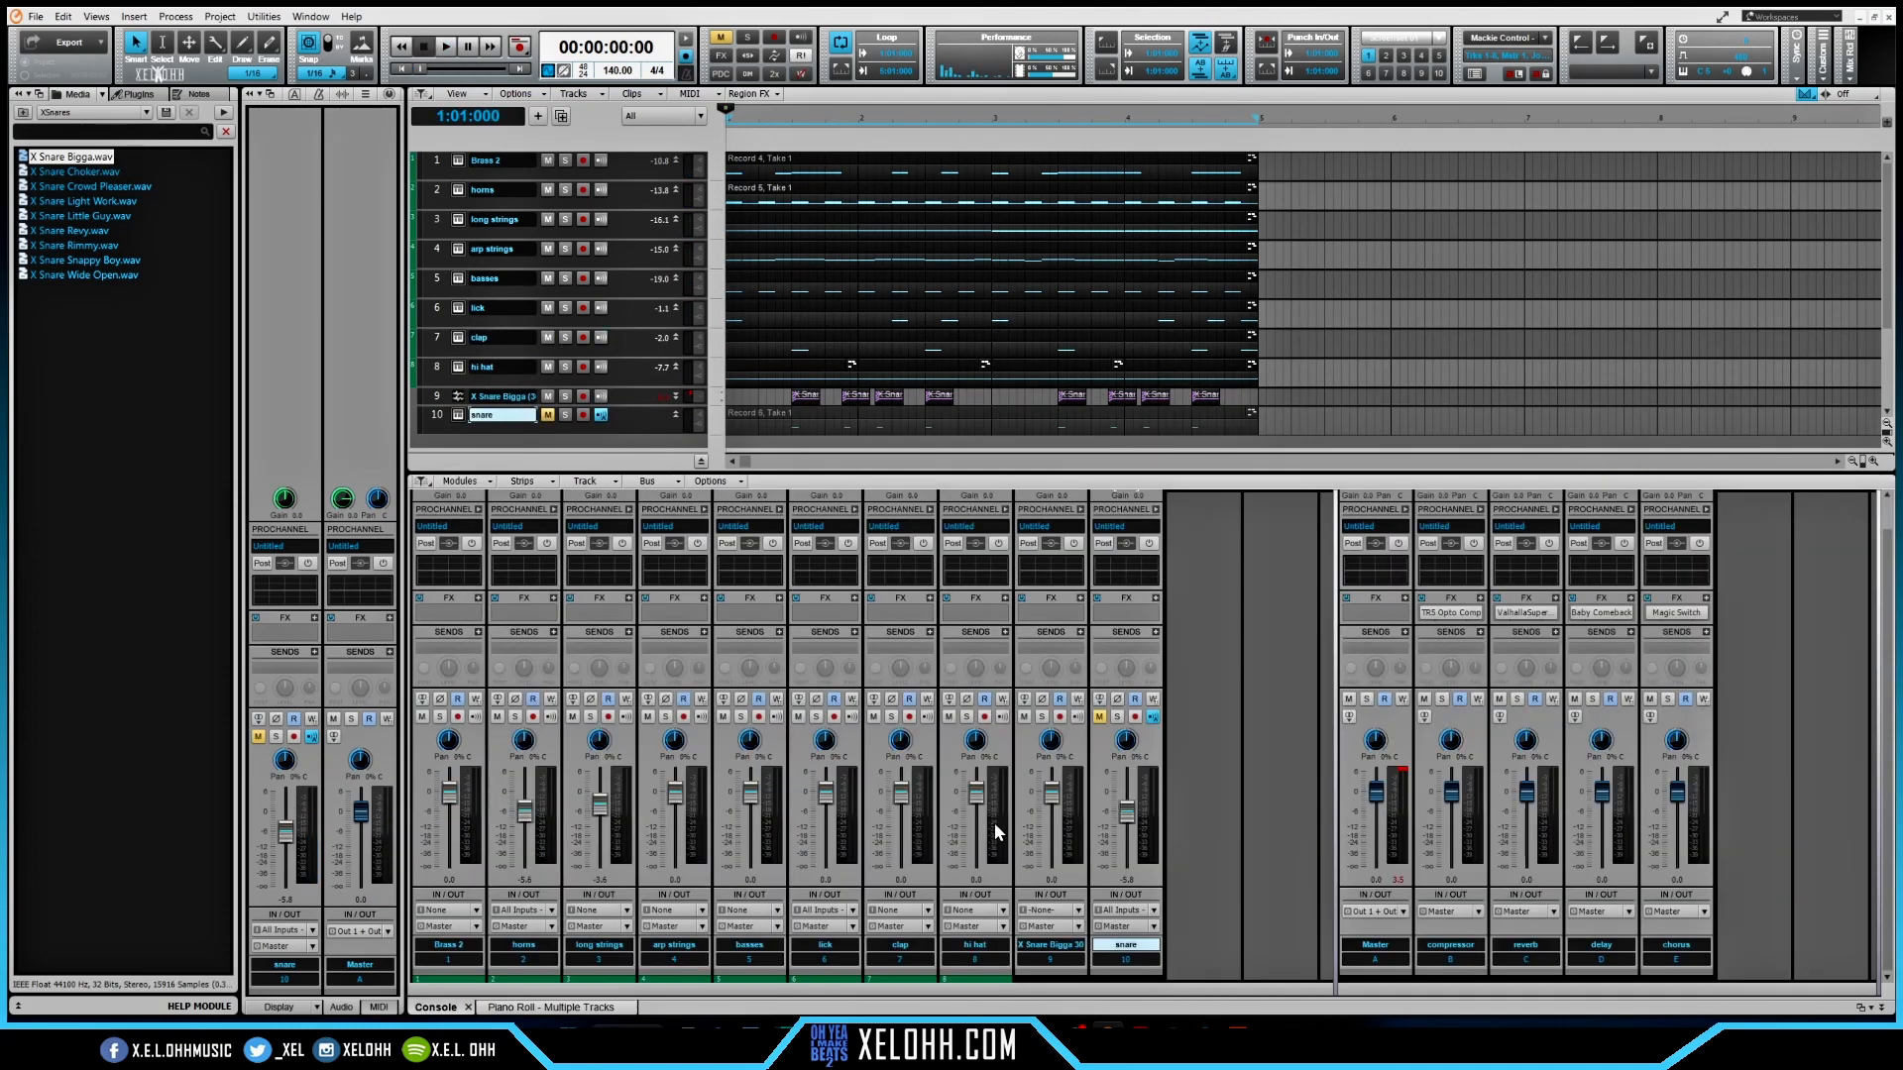
- Route the kick and other drum tracks to a new bus named drums and insert the TR5 Classic Clipper on it
{"action": "right_click", "coordinate": [1149, 672]}
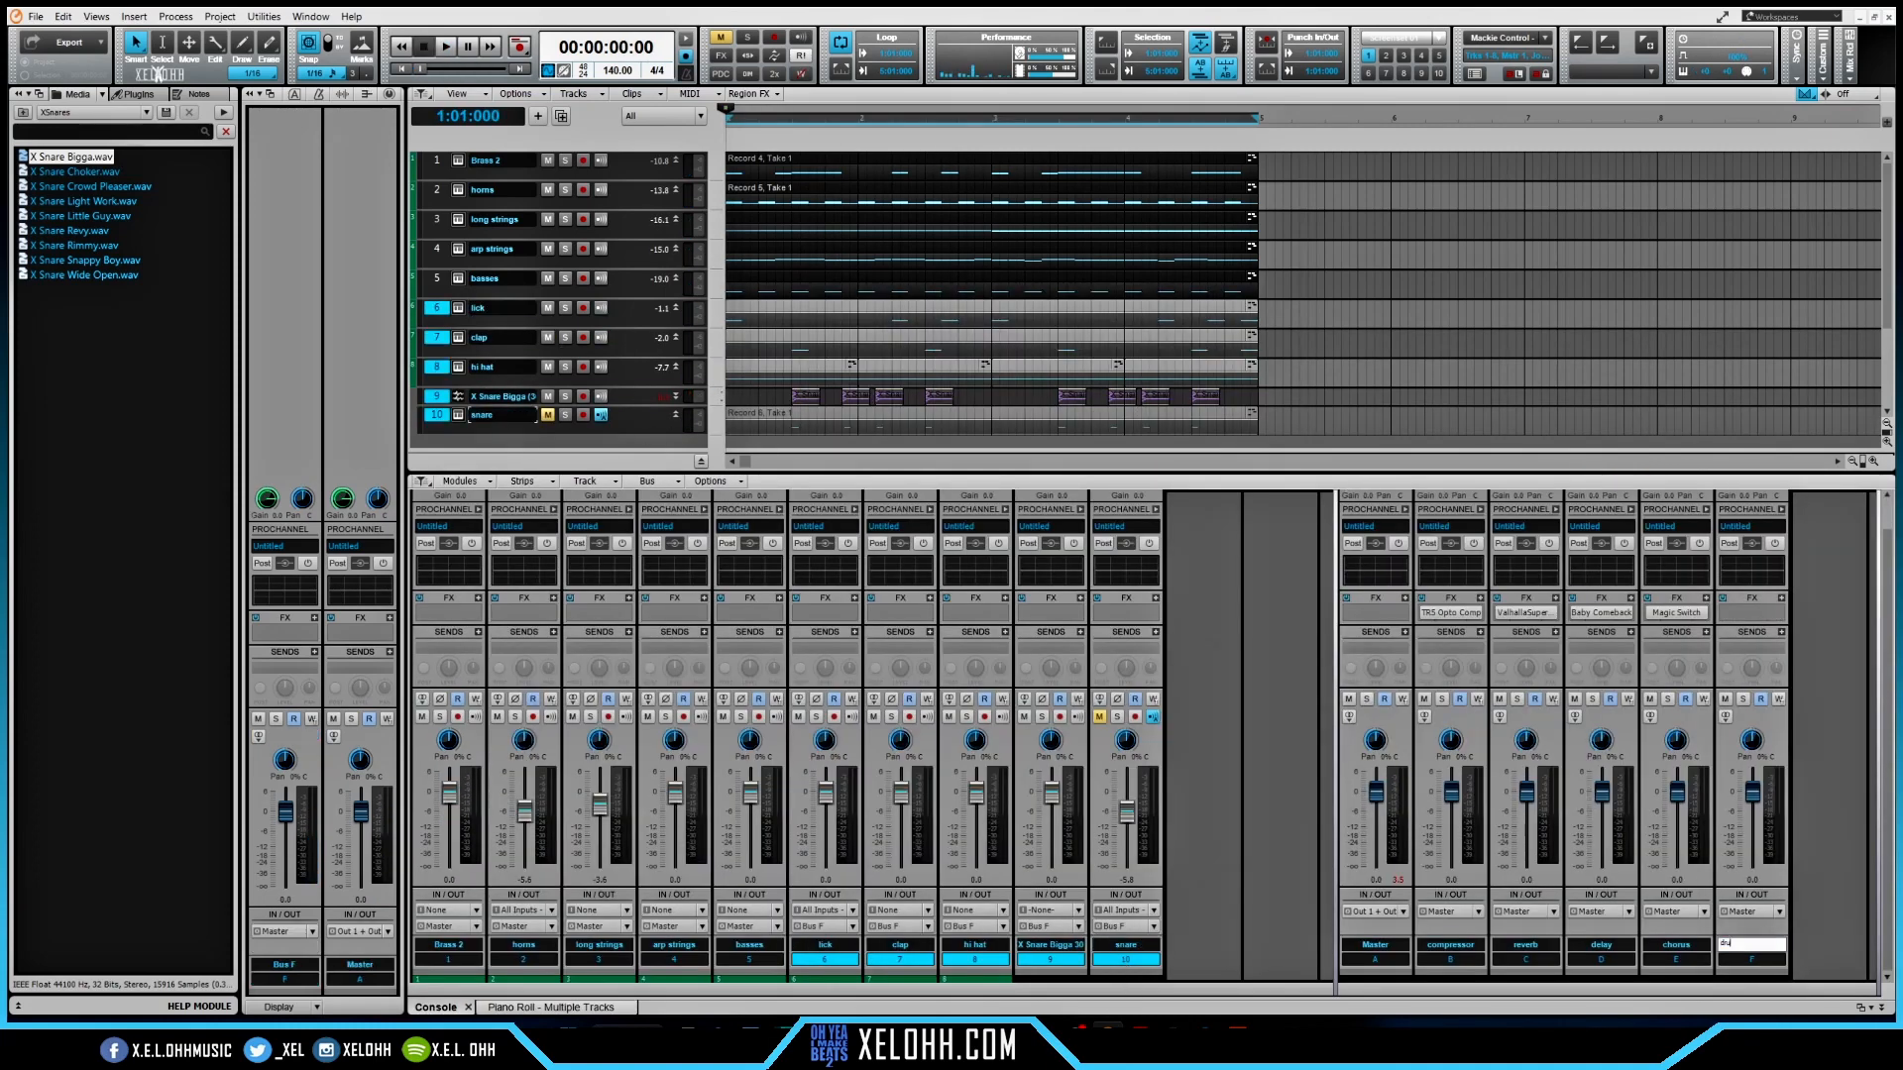
{"action": "right_click", "coordinate": [1781, 599]}
{"action": "mouse_move", "coordinate": [1675, 418]}
{"action": "mouse_move", "coordinate": [1288, 846]}
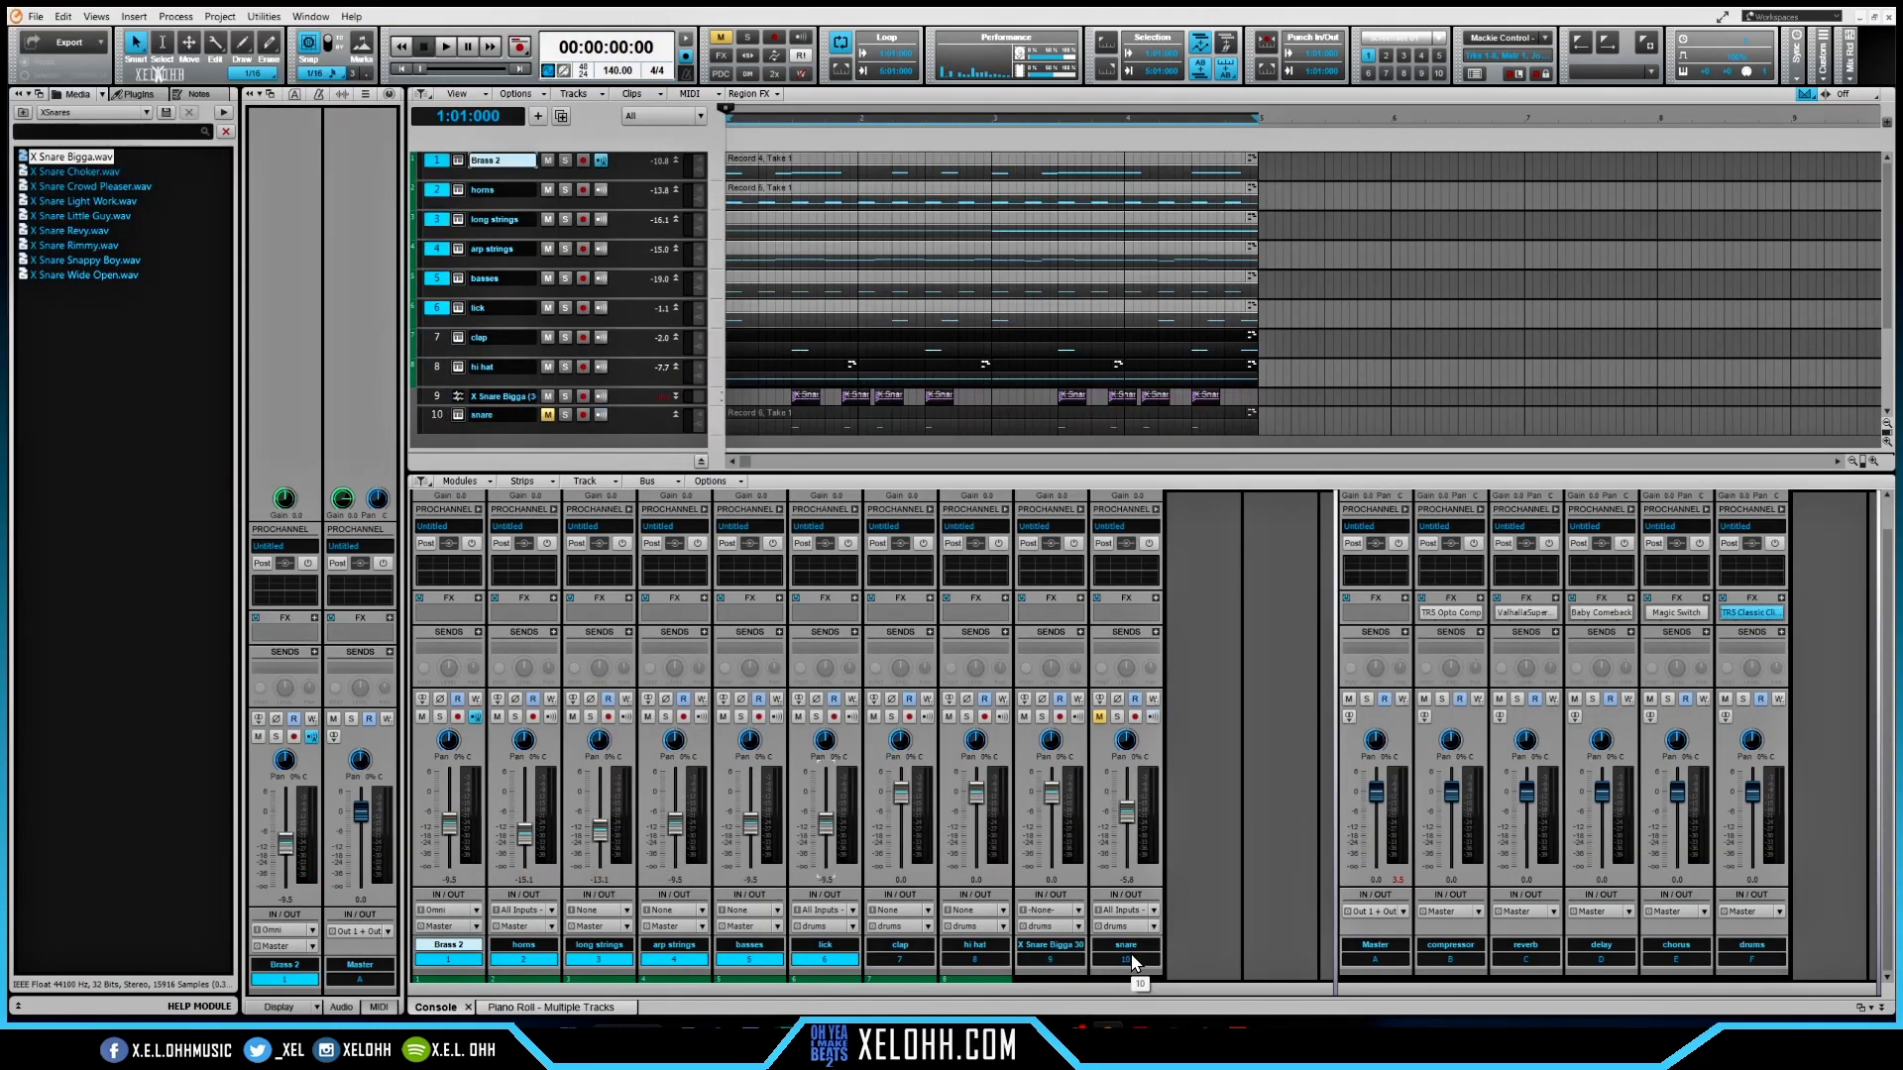
- During playback, lower the X Snare Bigga and clap volumes, and move the X Snare Bigga track above the clap track
{"action": "key", "text": "space"}
{"action": "left_click_drag", "start_coordinate": [1051, 828], "coordinate": [1051, 833]}
{"action": "left_click_drag", "start_coordinate": [437, 396], "coordinate": [437, 338]}
{"action": "left_click_drag", "start_coordinate": [976, 819], "coordinate": [977, 824]}
- Show the ProChannel modules and set up effect sends on the horns and arp strings, including one to the compressor bus
{"action": "left_click", "coordinate": [390, 94]}
{"action": "left_click", "coordinate": [349, 455]}
{"action": "left_click", "coordinate": [525, 688]}
{"action": "left_click_drag", "start_coordinate": [525, 764], "coordinate": [524, 733]}
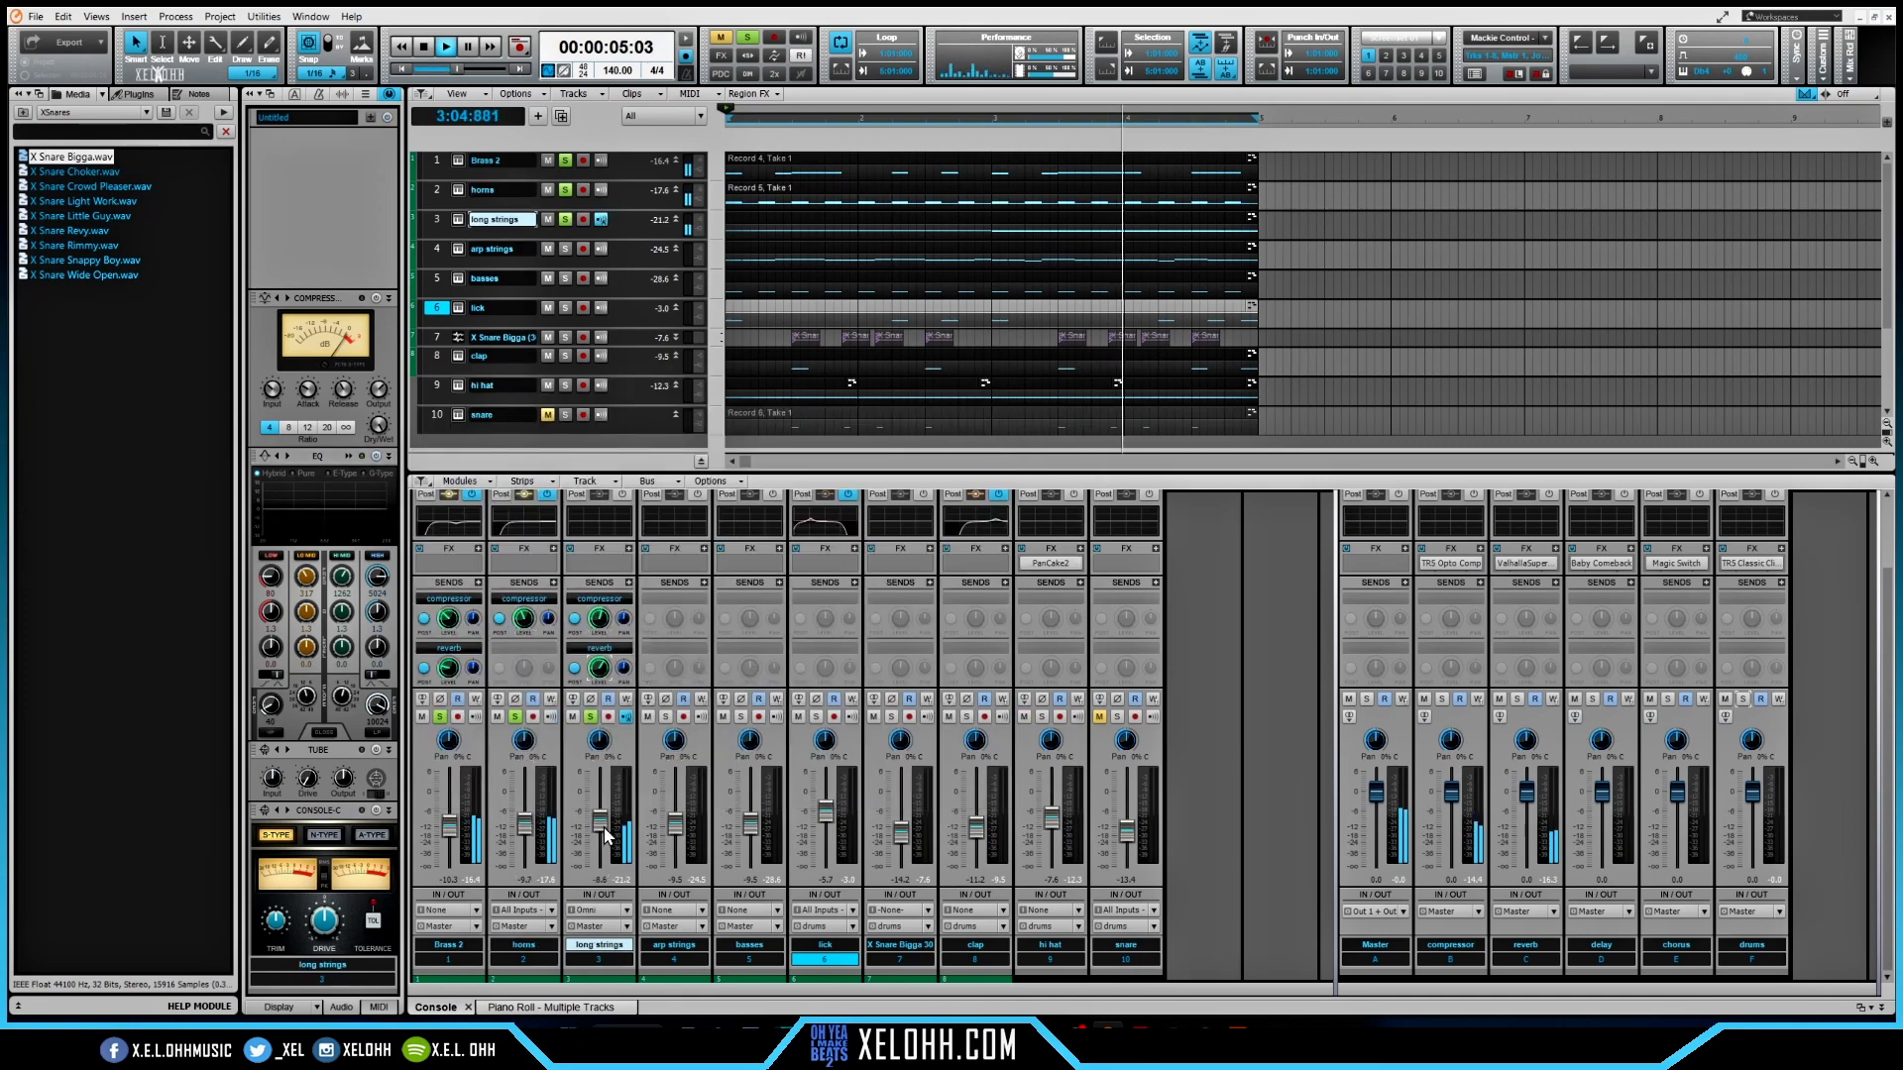
{"action": "right_click", "coordinate": [696, 591]}
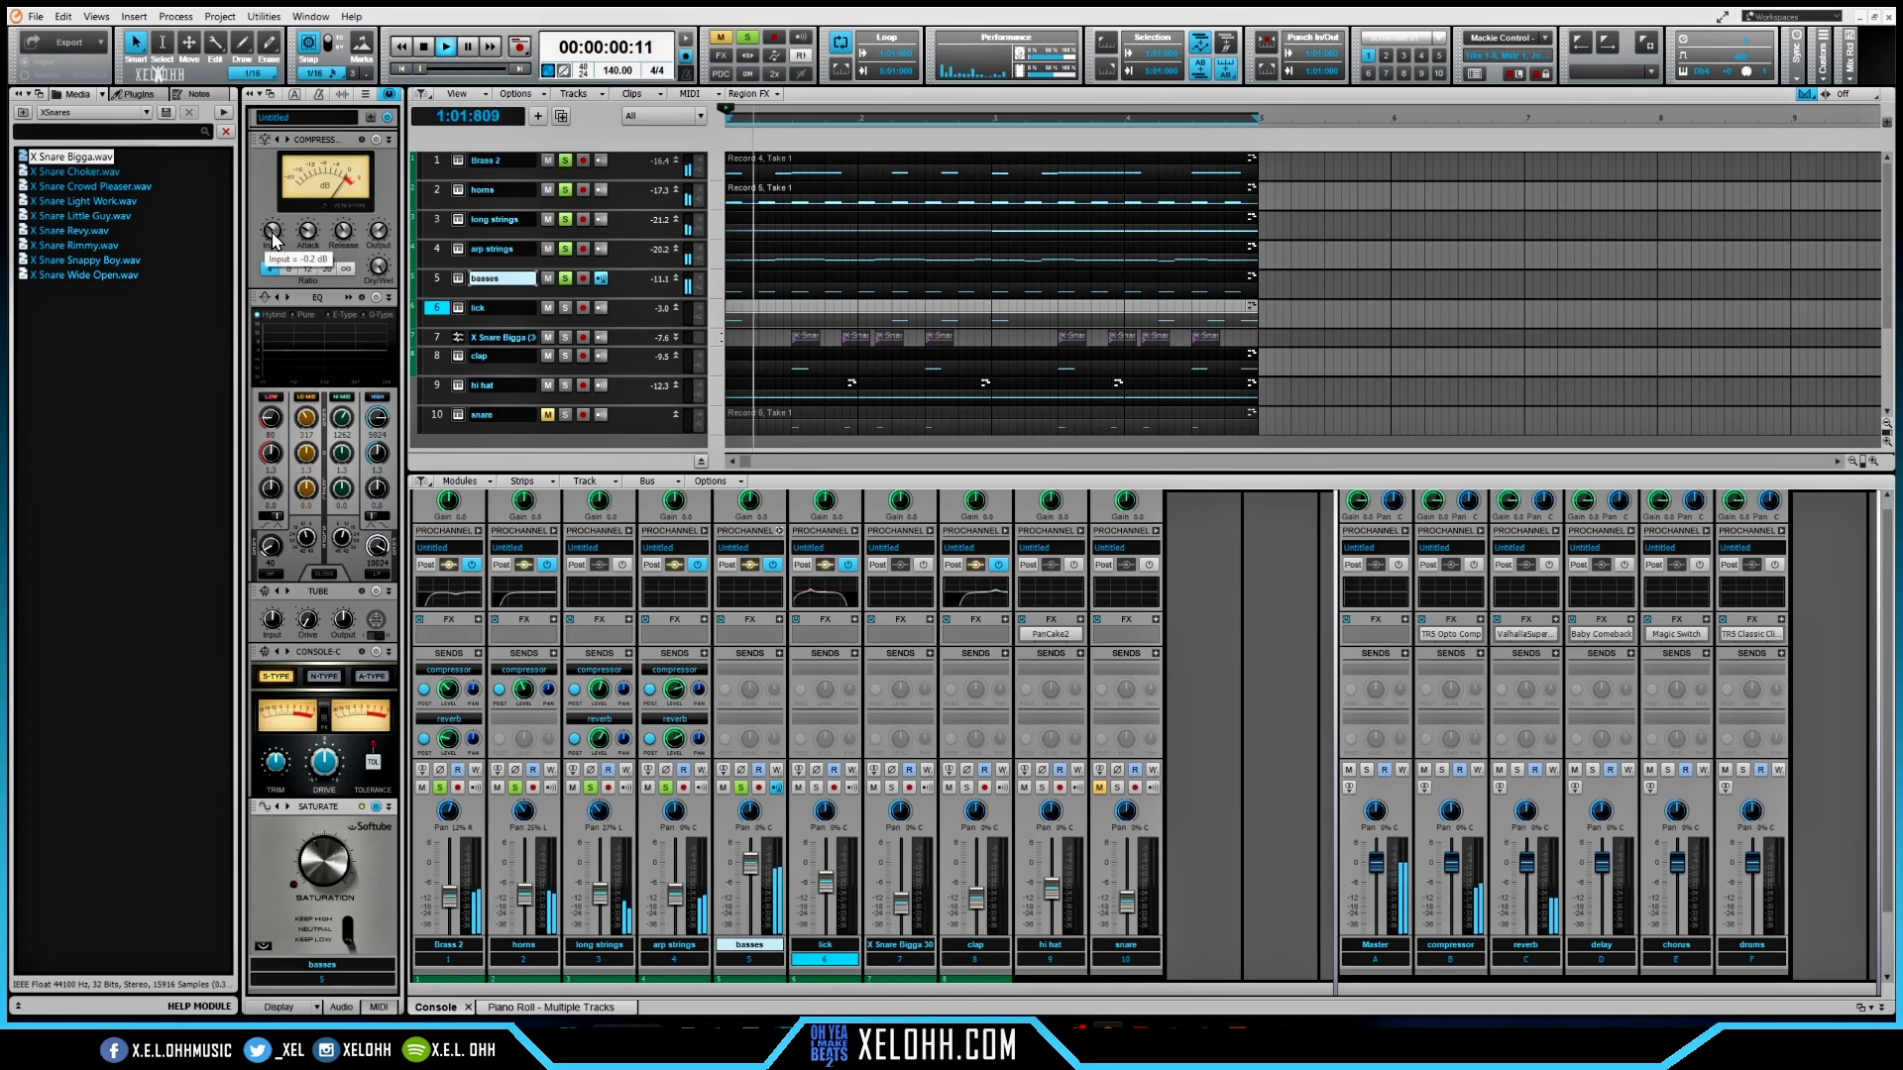
- Clear all track solos and lower the volumes of the basses track and the drums bus
{"action": "left_click", "coordinate": [747, 38]}
{"action": "left_click_drag", "start_coordinate": [750, 863], "coordinate": [750, 870]}
{"action": "left_click_drag", "start_coordinate": [1753, 863], "coordinate": [1753, 881]}
- Select the Master bus and bring up its IK Master setup 1 chain with TR5 One, Stealth Limiter and Metering
{"action": "left_click", "coordinate": [1376, 945]}
{"action": "scroll", "coordinate": [1489, 905], "scroll_direction": "down", "scroll_amount": 2}
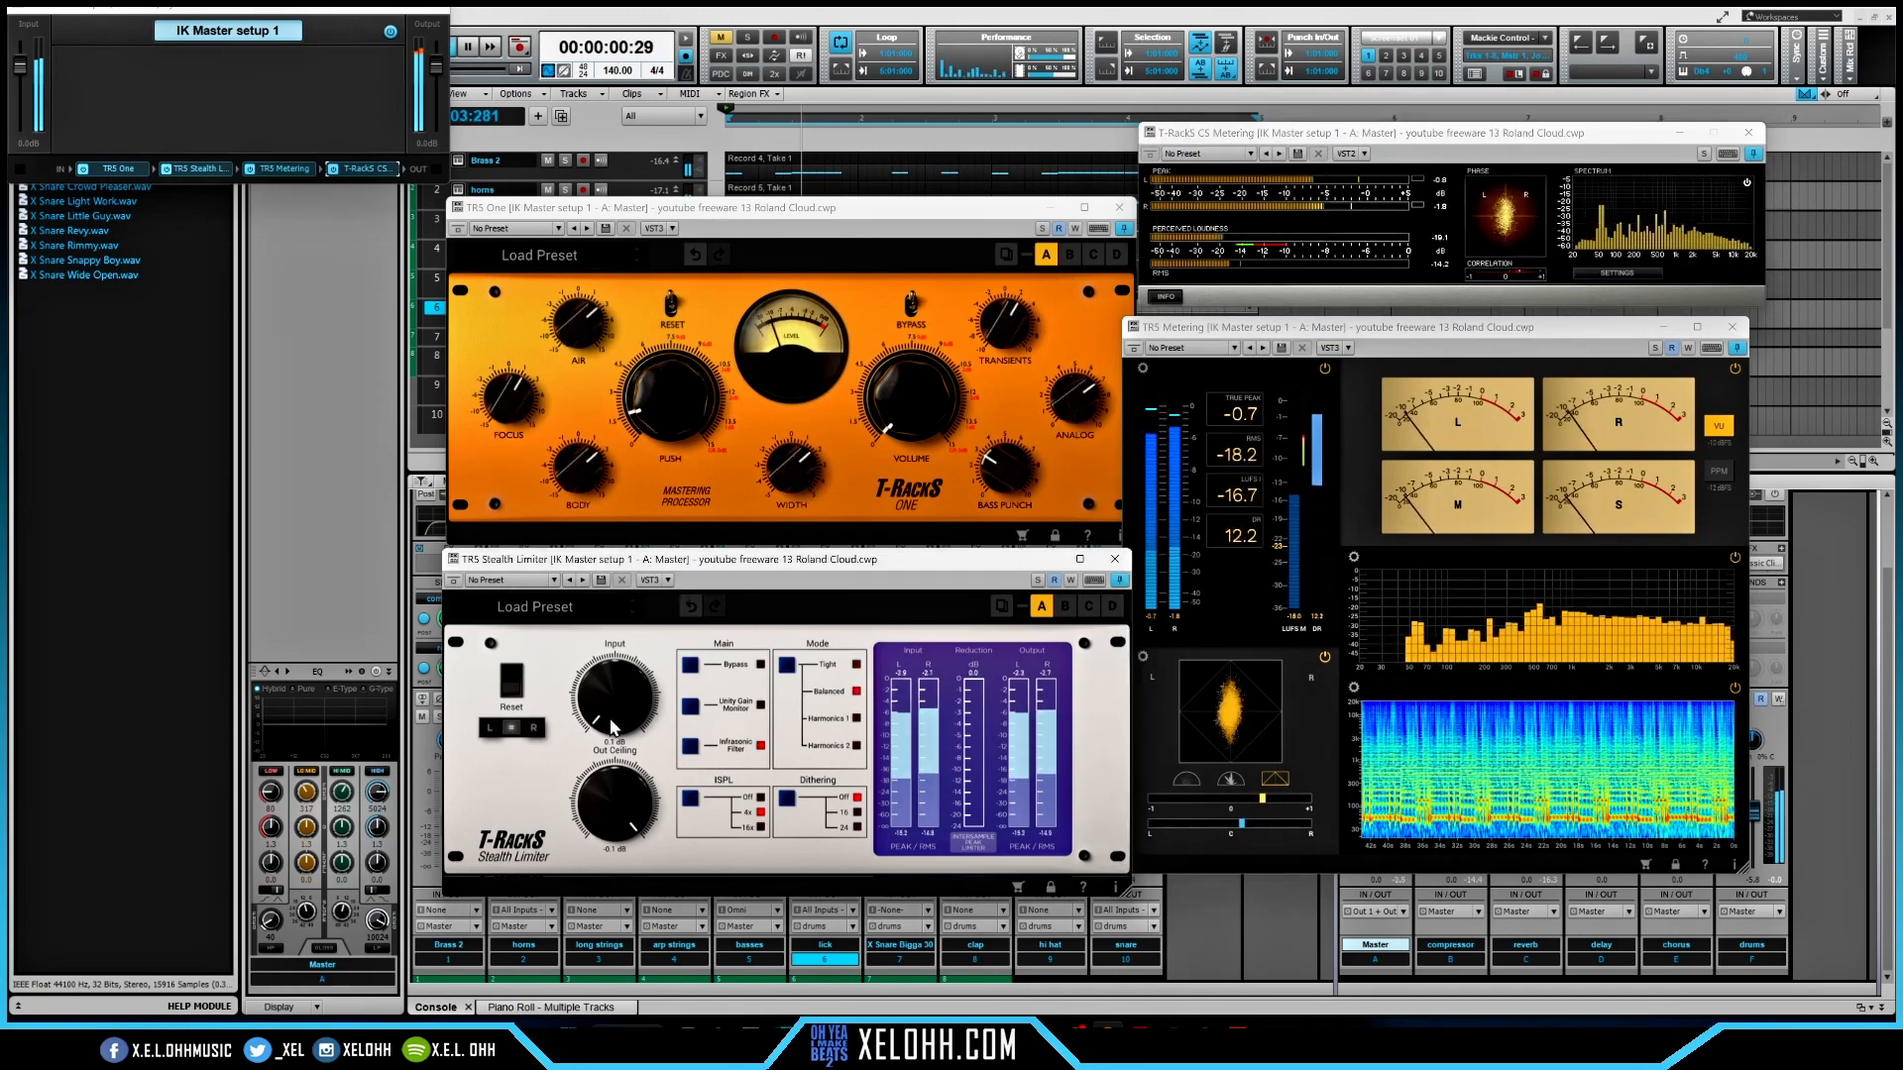
- Adjust the Stealth Limiter's input and output ceiling, raise the T-RackS One volume, and check the levels in the metering plug-in
{"action": "left_click_drag", "start_coordinate": [612, 728], "coordinate": [612, 699]}
{"action": "left_click_drag", "start_coordinate": [911, 401], "coordinate": [911, 362]}
{"action": "left_click_drag", "start_coordinate": [614, 805], "coordinate": [615, 809]}
{"action": "left_click", "coordinate": [1239, 454]}
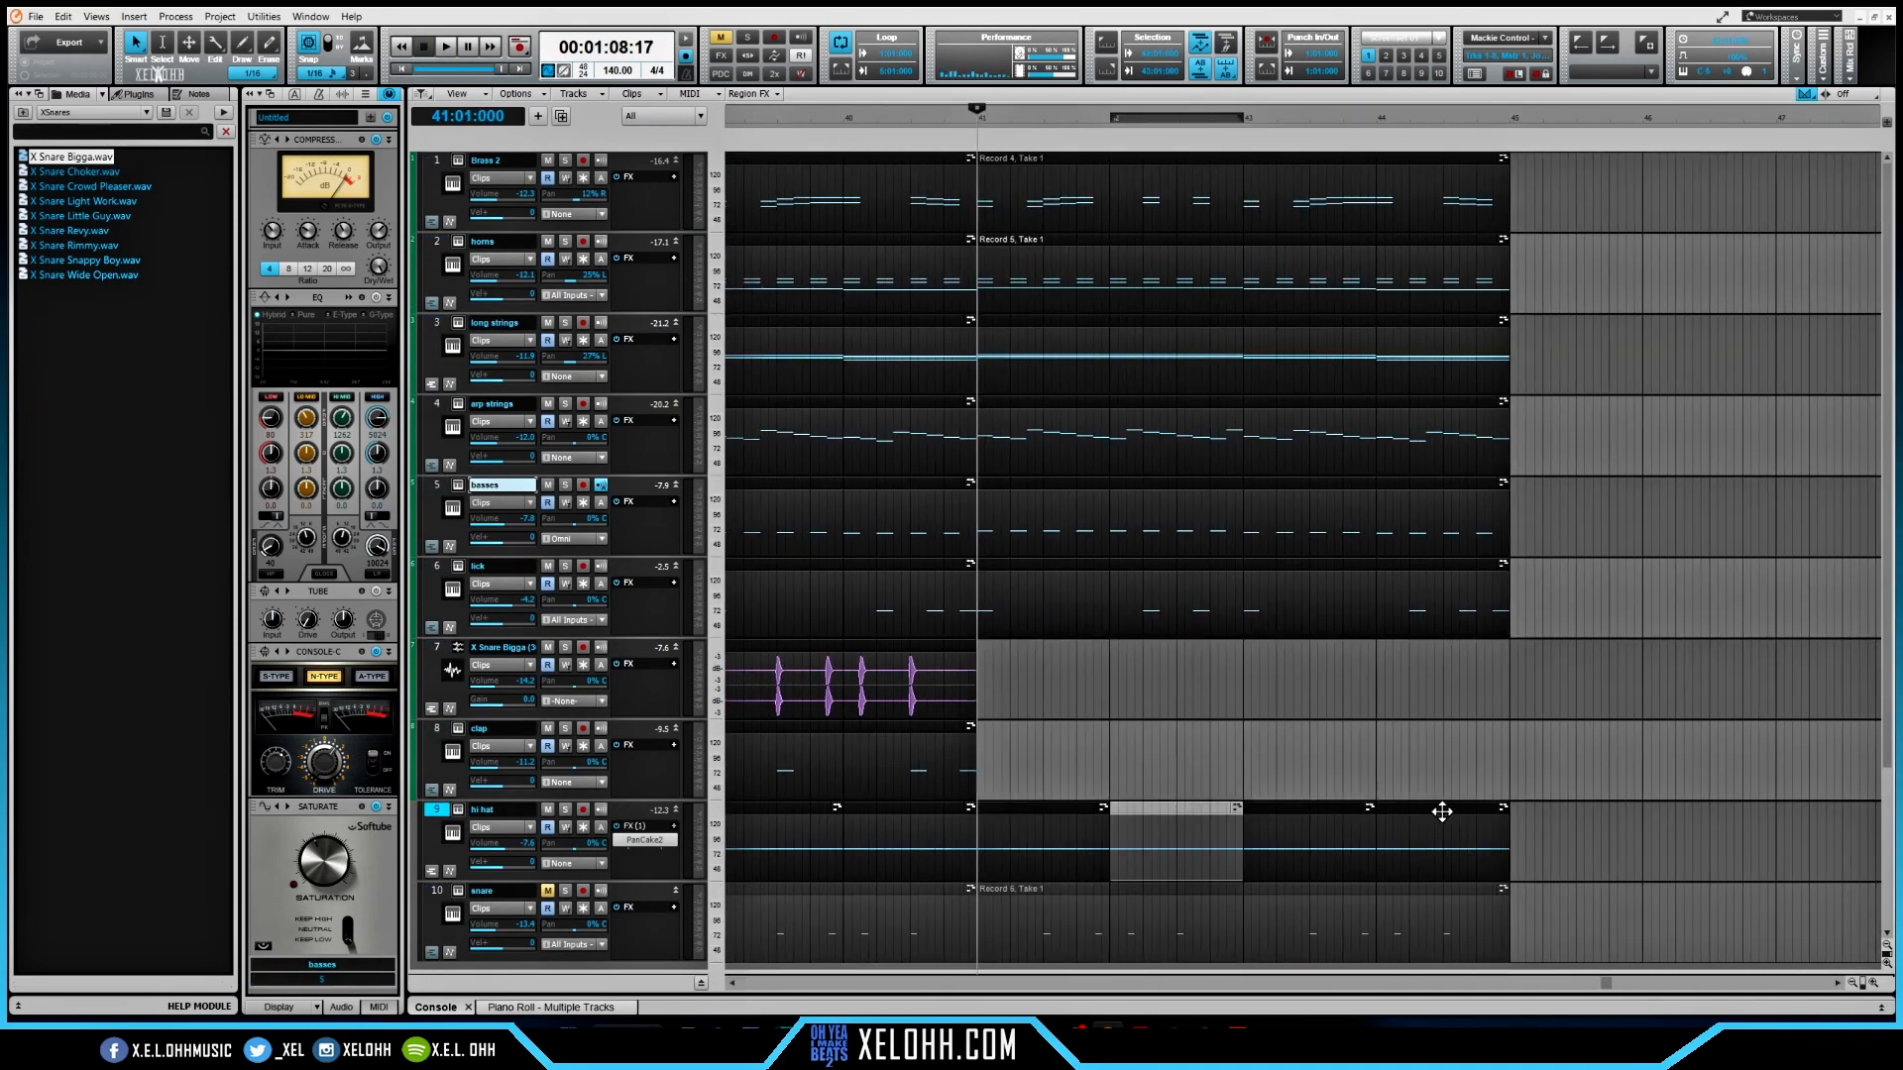
- Delete the extra hi hat clips and trim the kick, basses, strings, horns and brass clips to end at about bar 41
{"action": "key", "text": "Delete"}
{"action": "left_click_drag", "start_coordinate": [1508, 614], "coordinate": [1010, 615]}
{"action": "left_click_drag", "start_coordinate": [1508, 531], "coordinate": [1010, 530]}
{"action": "left_click_drag", "start_coordinate": [1508, 451], "coordinate": [1010, 450]}
{"action": "left_click_drag", "start_coordinate": [1508, 366], "coordinate": [1110, 367]}
{"action": "left_click_drag", "start_coordinate": [1508, 297], "coordinate": [1001, 307]}
{"action": "left_click_drag", "start_coordinate": [1508, 214], "coordinate": [1010, 213]}
{"action": "key", "text": "space"}
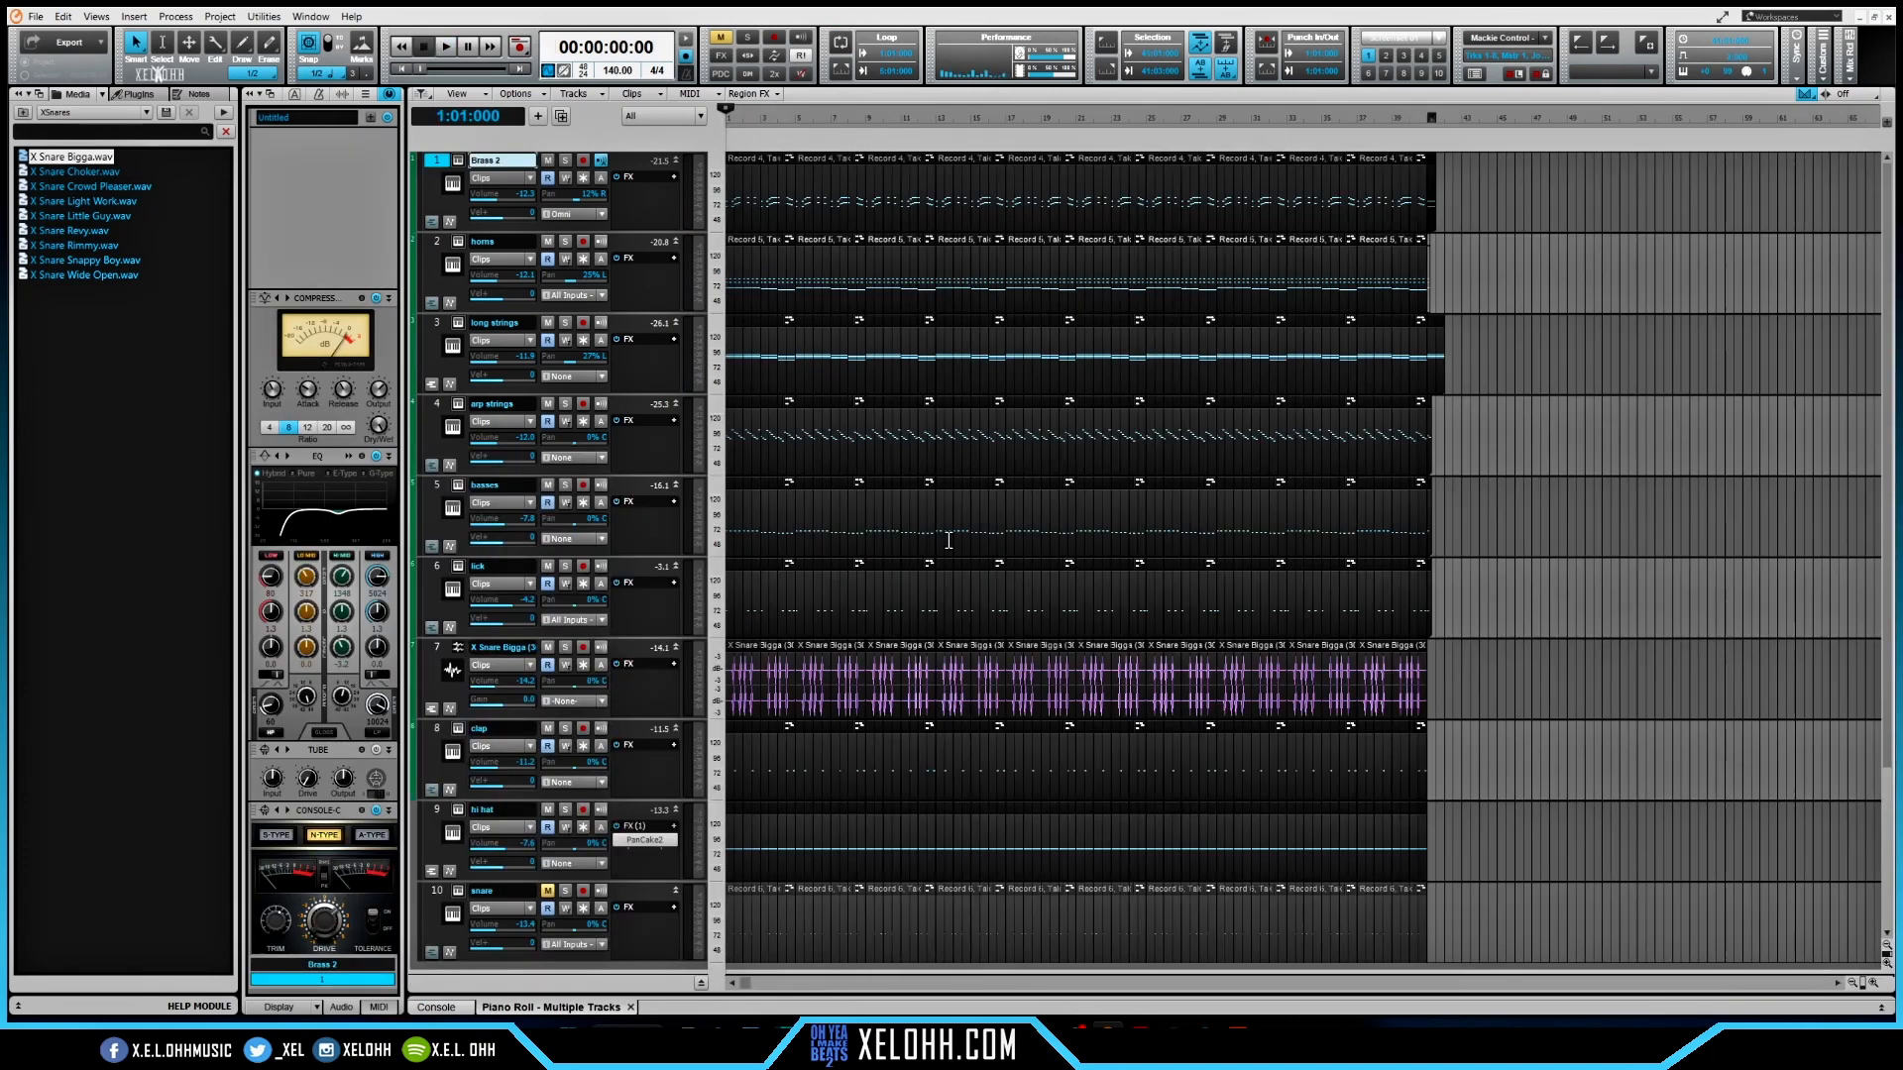
- Mute the opening horns clip and the long strings, arp strings and hi hat clips in bars 5 to 8
{"action": "left_click", "coordinate": [760, 240]}
{"action": "key", "text": "space"}
{"action": "key", "text": "space"}
{"action": "left_click", "coordinate": [831, 322]}
{"action": "key", "text": "k"}
{"action": "left_click", "coordinate": [831, 404]}
{"action": "key", "text": "k"}
{"action": "left_click_drag", "start_coordinate": [814, 848], "coordinate": [798, 861]}
{"action": "key", "text": "k"}
- Mute the arp strings clip in bars 9 to 12 and play the arrangement from the start
{"action": "key", "text": "space"}
{"action": "key", "text": "space"}
{"action": "left_click_drag", "start_coordinate": [868, 436], "coordinate": [933, 436]}
{"action": "key", "text": "k"}
{"action": "key", "text": "space"}
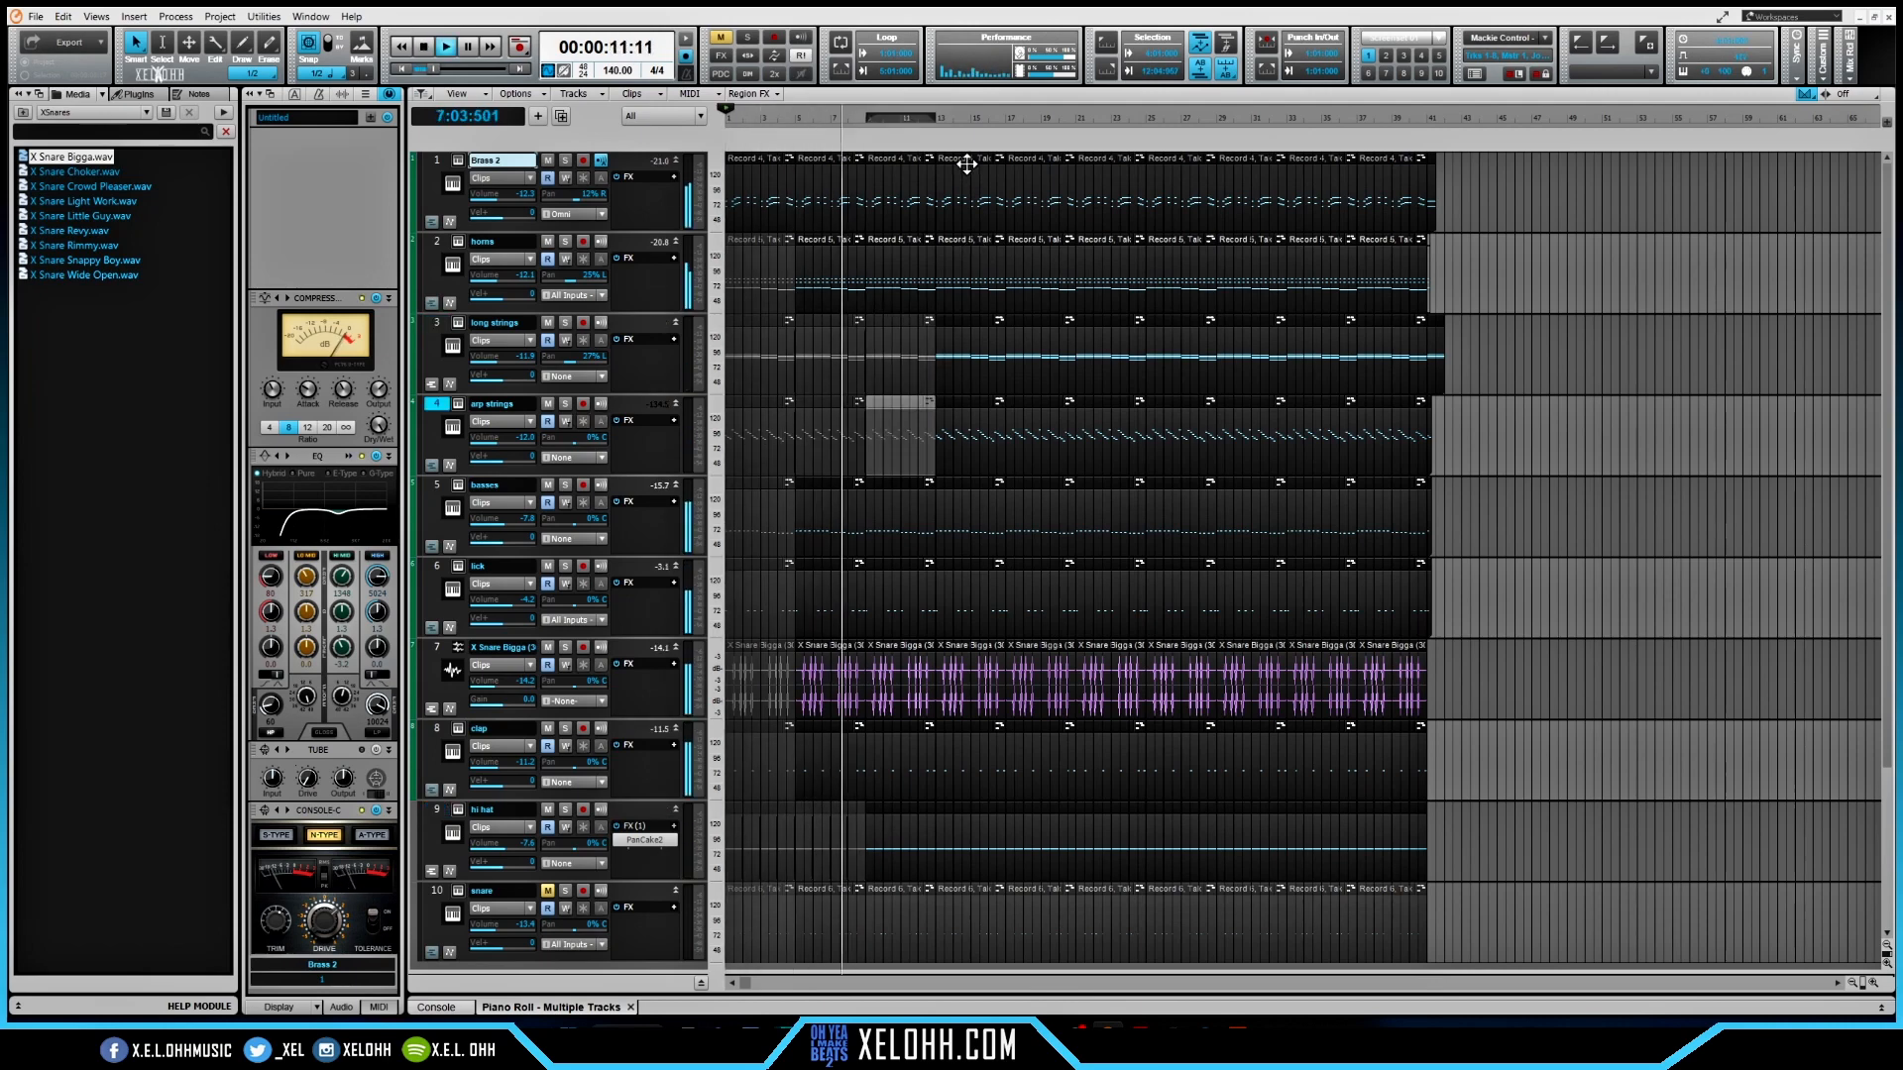
- Mute the brass, basses and drum clips in bars 17 to 20 to create a breakdown, and play back
{"action": "left_click_drag", "start_coordinate": [938, 512], "coordinate": [999, 512]}
{"action": "key", "text": "space"}
{"action": "left_click", "coordinate": [1037, 160]}
{"action": "key", "text": "k"}
{"action": "left_click", "coordinate": [1038, 484]}
{"action": "left_click", "coordinate": [1038, 729]}
{"action": "left_click", "coordinate": [1016, 809]}
{"action": "left_click", "coordinate": [1069, 813]}
{"action": "key", "text": "space"}
- Mute the arp strings, horns and brass clips in bars 21 to 24, plus the brass clip in bars 25 to 28
{"action": "left_click", "coordinate": [1110, 403]}
{"action": "left_click", "coordinate": [1110, 241], "text": "ctrl"}
{"action": "left_click", "coordinate": [1110, 159], "text": "ctrl"}
{"action": "key", "text": "k"}
{"action": "key", "text": "space"}
{"action": "left_click", "coordinate": [1179, 160]}
{"action": "key", "text": "k"}
{"action": "key", "text": "space"}
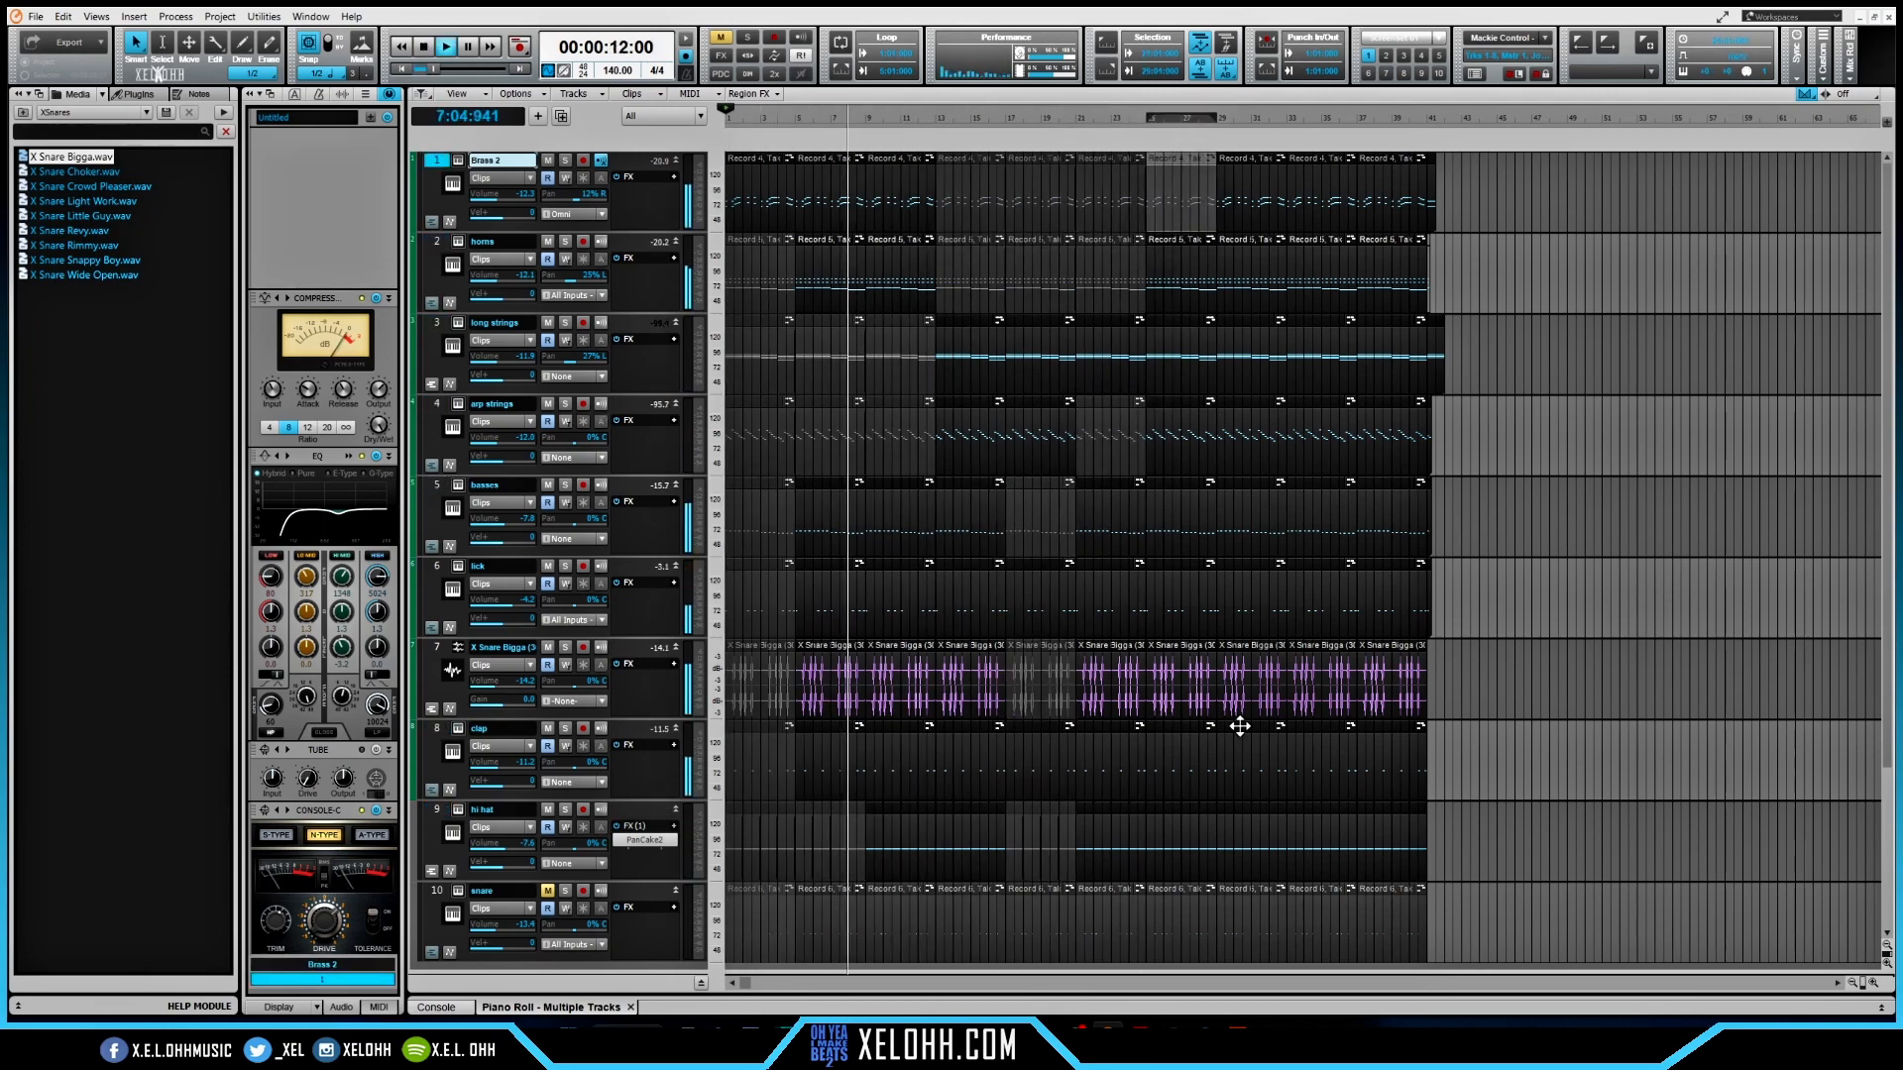
- Mute the brass clip in bars 29 to 32, the horns and basses in bars 33 to 36, and the arp strings in bars 25 to 28
{"action": "key", "text": "space"}
{"action": "left_click", "coordinate": [1251, 159]}
{"action": "key", "text": "k"}
{"action": "left_click", "coordinate": [1321, 241]}
{"action": "key", "text": "k"}
{"action": "left_click", "coordinate": [1322, 483]}
{"action": "key", "text": "k"}
{"action": "key", "text": "space"}
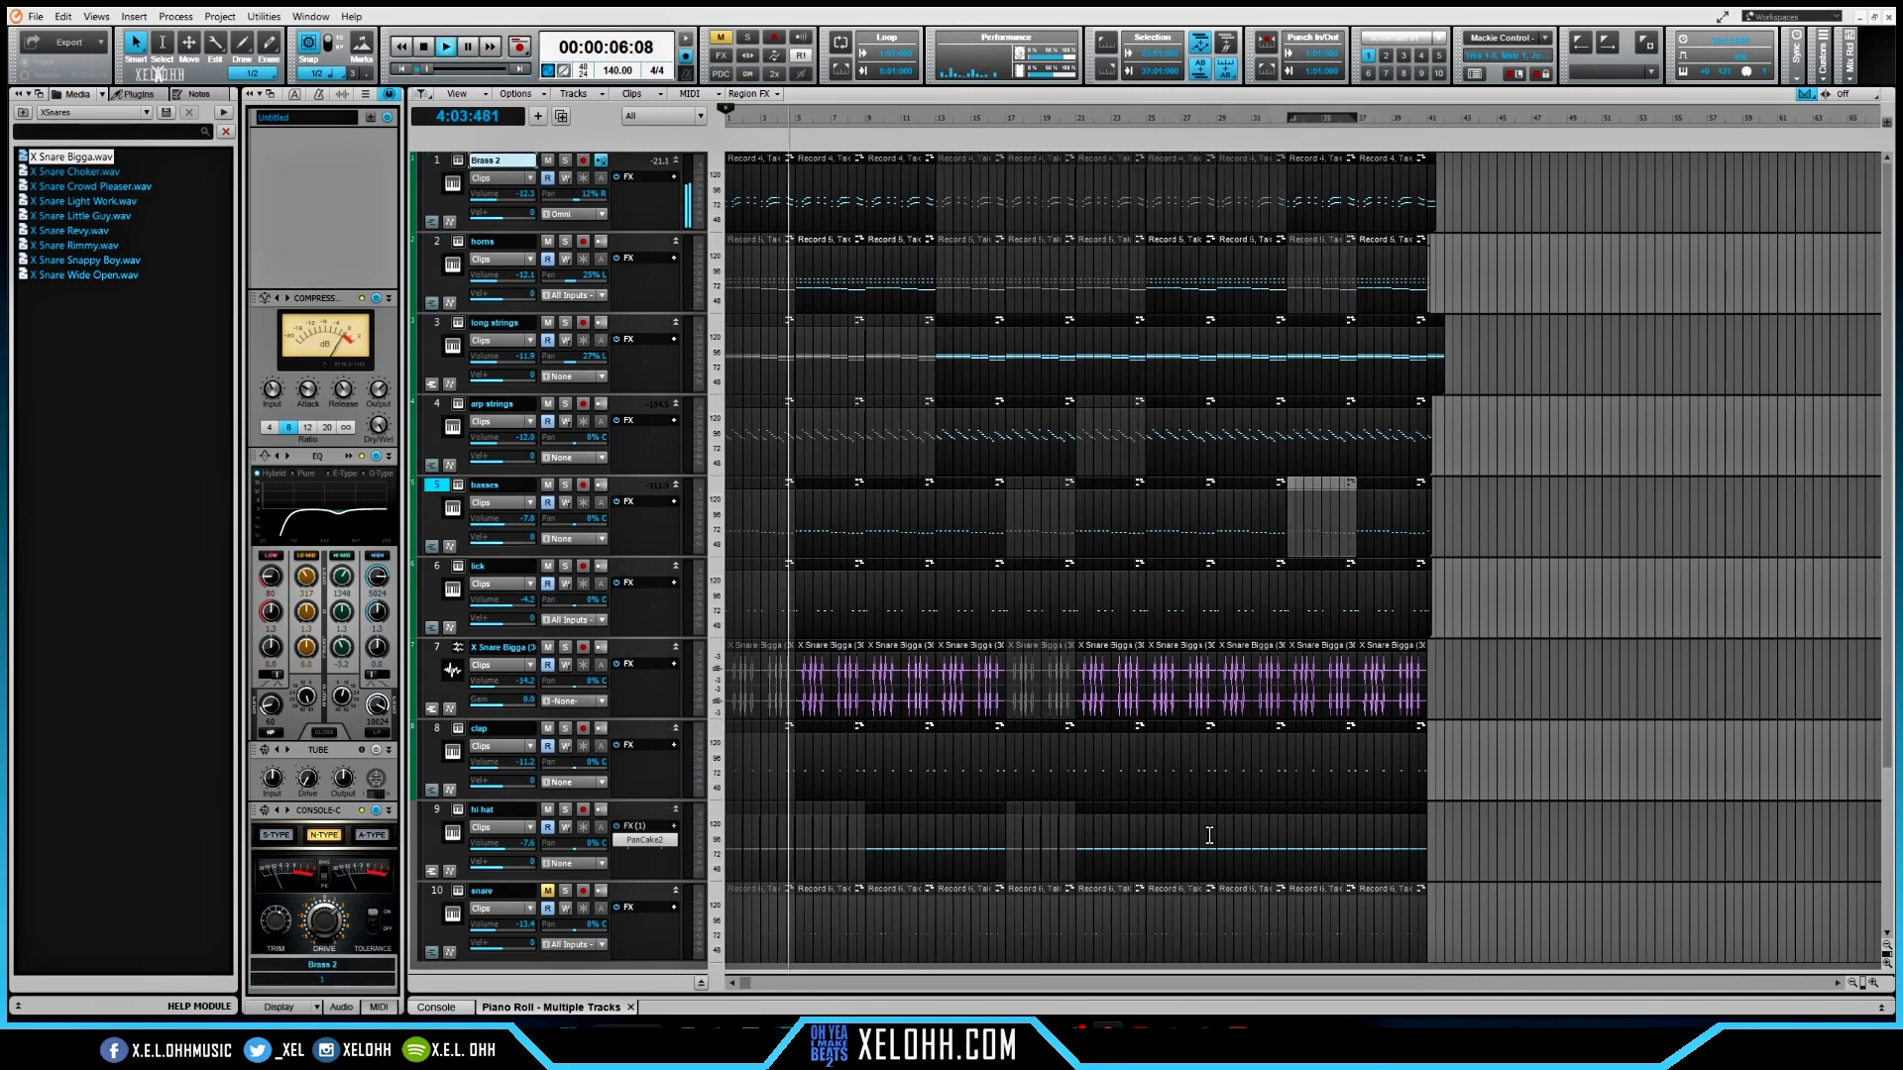
{"action": "left_click", "coordinate": [1179, 403]}
{"action": "key", "text": "k"}
{"action": "key", "text": "space"}
- Hide the selected arp strings and snare tracks in the track view and start playback
{"action": "right_click", "coordinate": [636, 892]}
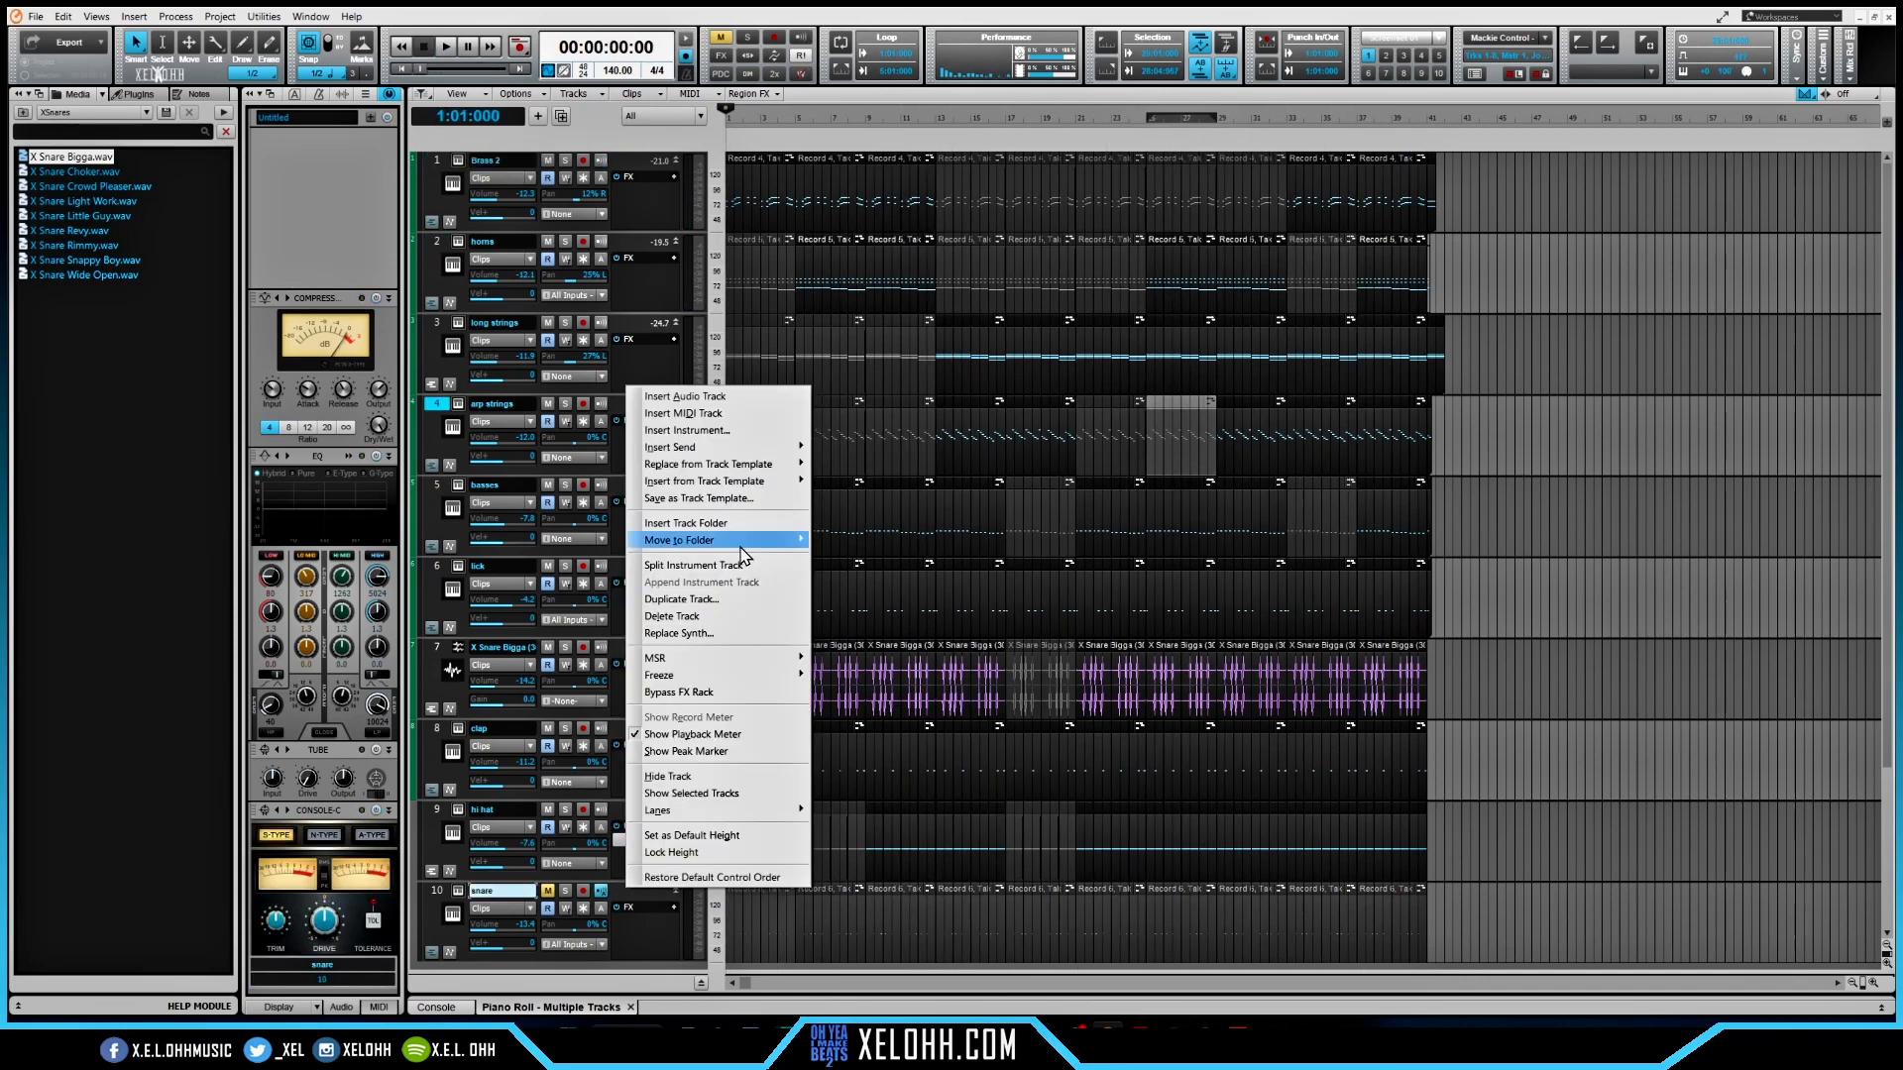
{"action": "left_click", "coordinate": [674, 779]}
{"action": "key", "text": "space"}
- Cut a short gap in the kick, X Snare Bigga, clap and hi hat clips just before bar 33, and play back
{"action": "key", "text": "space"}
{"action": "left_click", "coordinate": [1274, 515]}
{"action": "key", "text": "space"}
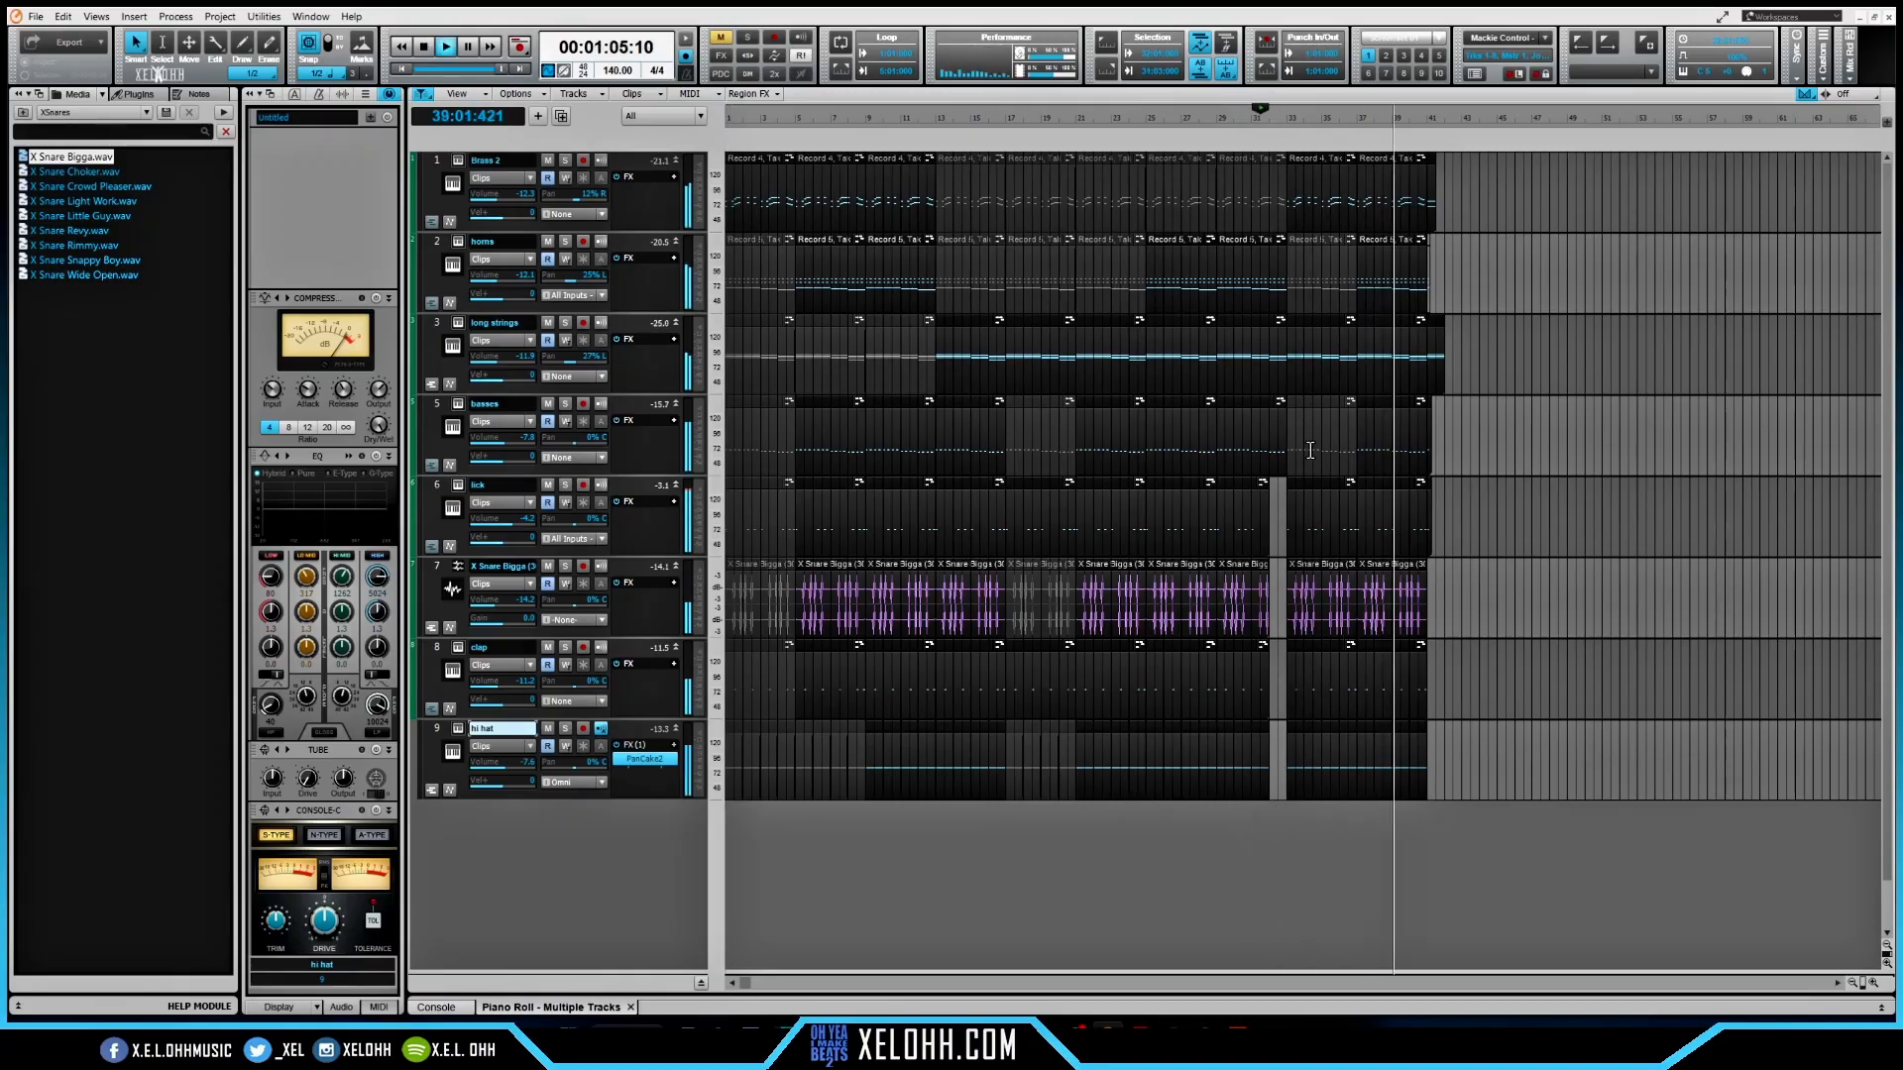